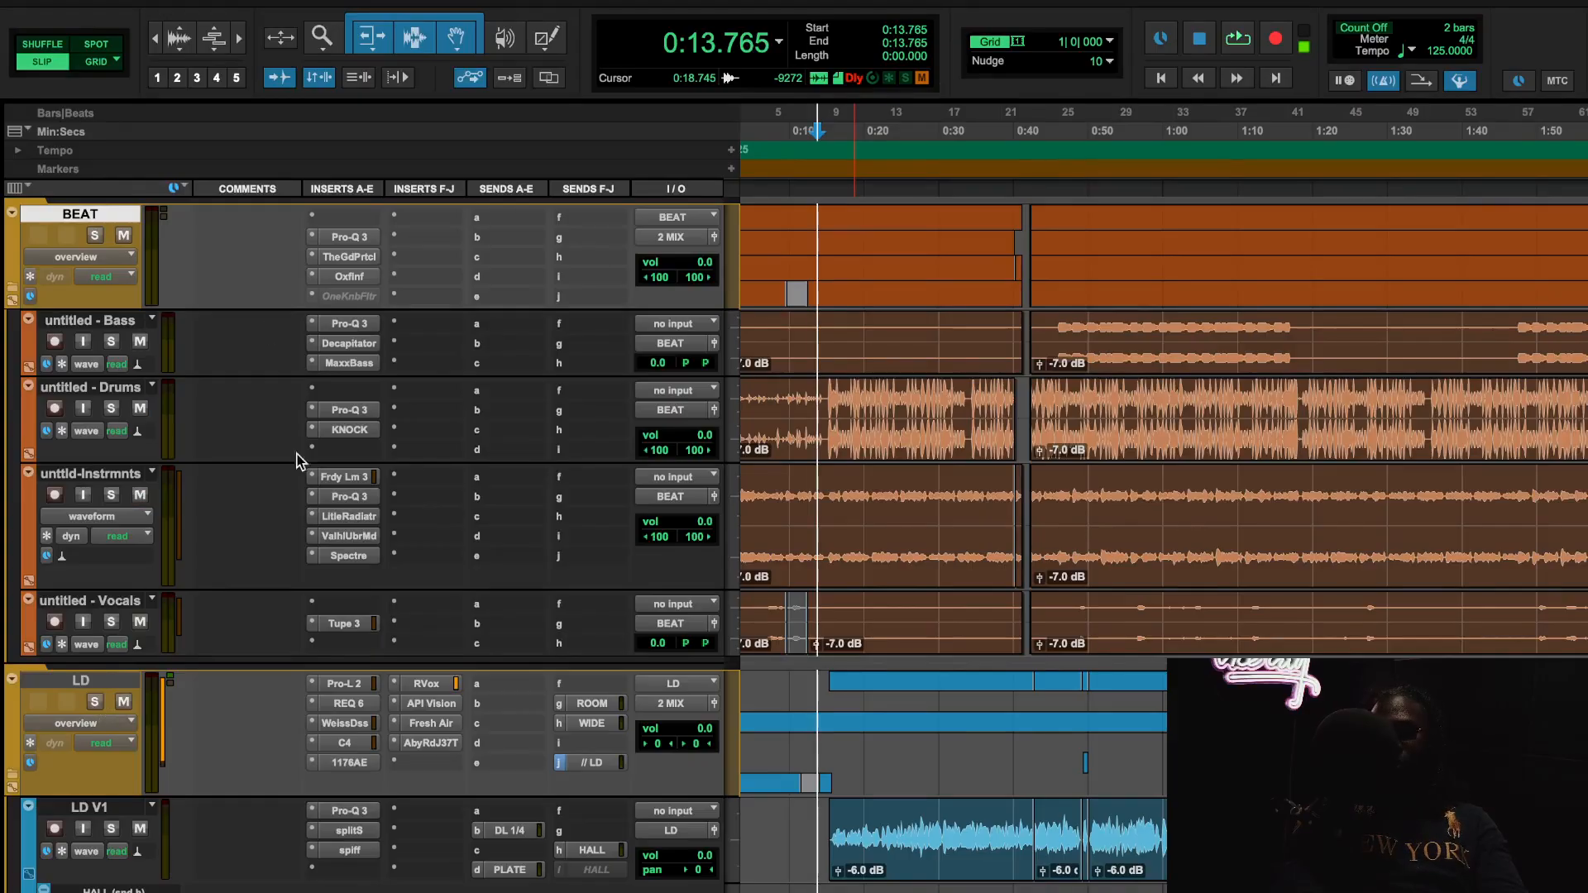
Look over the beat, lead vocal and effects tracks with their inserts, sends and routing.
{"action": "scroll", "coordinate": [386, 762], "scroll_direction": "down", "scroll_amount": 15}
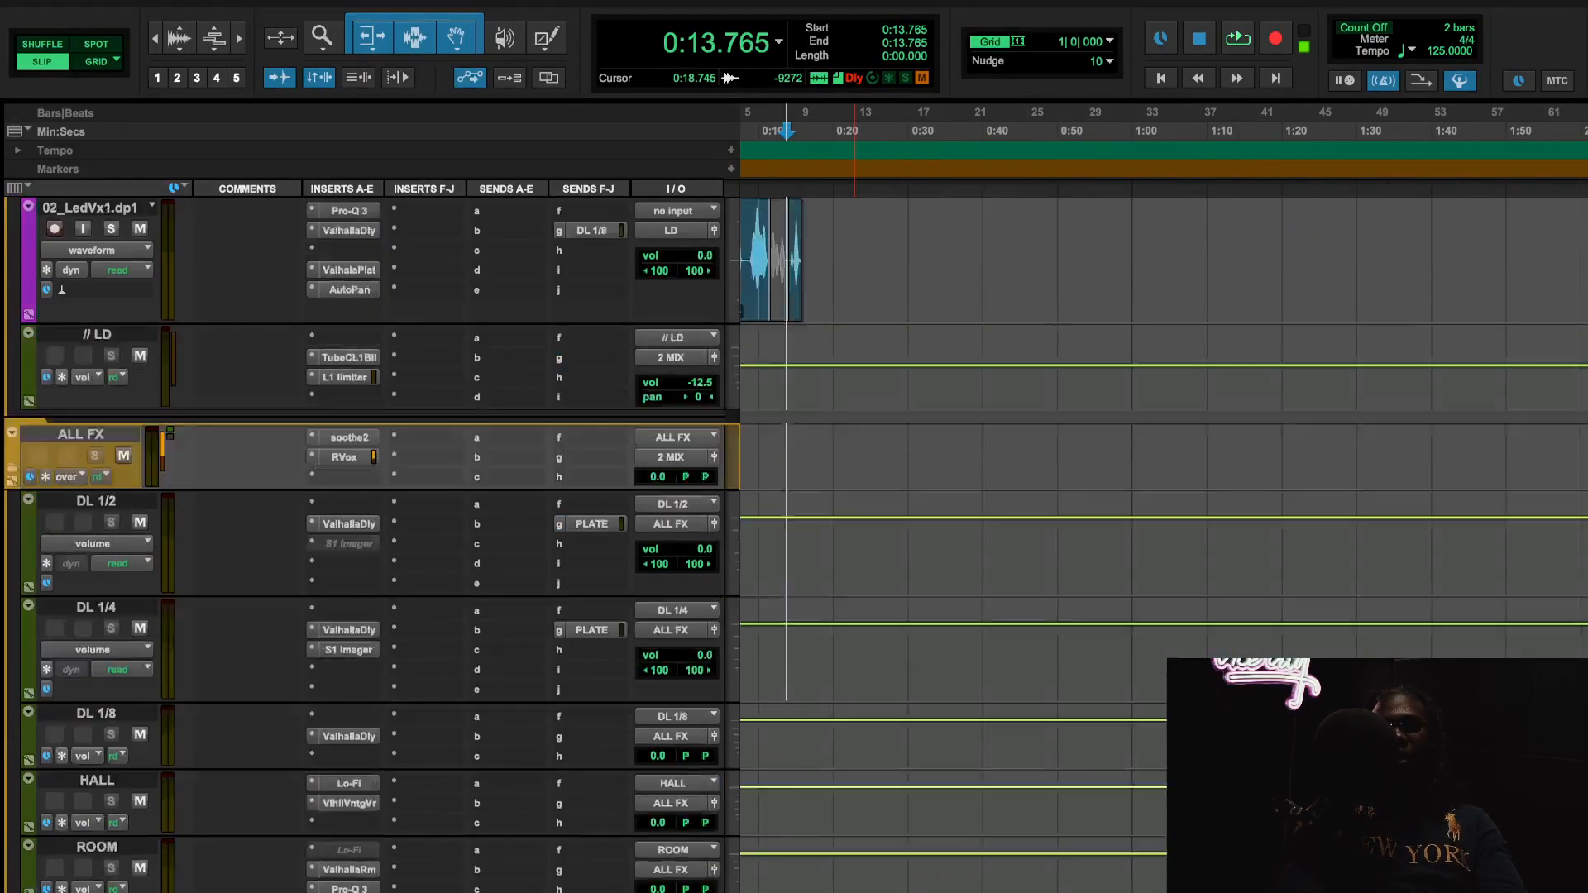
{"action": "scroll", "coordinate": [478, 726], "scroll_direction": "up", "scroll_amount": 15}
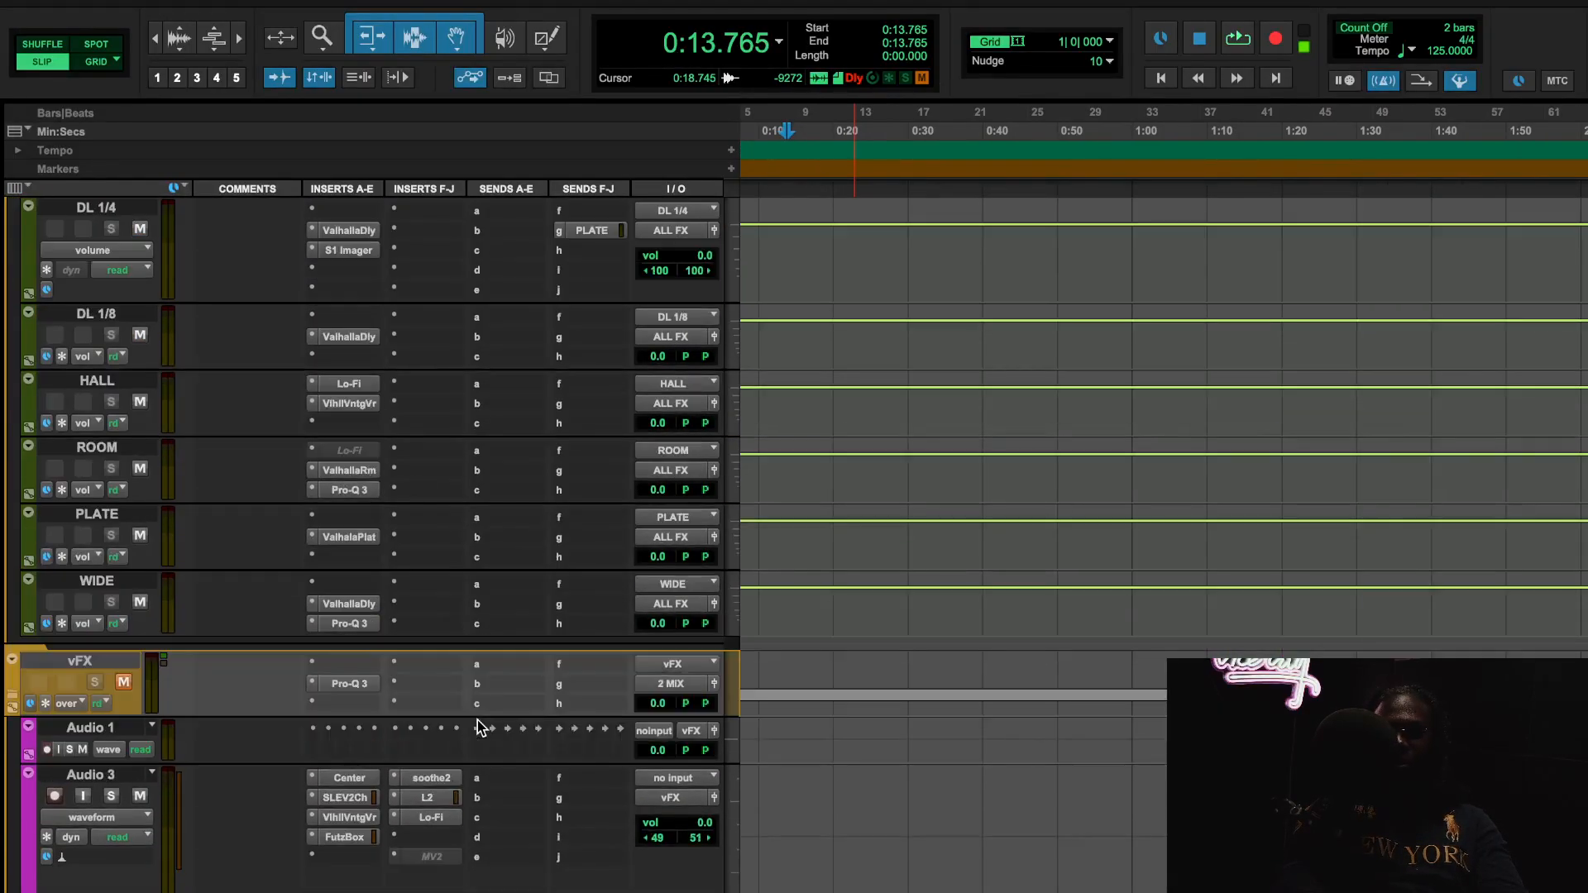
{"action": "scroll", "coordinate": [479, 728], "scroll_direction": "up", "scroll_amount": 2}
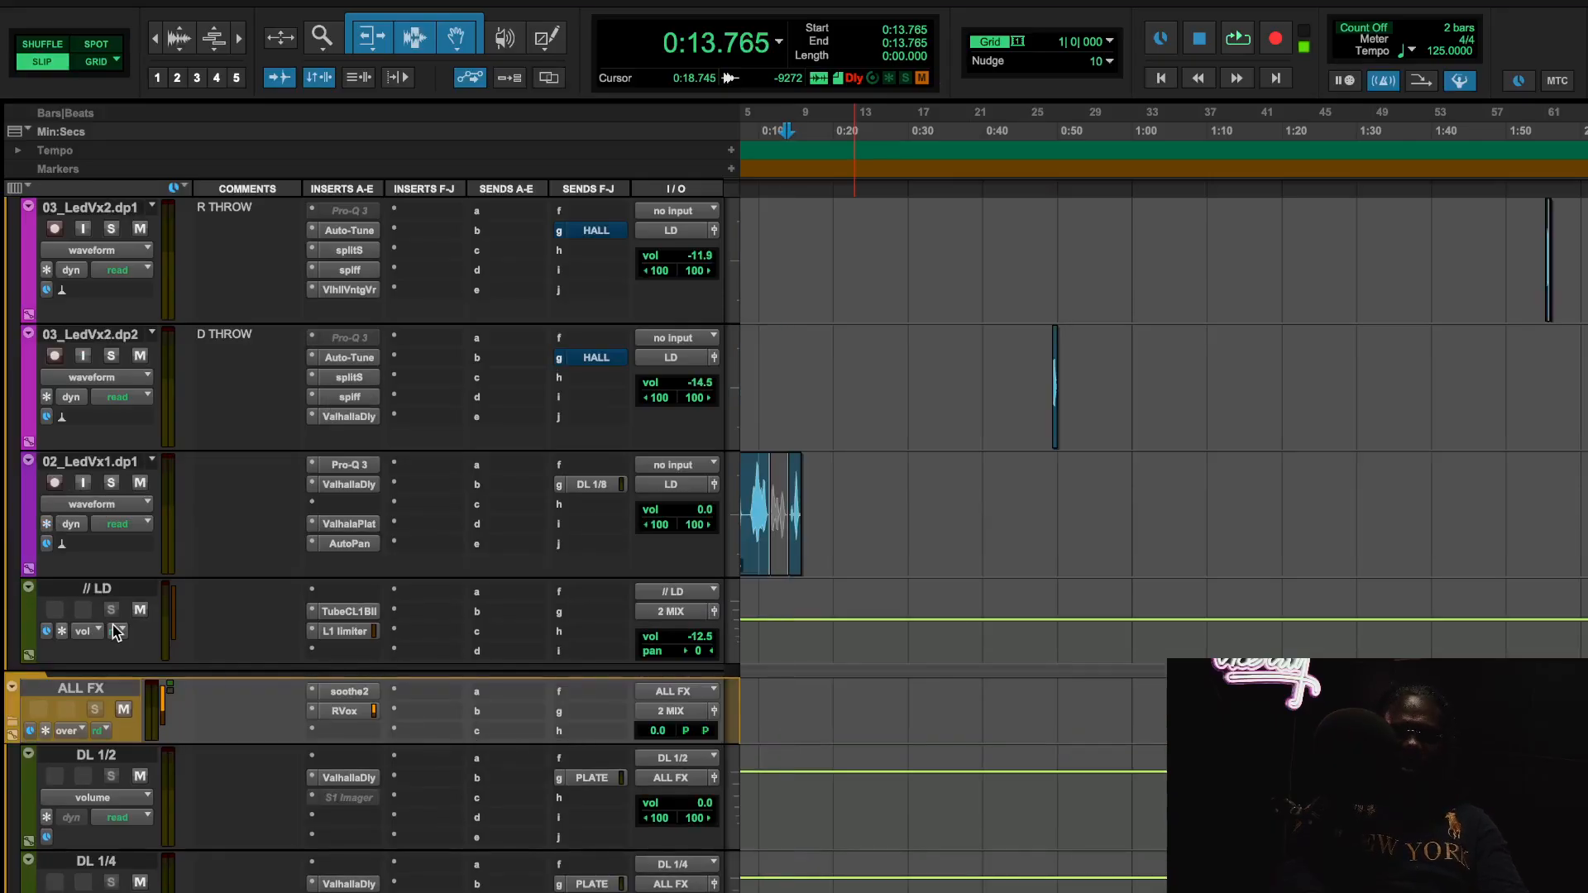
{"action": "scroll", "coordinate": [141, 717], "scroll_direction": "up", "scroll_amount": 15}
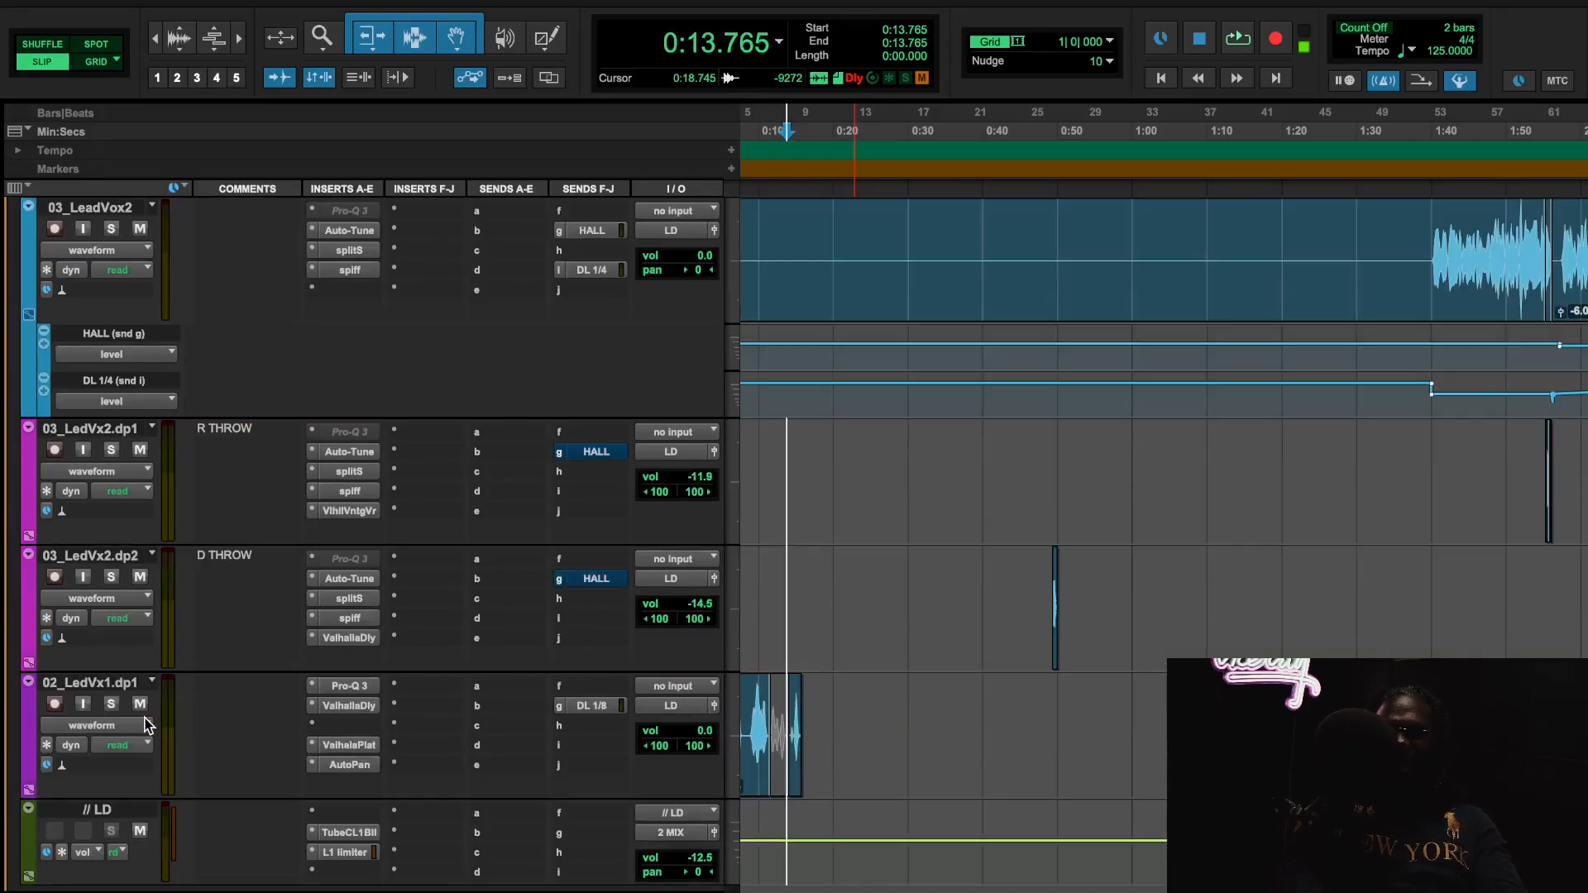
{"action": "scroll", "coordinate": [527, 517], "scroll_direction": "up", "scroll_amount": 2}
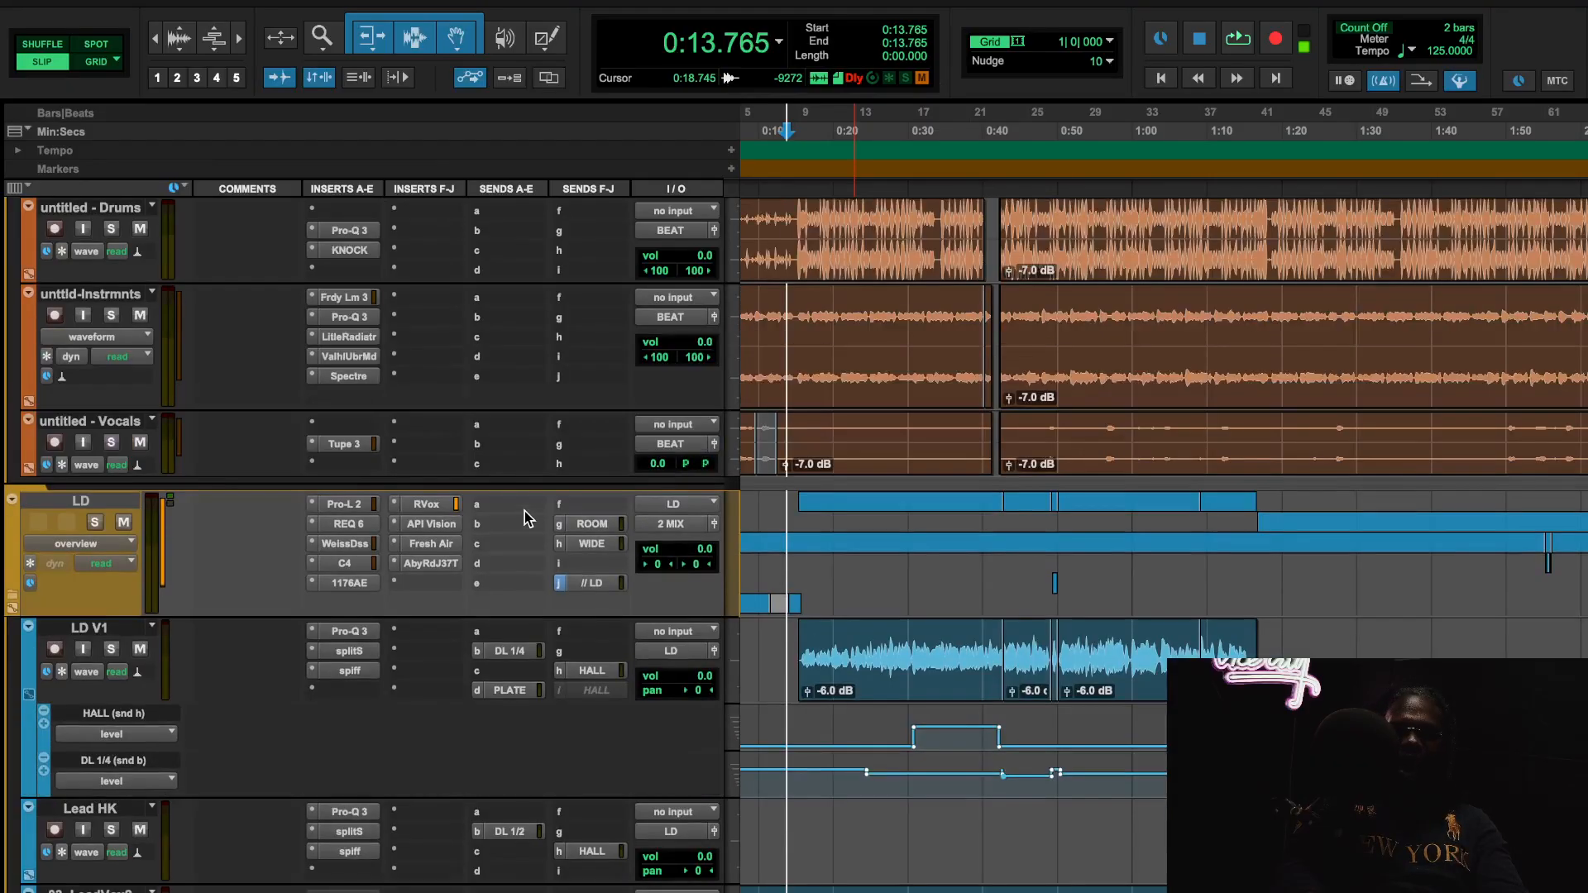
{"action": "scroll", "coordinate": [885, 536], "scroll_direction": "up", "scroll_amount": 5}
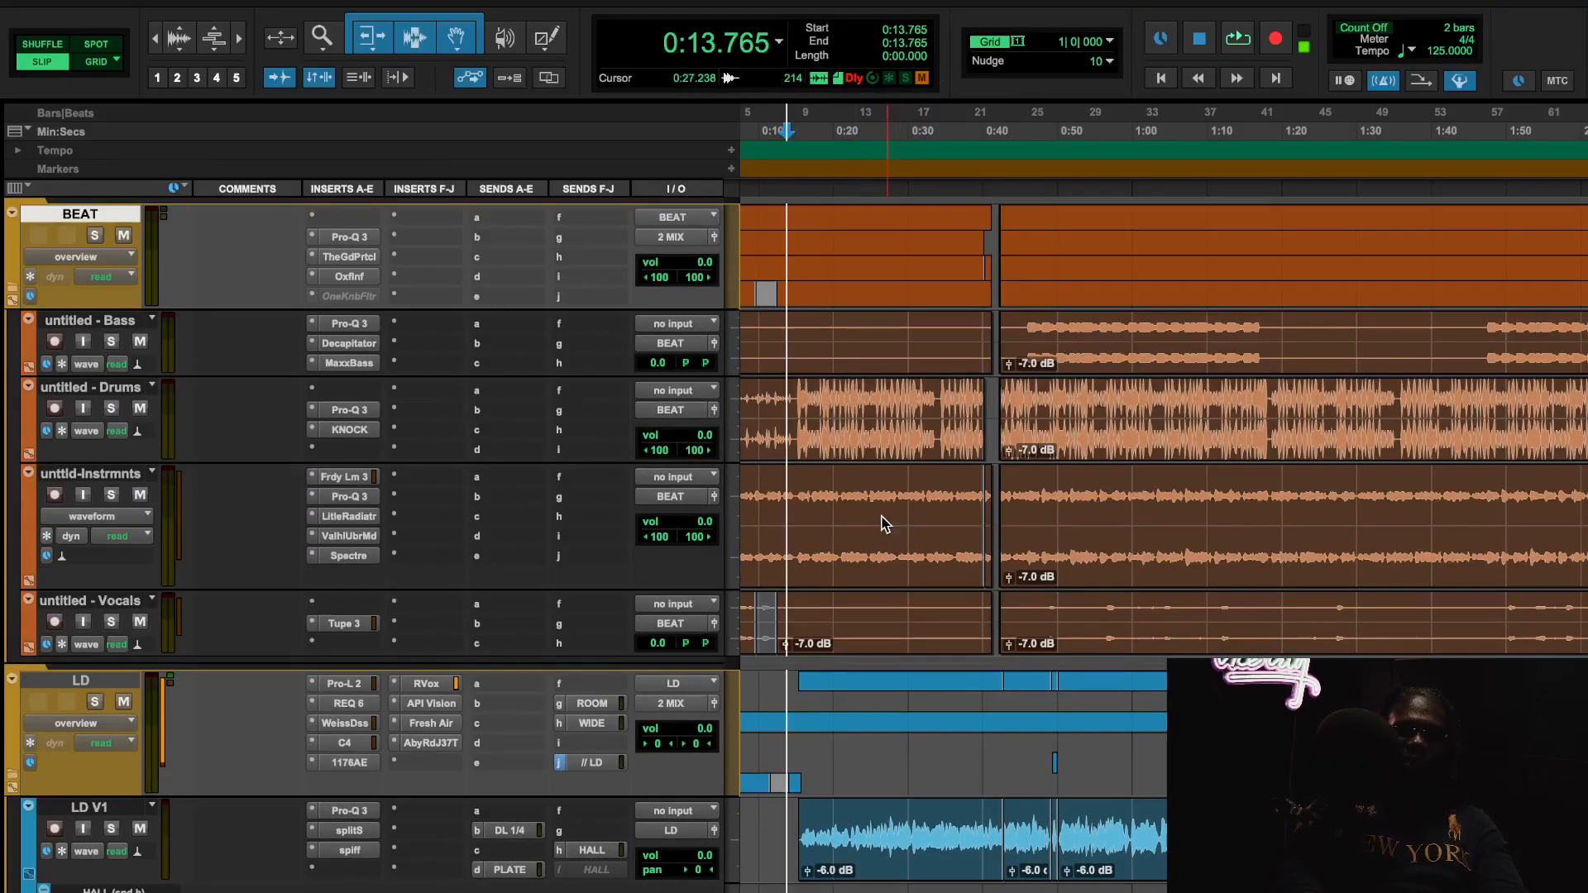
{"action": "scroll", "coordinate": [365, 718], "scroll_direction": "down", "scroll_amount": 20}
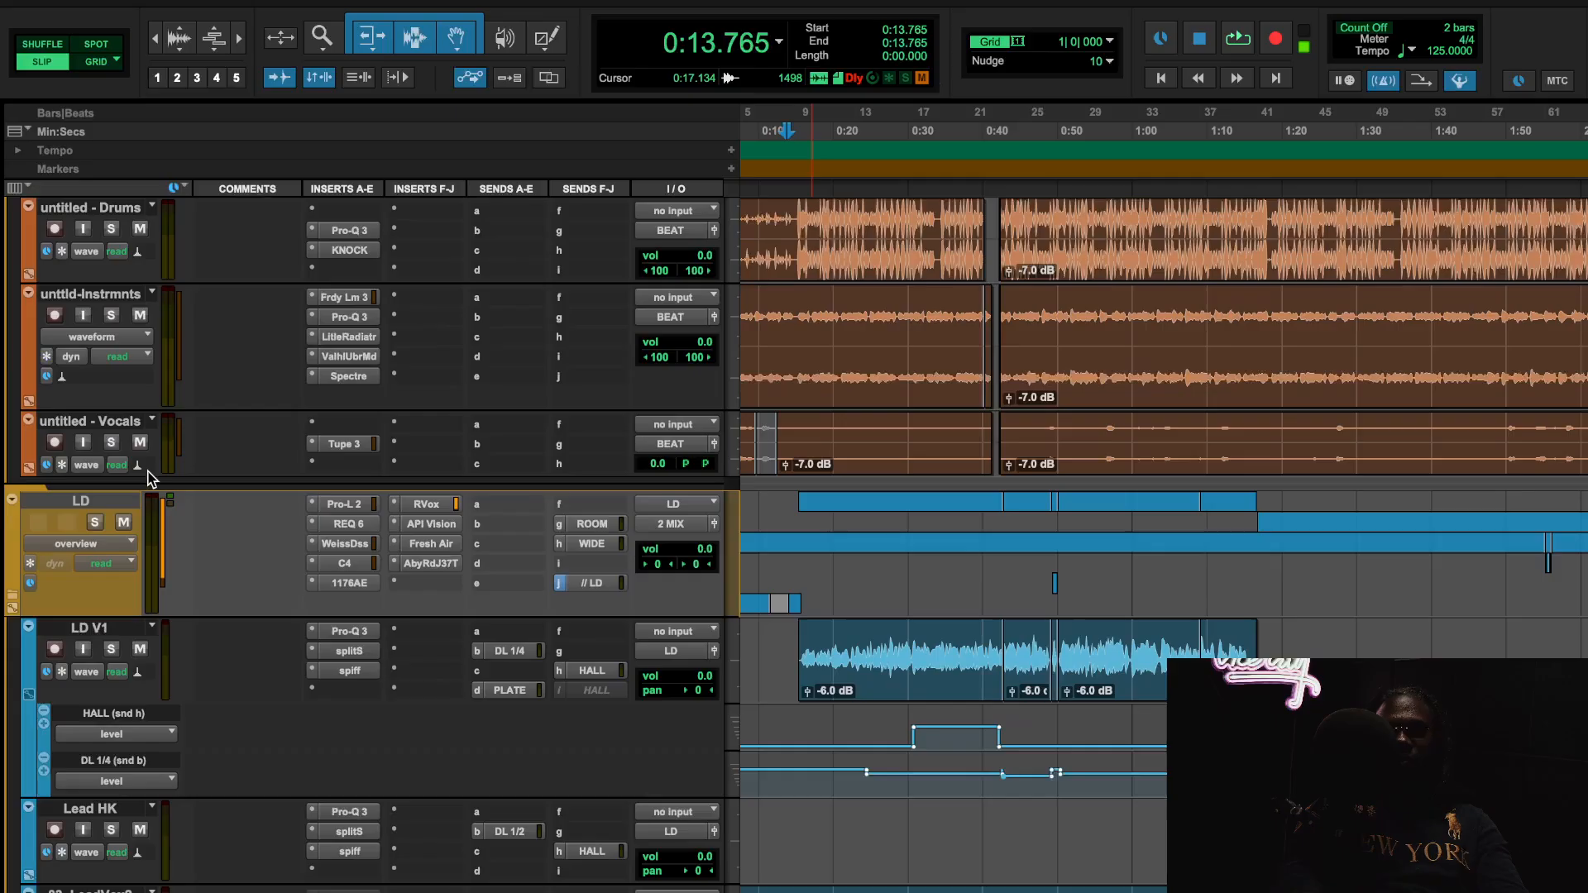
{"action": "scroll", "coordinate": [124, 668], "scroll_direction": "down", "scroll_amount": 7}
{"action": "scroll", "coordinate": [123, 668], "scroll_direction": "down", "scroll_amount": 3}
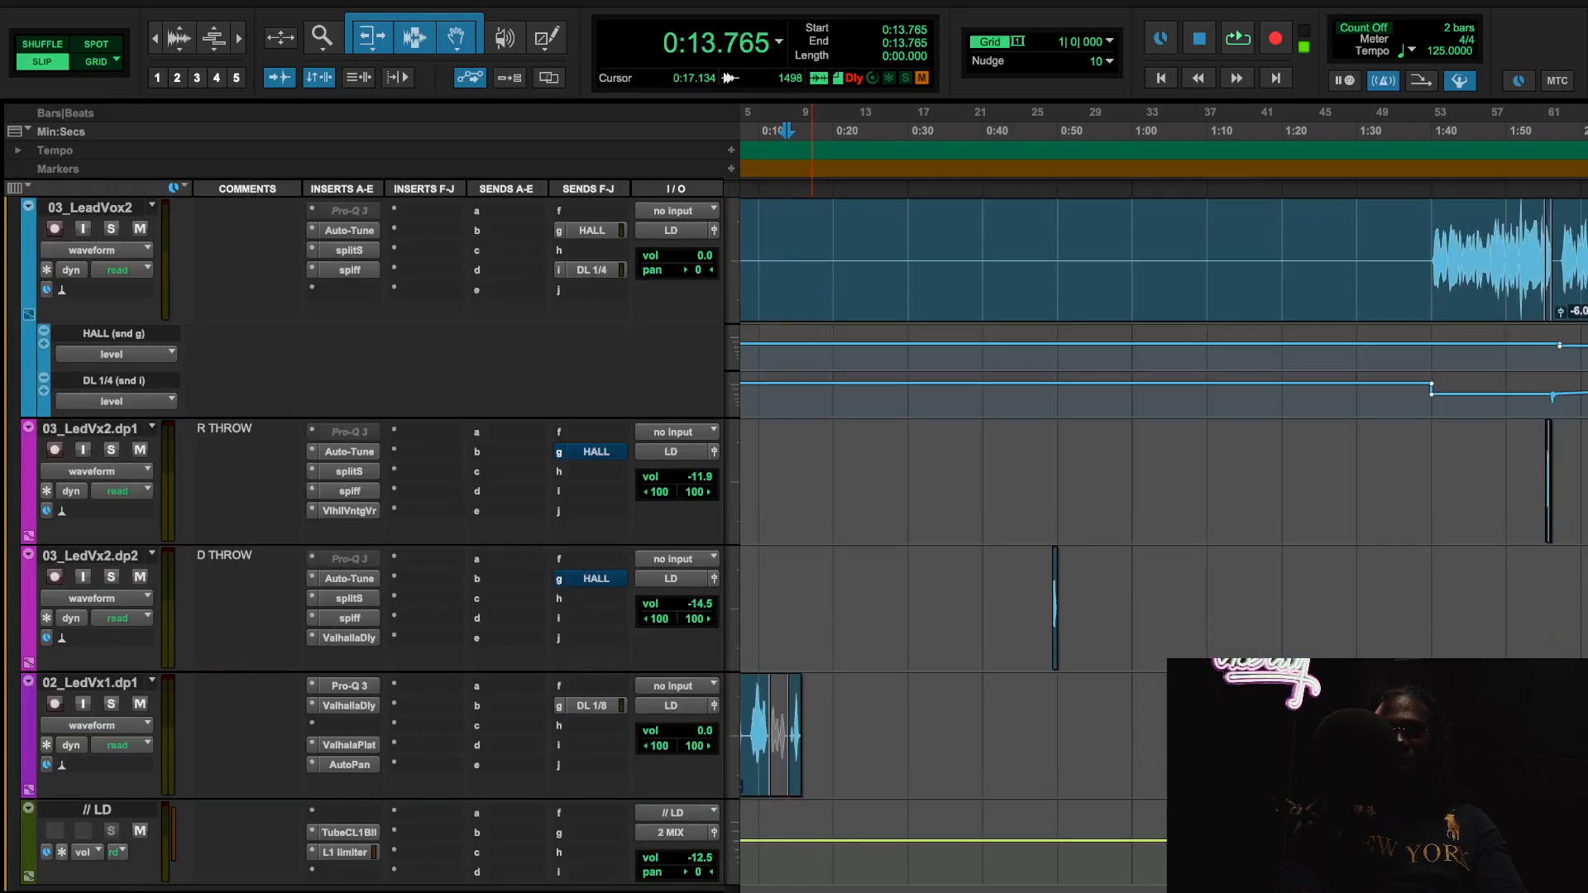
{"action": "scroll", "coordinate": [1114, 461], "scroll_direction": "up", "scroll_amount": 12}
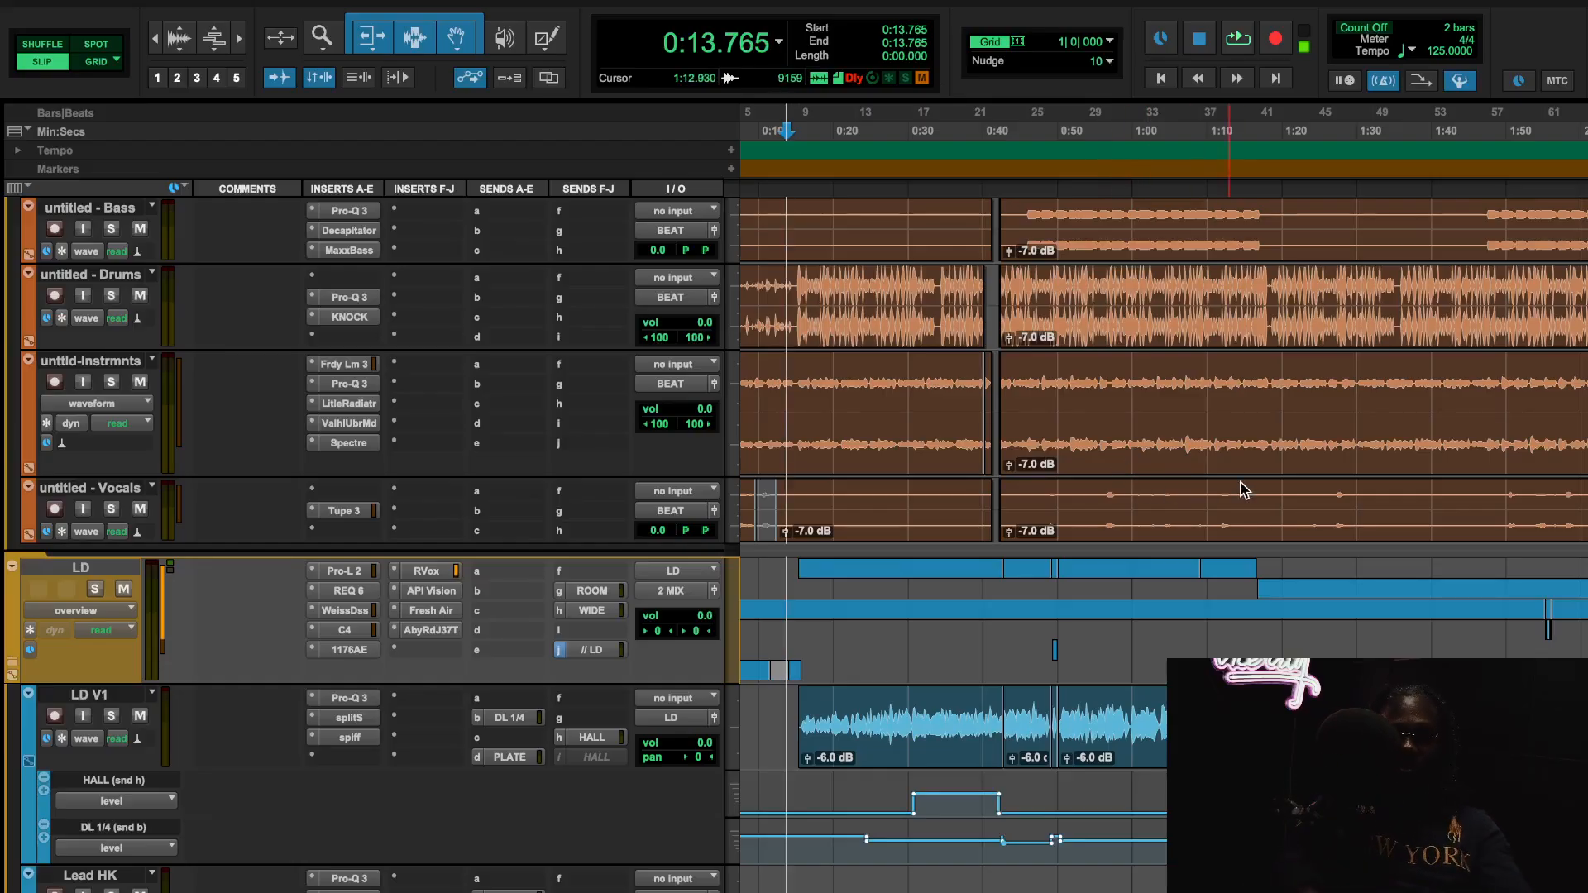
{"action": "scroll", "coordinate": [1215, 492], "scroll_direction": "up", "scroll_amount": 8}
{"action": "scroll", "coordinate": [1215, 491], "scroll_direction": "down", "scroll_amount": 5}
Play the full mix from 0:13.765 while looking over the beat and mix bus tracks.
{"action": "key", "text": "space"}
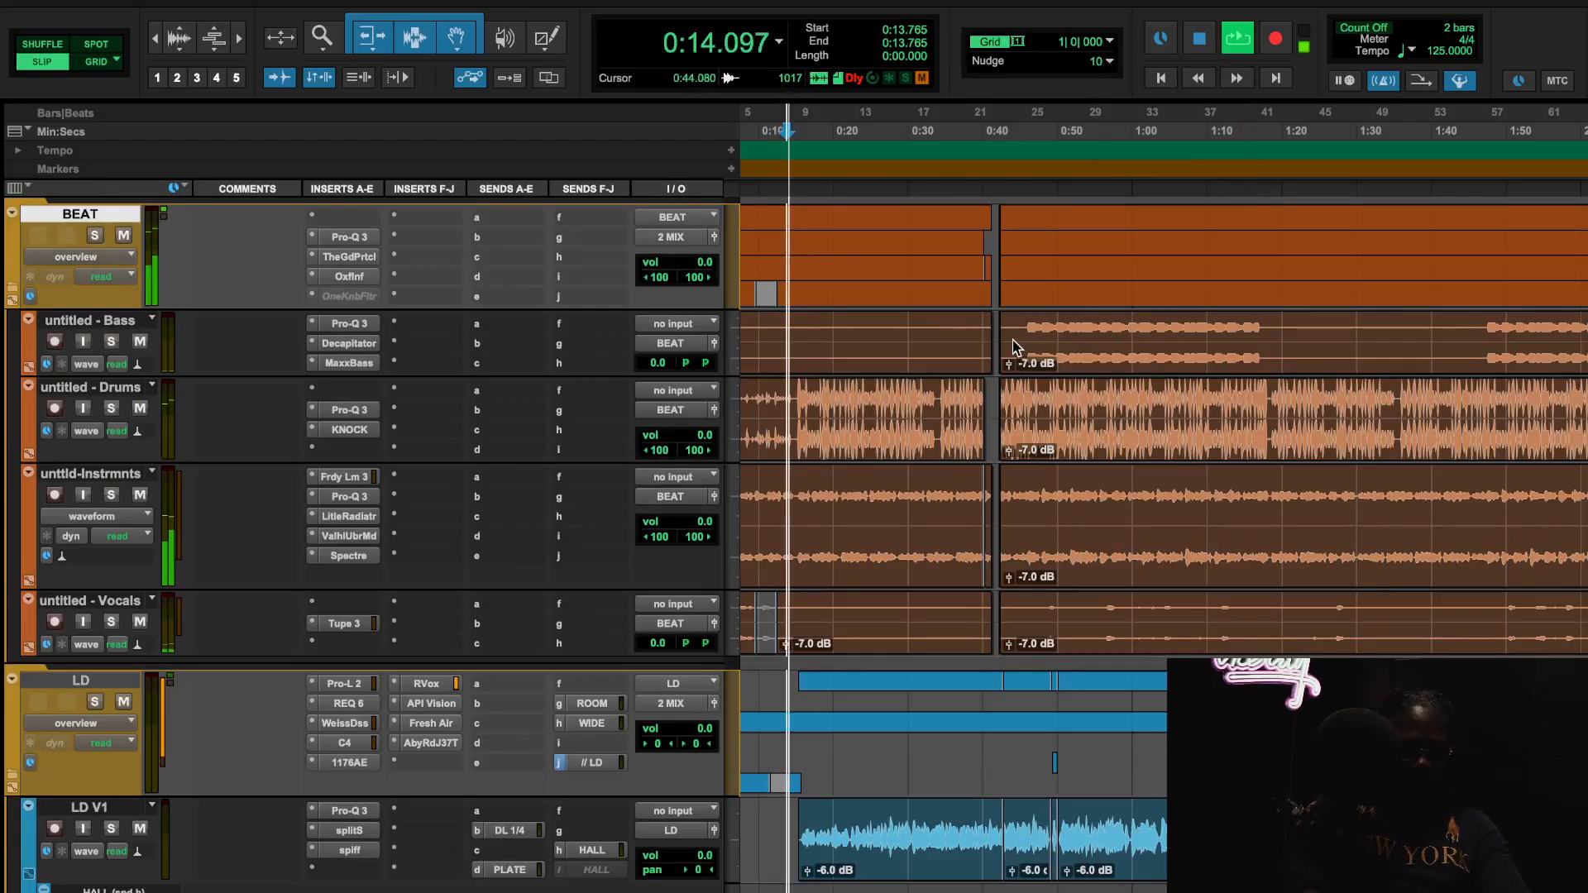
{"action": "scroll", "coordinate": [914, 314], "scroll_direction": "up", "scroll_amount": 5}
{"action": "scroll", "coordinate": [915, 294], "scroll_direction": "down", "scroll_amount": 7}
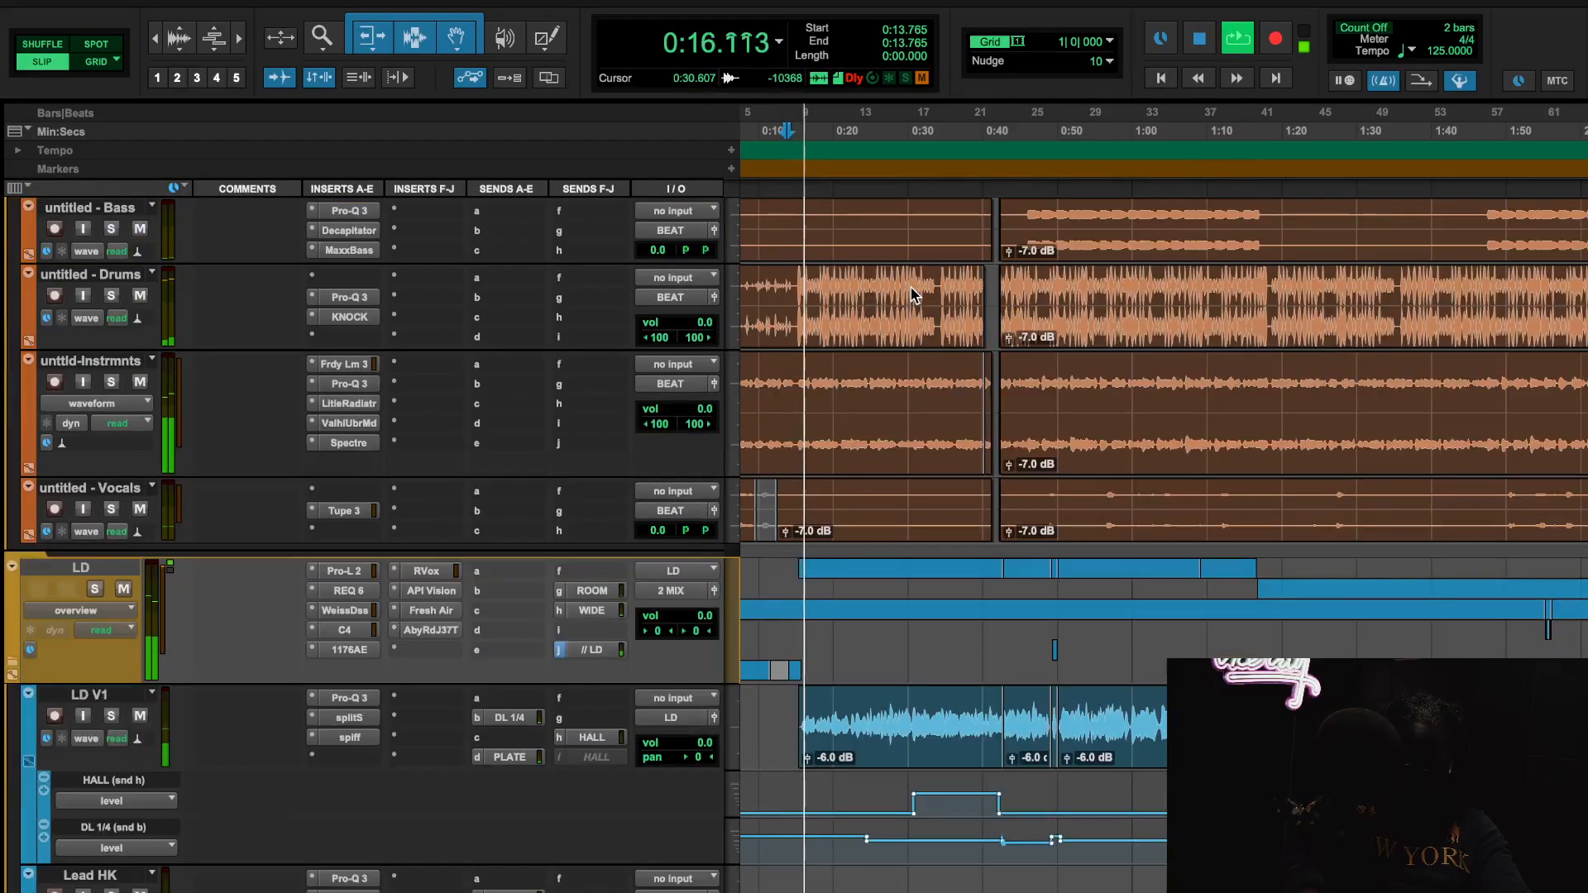
{"action": "scroll", "coordinate": [644, 270], "scroll_direction": "up", "scroll_amount": 7}
Switch to Grid edit mode, stop playback, and select the bass section from 0:46.080 to 1:16.800.
{"action": "left_click", "coordinate": [98, 63]}
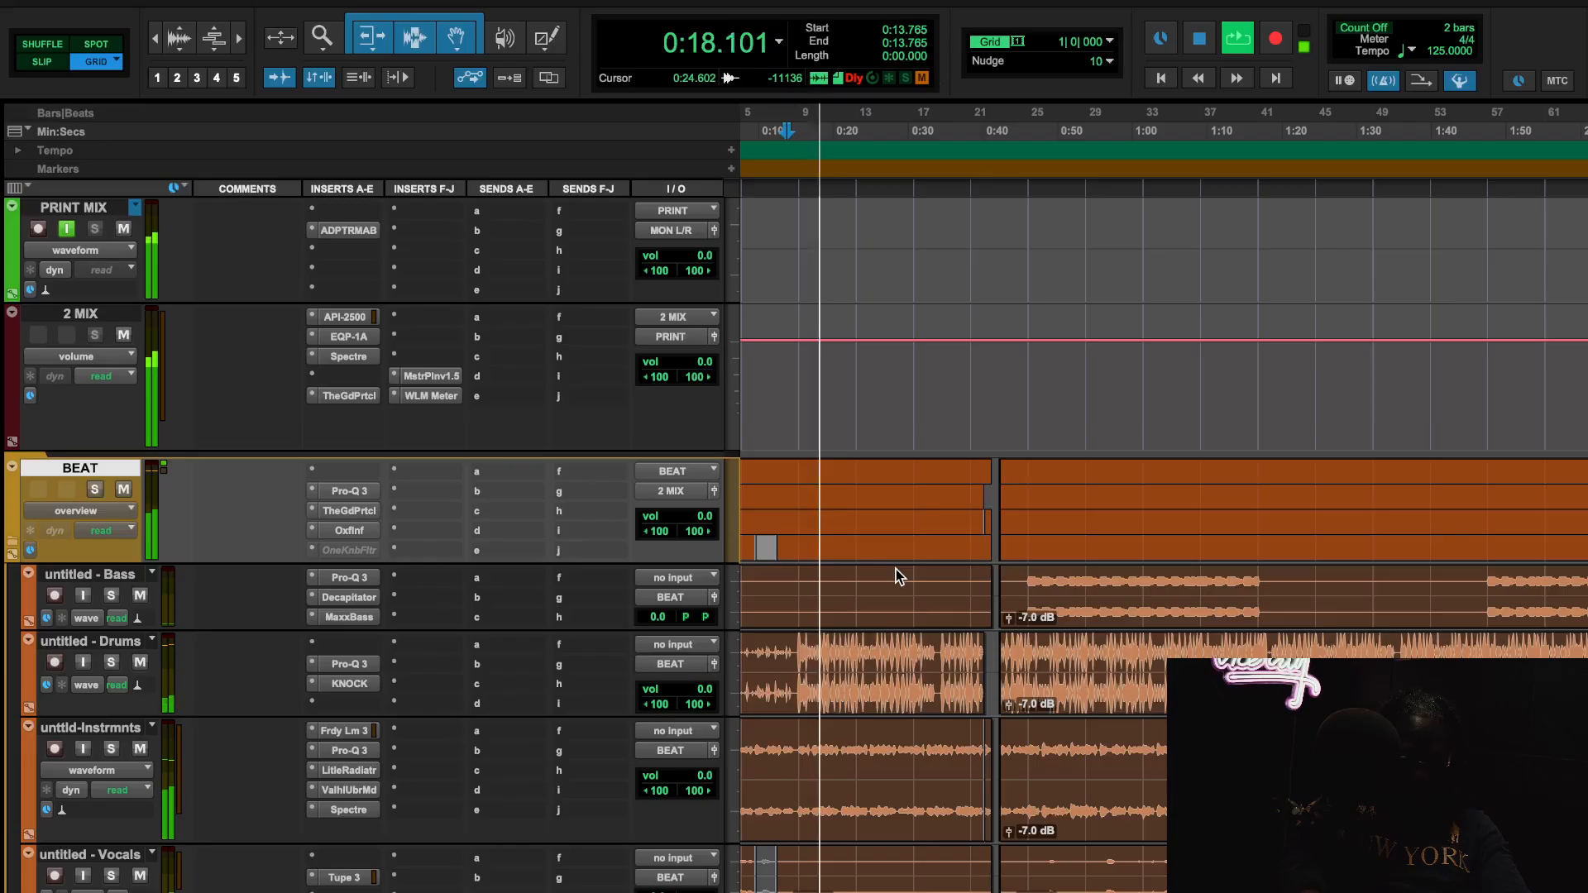
{"action": "key", "text": "space"}
{"action": "left_click_drag", "start_coordinate": [1030, 133], "coordinate": [1253, 146]}
{"action": "scroll", "coordinate": [1215, 403], "scroll_direction": "down", "scroll_amount": 6}
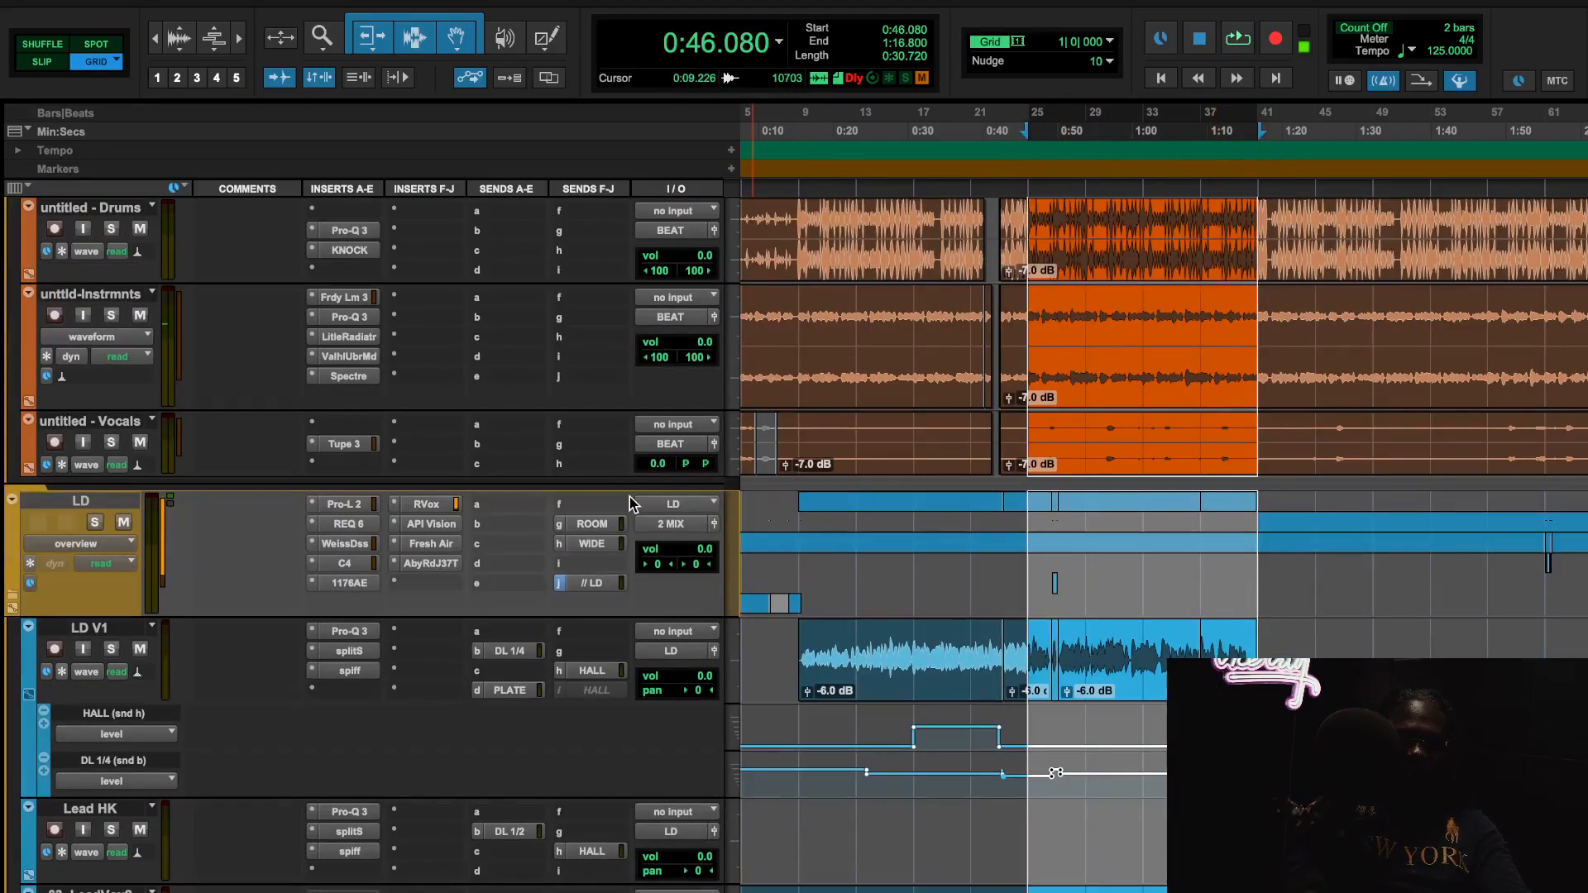
Play the selected section and try to solo the Bass track, then stop playback.
{"action": "scroll", "coordinate": [781, 546], "scroll_direction": "up", "scroll_amount": 5}
{"action": "scroll", "coordinate": [749, 585], "scroll_direction": "down", "scroll_amount": 4}
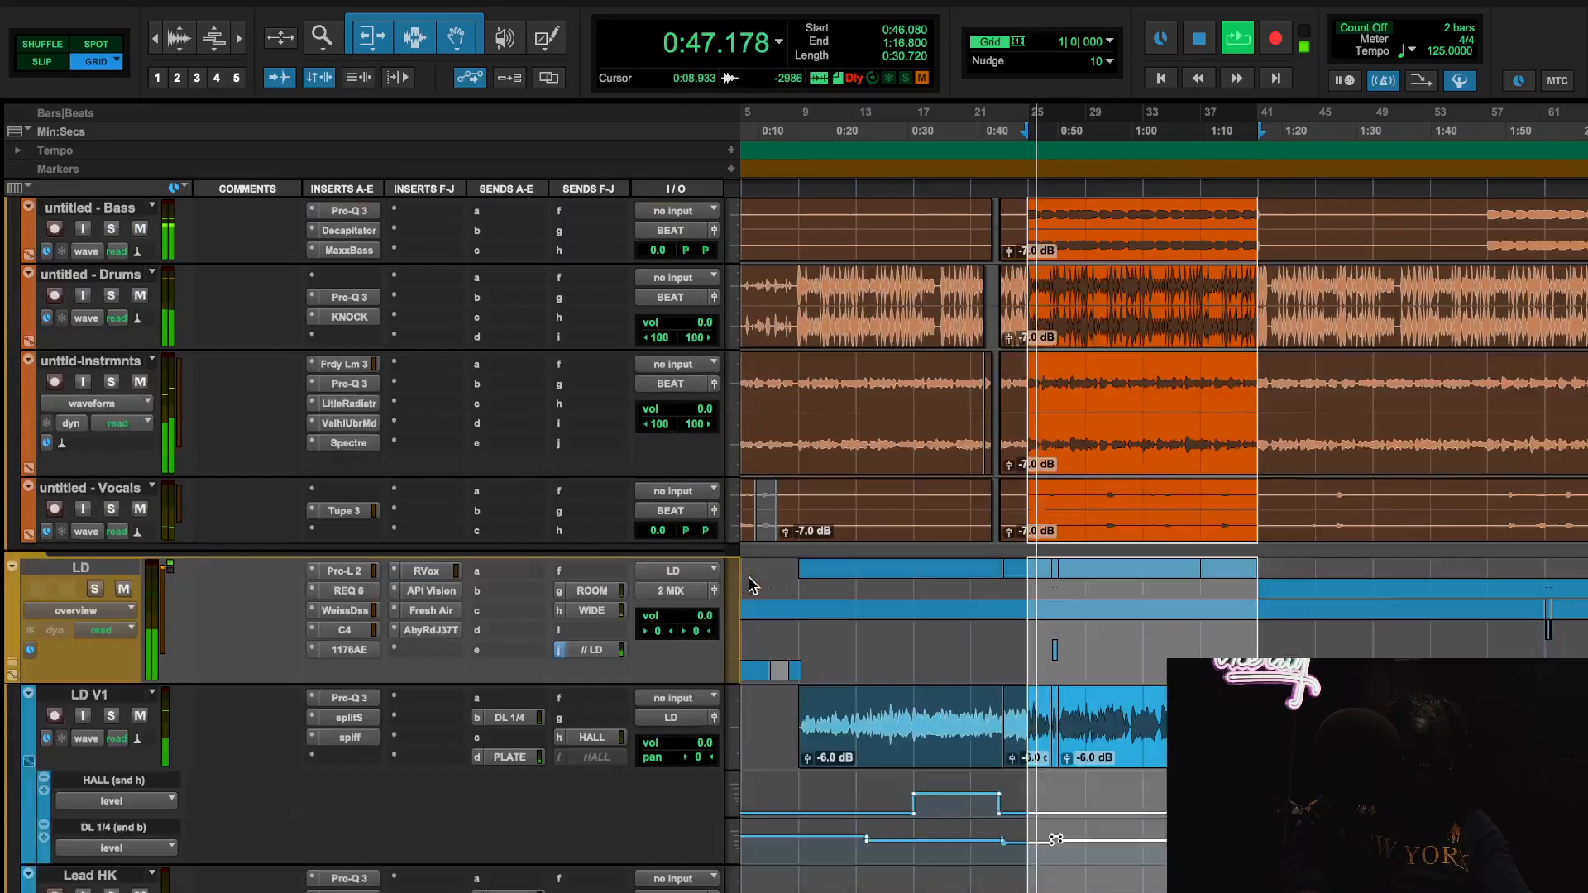
{"action": "scroll", "coordinate": [102, 282], "scroll_direction": "up", "scroll_amount": 4}
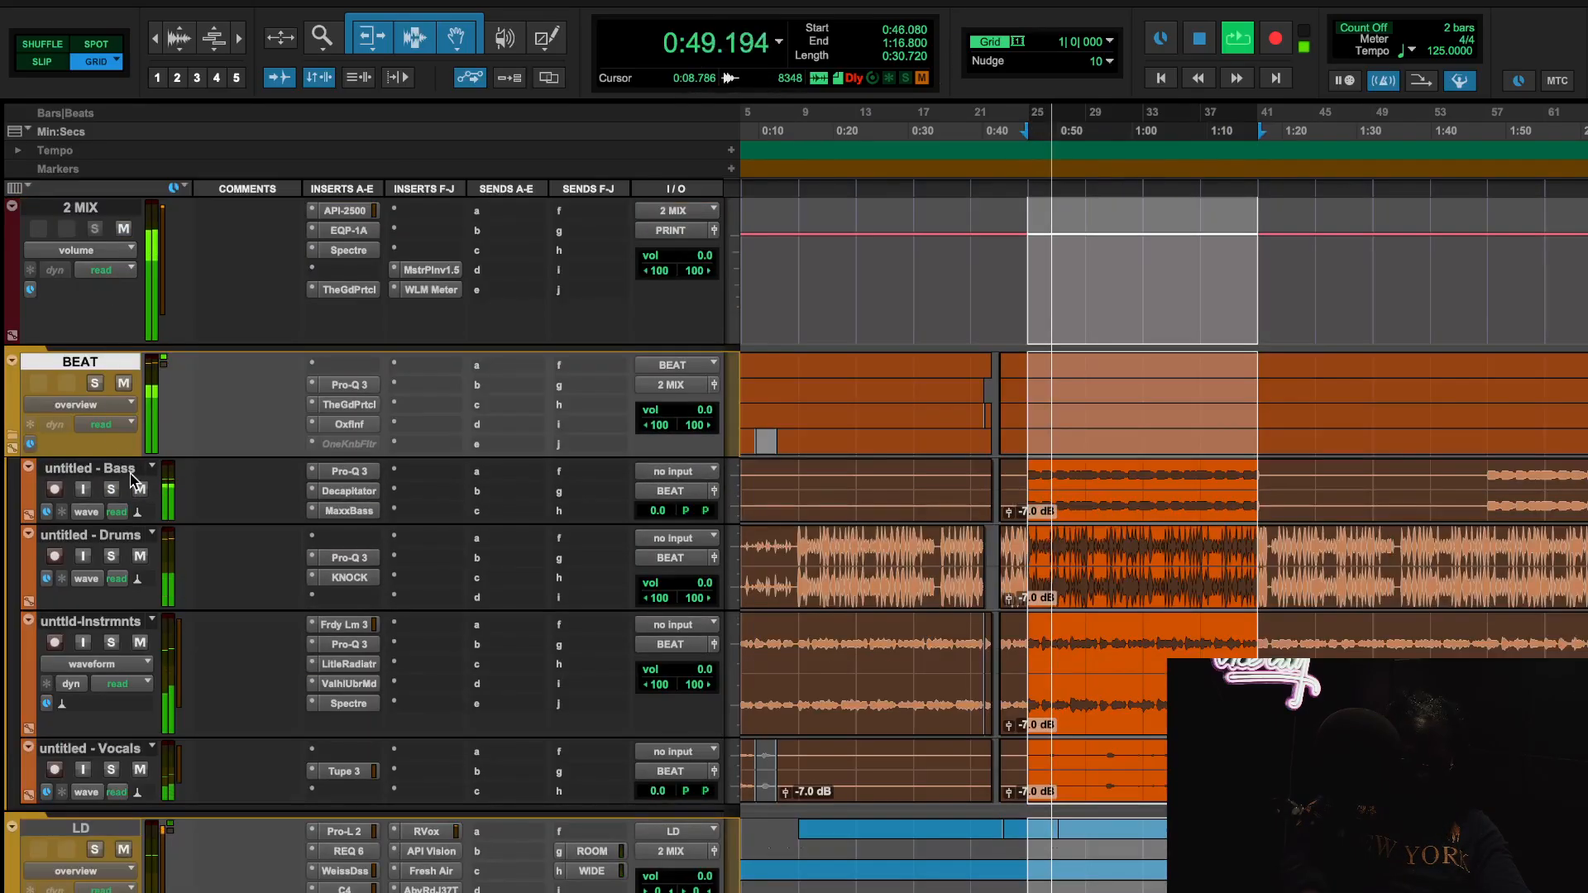
{"action": "scroll", "coordinate": [124, 413], "scroll_direction": "down", "scroll_amount": 2}
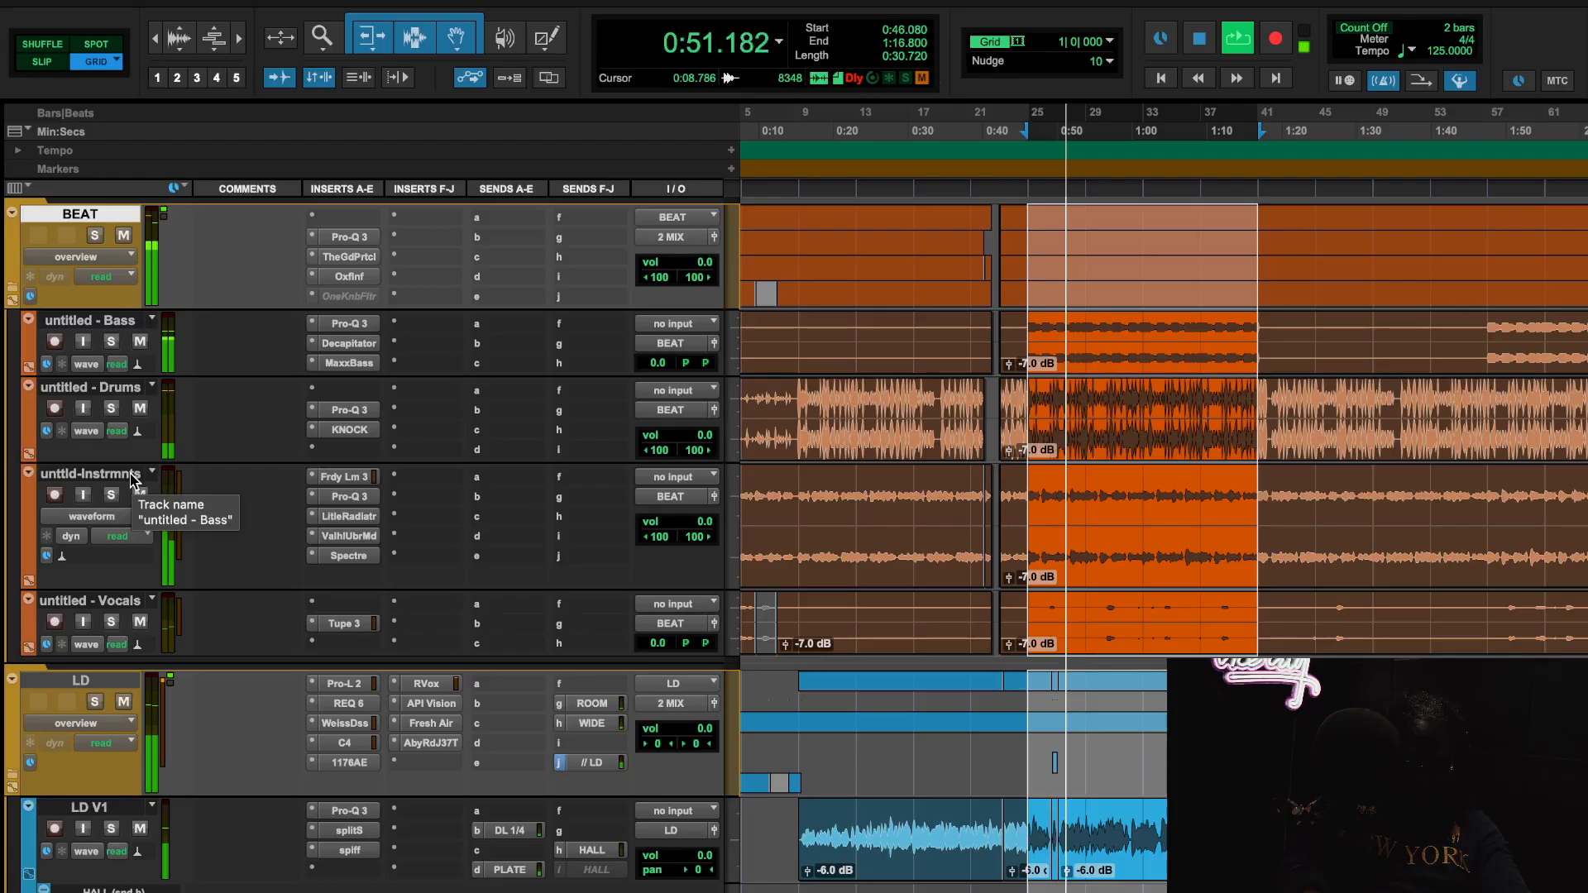
{"action": "left_click", "coordinate": [114, 344]}
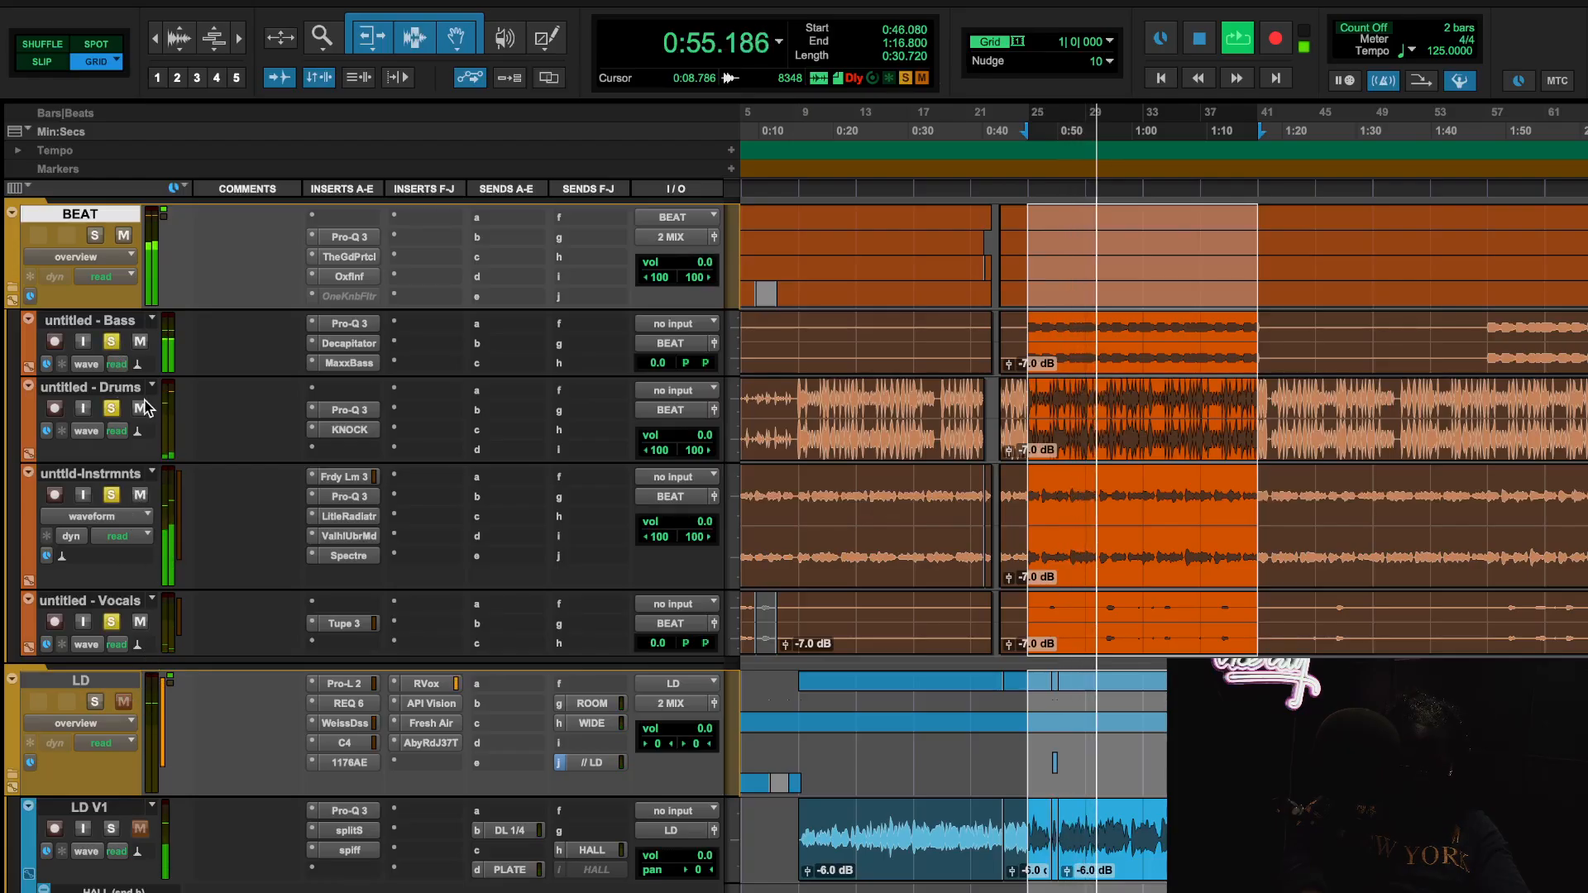
{"action": "key", "text": "space"}
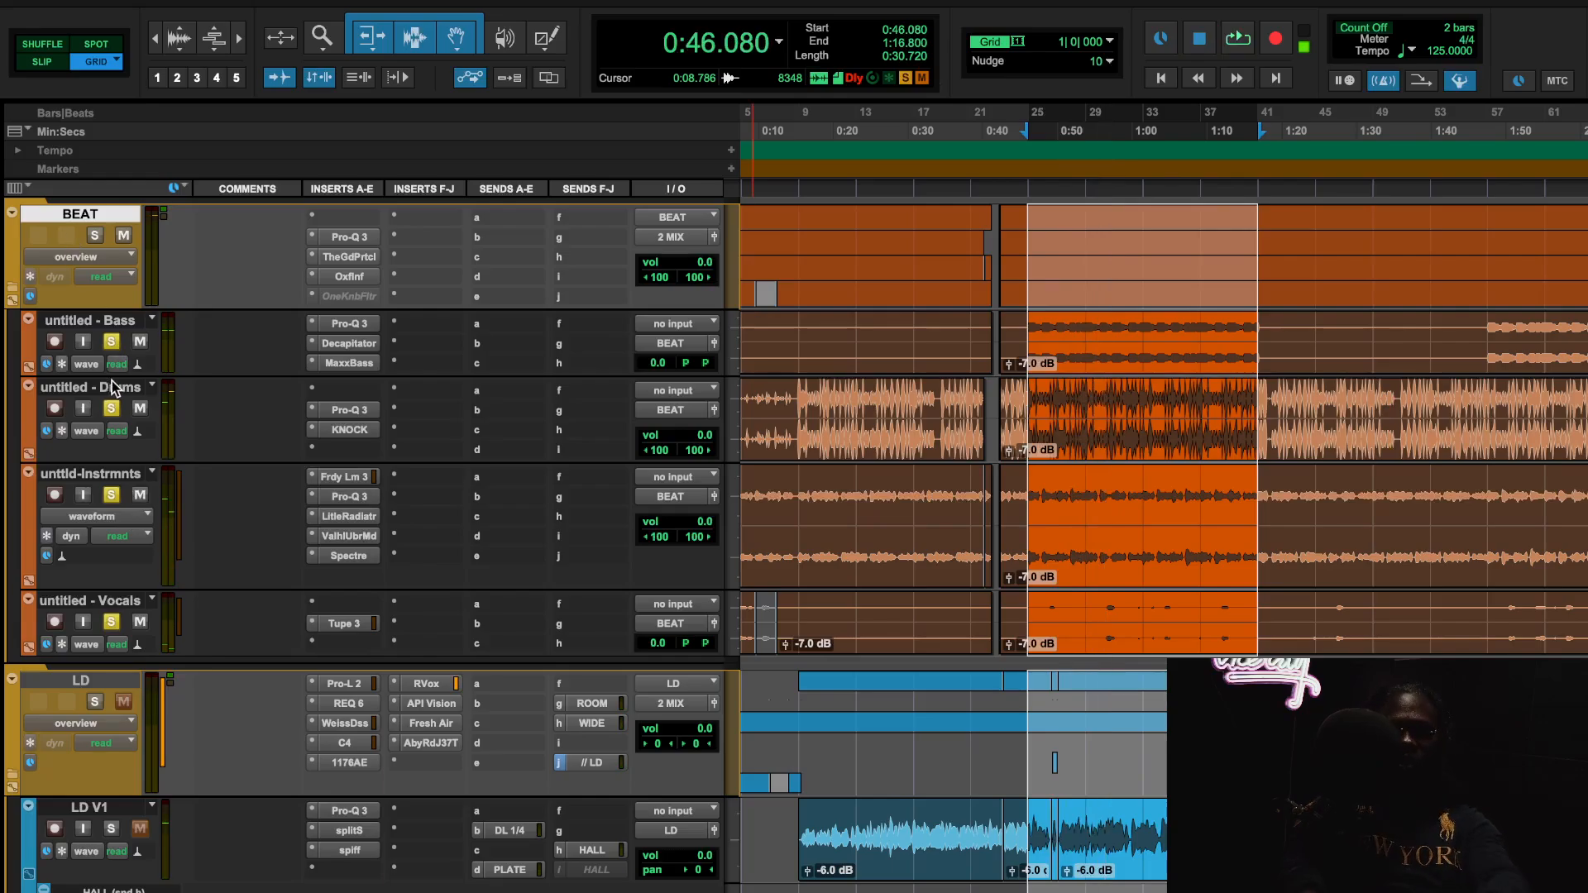
Show the track list, disable Group 1 in the groups list, and hide the track list again.
{"action": "left_click", "coordinate": [1583, 25]}
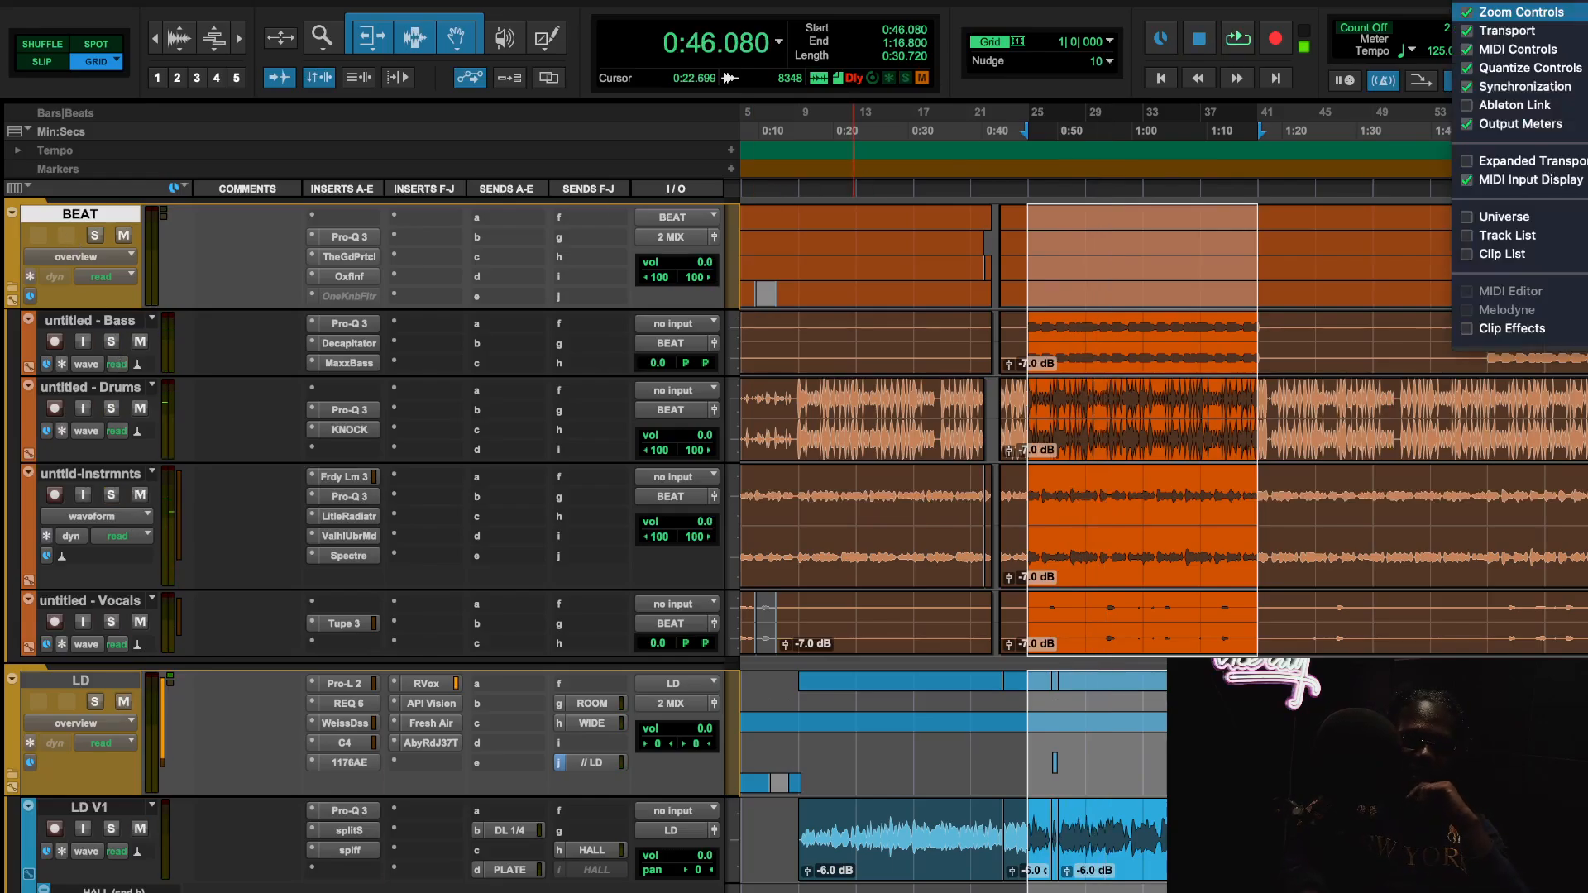
{"action": "left_click", "coordinate": [1517, 239]}
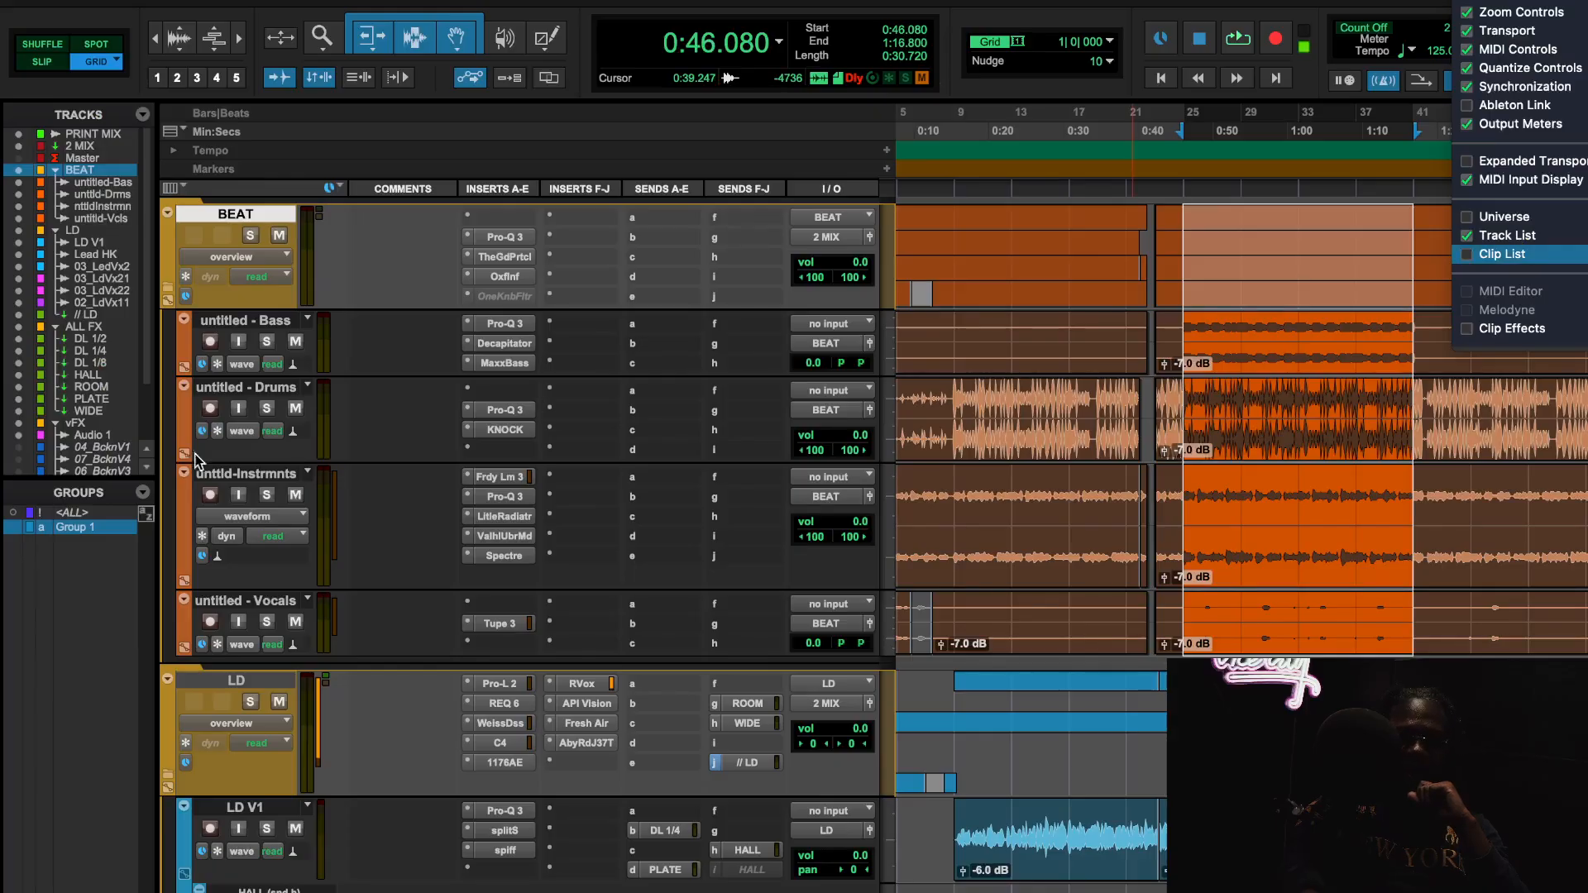
{"action": "left_click", "coordinate": [60, 533]}
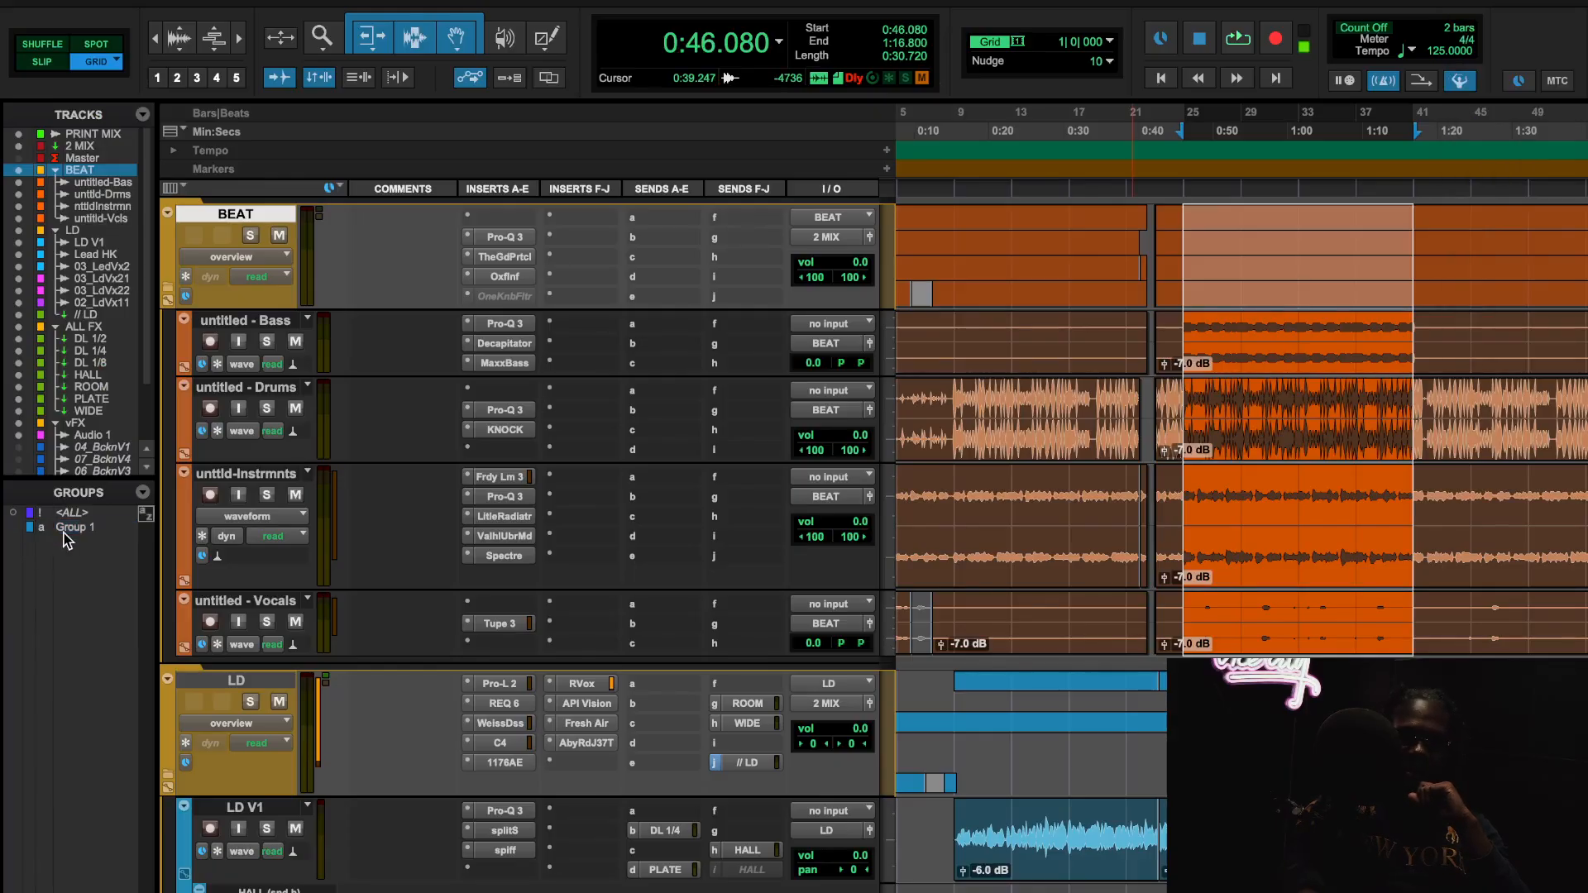
{"action": "left_click", "coordinate": [1583, 25]}
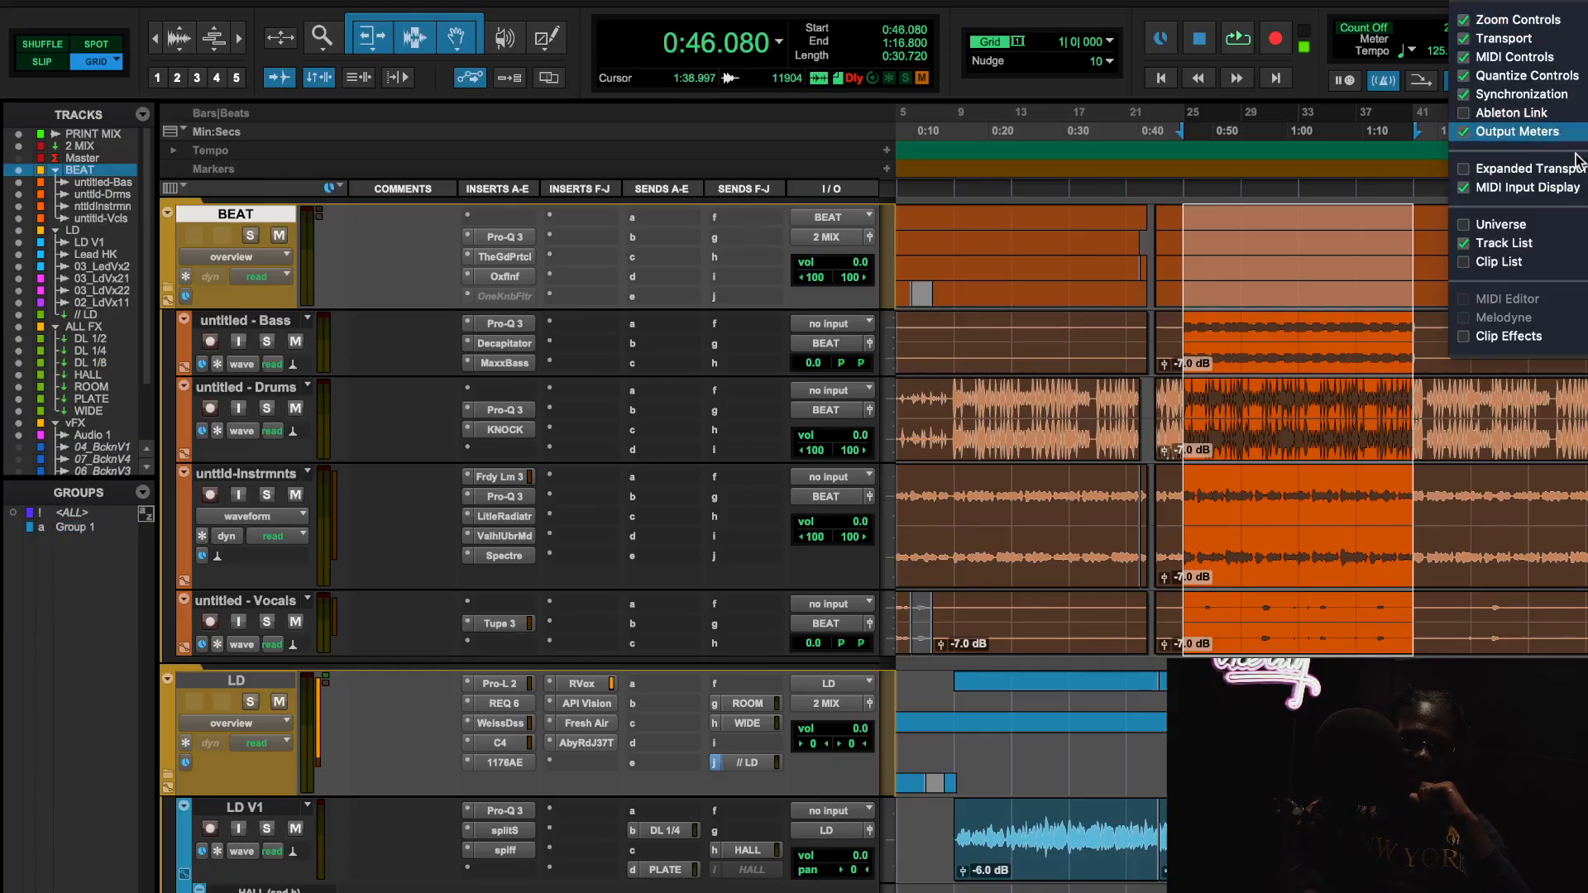
{"action": "left_click", "coordinate": [1517, 243]}
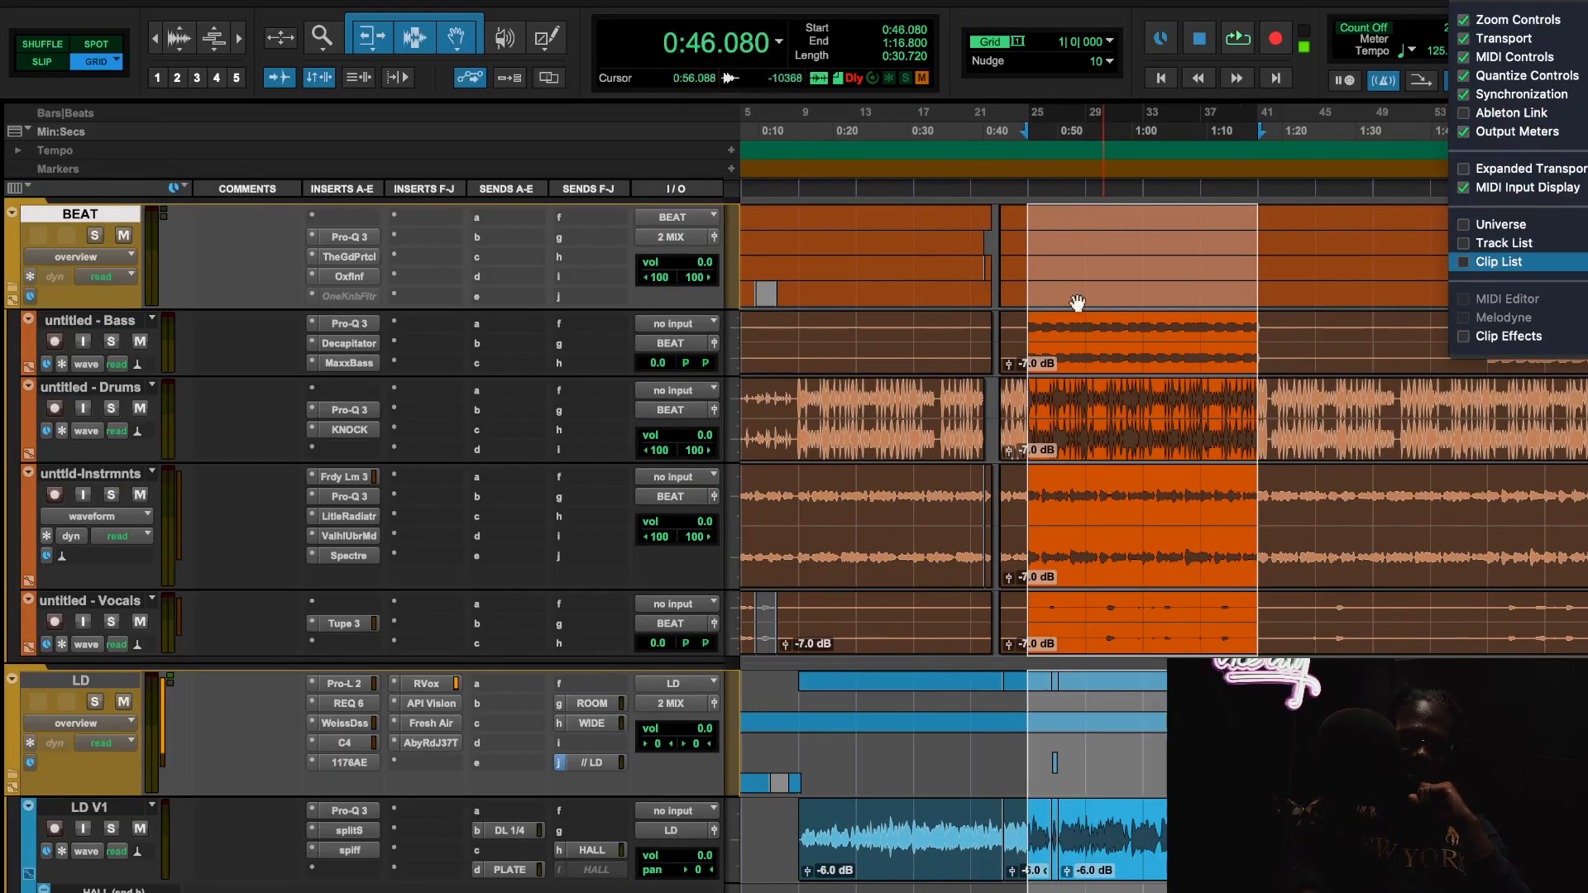
Play the mix from 0:38.400 through the break in the beat, then stop playback.
{"action": "left_click", "coordinate": [979, 128]}
{"action": "left_click", "coordinate": [970, 127]}
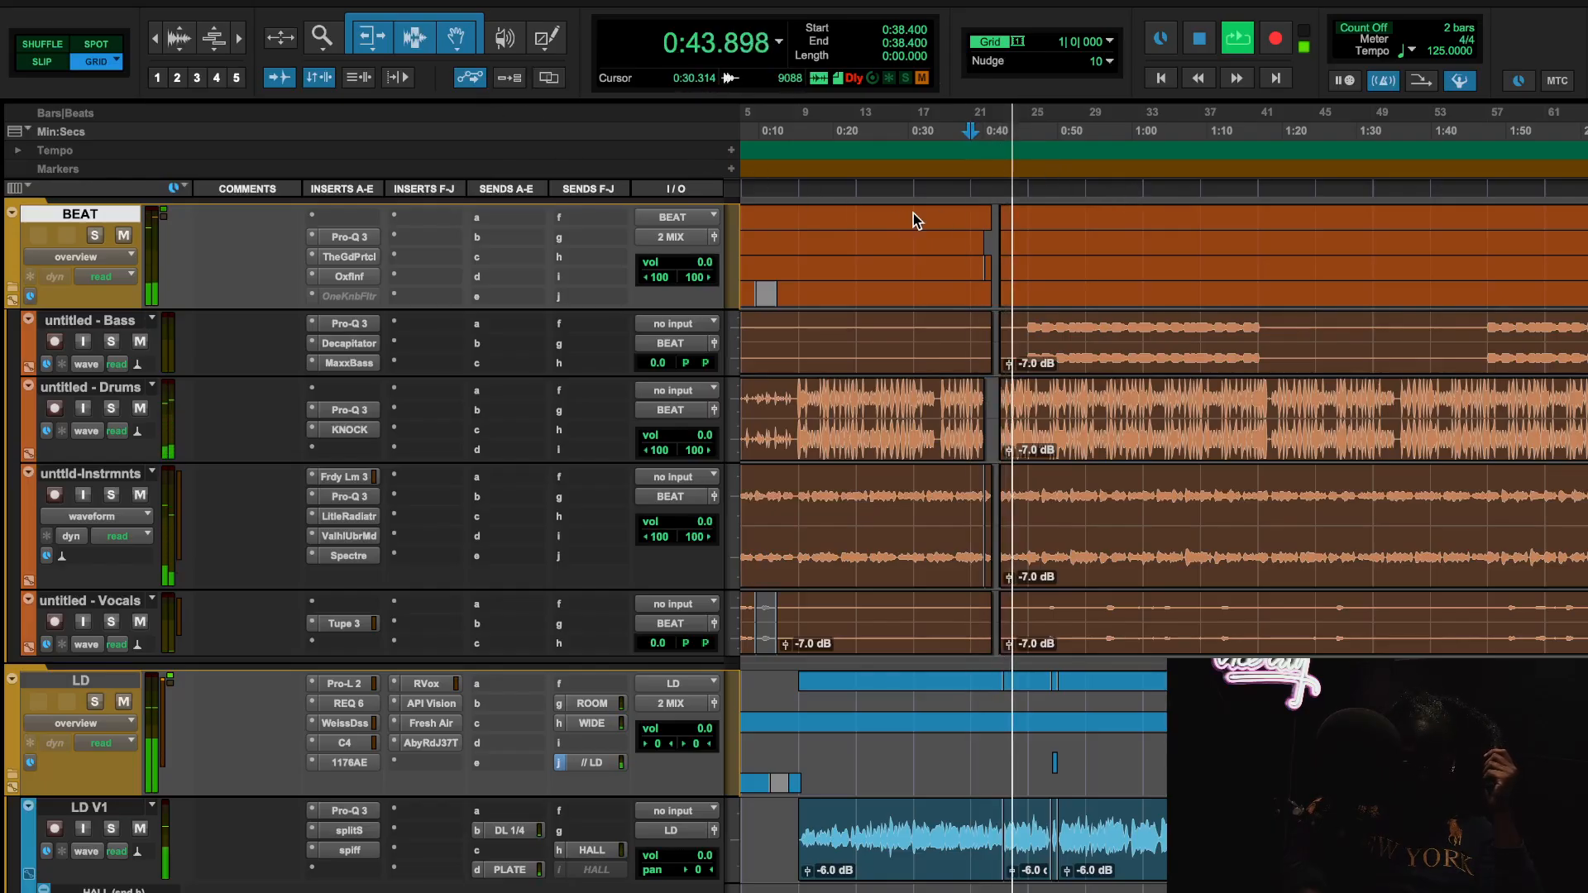
{"action": "key", "text": "space"}
Examine the gap before bar 23 in the beat tracks up close and in context.
{"action": "key", "text": "t"}
{"action": "key", "text": "t"}
{"action": "key", "text": "t"}
{"action": "key", "text": "t"}
{"action": "key", "text": "t"}
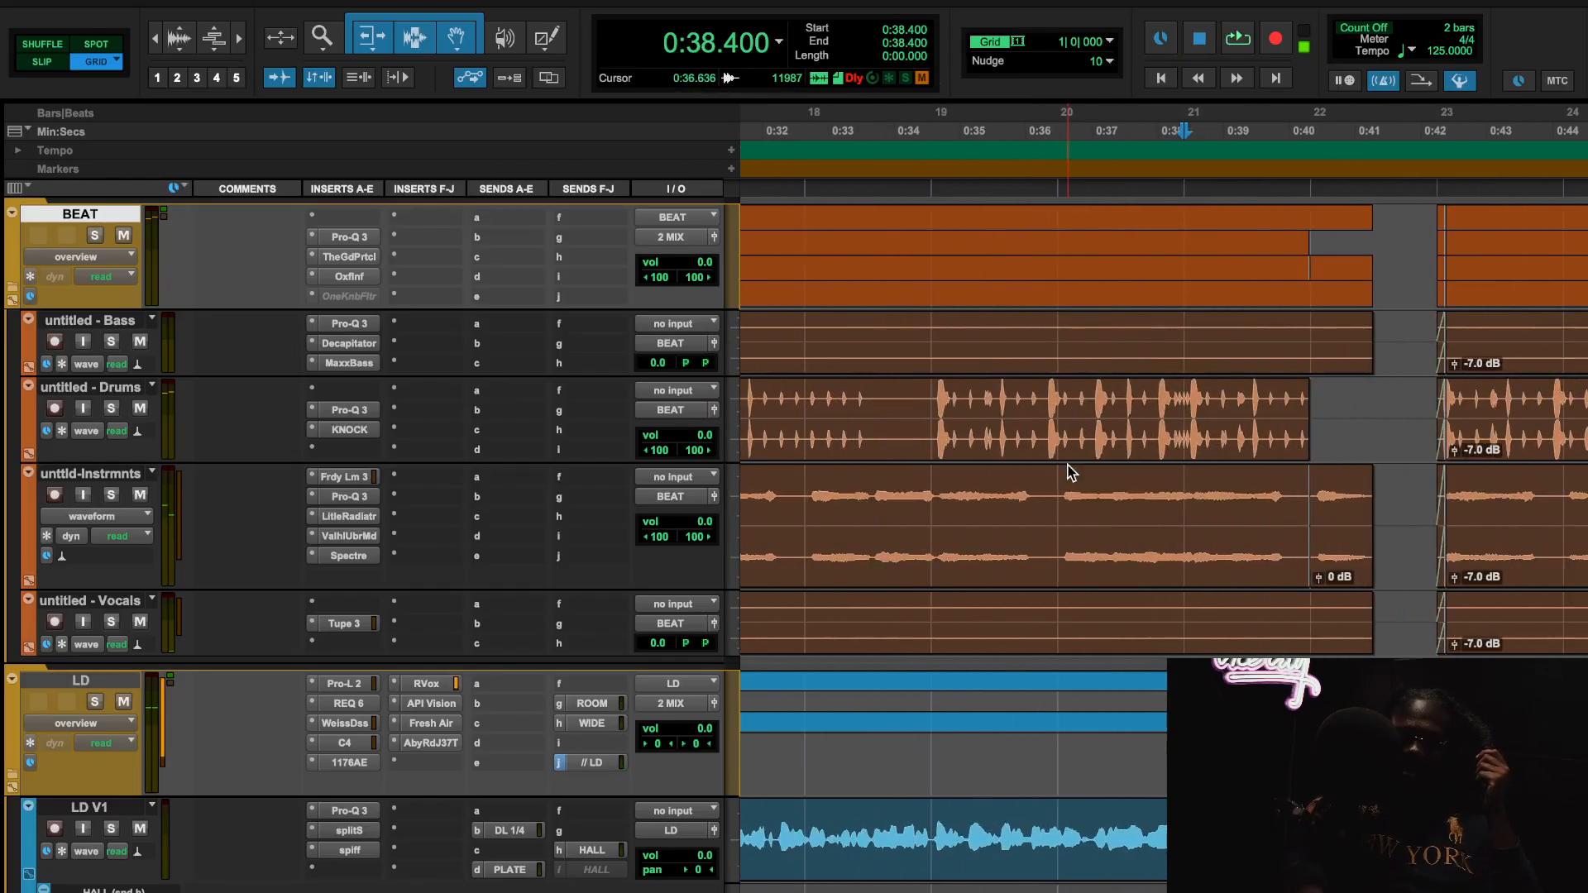
{"action": "scroll", "coordinate": [1271, 502], "scroll_direction": "right", "scroll_amount": 2}
{"action": "scroll", "coordinate": [1272, 502], "scroll_direction": "right", "scroll_amount": 1}
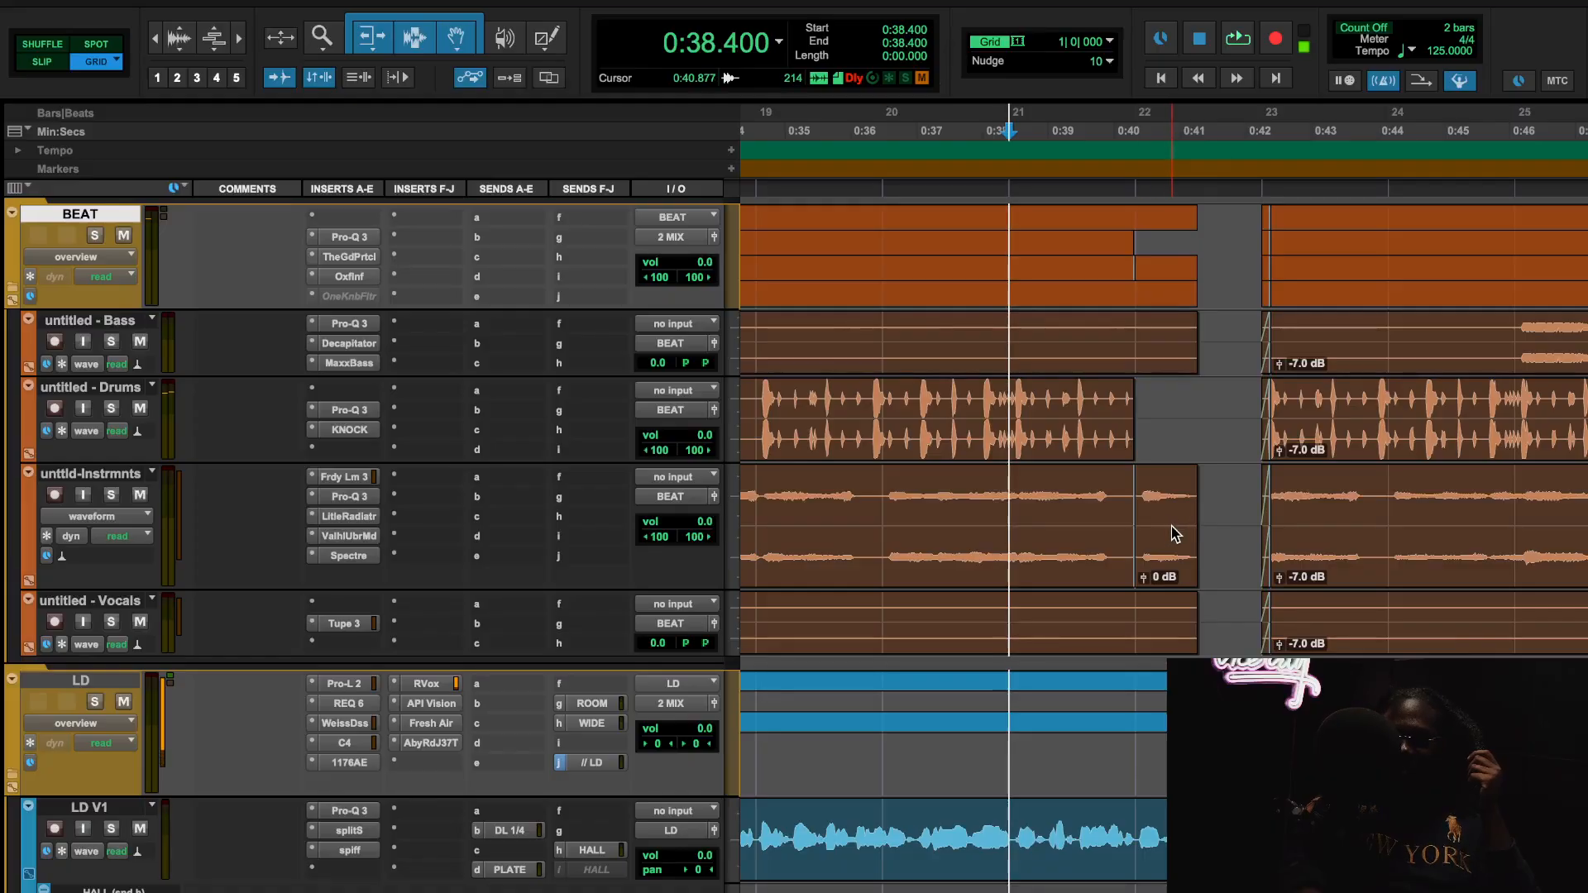
{"action": "scroll", "coordinate": [1176, 534], "scroll_direction": "down", "scroll_amount": 3}
{"action": "scroll", "coordinate": [1175, 534], "scroll_direction": "down", "scroll_amount": 3}
{"action": "scroll", "coordinate": [1176, 534], "scroll_direction": "down", "scroll_amount": 2}
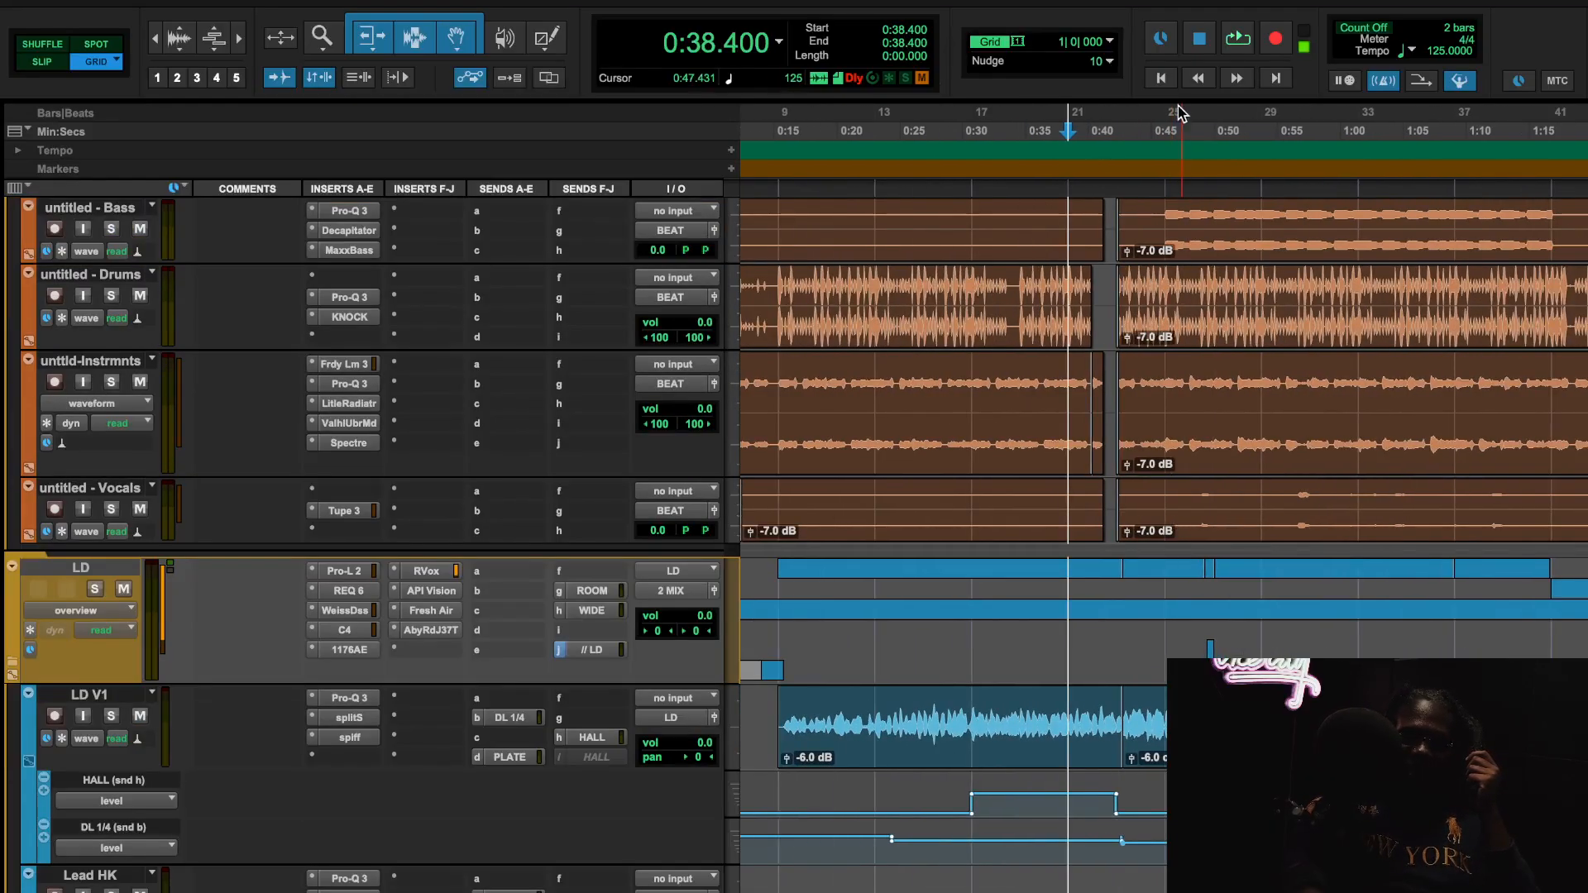
Select the range from 0:42.240 to 0:53.760 and play it with only the Bass track soloed.
{"action": "left_click_drag", "start_coordinate": [1120, 145], "coordinate": [1263, 156]}
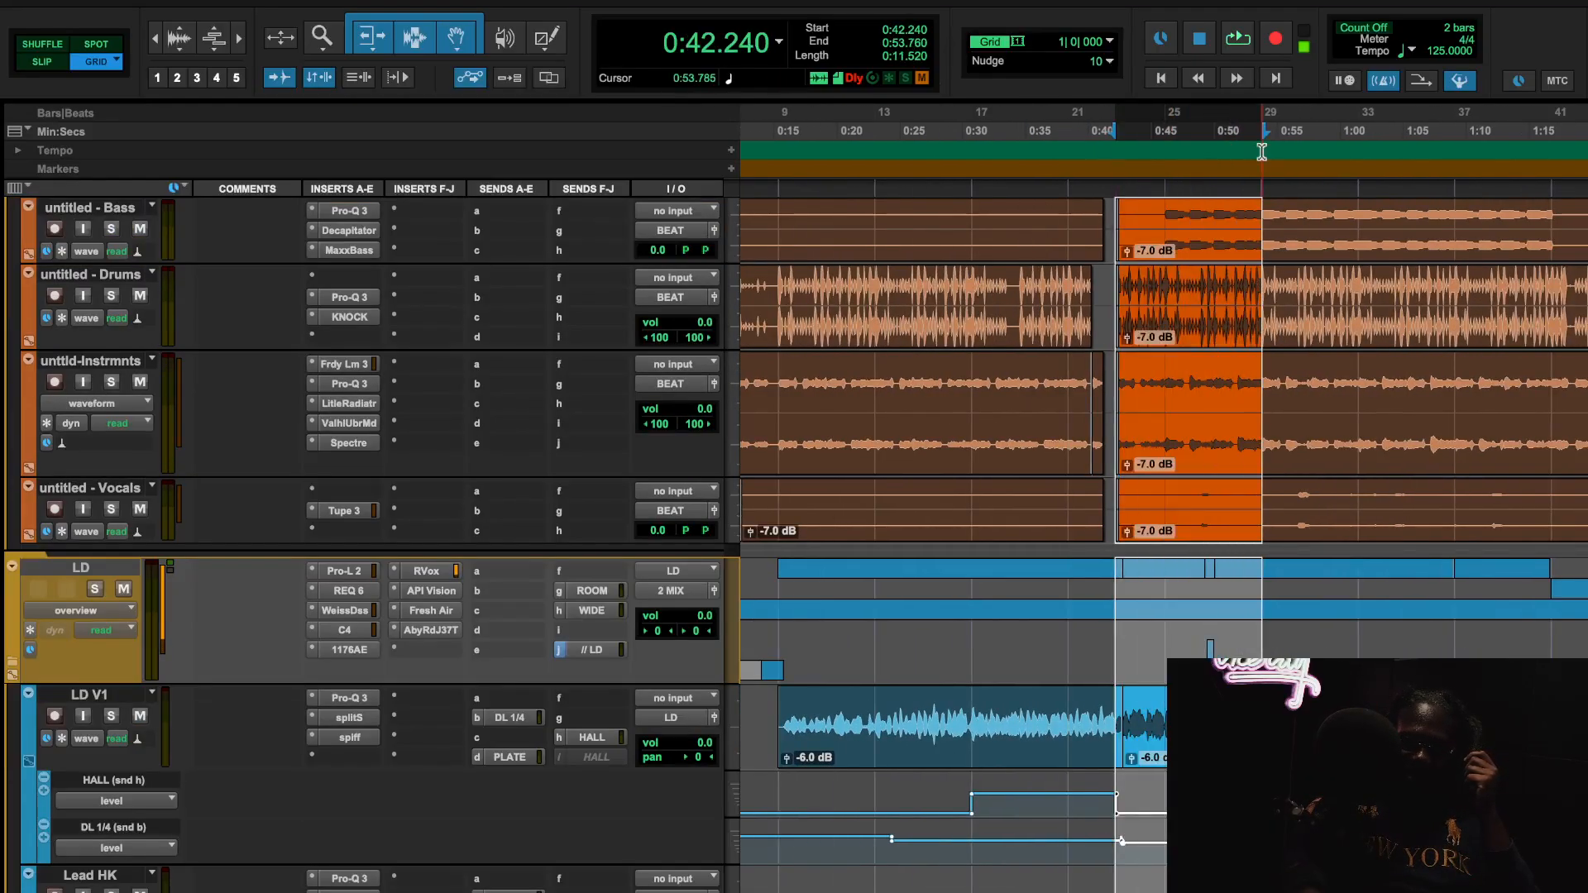
{"action": "scroll", "coordinate": [1319, 418], "scroll_direction": "up", "scroll_amount": 8}
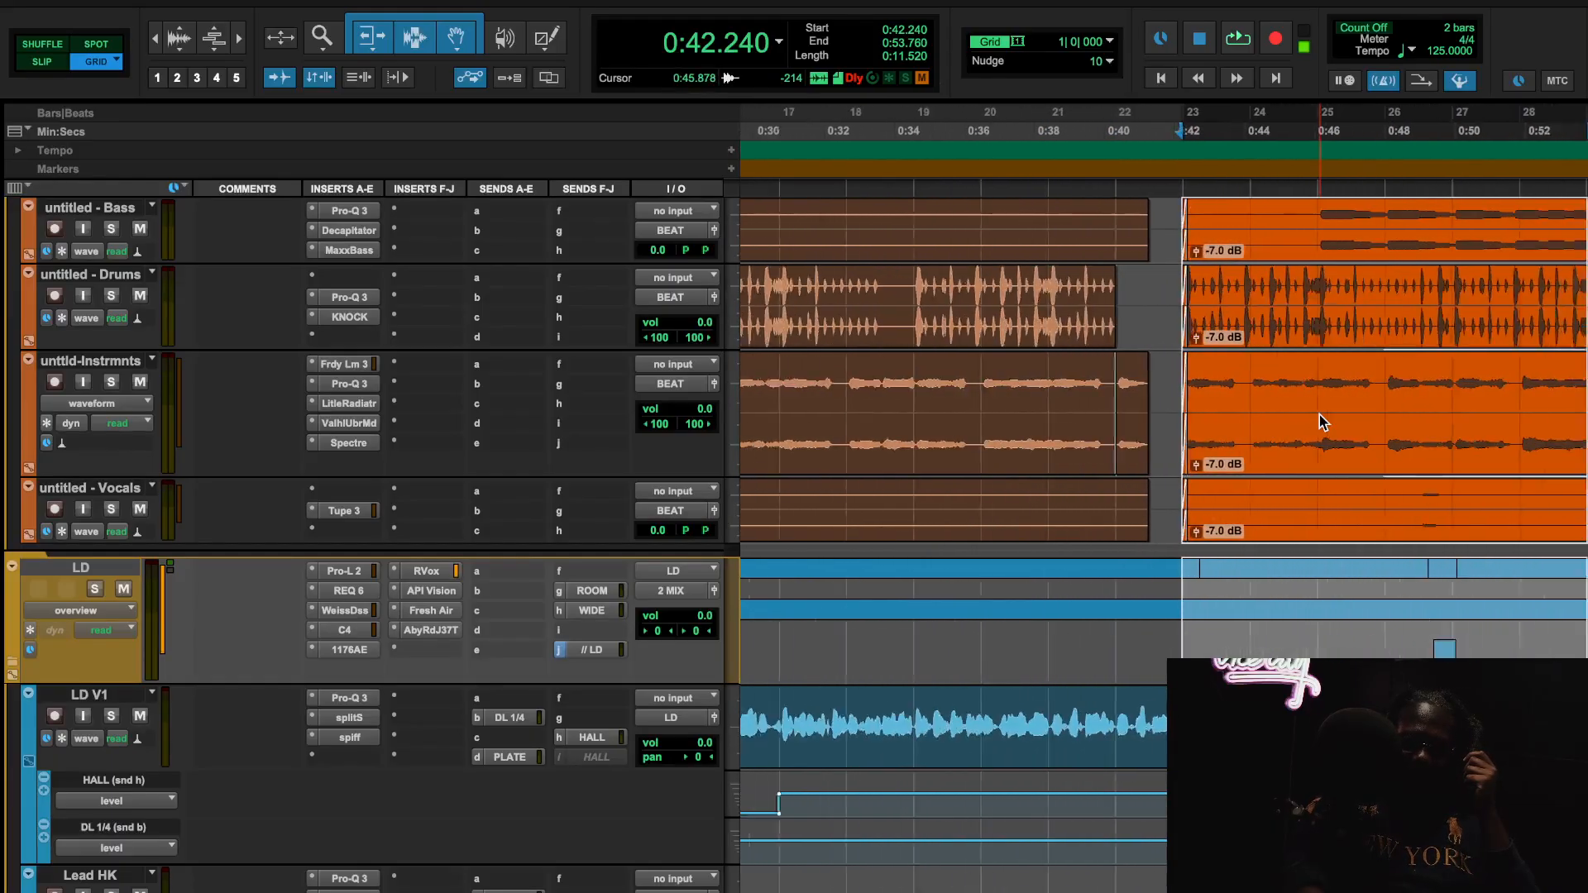
{"action": "scroll", "coordinate": [1318, 415], "scroll_direction": "down", "scroll_amount": 3}
{"action": "scroll", "coordinate": [1384, 480], "scroll_direction": "up", "scroll_amount": 1}
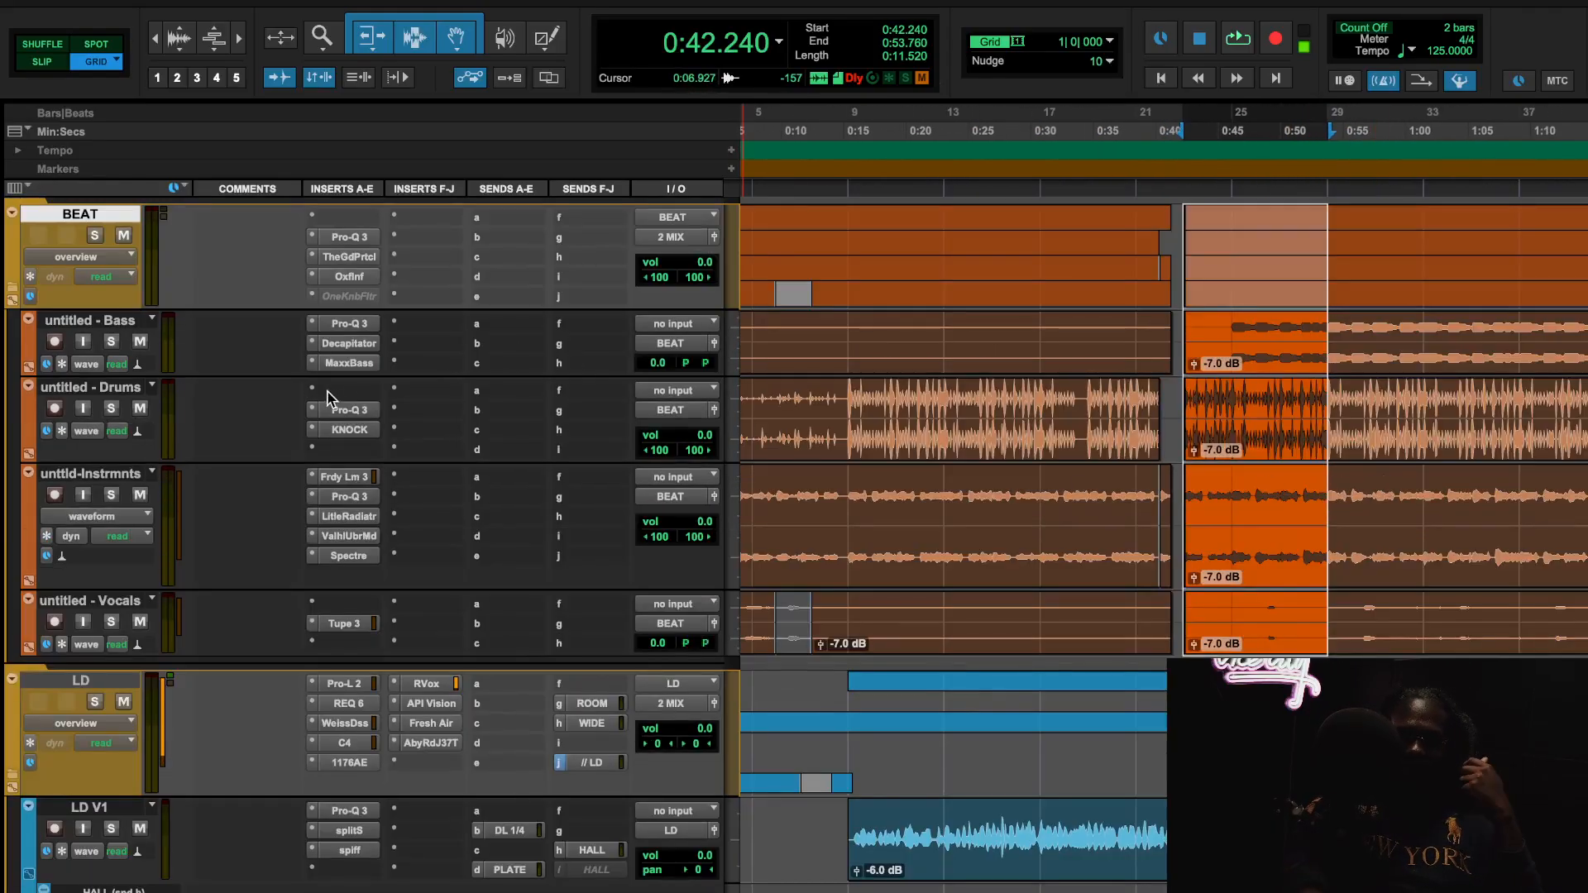
{"action": "key", "text": "space"}
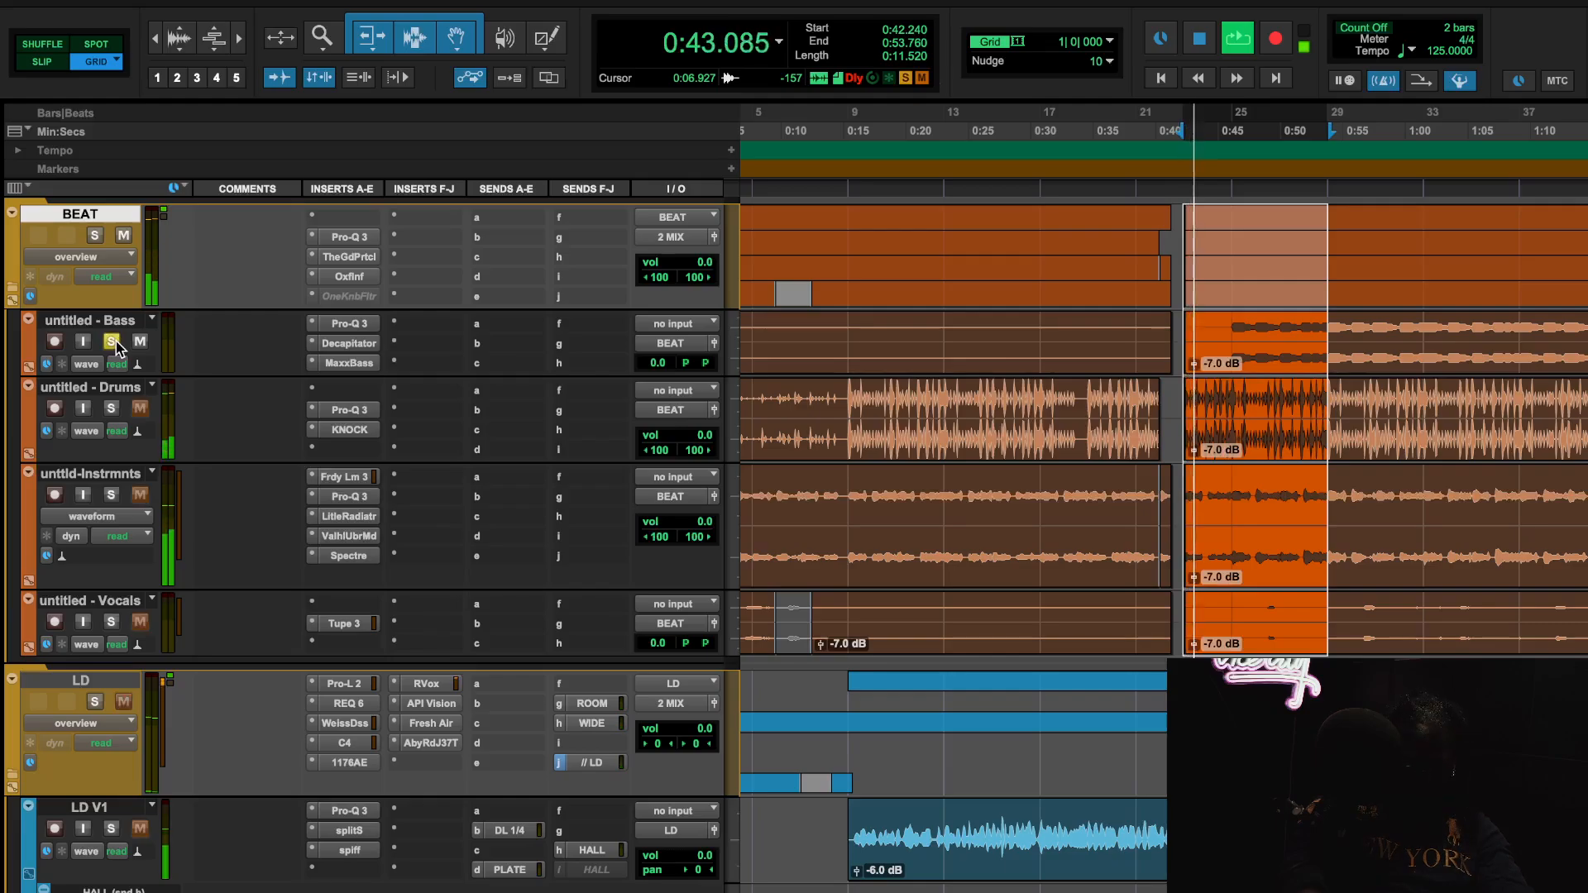
{"action": "left_click", "coordinate": [110, 340]}
Select the bass section from 0:46.080 to 1:16.800 and listen to it with the Bass track soloed.
{"action": "left_click", "coordinate": [1239, 137]}
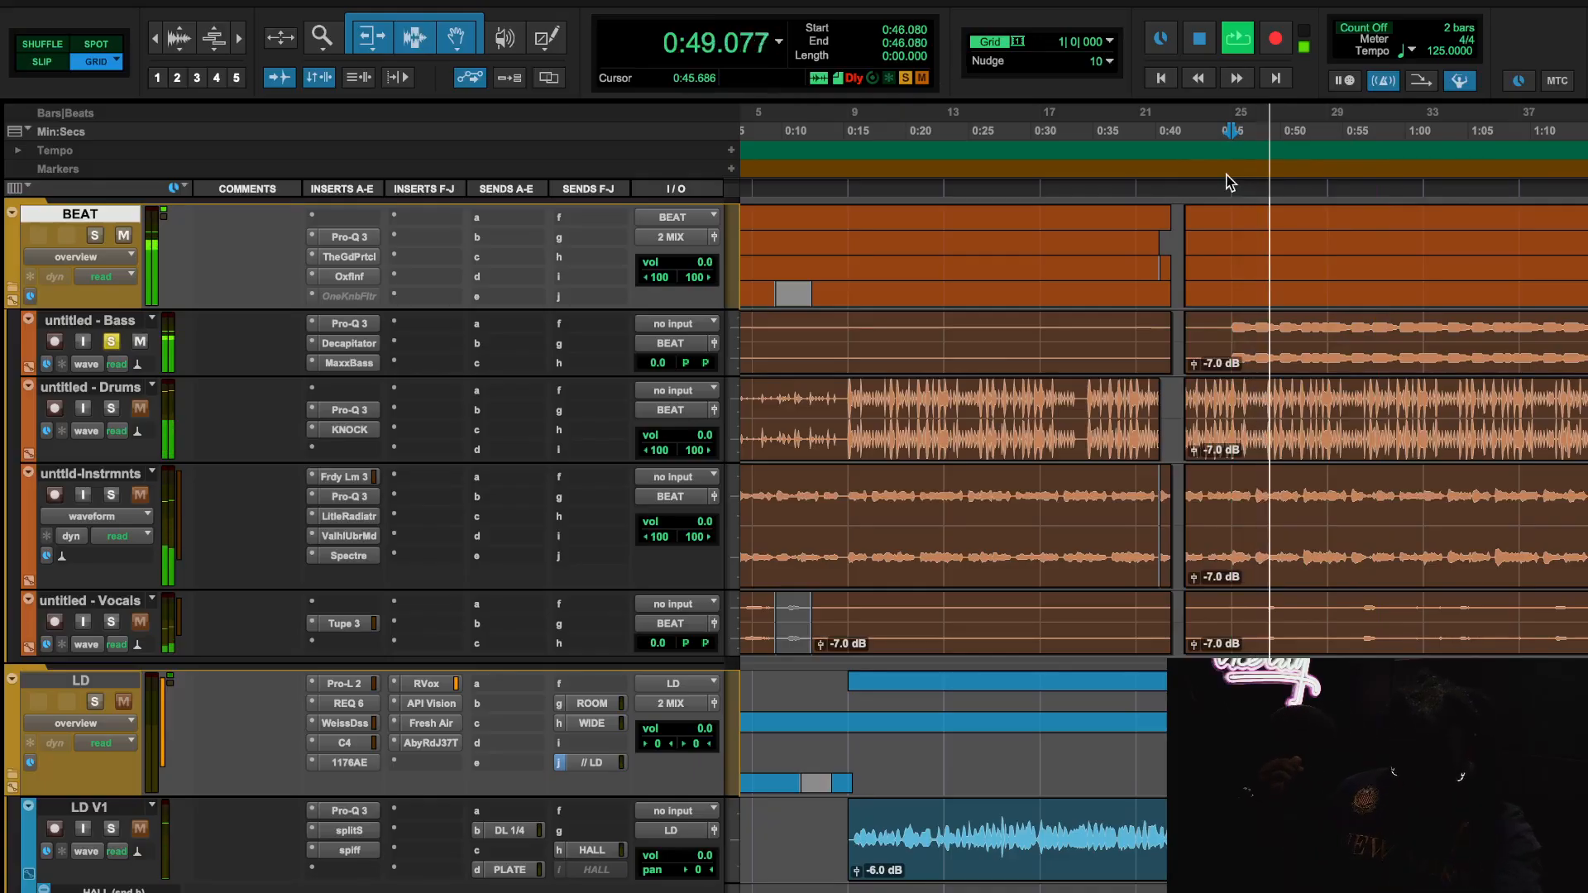
{"action": "scroll", "coordinate": [1266, 206], "scroll_direction": "right", "scroll_amount": 3}
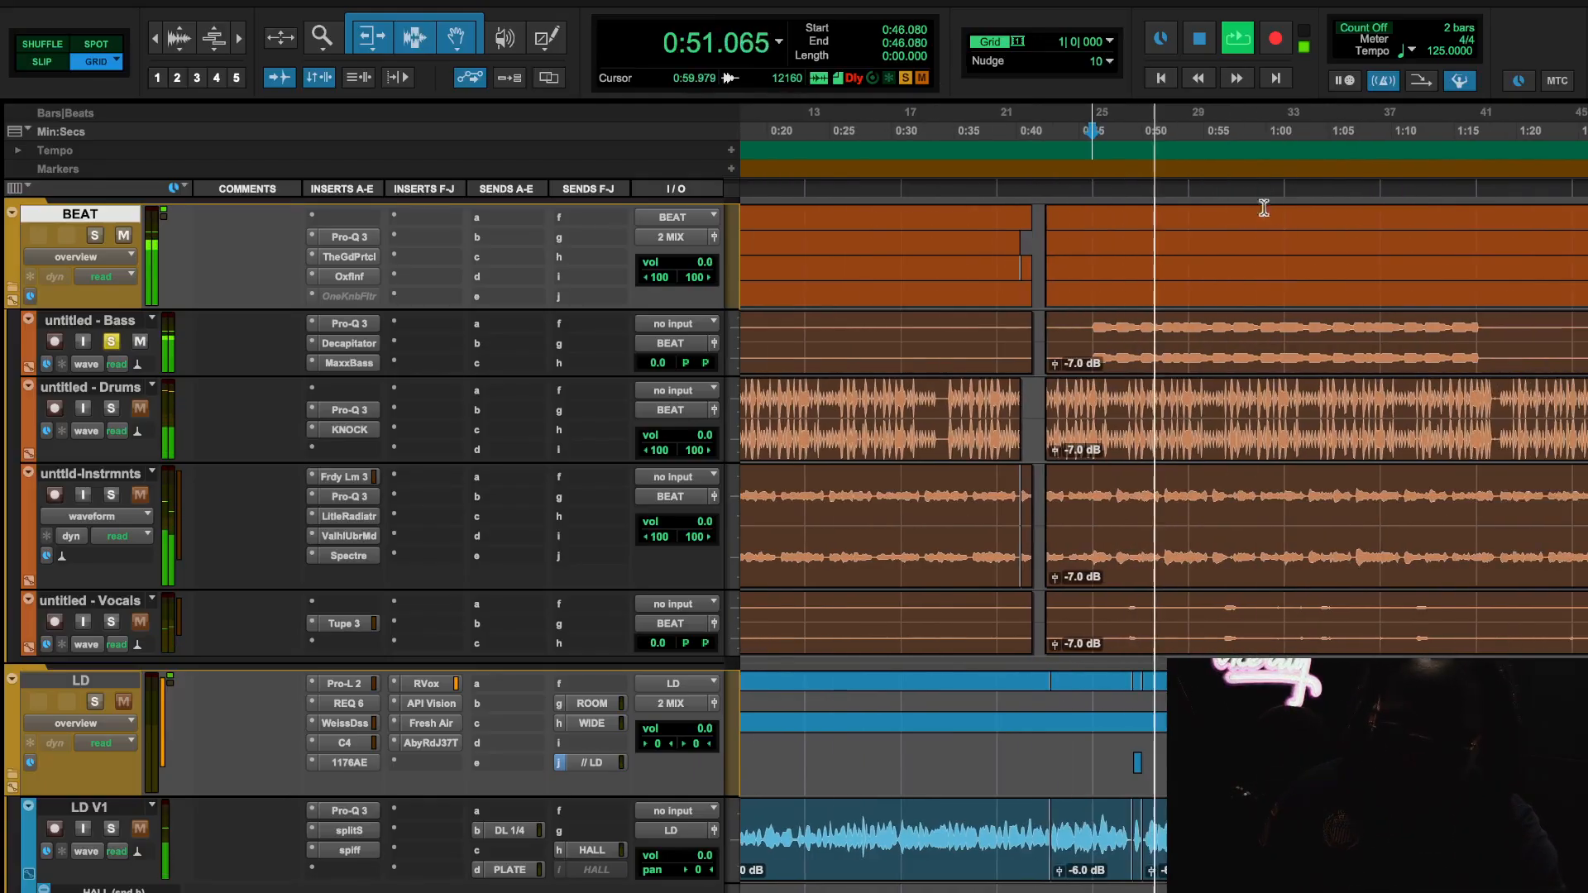
{"action": "left_click_drag", "start_coordinate": [1096, 122], "coordinate": [1480, 155]}
{"action": "key", "text": "space"}
{"action": "key", "text": "space"}
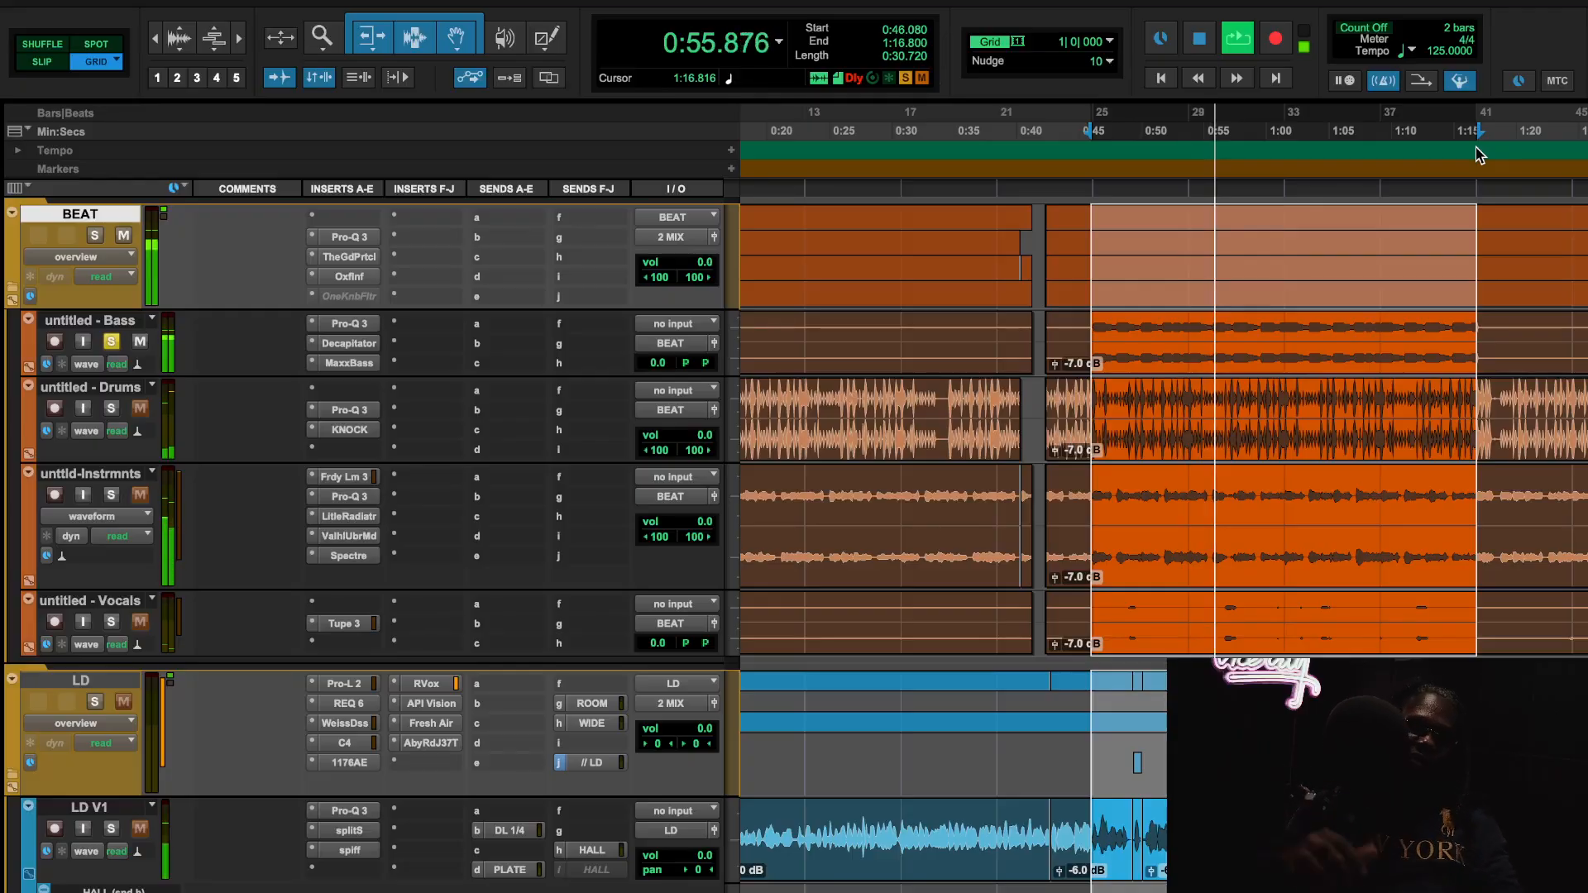
{"action": "key", "text": "space"}
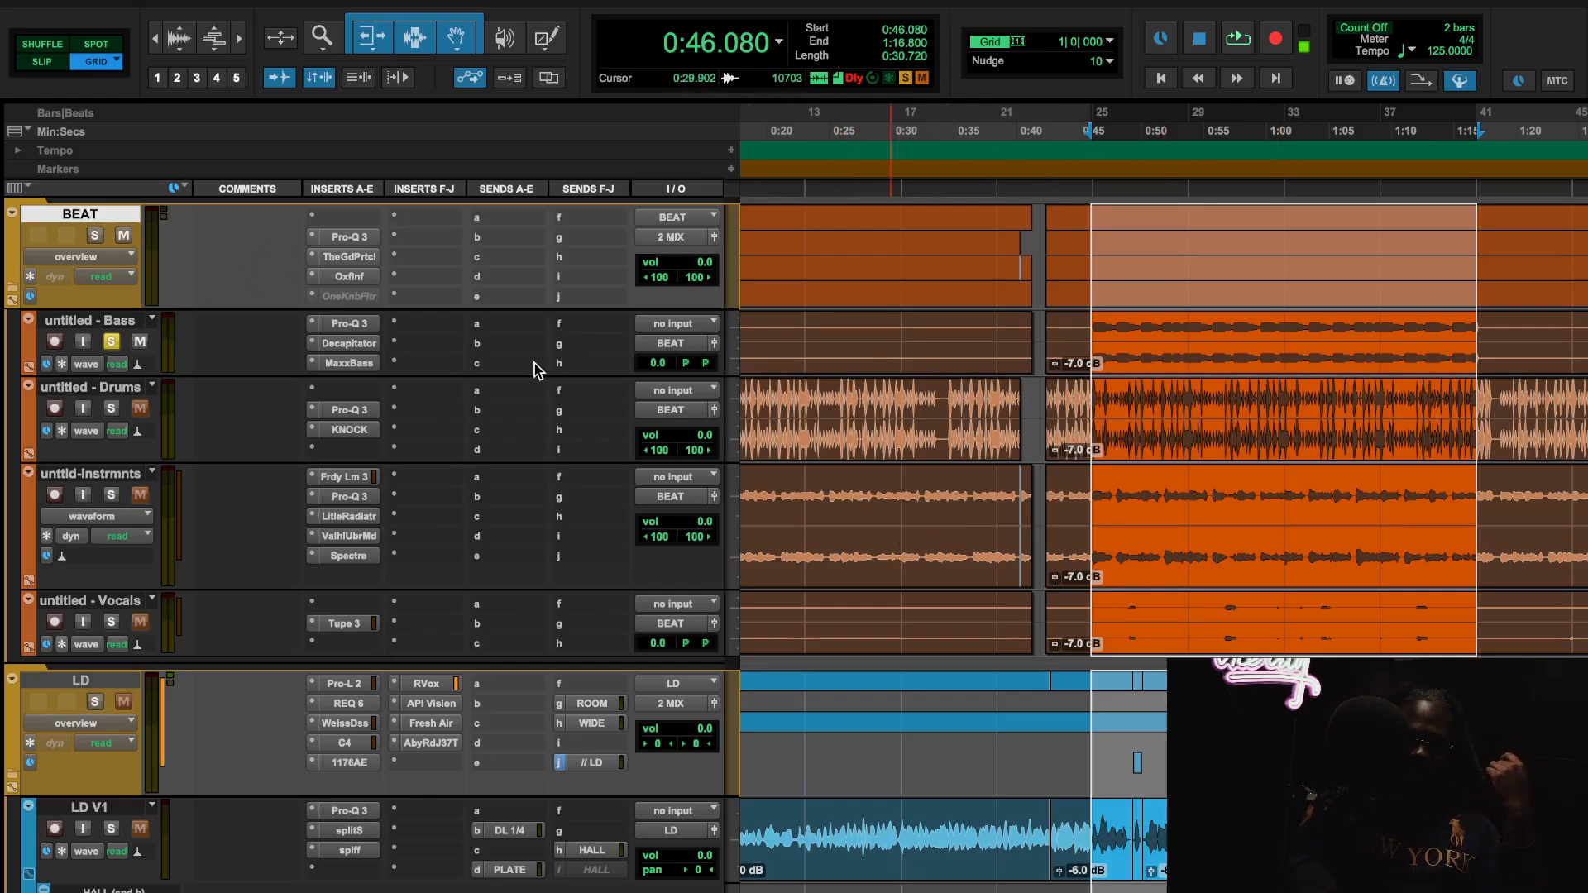
Examine the Bass track's spectrum in Pro-Q 3 during playback, view its Decapitator settings, and close both plug-ins.
{"action": "left_click", "coordinate": [337, 324]}
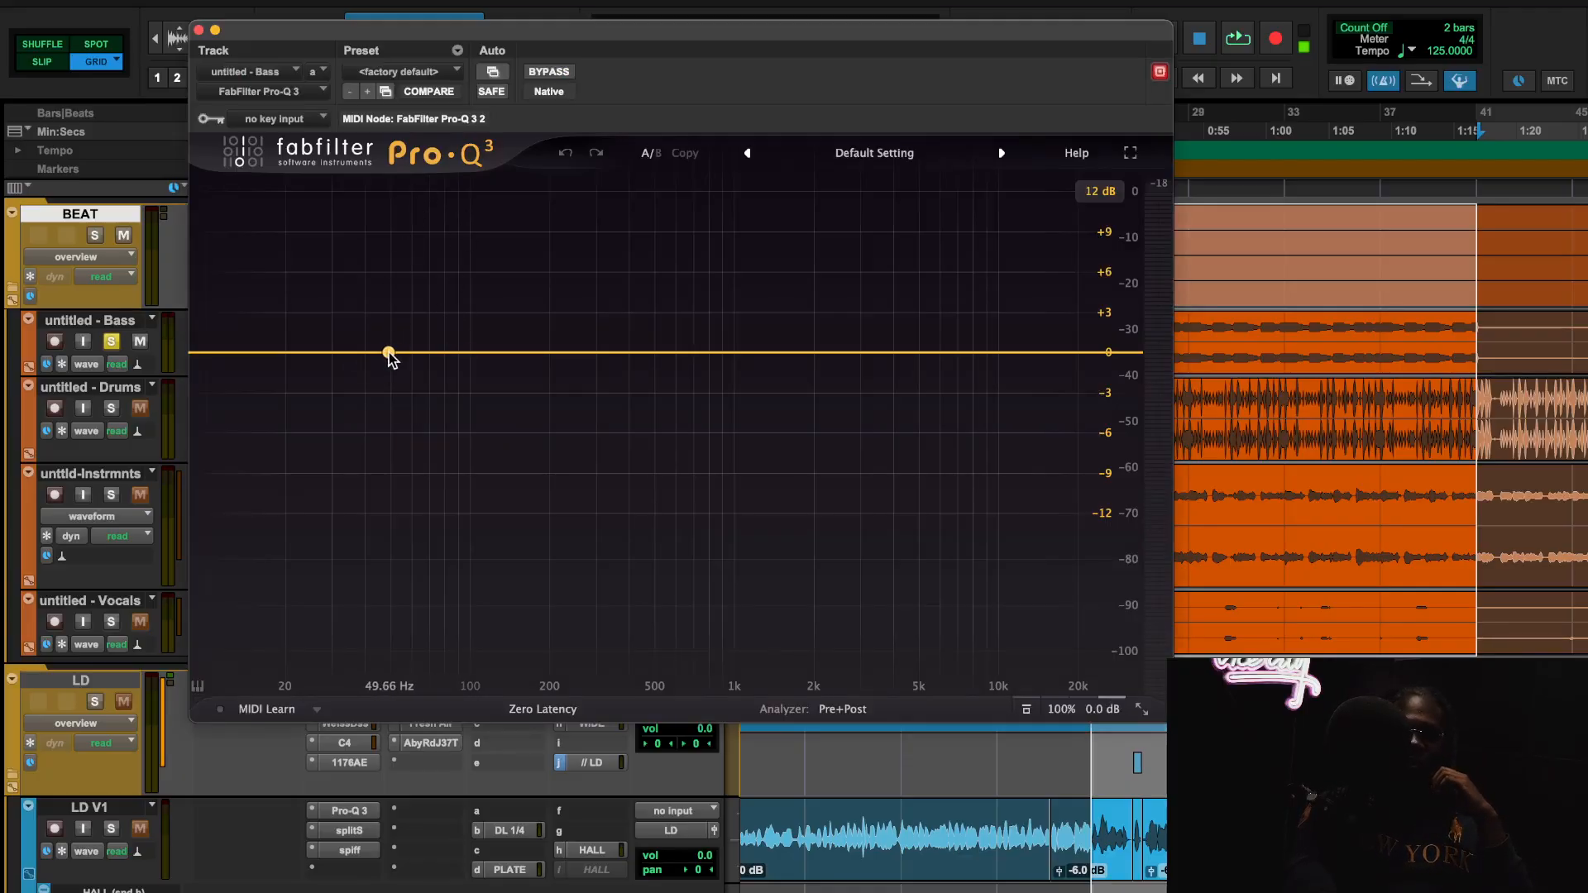
{"action": "key", "text": "space"}
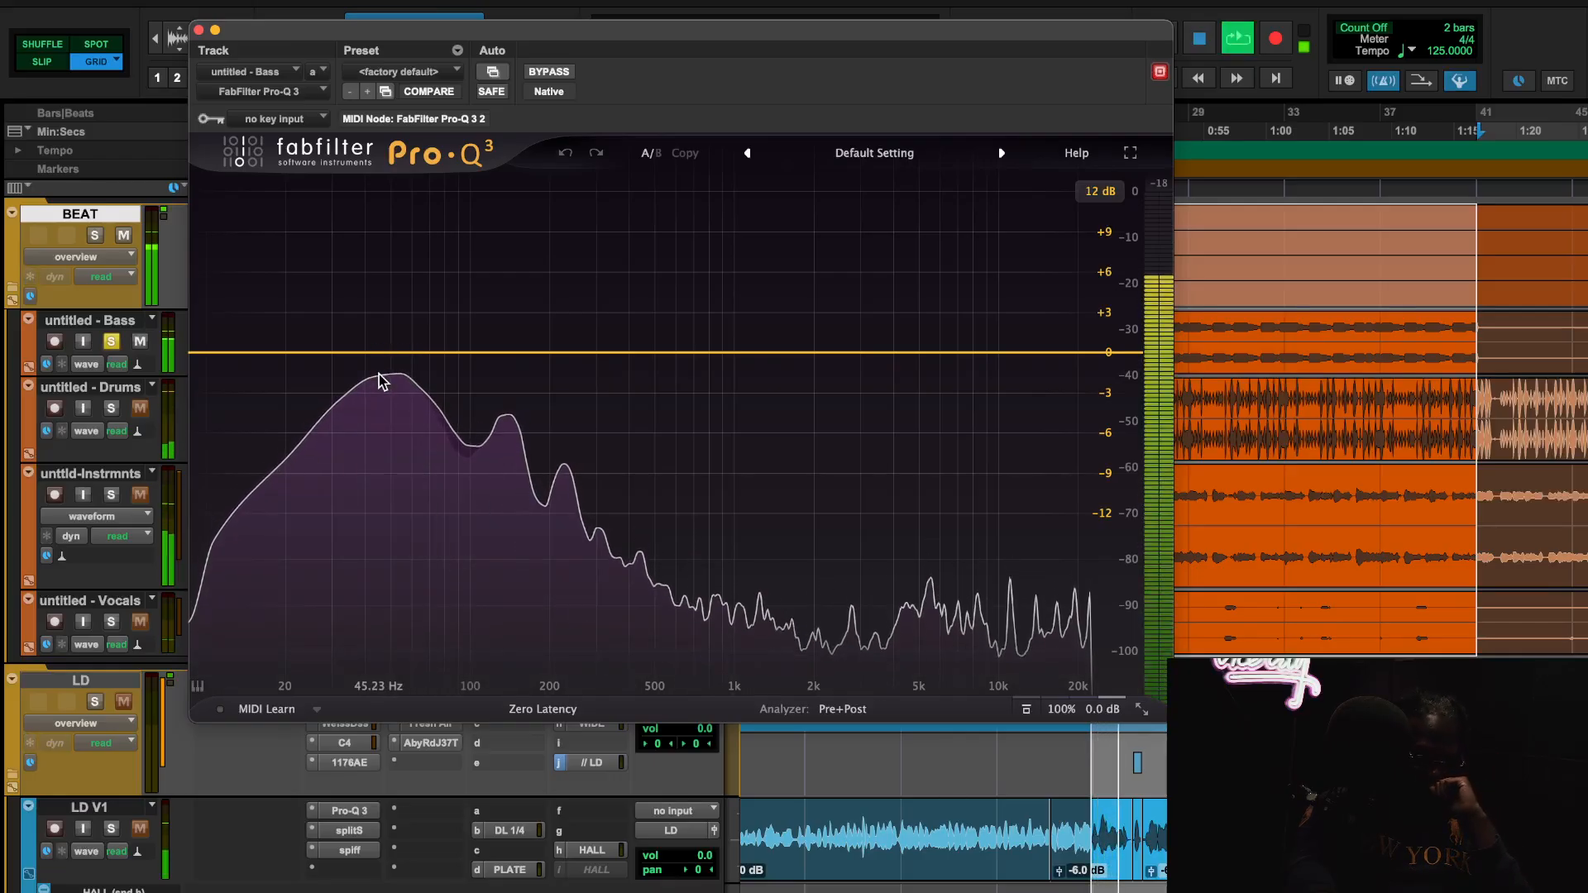
{"action": "mouse_move", "coordinate": [397, 374]}
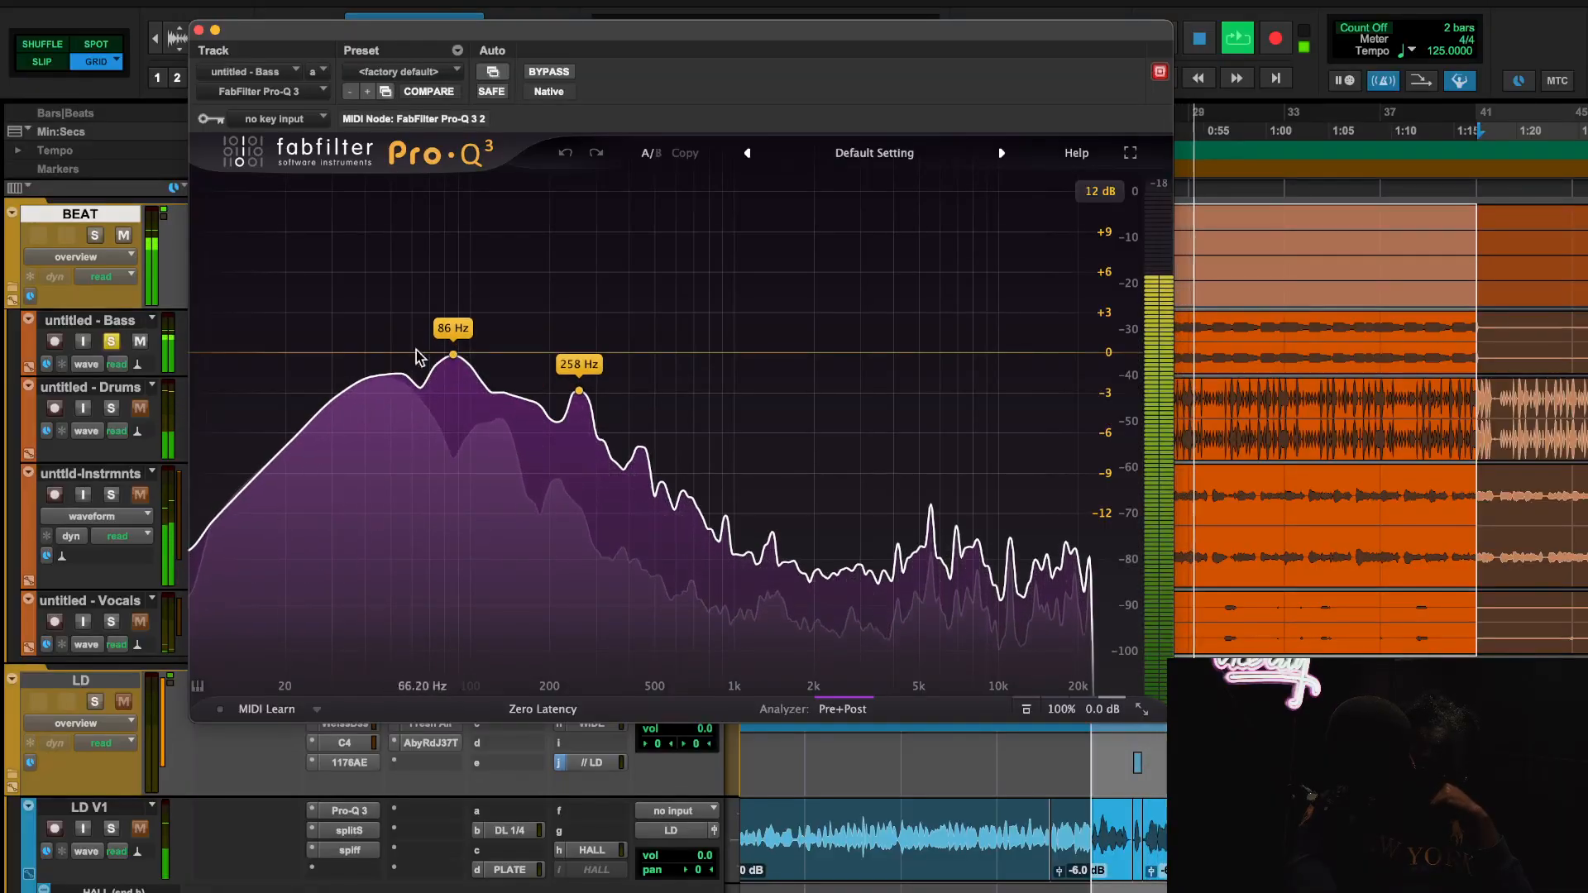
{"action": "left_click", "coordinate": [200, 30]}
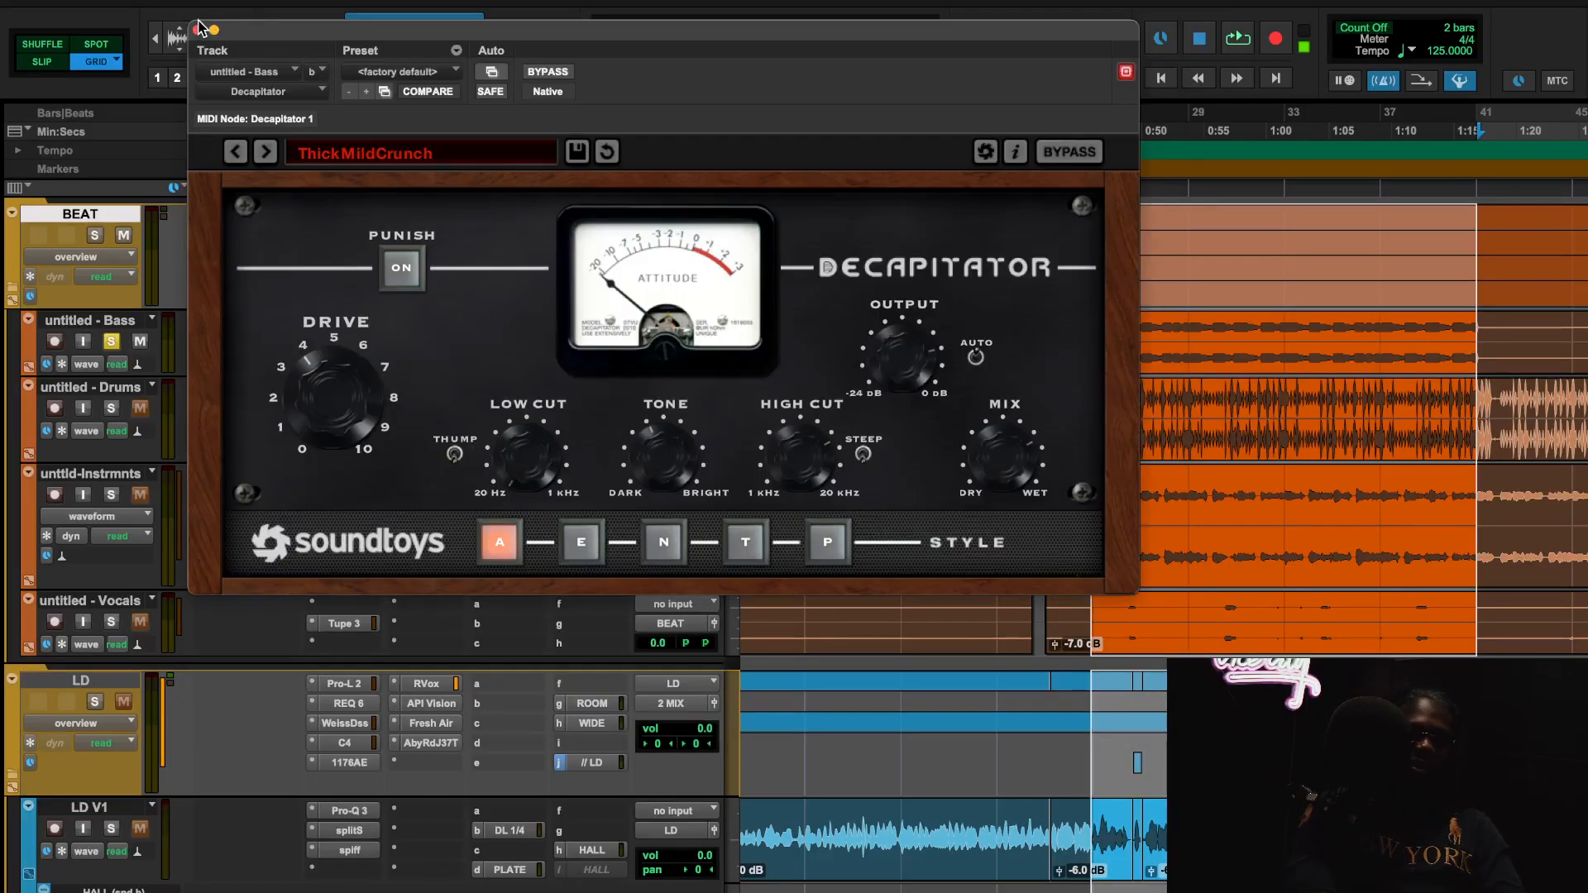
{"action": "left_click", "coordinate": [200, 30]}
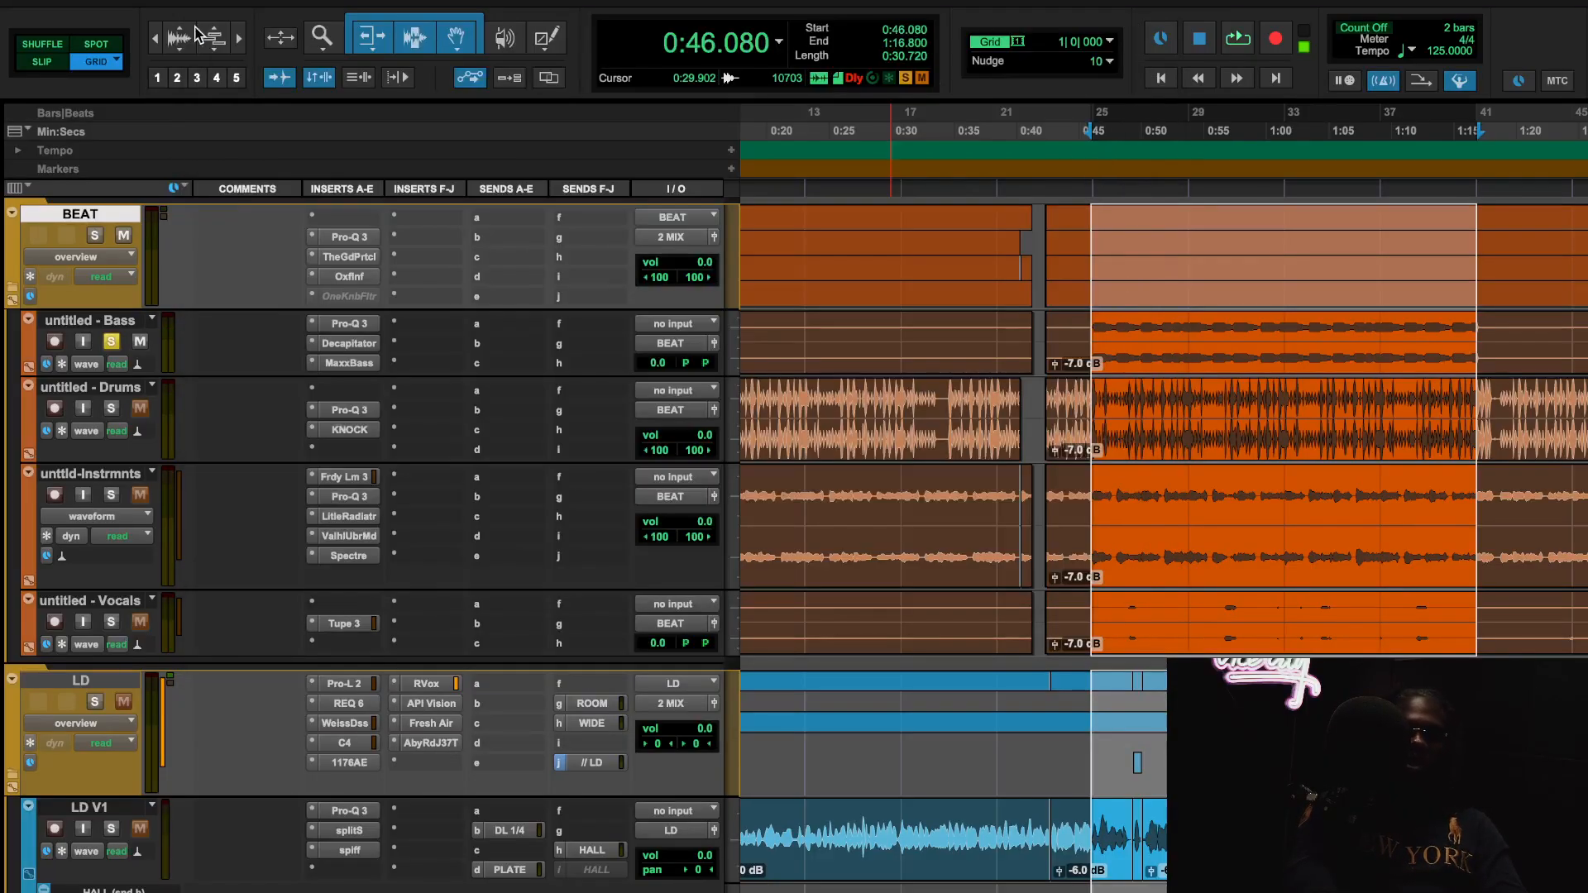
Try the Bass track's MaxxBass level at 4.1 during playback, then undo the change.
{"action": "left_click", "coordinate": [349, 365]}
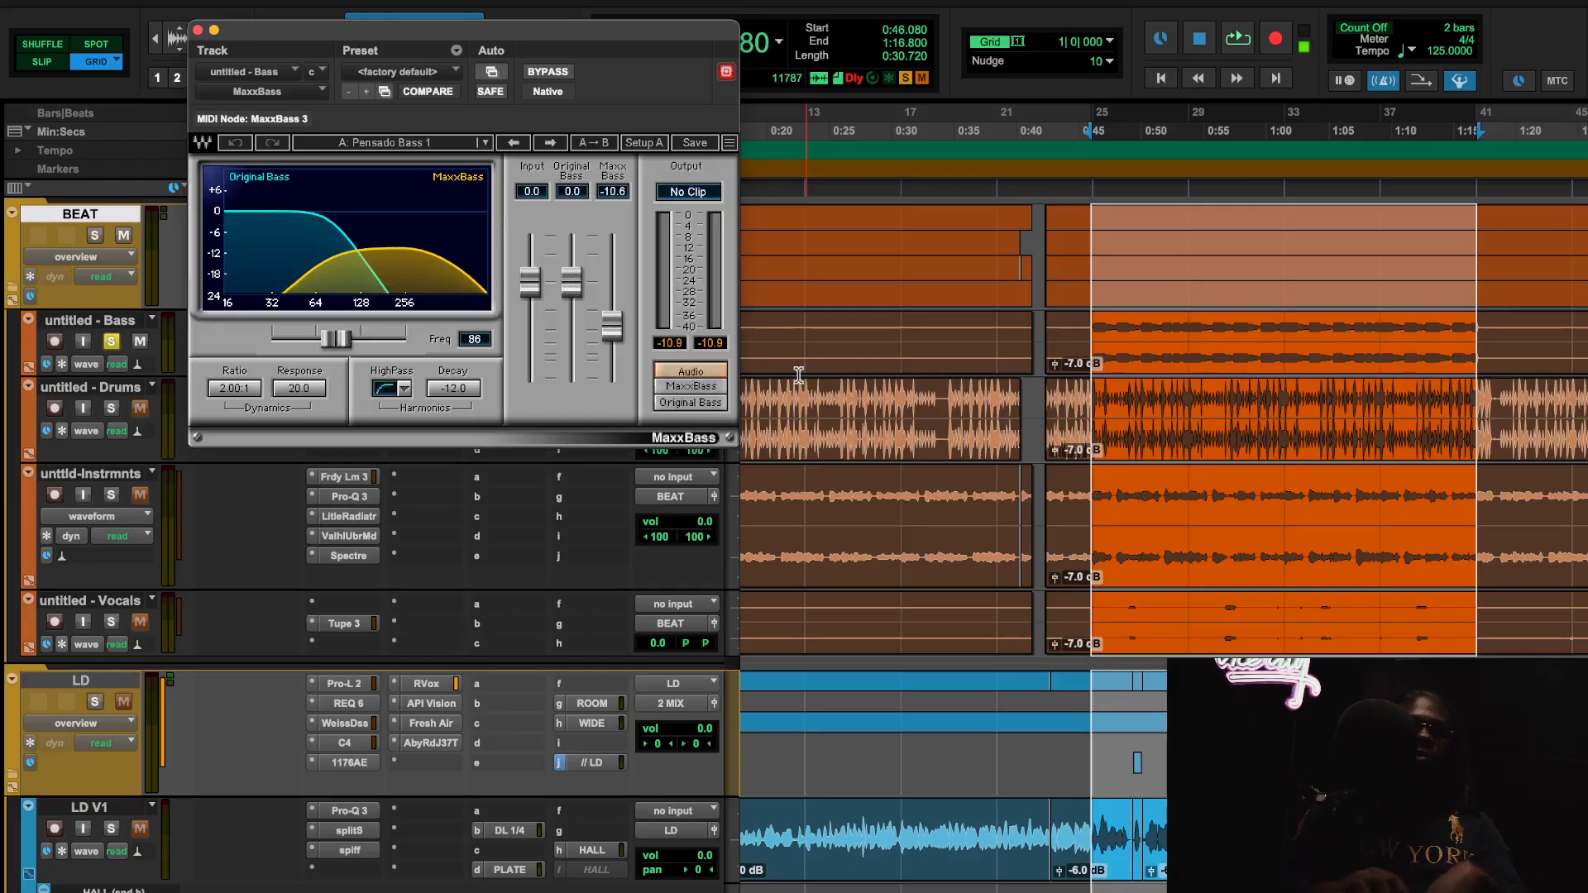
{"action": "key", "text": "space"}
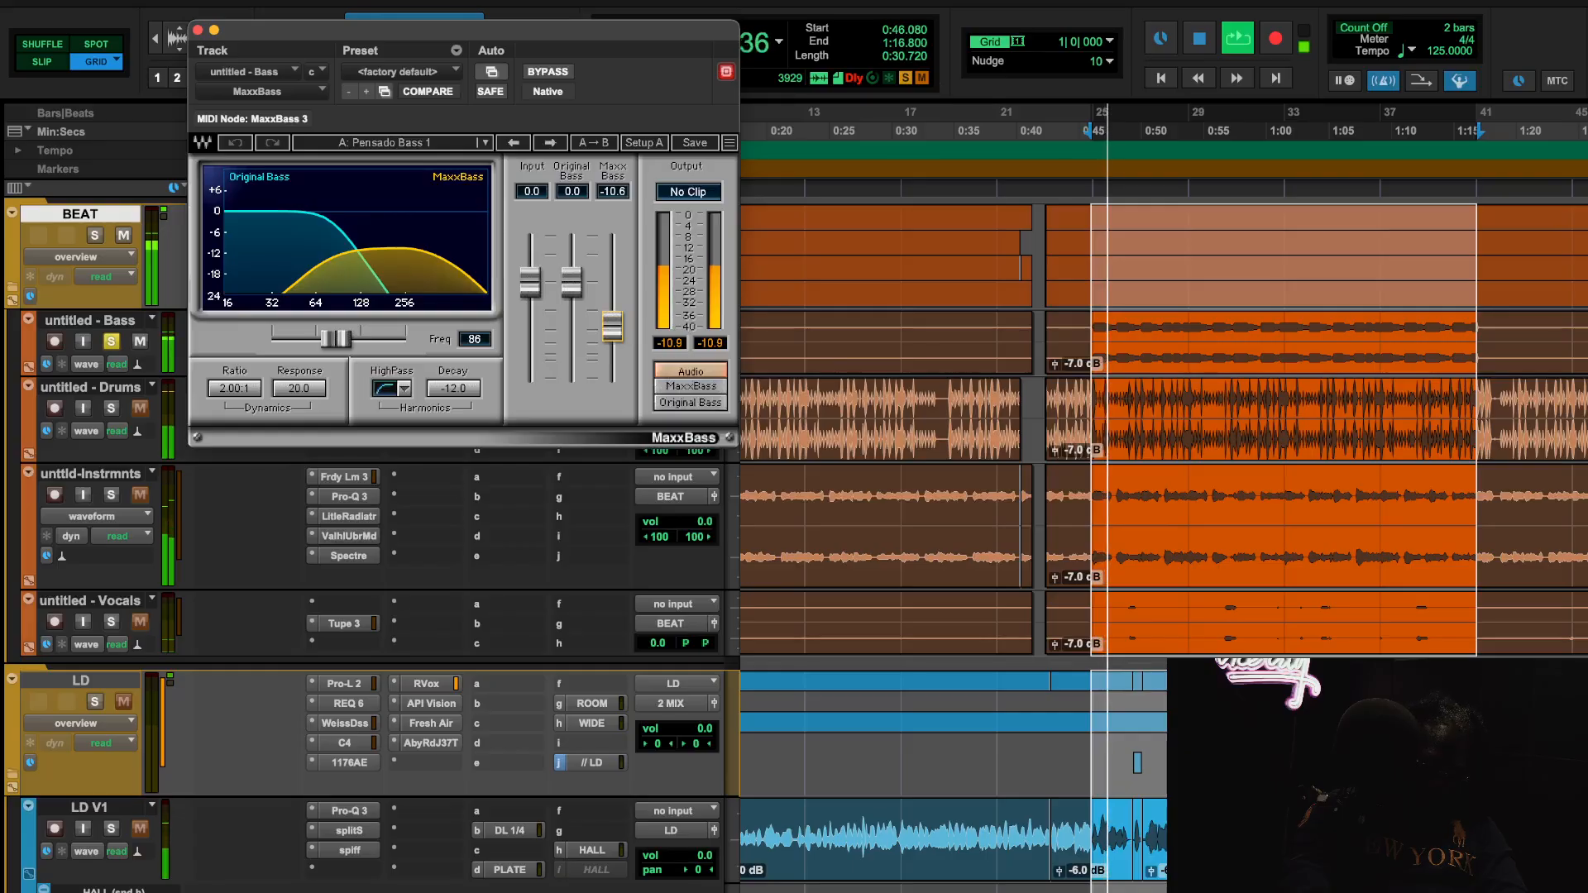
{"action": "left_click_drag", "start_coordinate": [612, 327], "coordinate": [613, 262]}
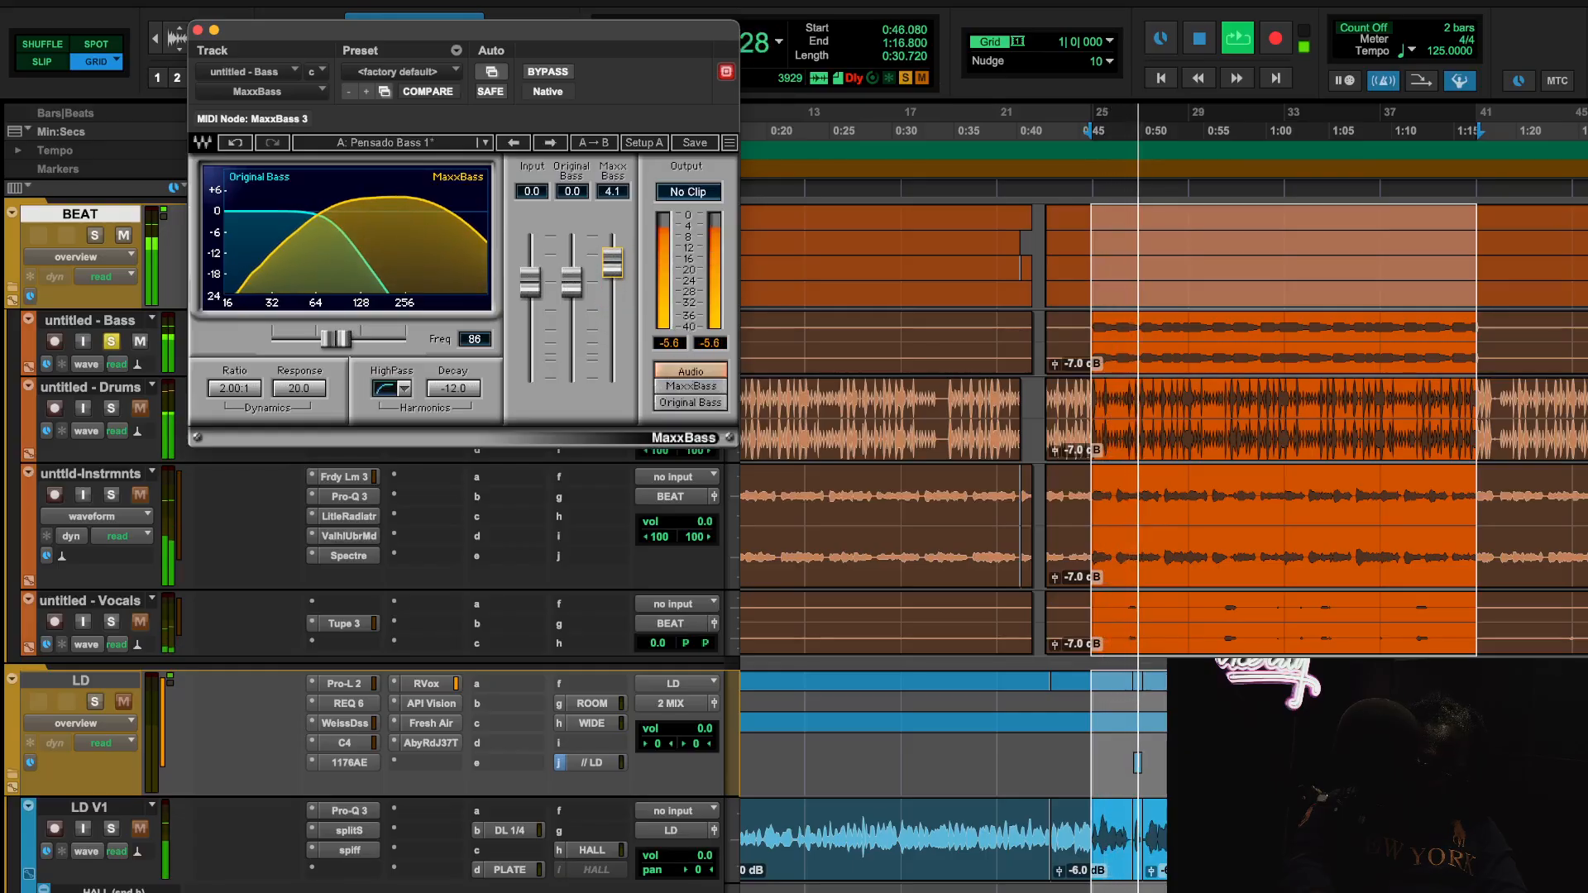
{"action": "left_click", "coordinate": [236, 143]}
{"action": "left_click", "coordinate": [236, 143]}
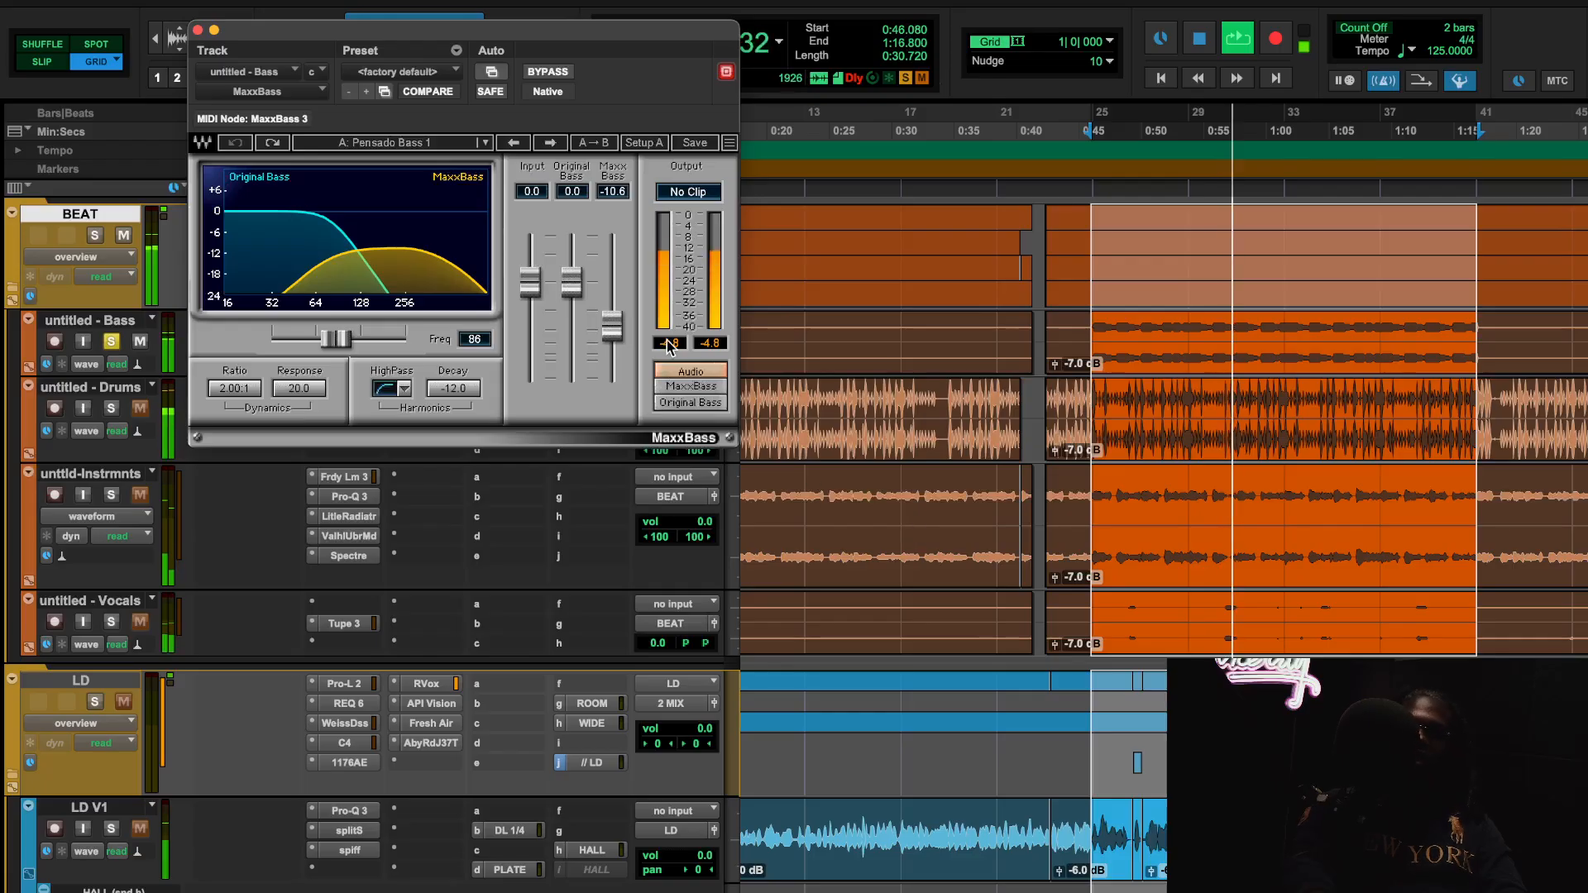
Replay the bass section while comparing it with MaxxBass bypassed and active, then stop playback and close the plug-in.
{"action": "key", "text": "space"}
{"action": "key", "text": "space"}
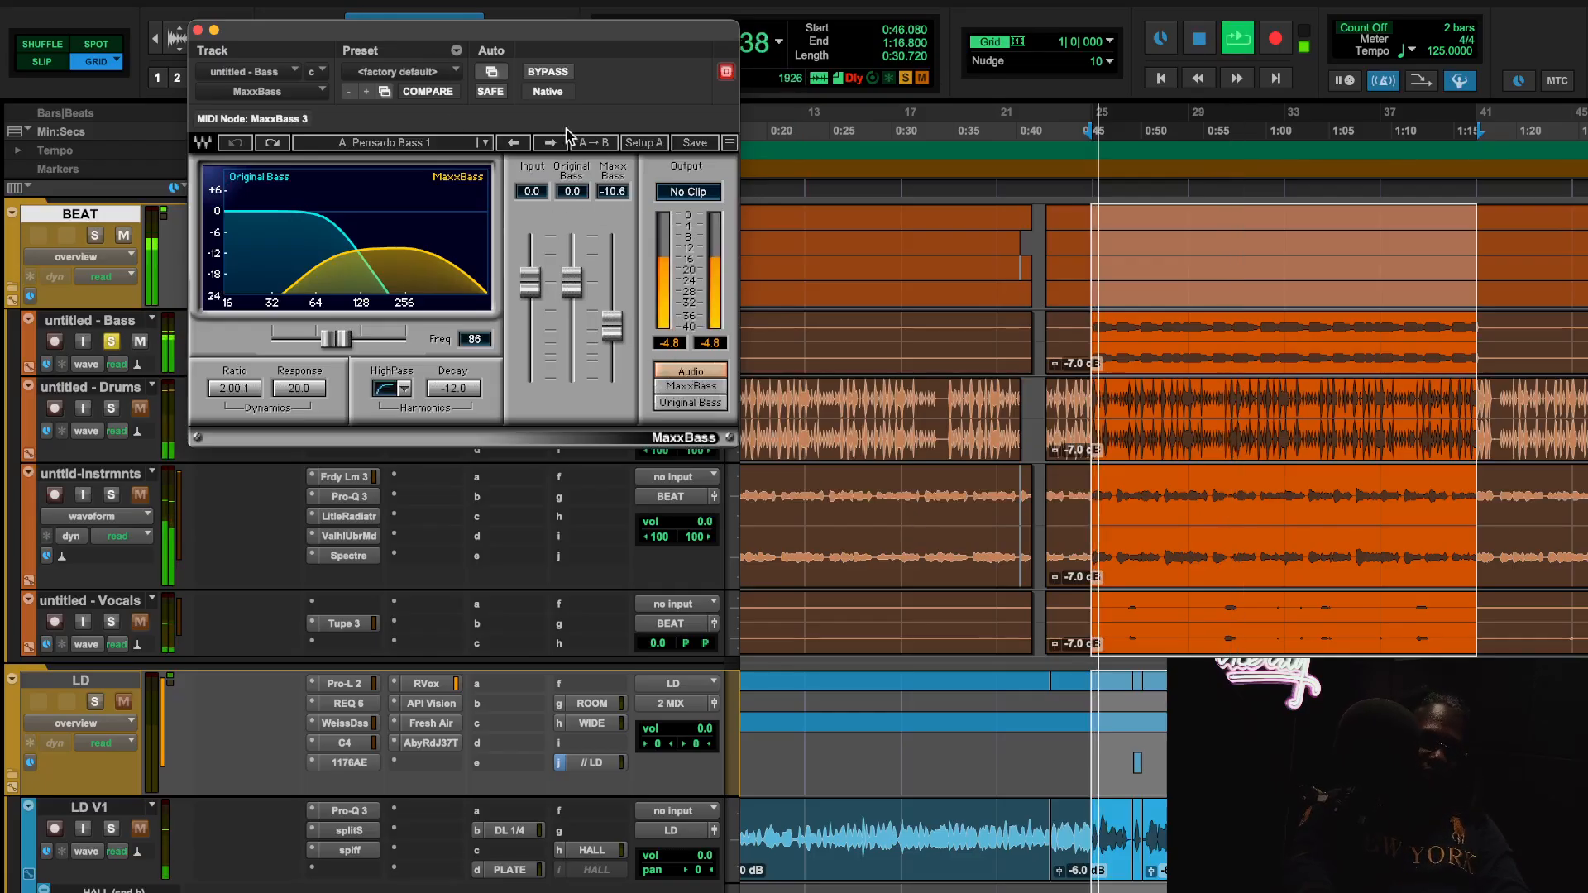
{"action": "left_click", "coordinate": [553, 72]}
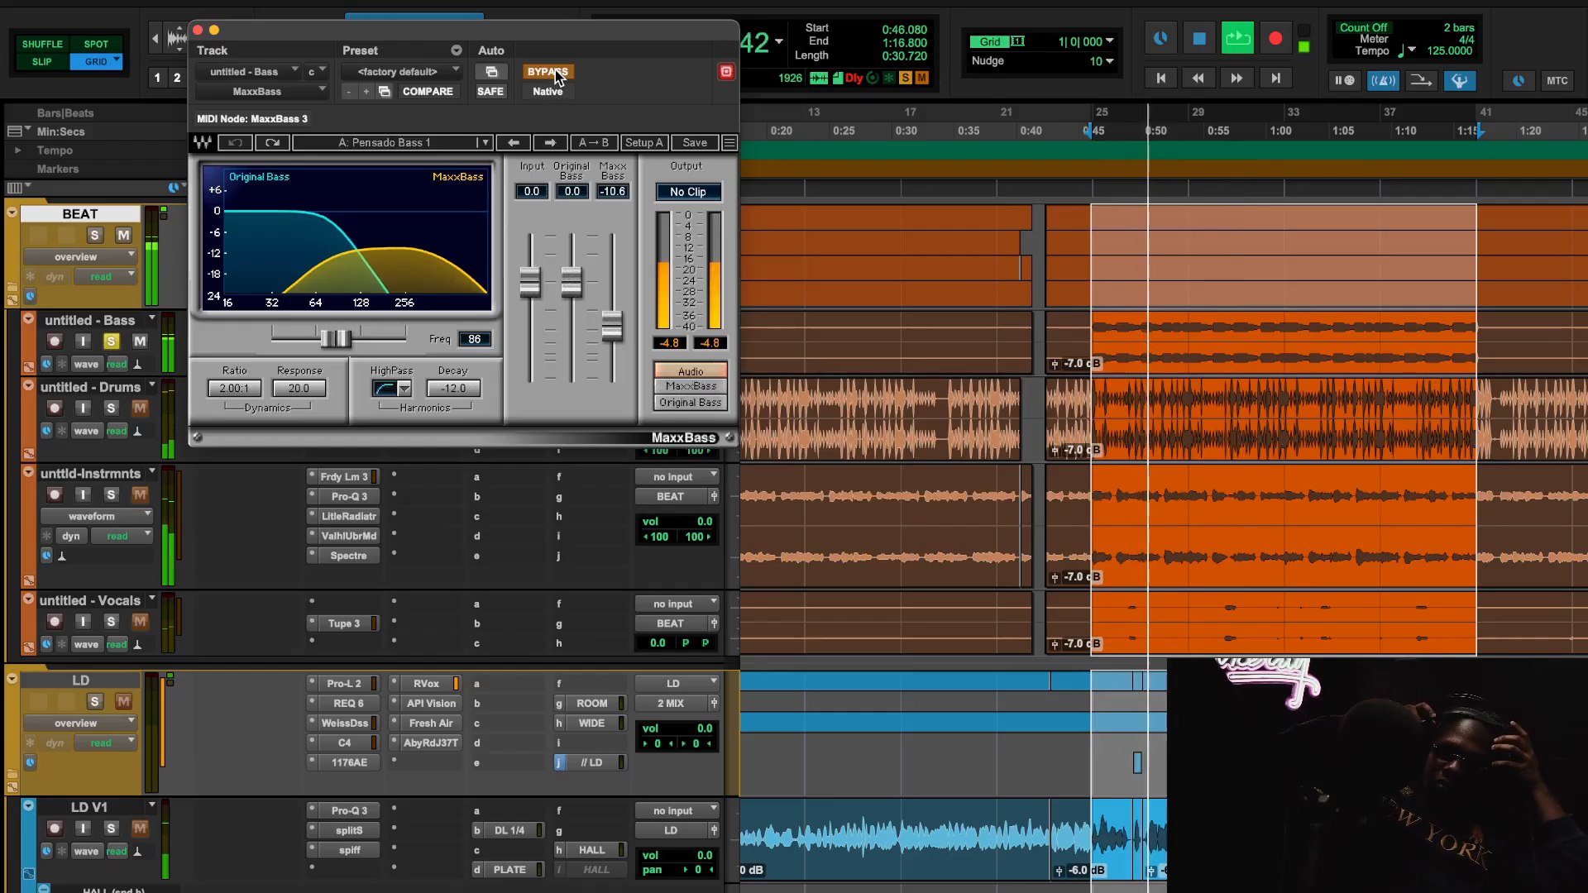
{"action": "left_click", "coordinate": [553, 72]}
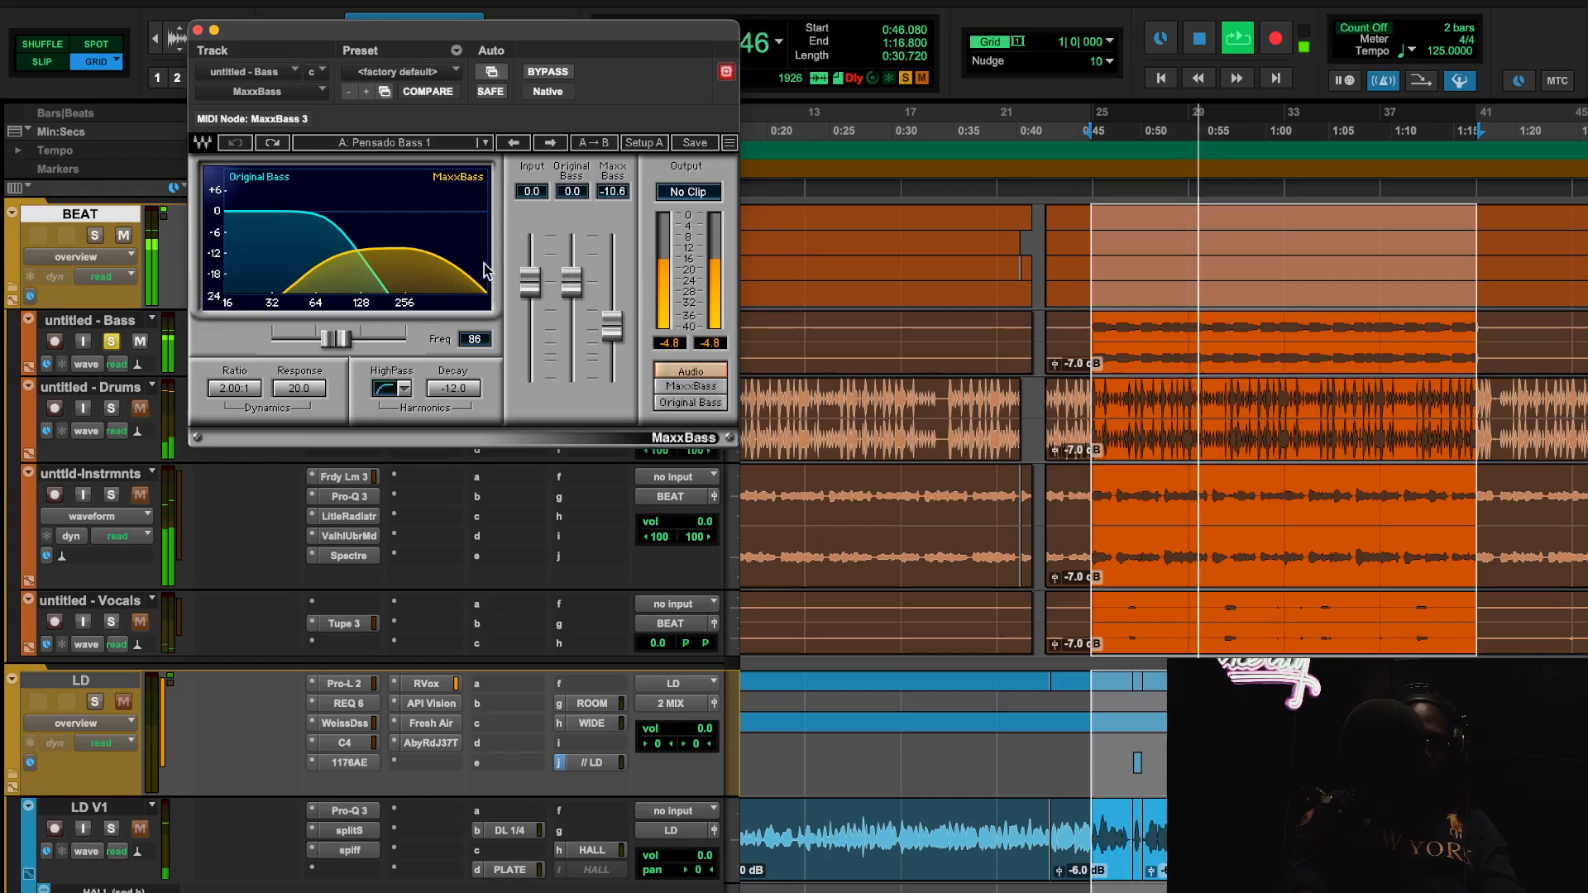
{"action": "left_click", "coordinate": [552, 73]}
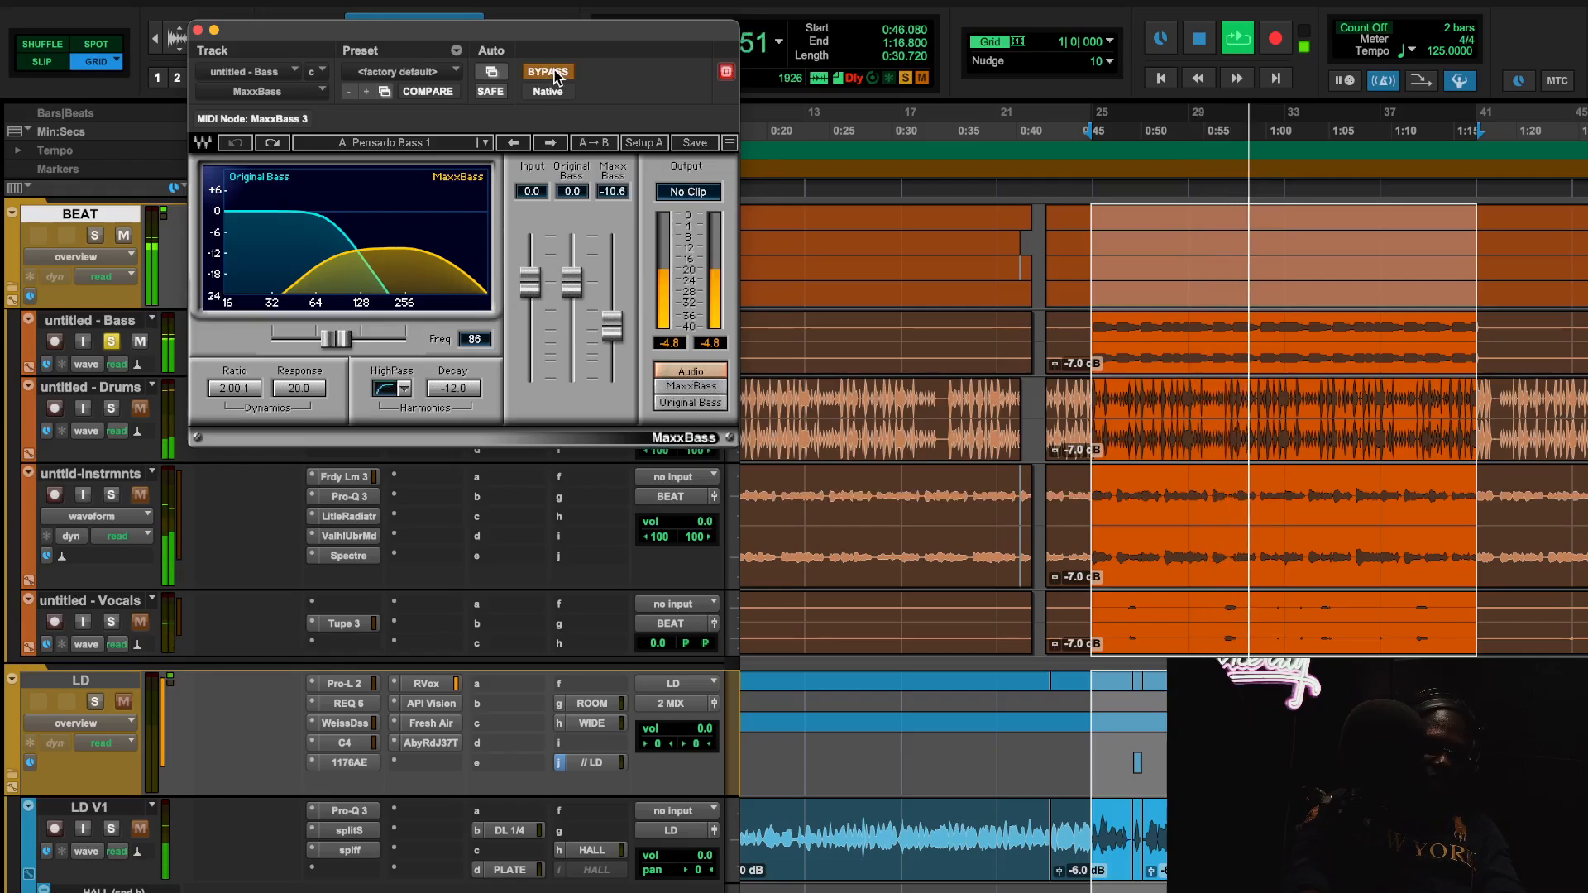
{"action": "left_click", "coordinate": [552, 73]}
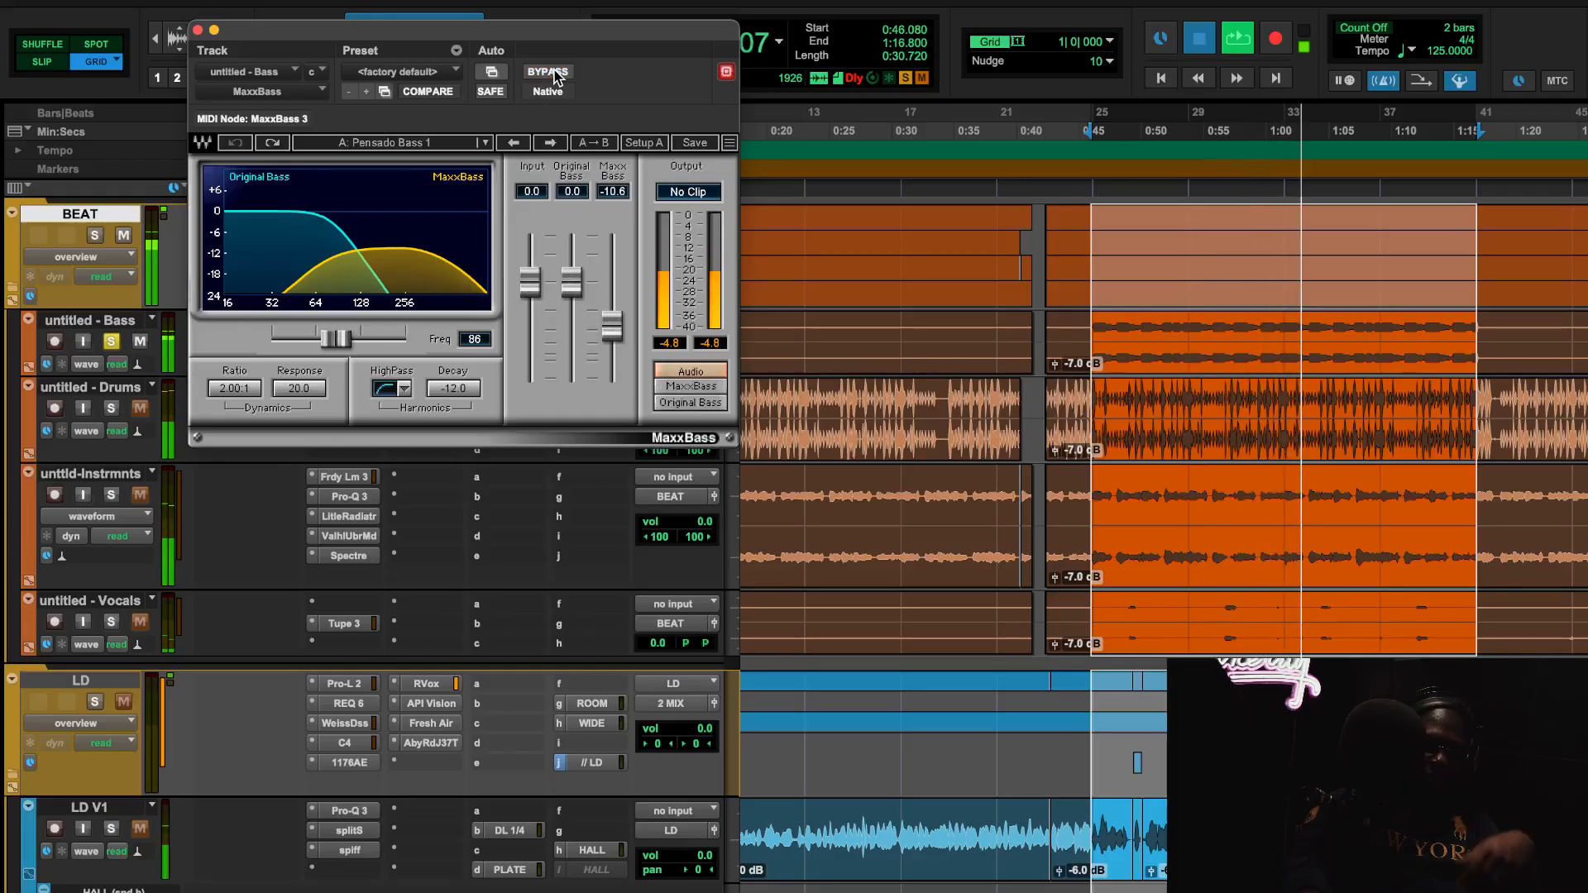
{"action": "key", "text": "space"}
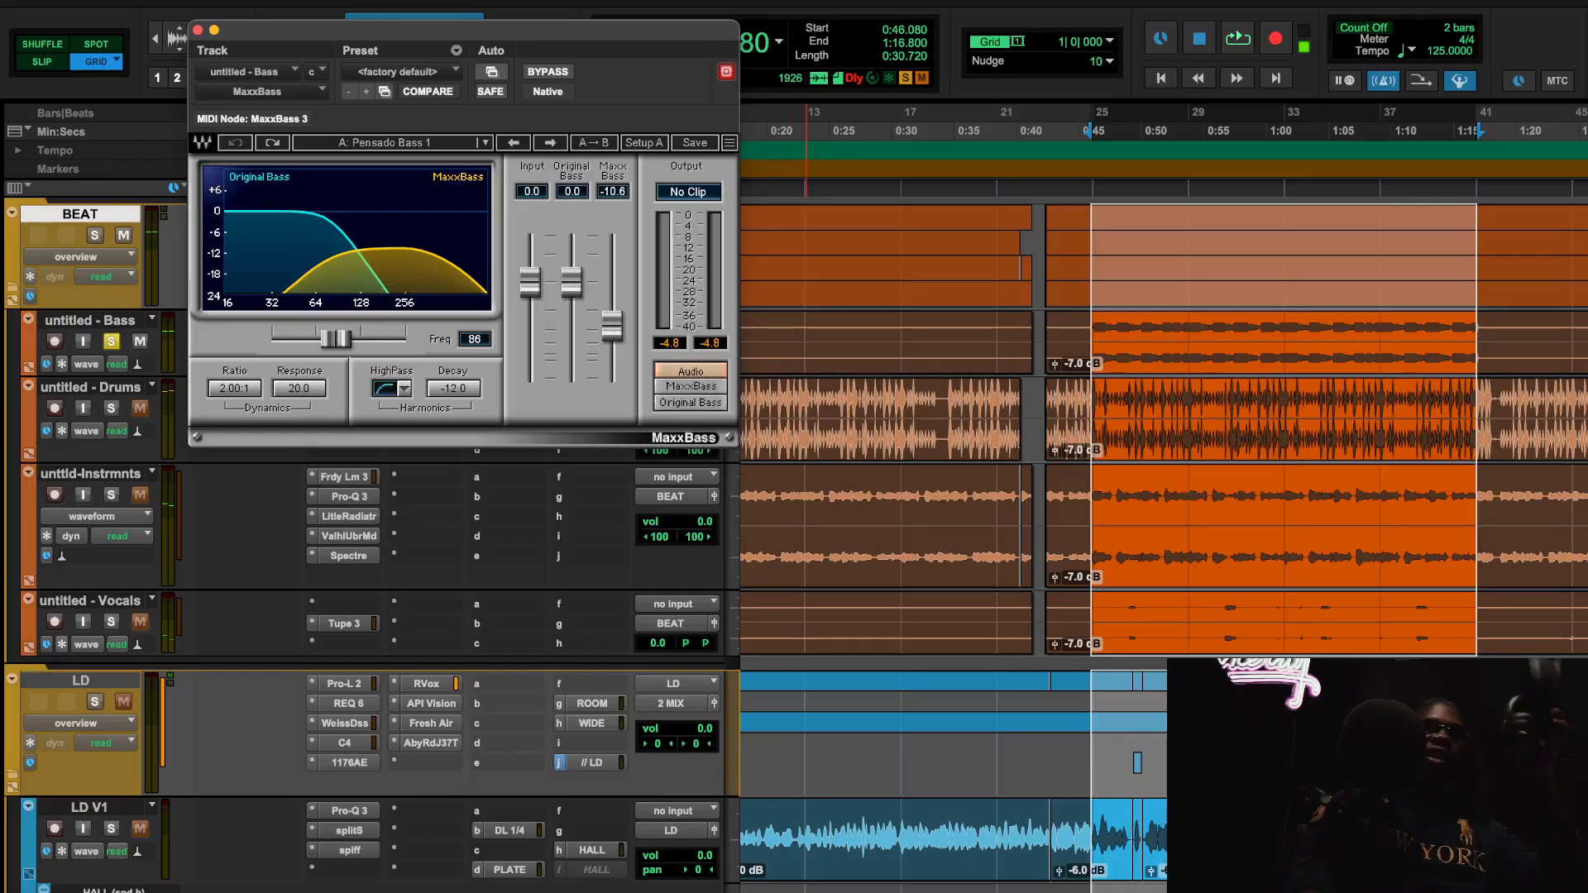
{"action": "left_click", "coordinate": [197, 31]}
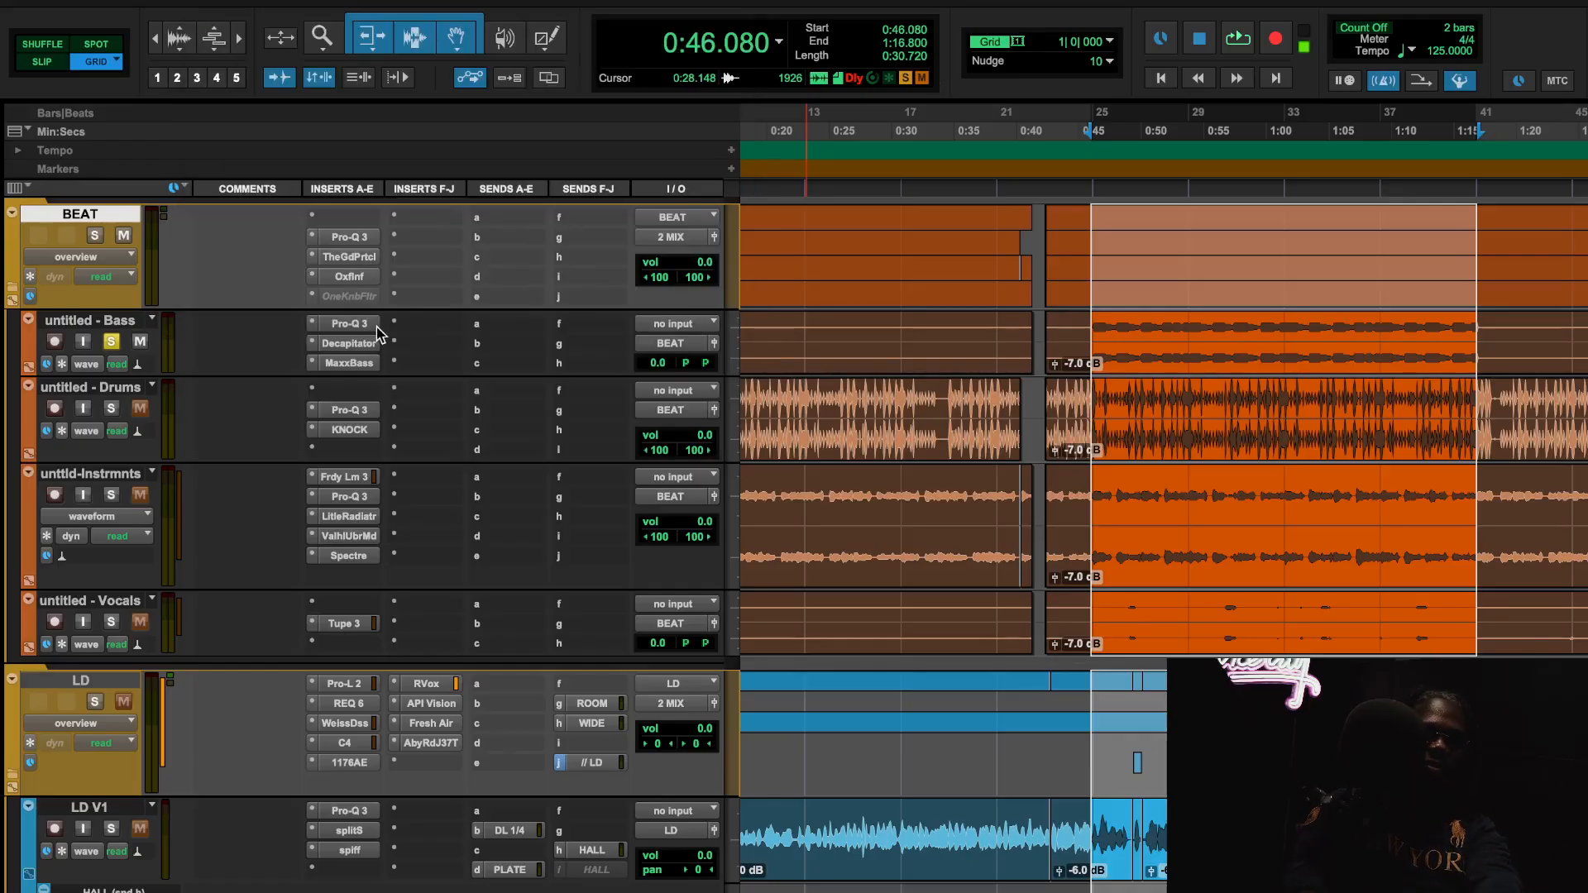
Play the bass section and compare it with Decapitator bypassed and active, then stop playback and close the plug-in.
{"action": "key", "text": "space"}
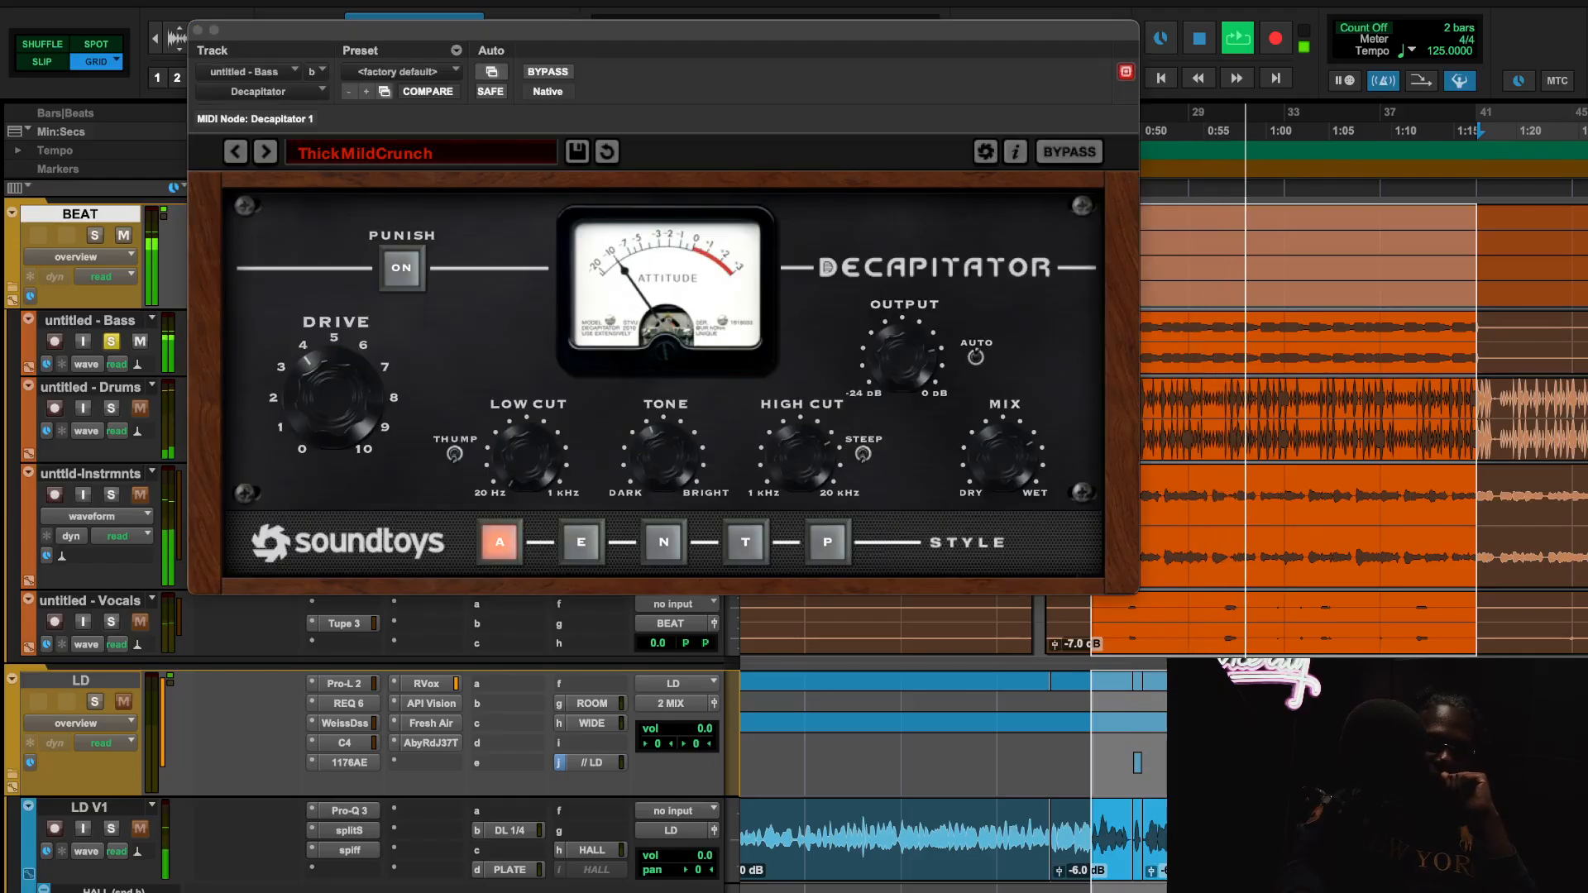
{"action": "left_click", "coordinate": [546, 72]}
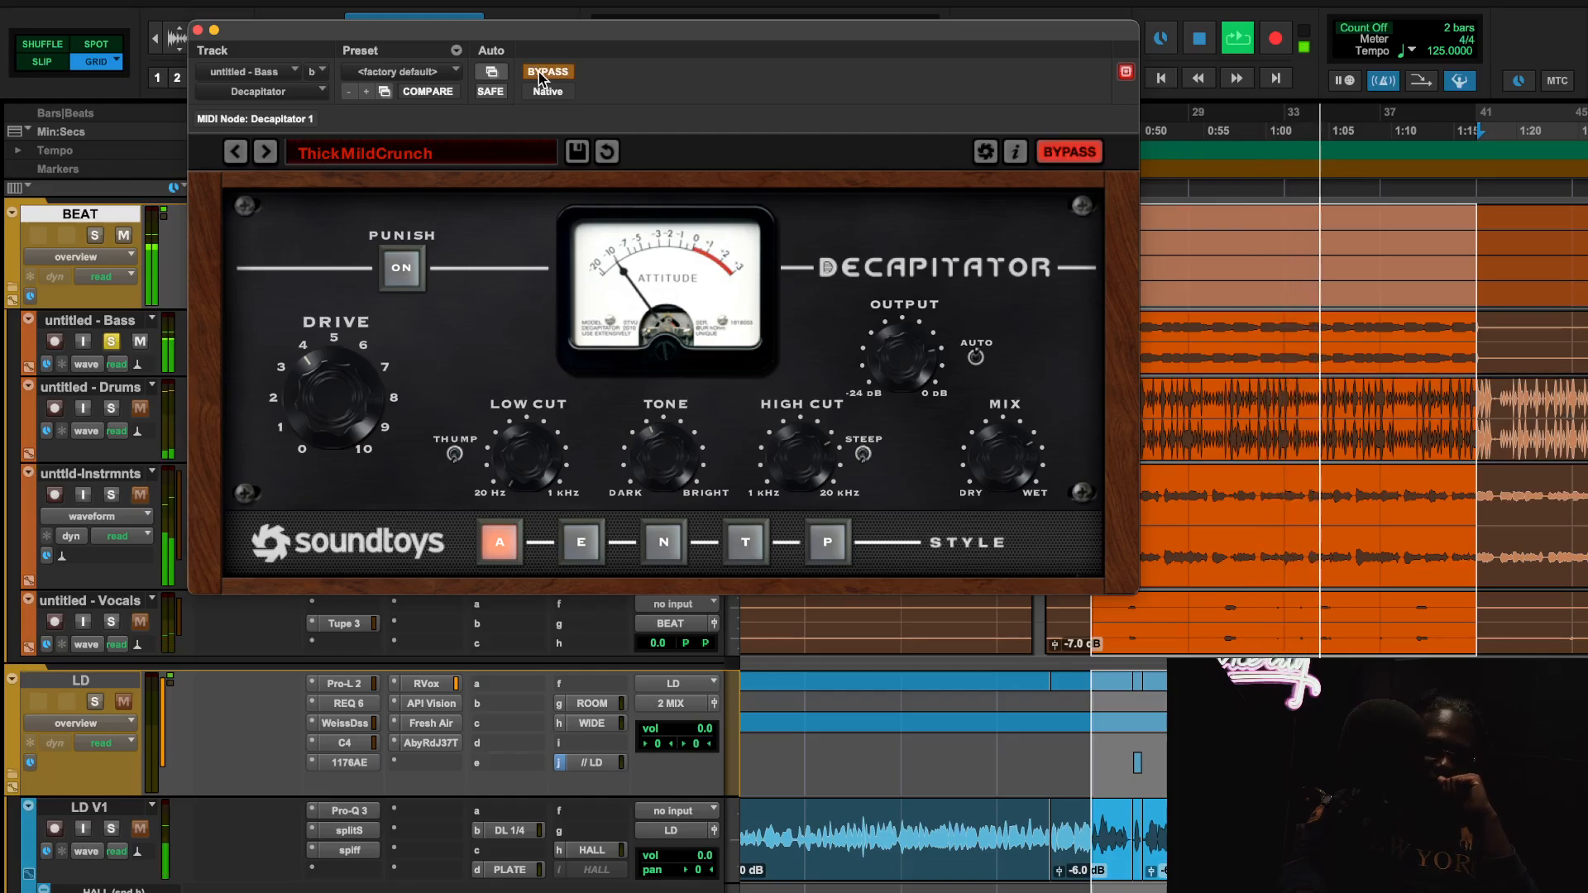
{"action": "left_click", "coordinate": [538, 75]}
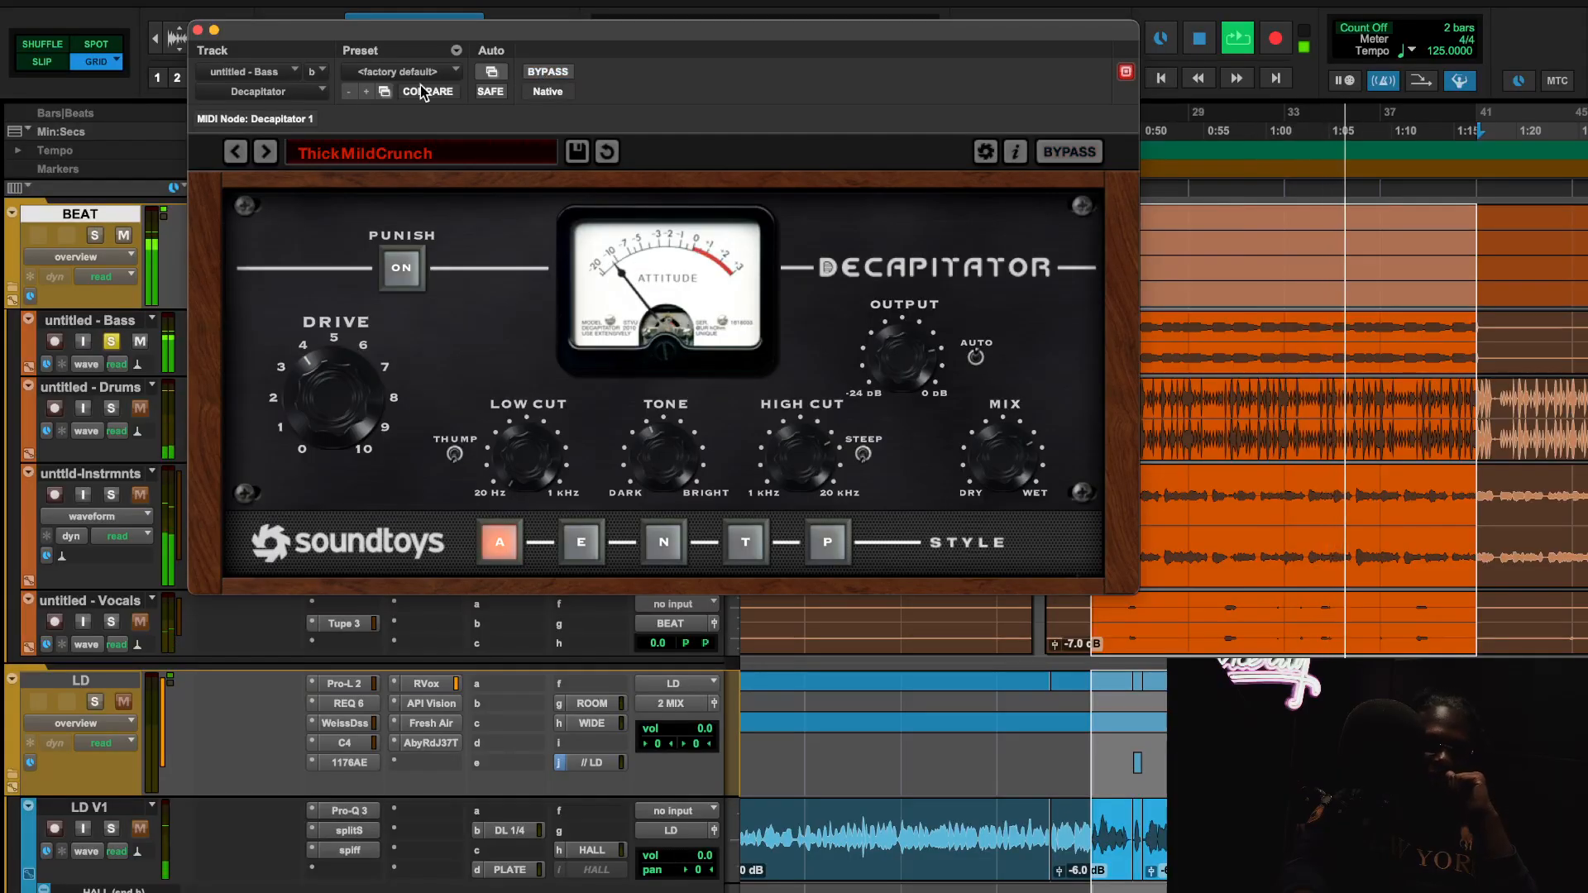
{"action": "key", "text": "space"}
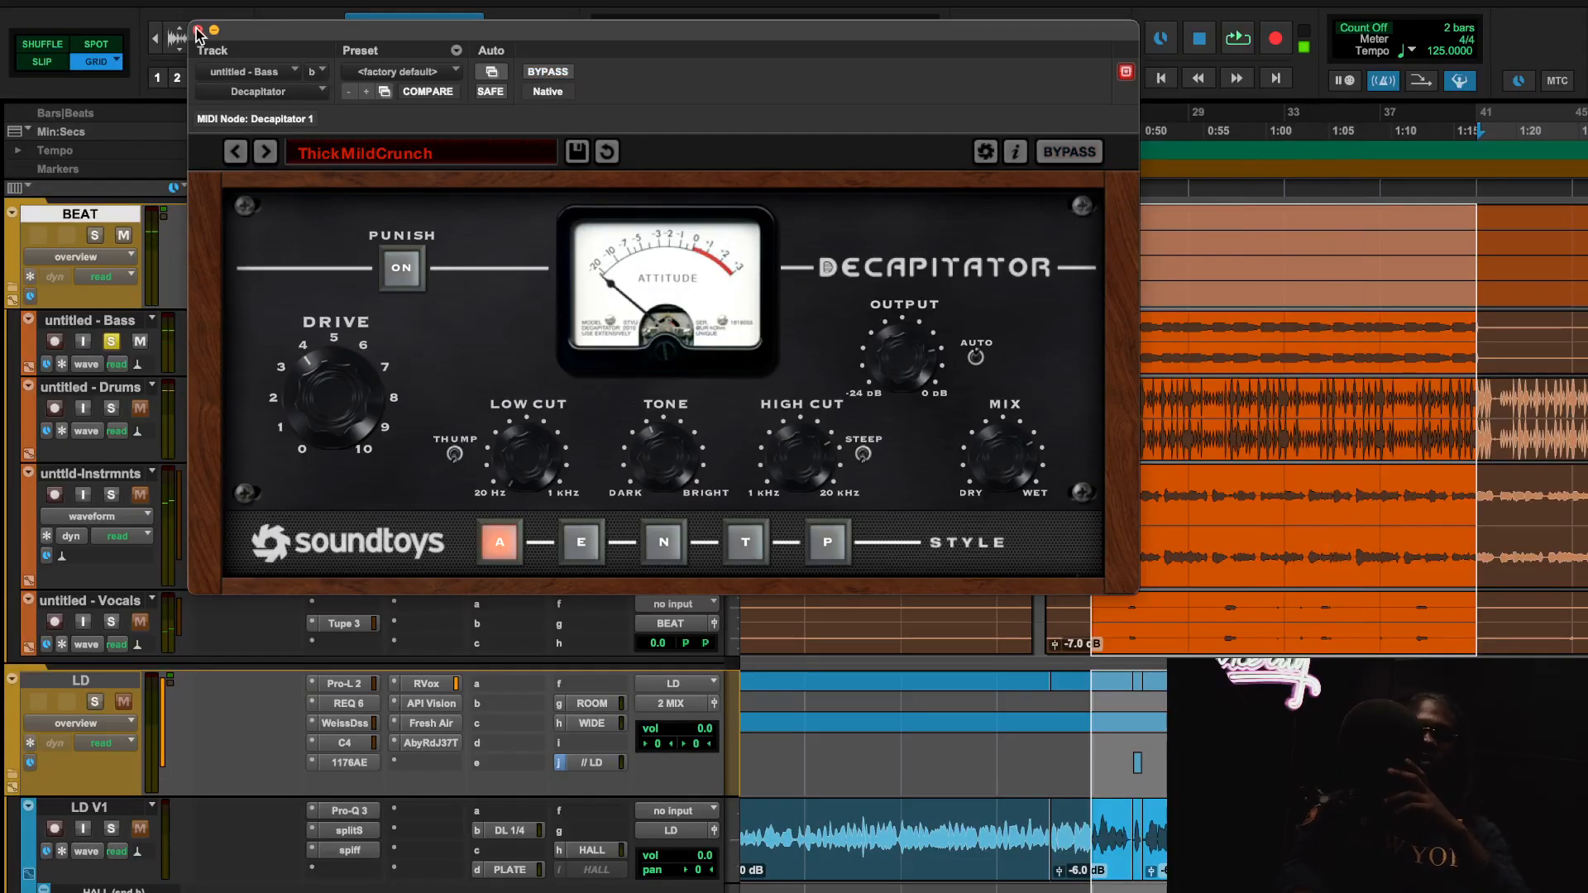
{"action": "left_click", "coordinate": [197, 31]}
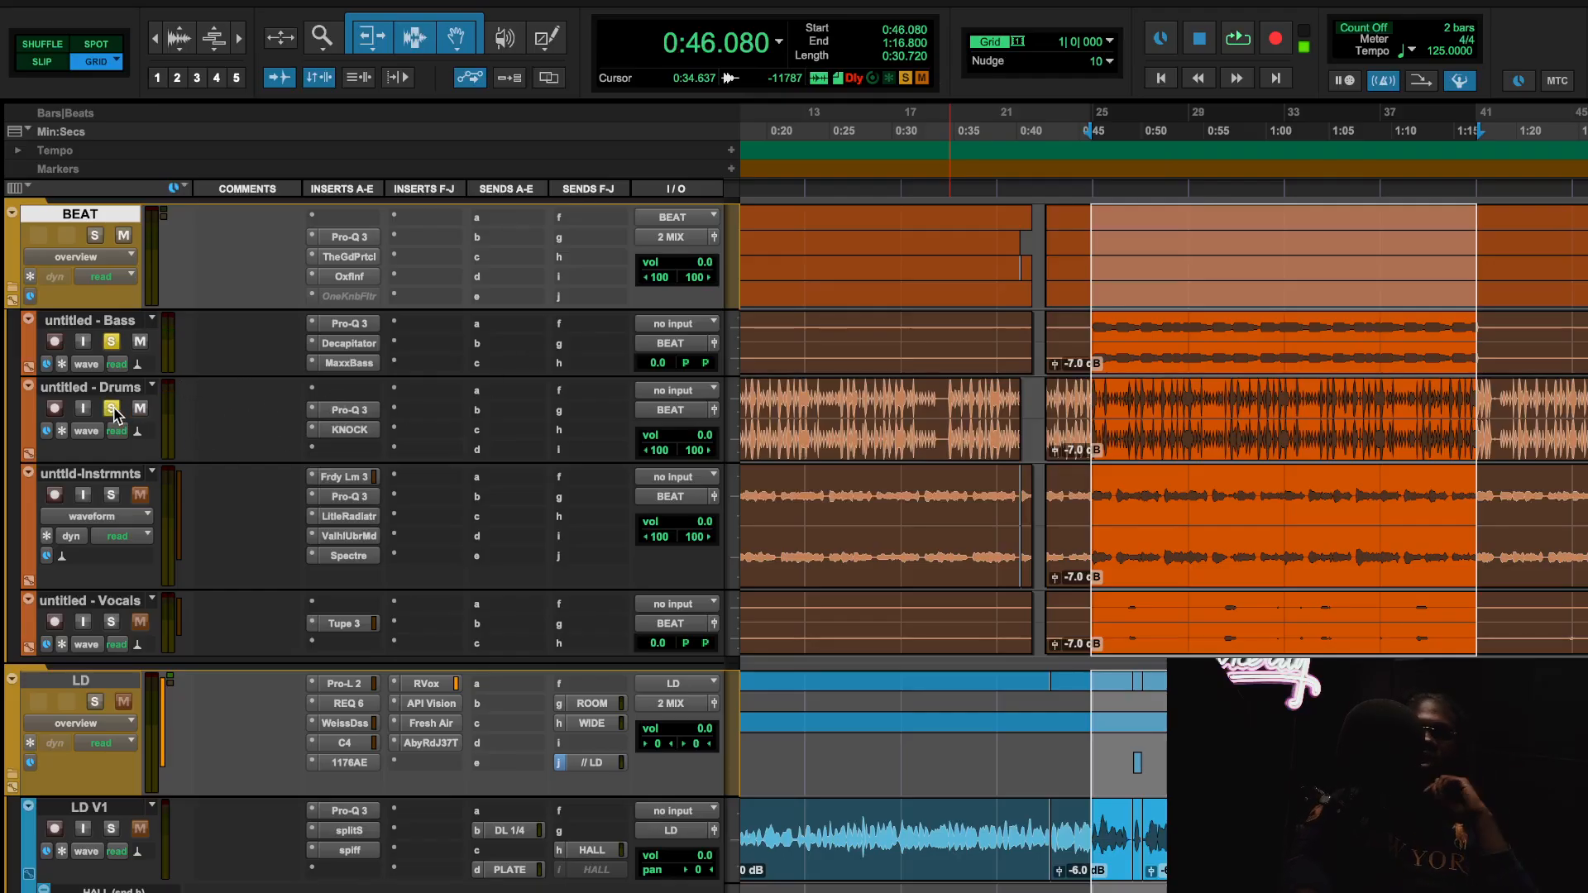
With Bass and Drums soloed, play the section and audition the 5559 Hz band of the Drums track's Pro-Q 3 in isolation.
{"action": "left_click", "coordinate": [356, 413]}
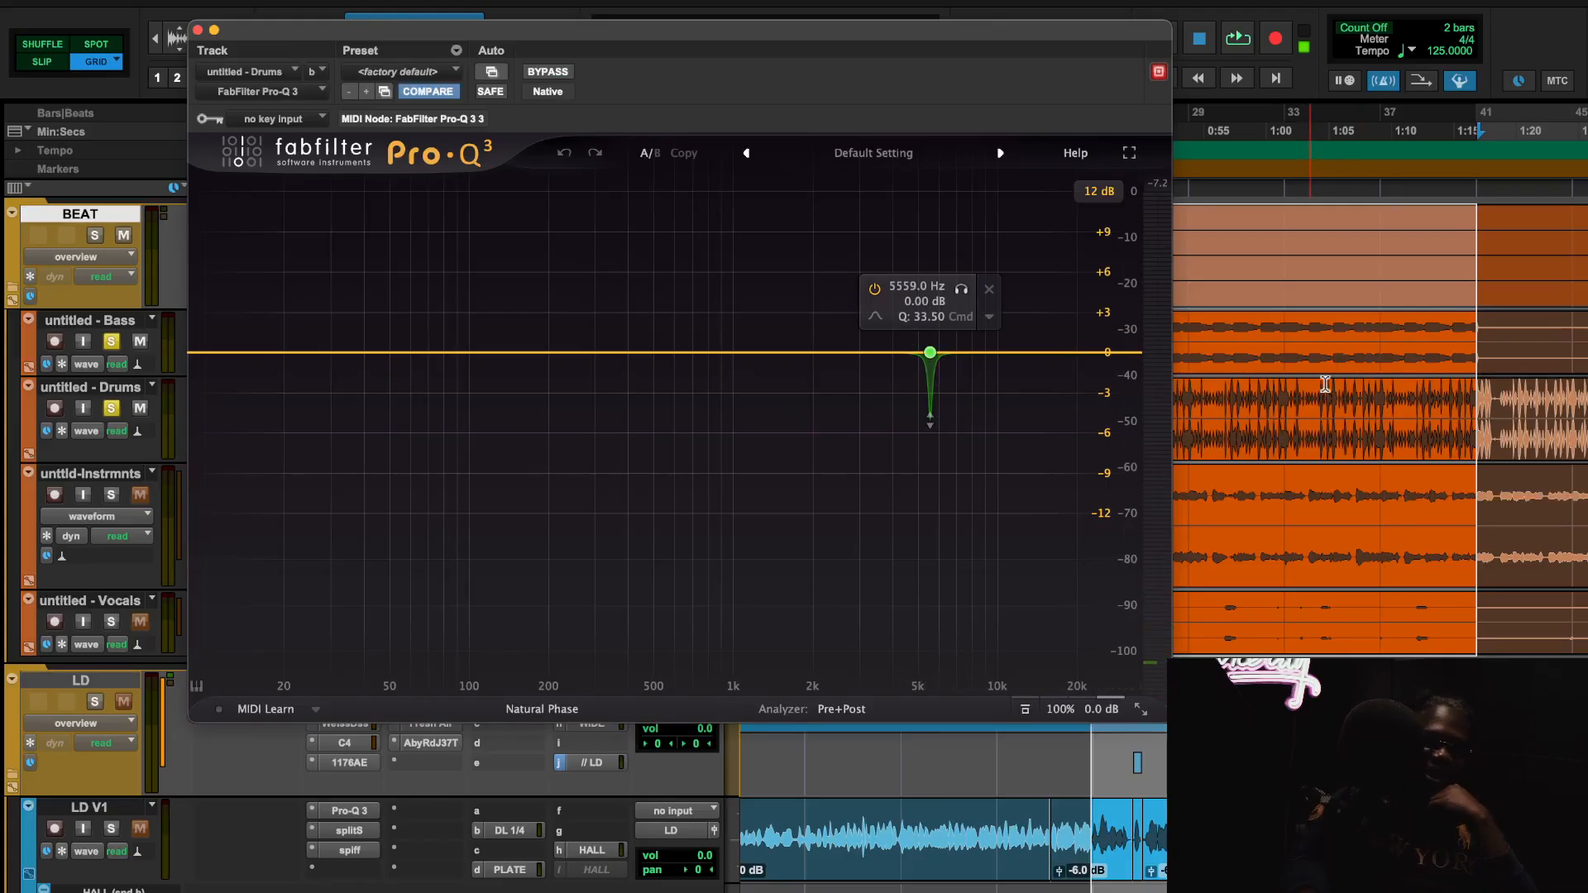
{"action": "scroll", "coordinate": [1325, 384], "scroll_direction": "down", "scroll_amount": 3}
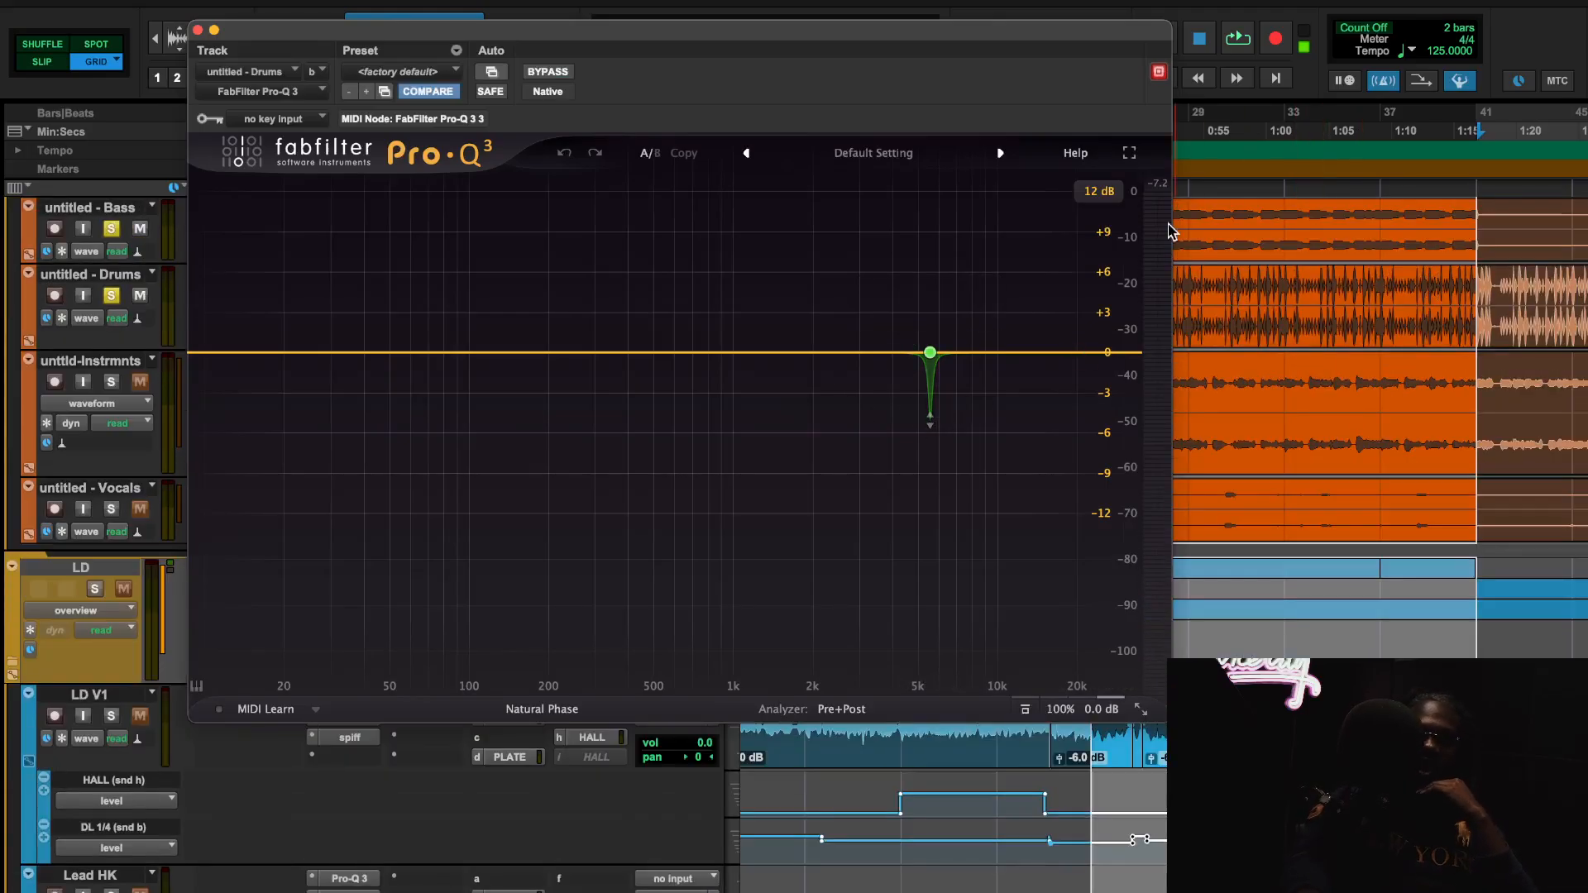
{"action": "mouse_move", "coordinate": [897, 372]}
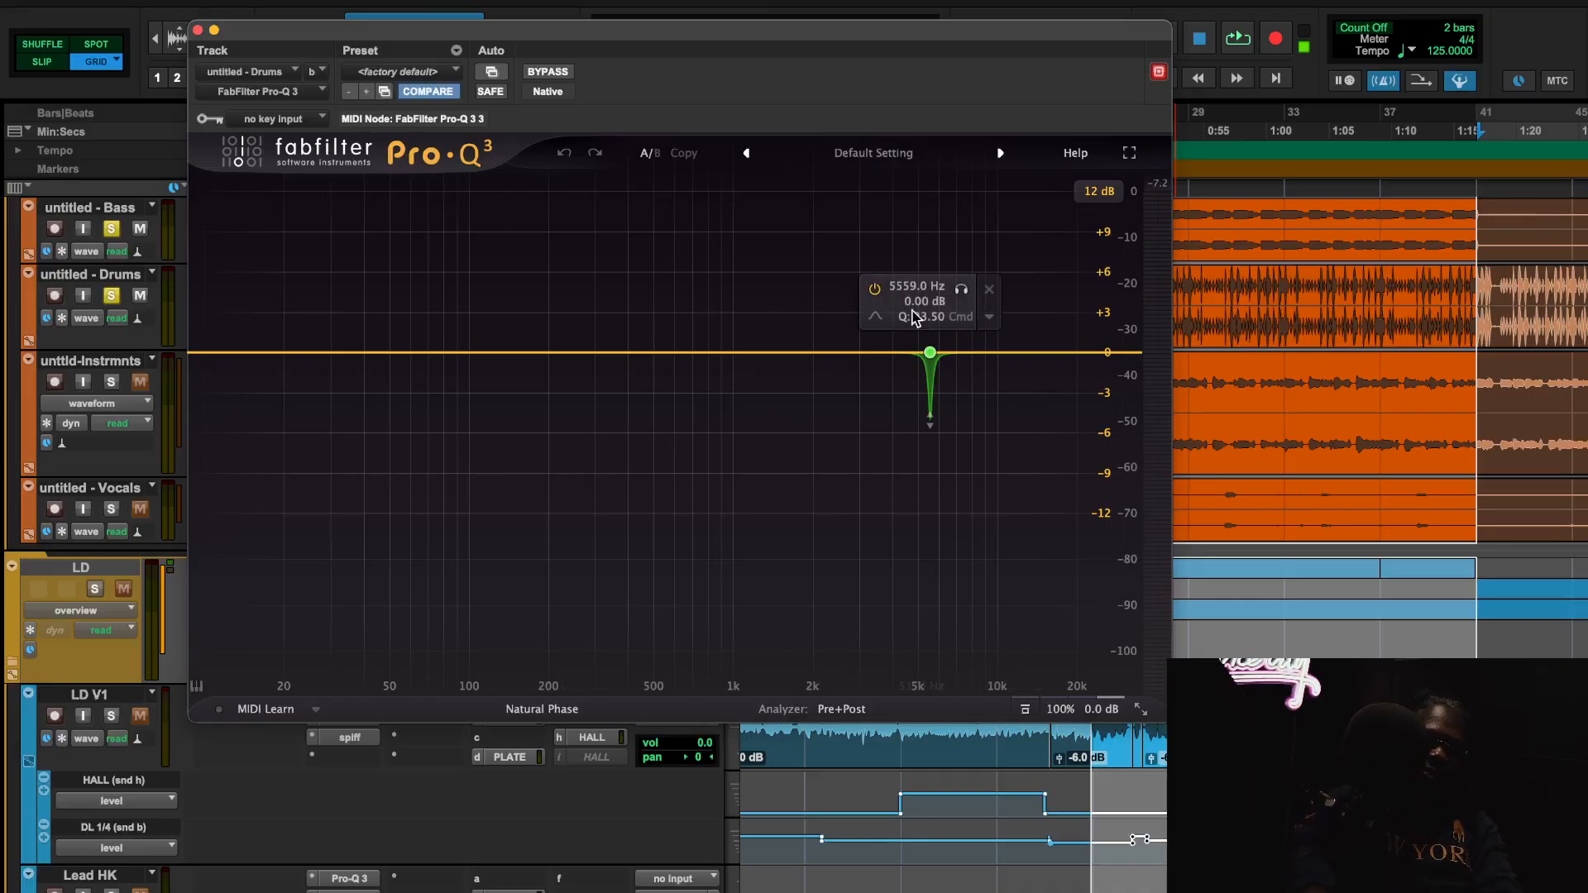
{"action": "key", "text": "space"}
{"action": "left_click", "coordinate": [960, 289]}
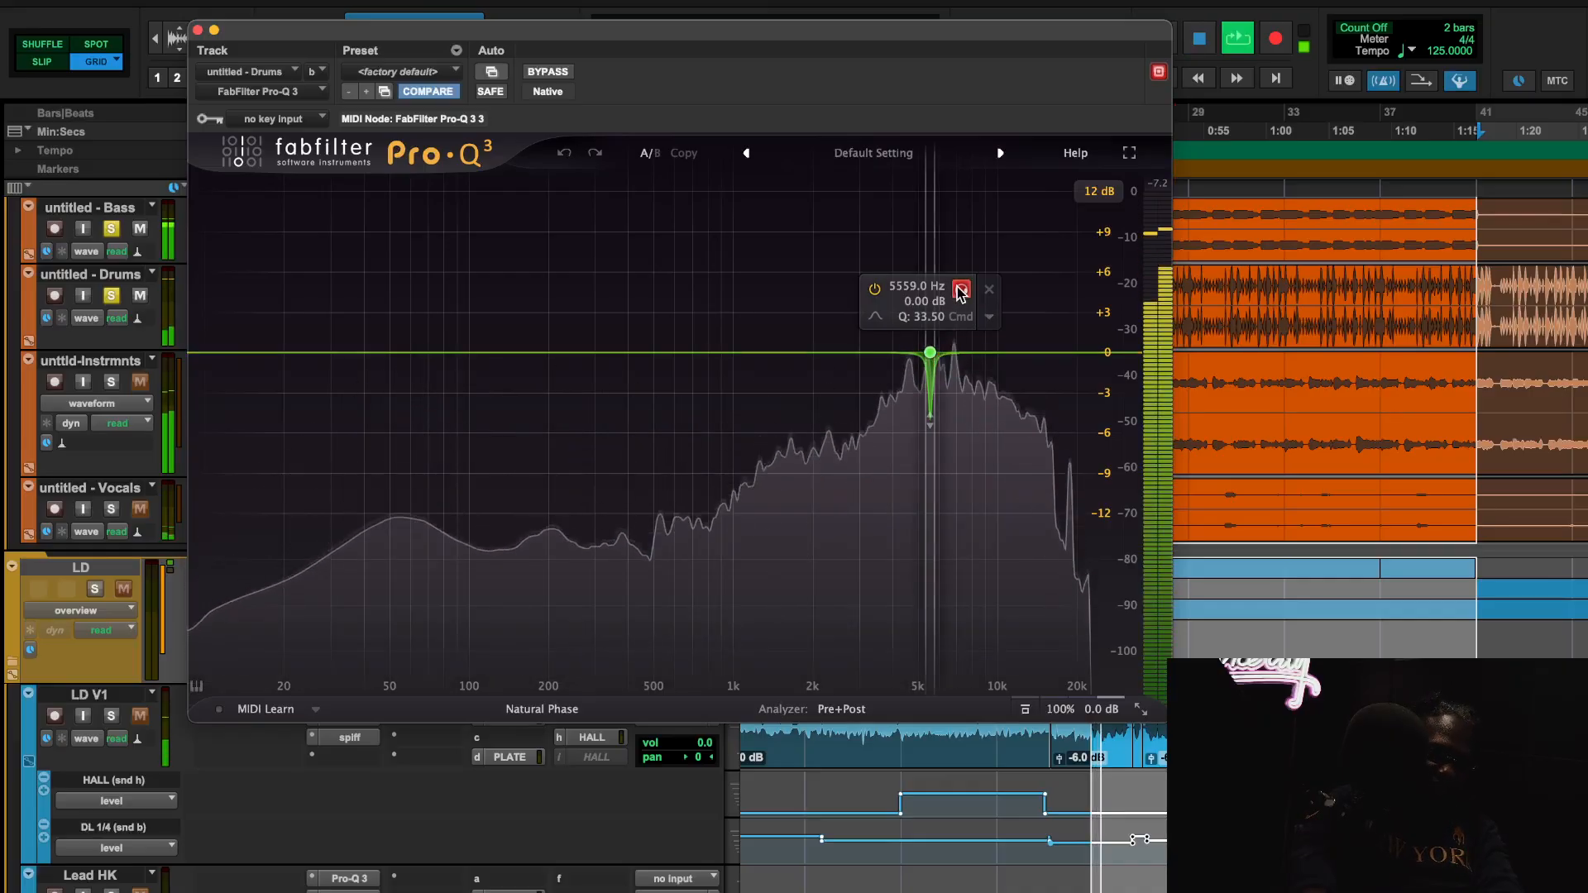
{"action": "left_click", "coordinate": [961, 291]}
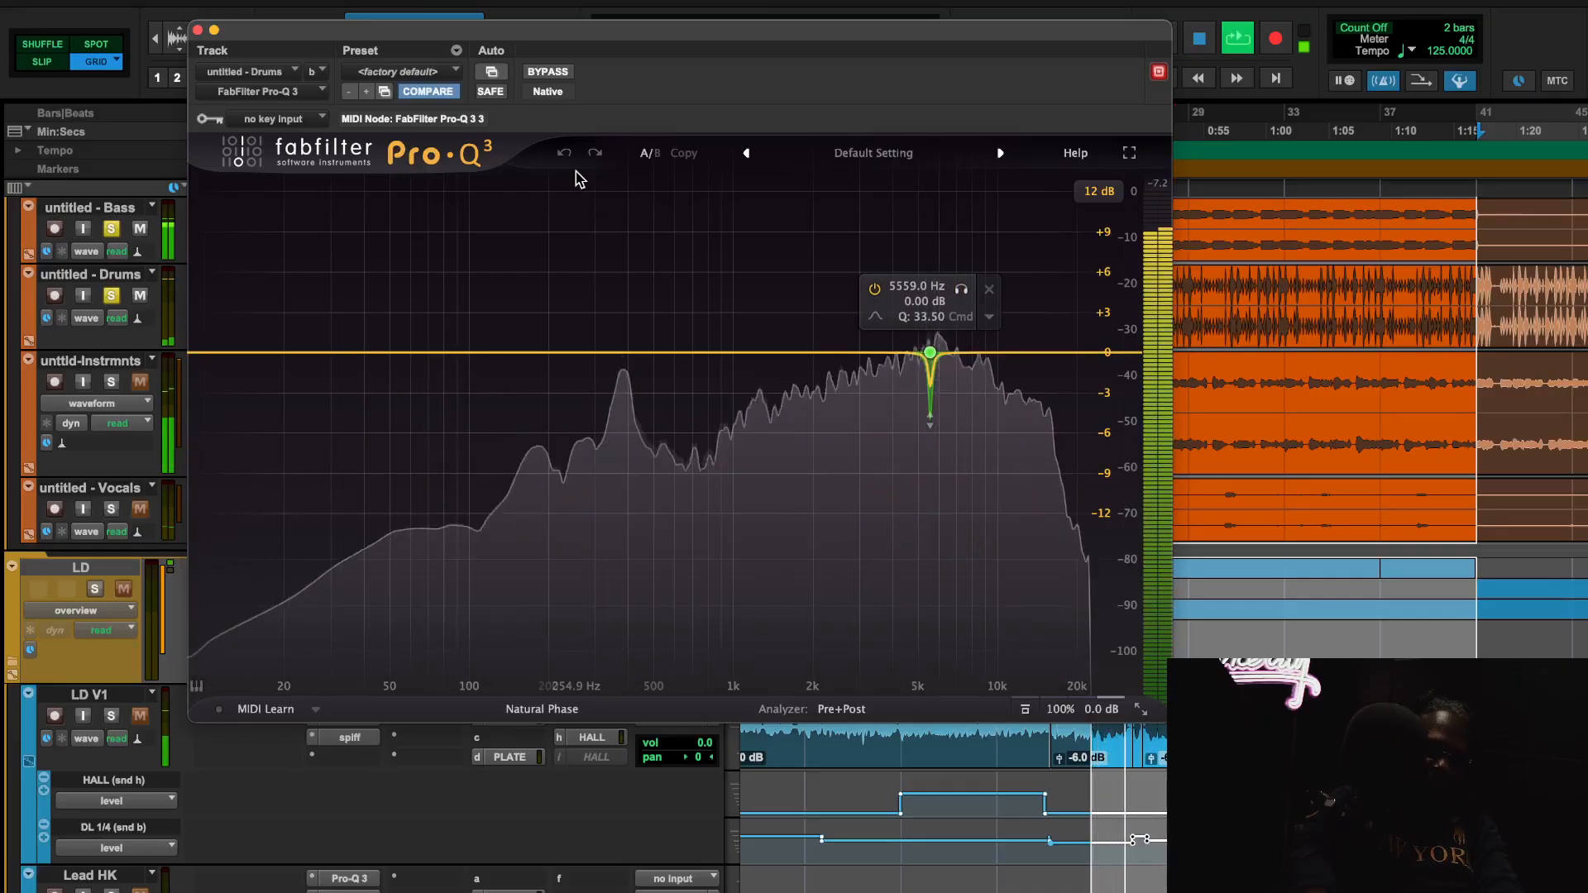
{"action": "left_click", "coordinate": [198, 31]}
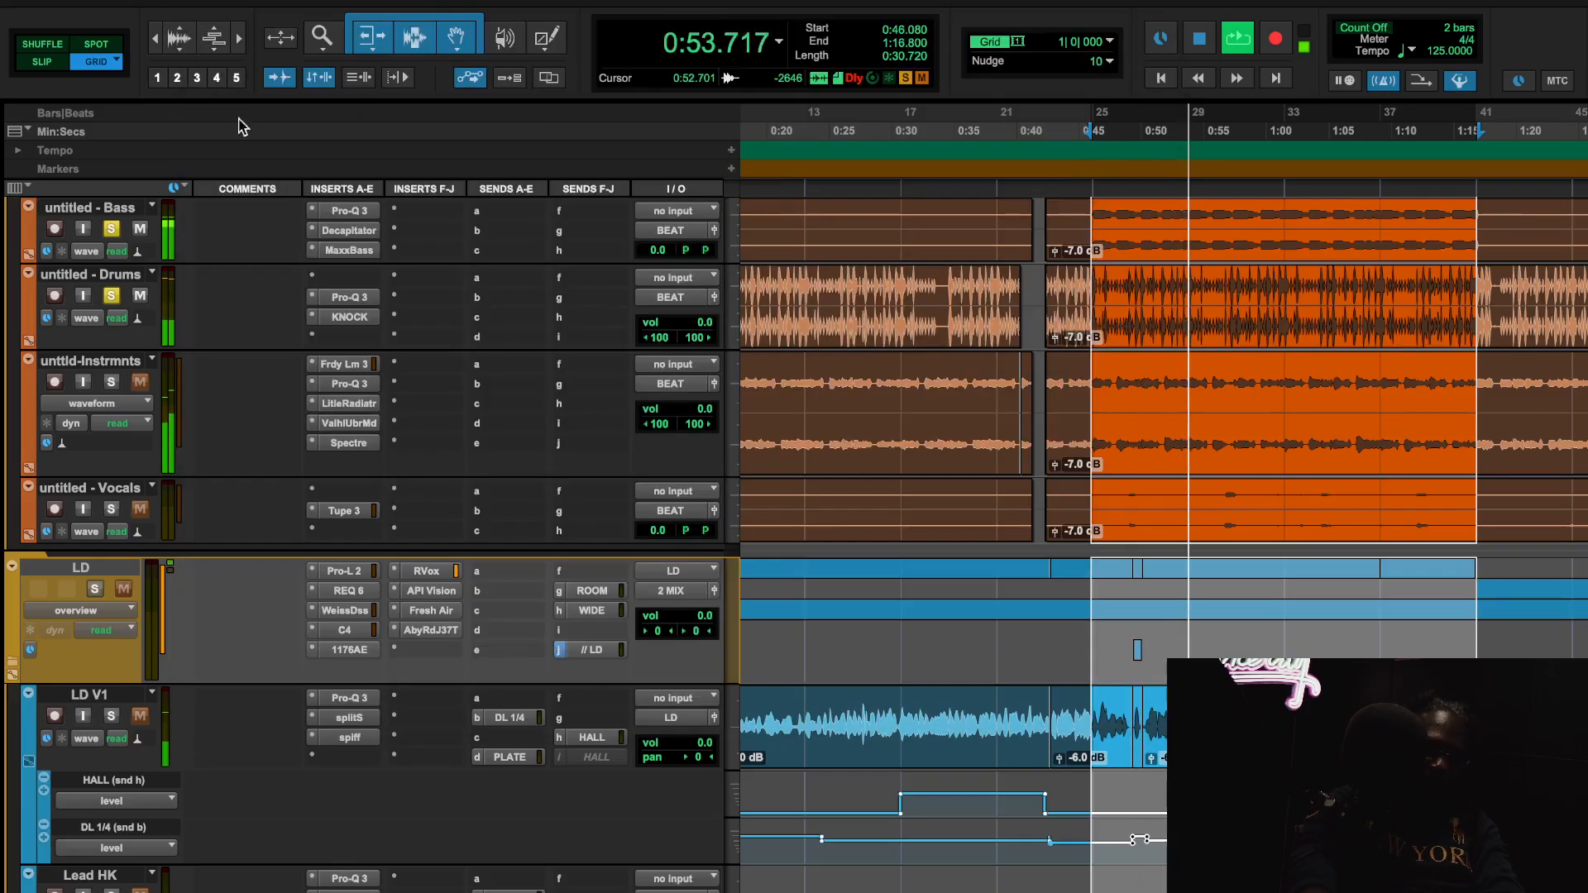
{"action": "key", "text": "space"}
Open KNOCK on the Drums track and view its HQ quality options, leaving them at PRISTINE.
{"action": "left_click", "coordinate": [349, 316]}
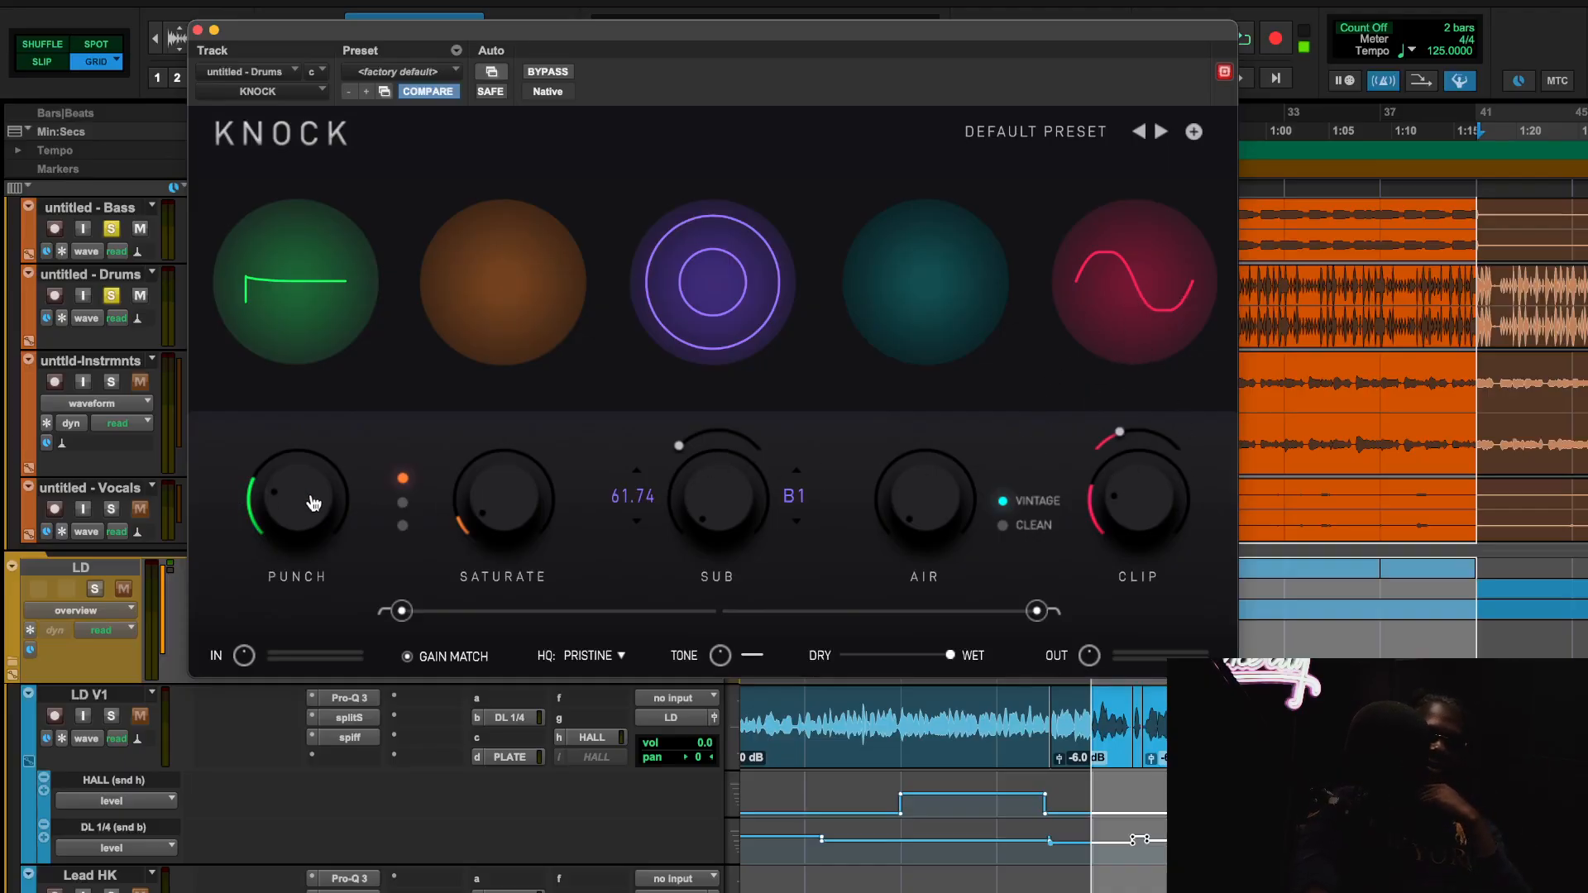
{"action": "left_click", "coordinate": [620, 658]}
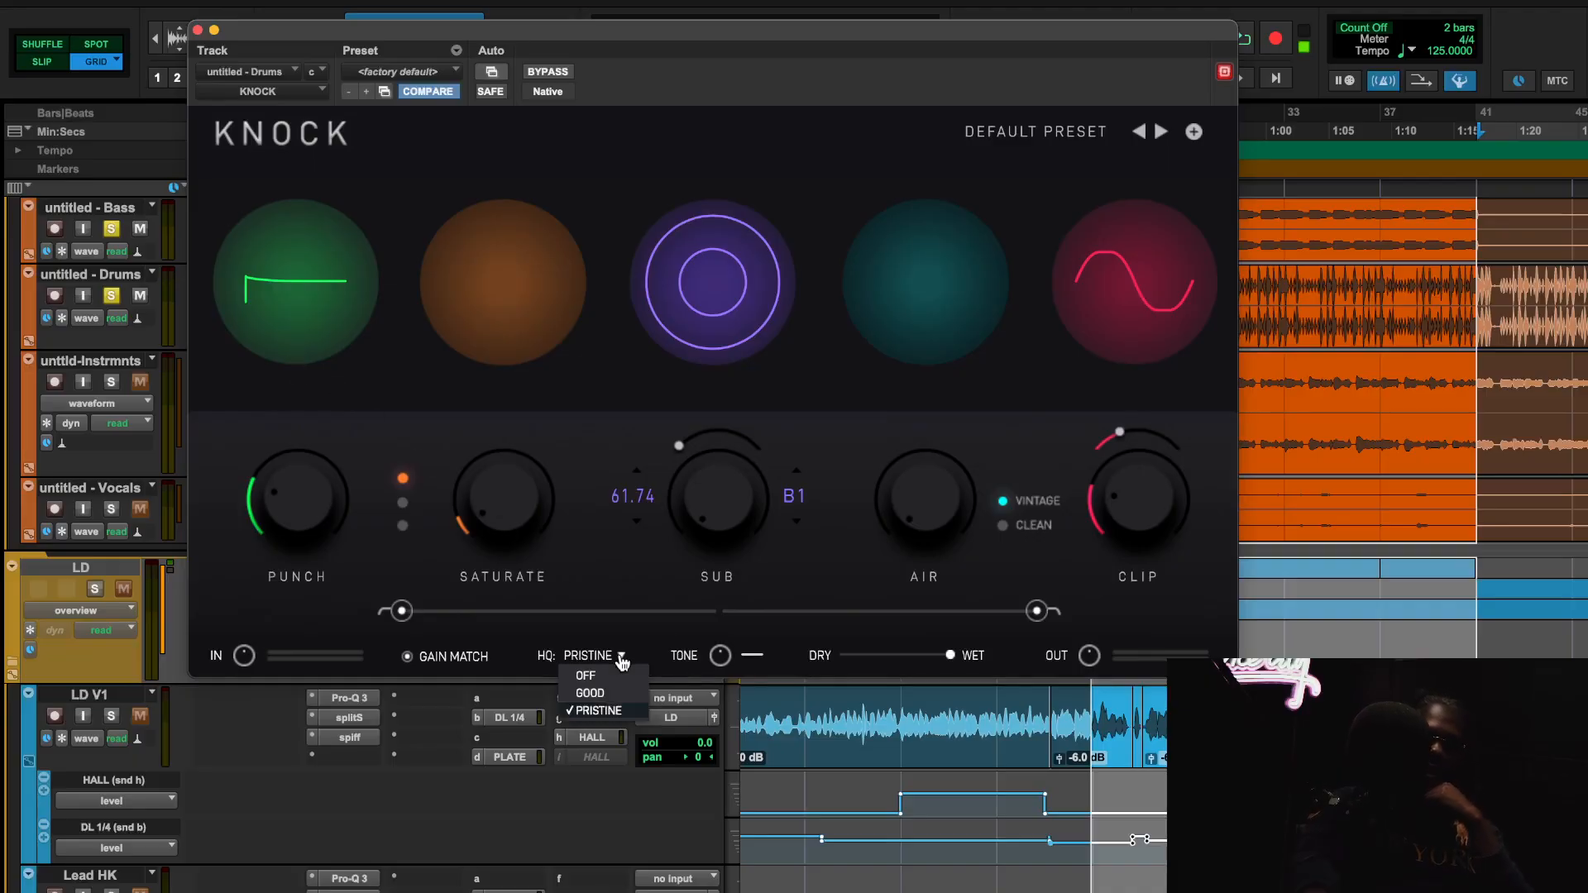
{"action": "left_click", "coordinate": [622, 659]}
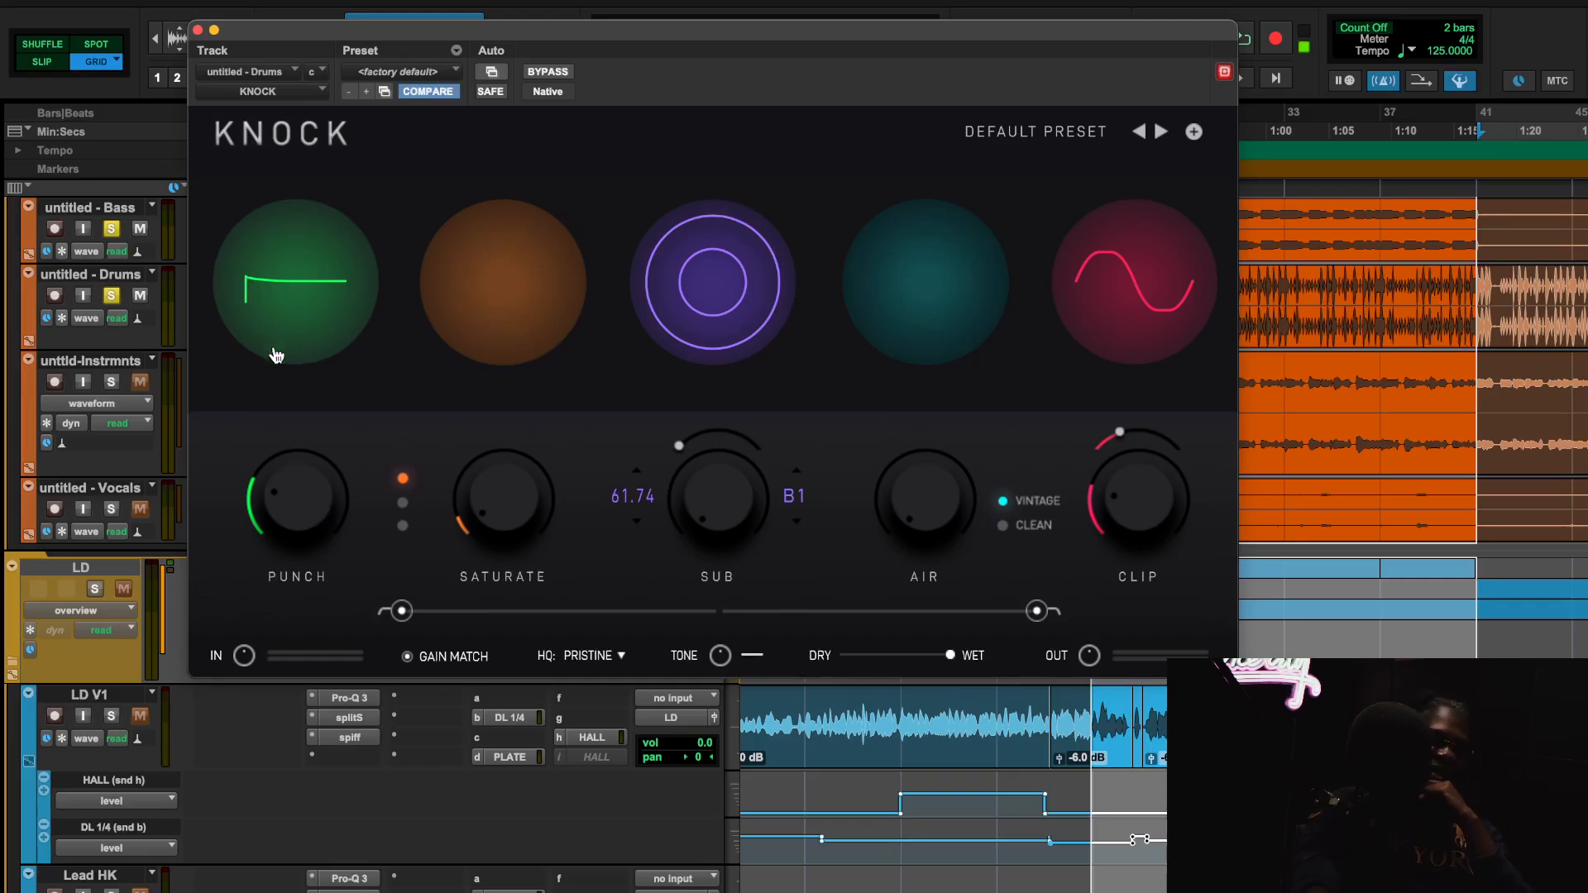
Play the section and compare the drums with KNOCK bypassed and active.
{"action": "key", "text": "space"}
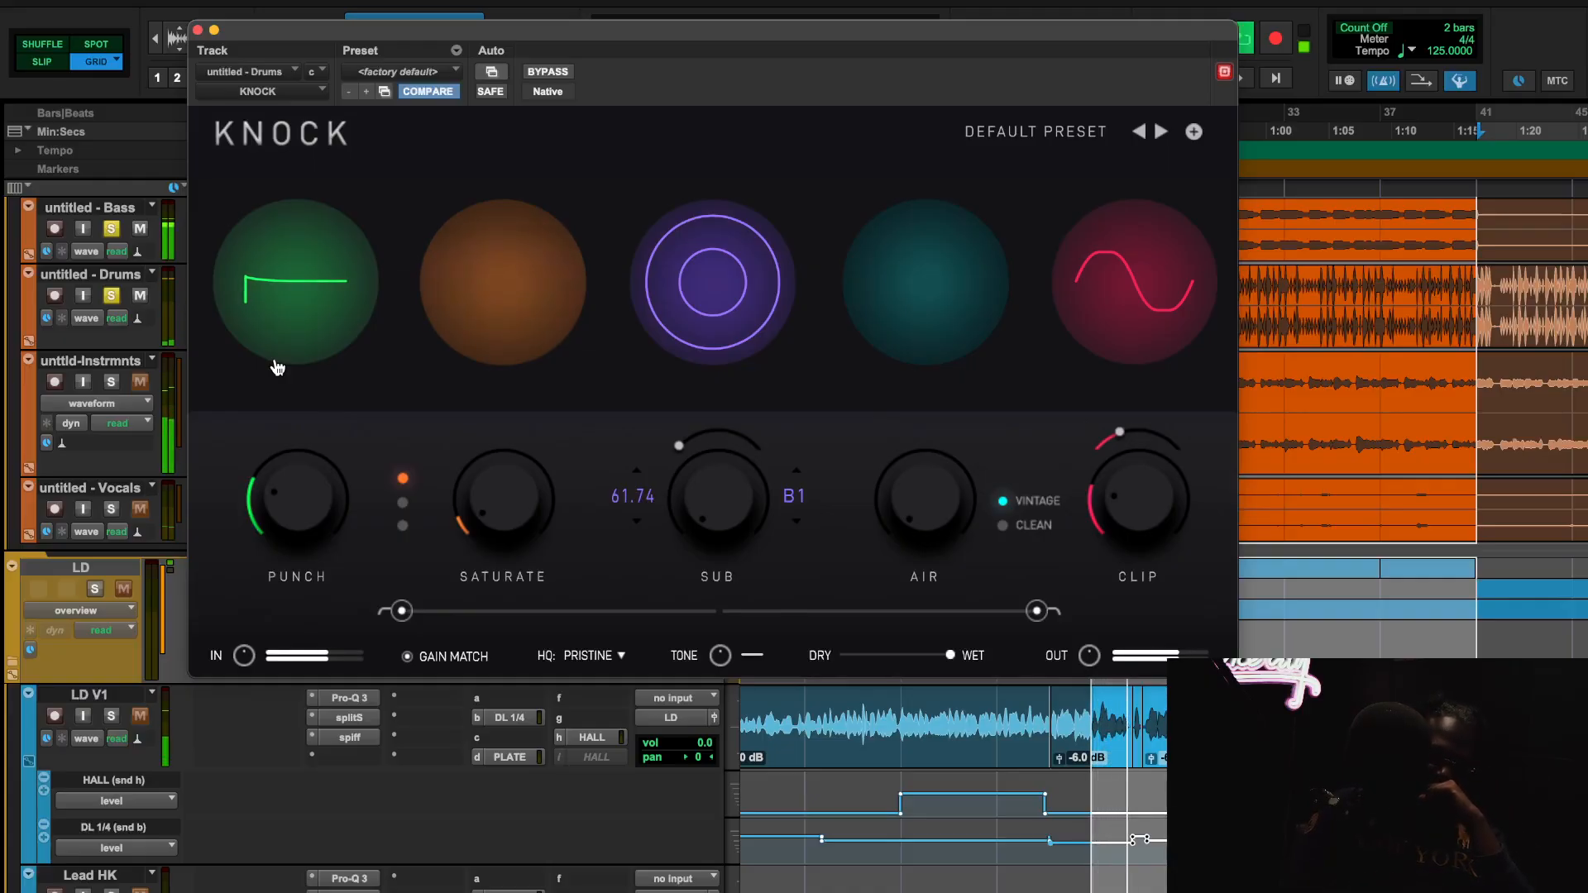
{"action": "left_click", "coordinate": [546, 72]}
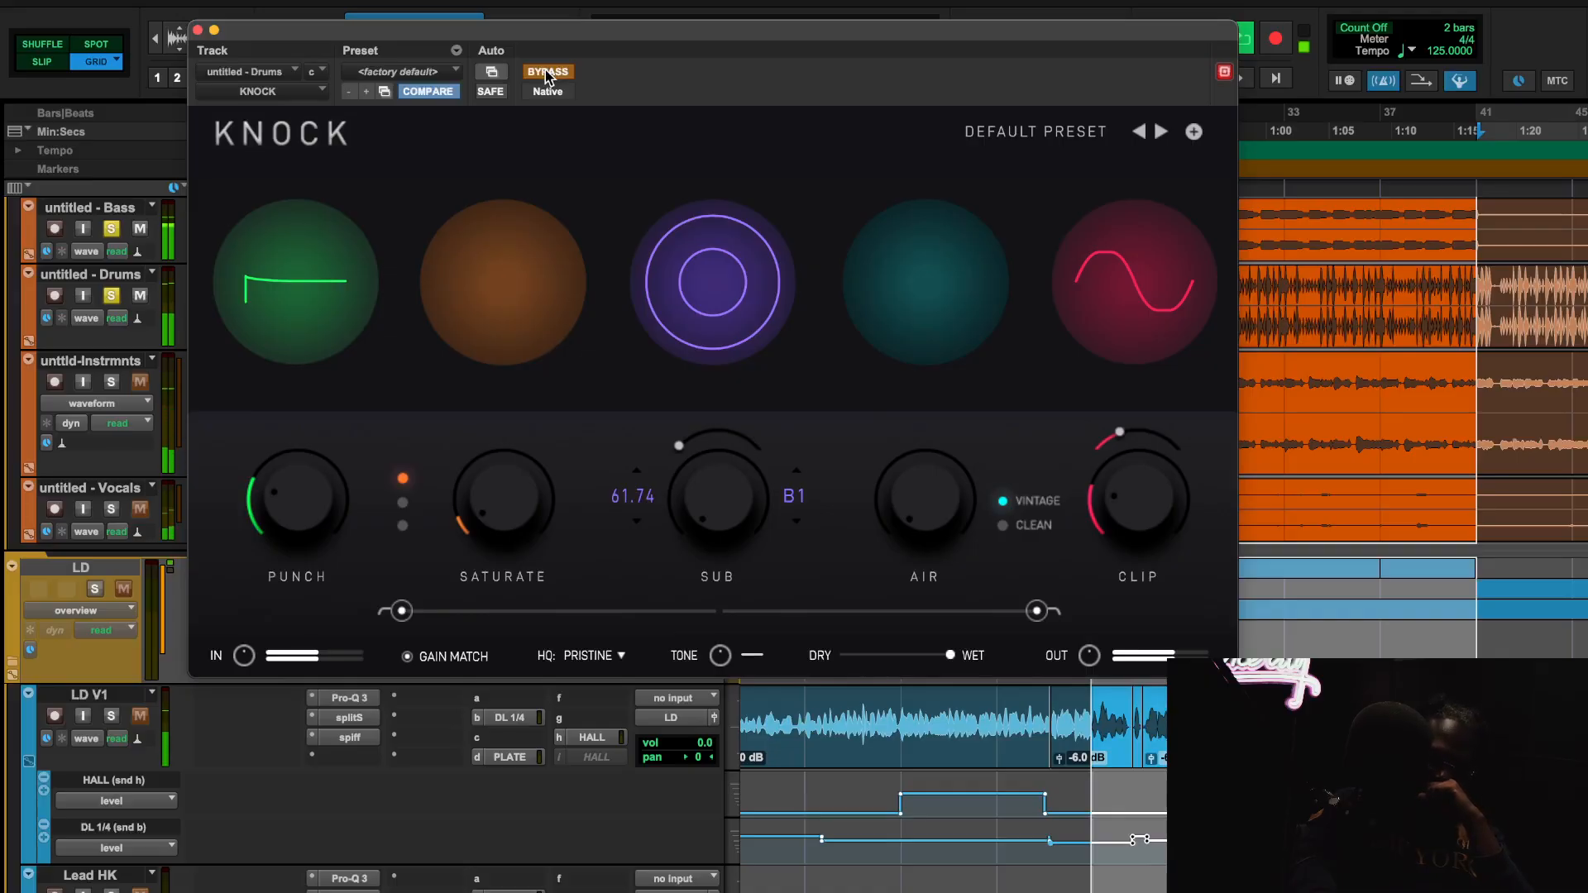
{"action": "left_click", "coordinate": [546, 72]}
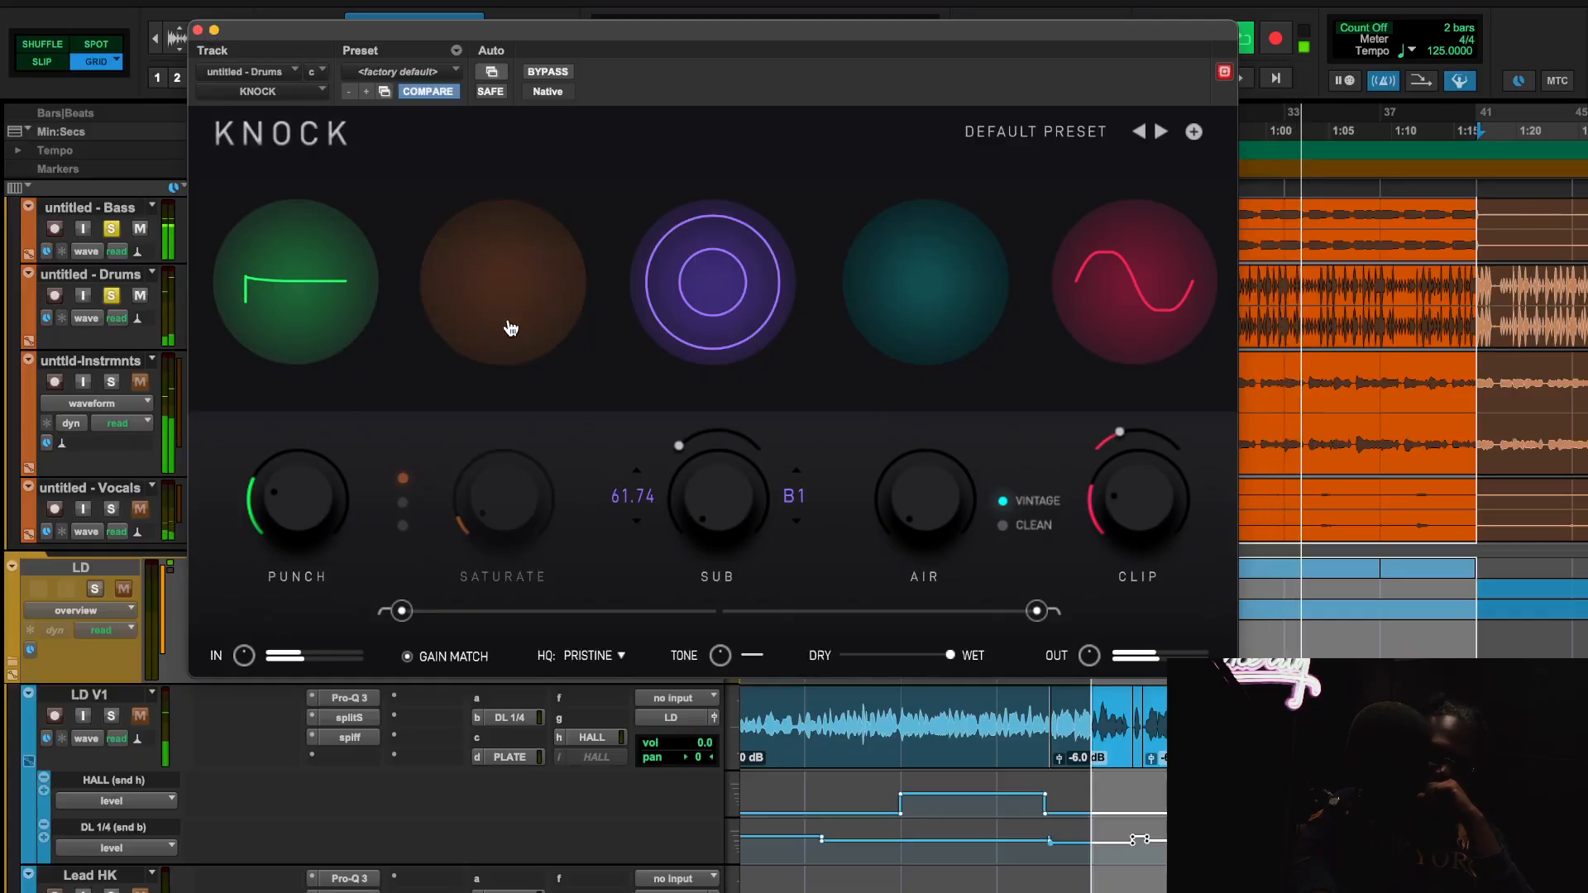
Compare KNOCK's Punch and Clip modules switched off and on during playback, then stop playback and close the plug-in.
{"action": "left_click", "coordinate": [321, 314]}
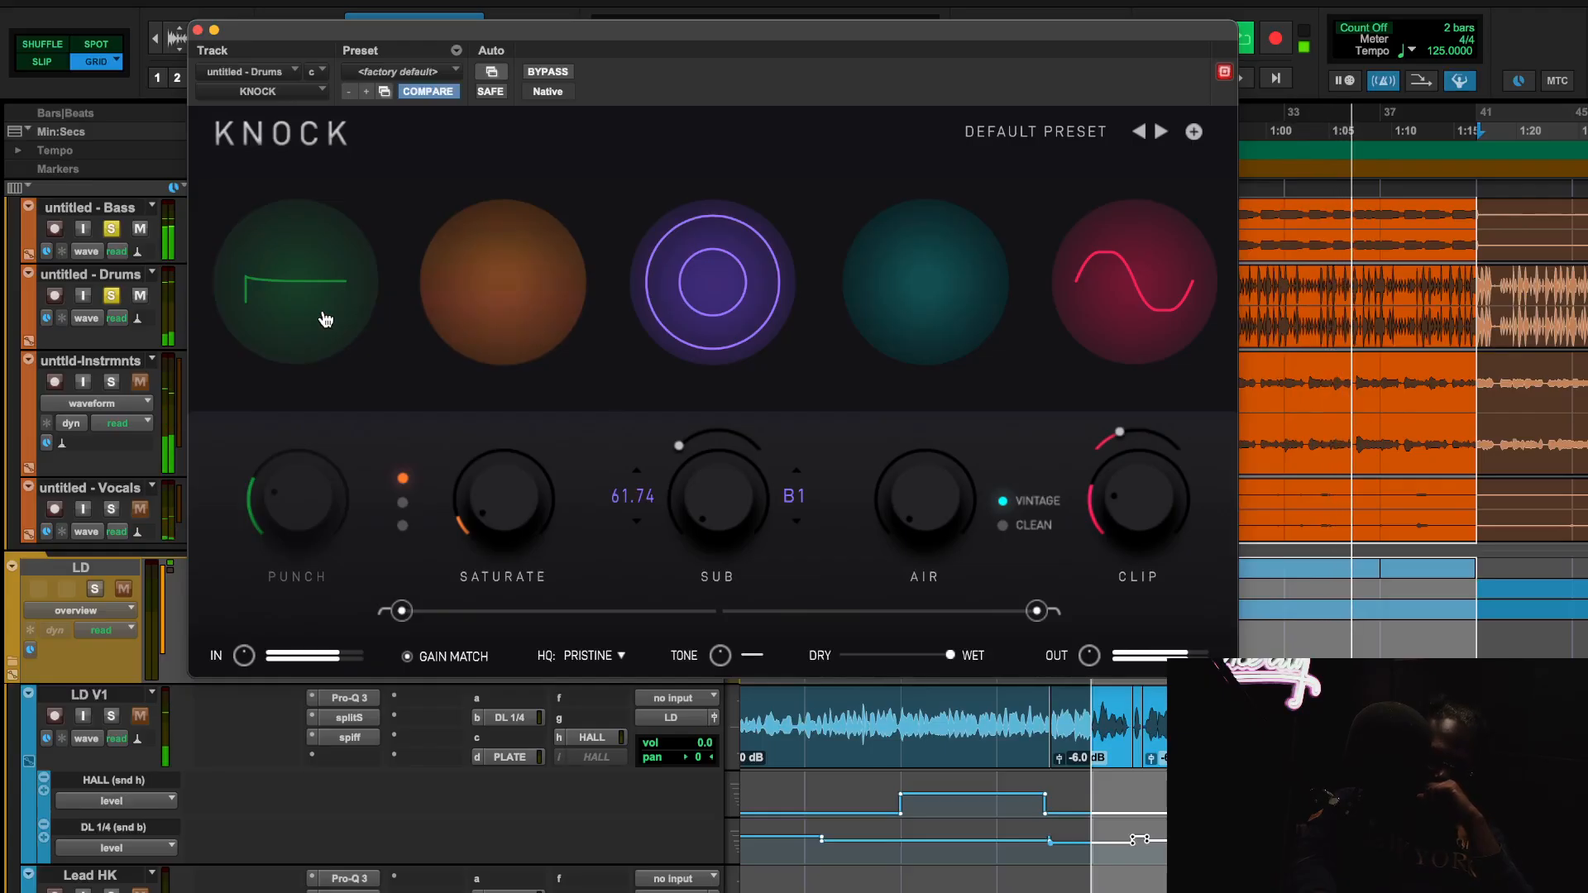
{"action": "left_click", "coordinate": [325, 319]}
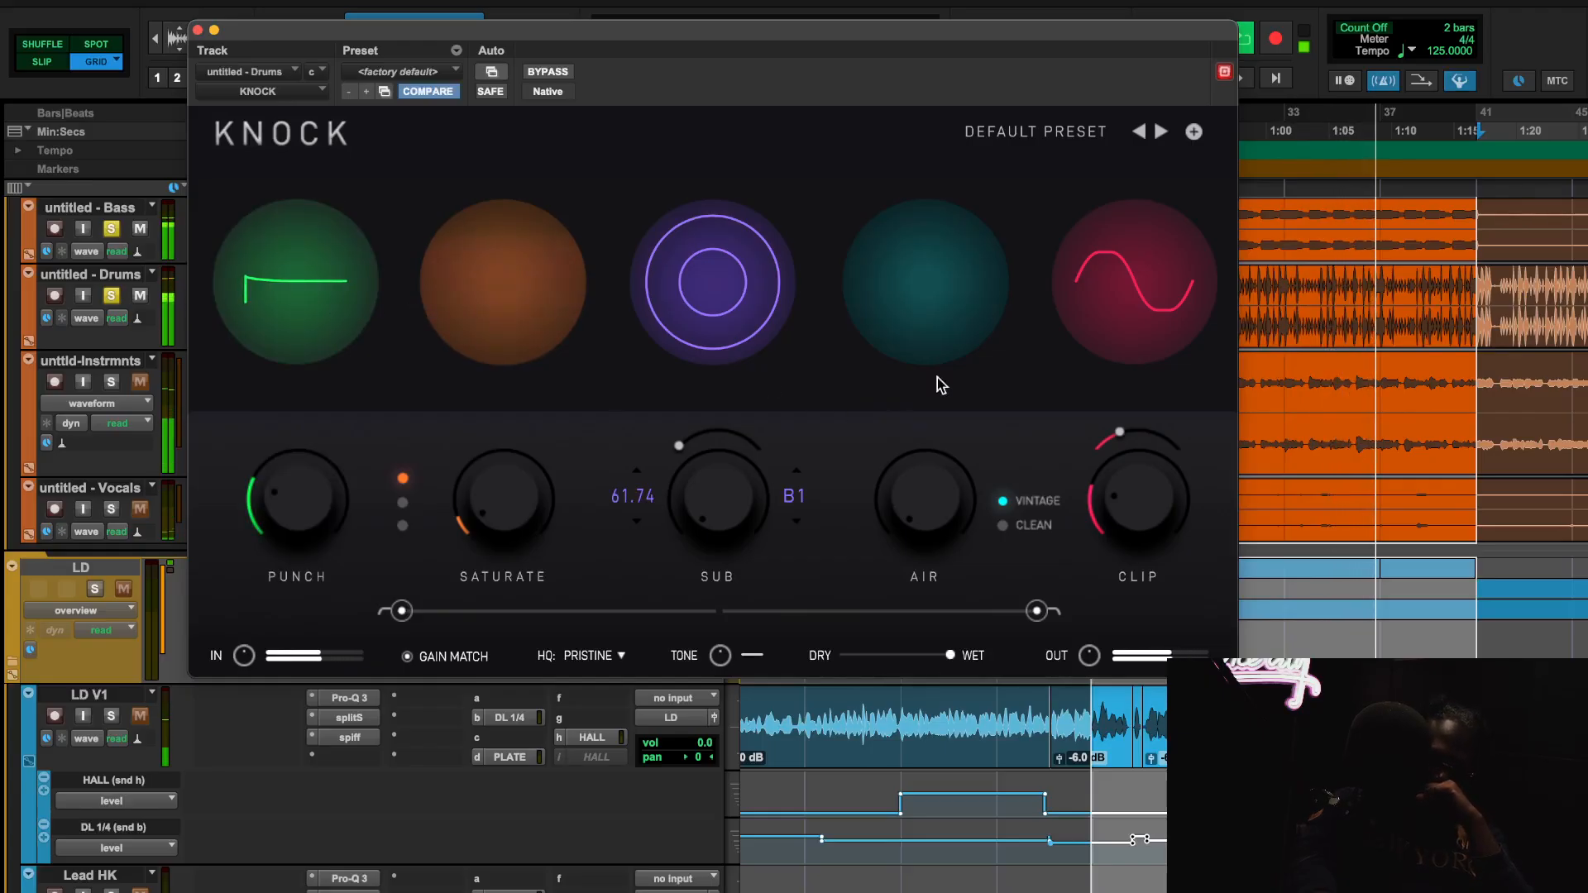
{"action": "left_click", "coordinate": [1120, 328]}
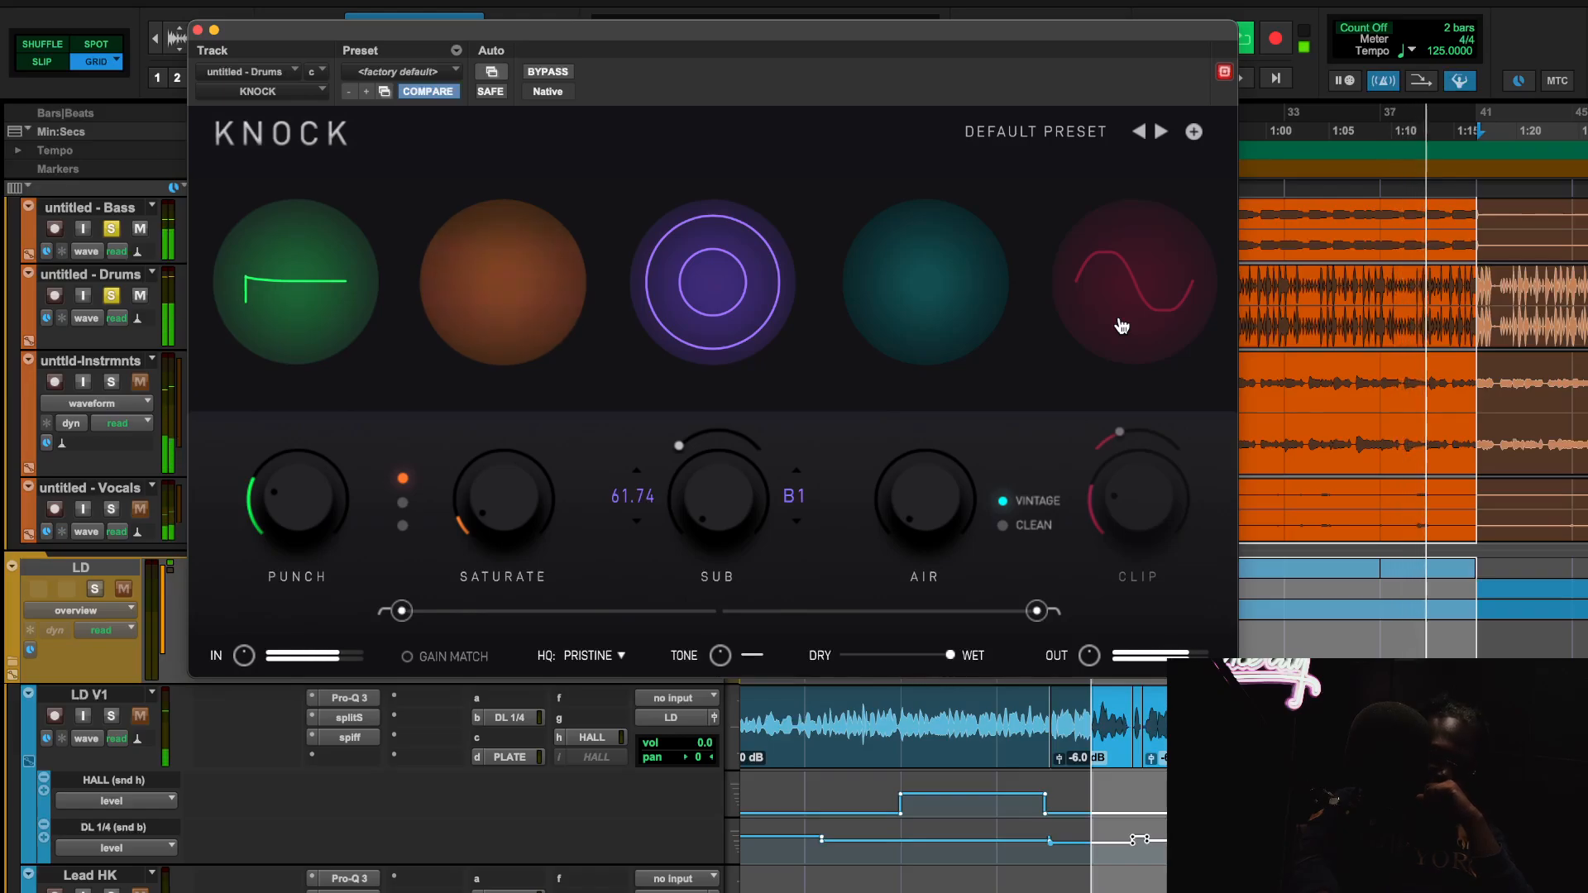
{"action": "left_click", "coordinate": [1122, 326]}
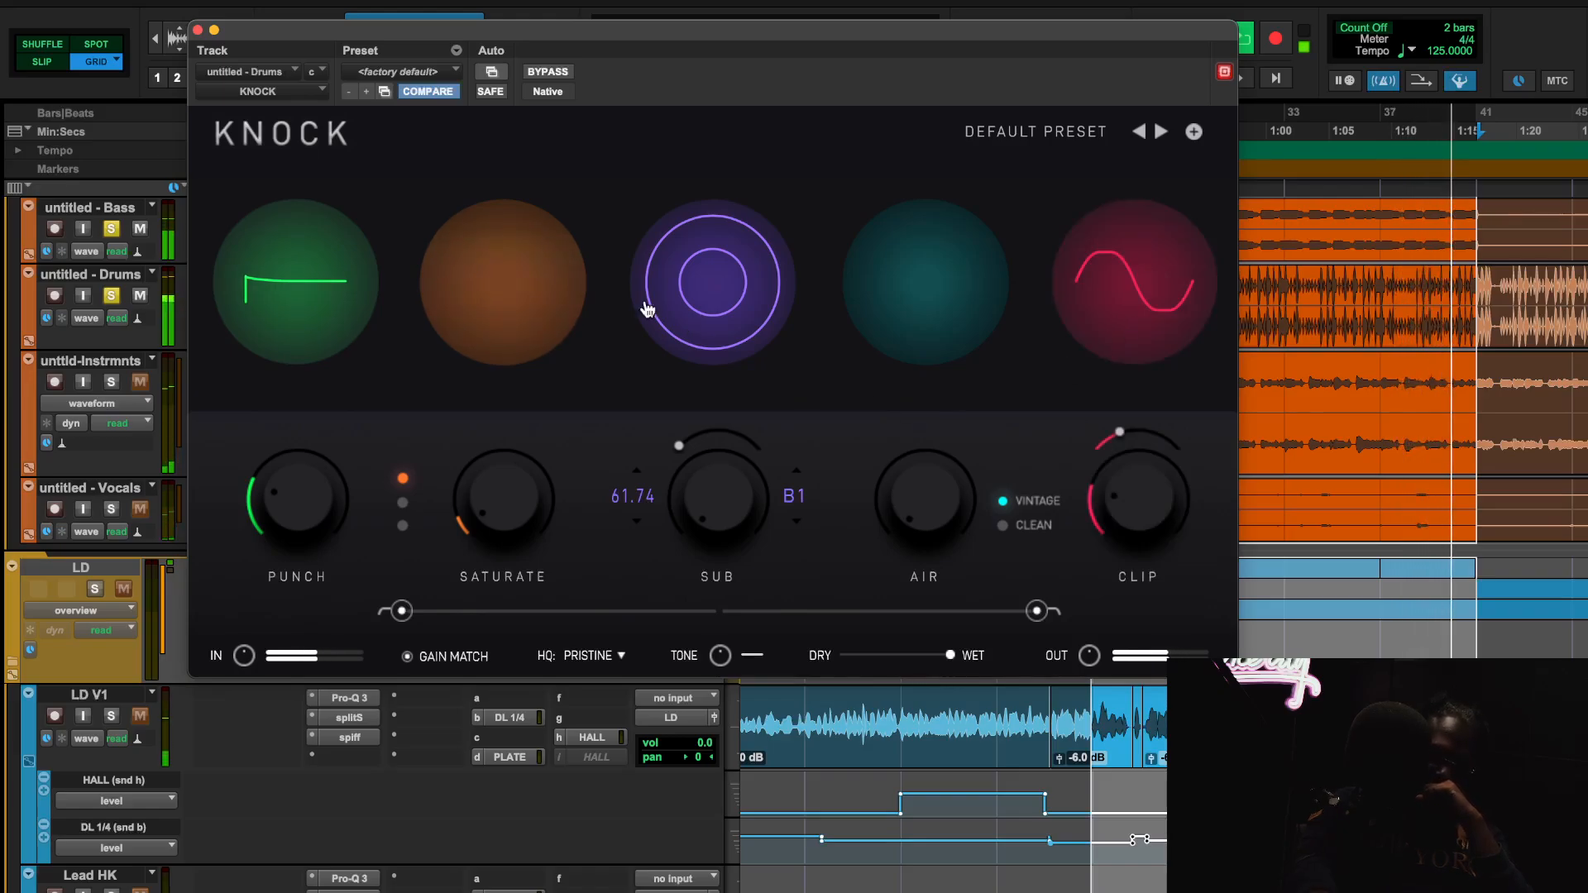
{"action": "key", "text": "space"}
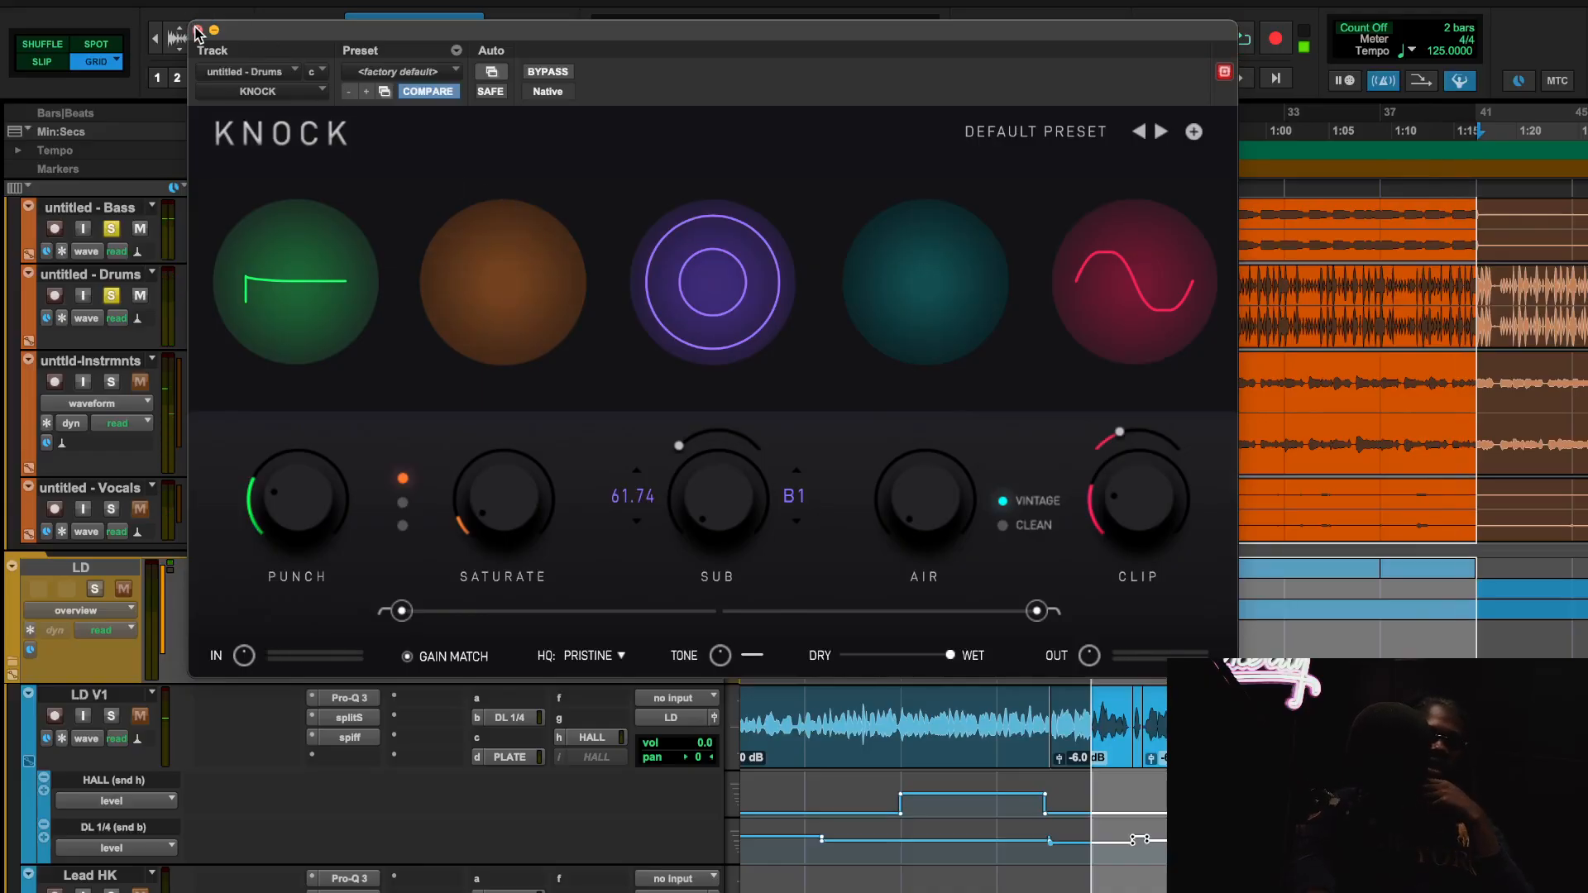
{"action": "left_click", "coordinate": [198, 30]}
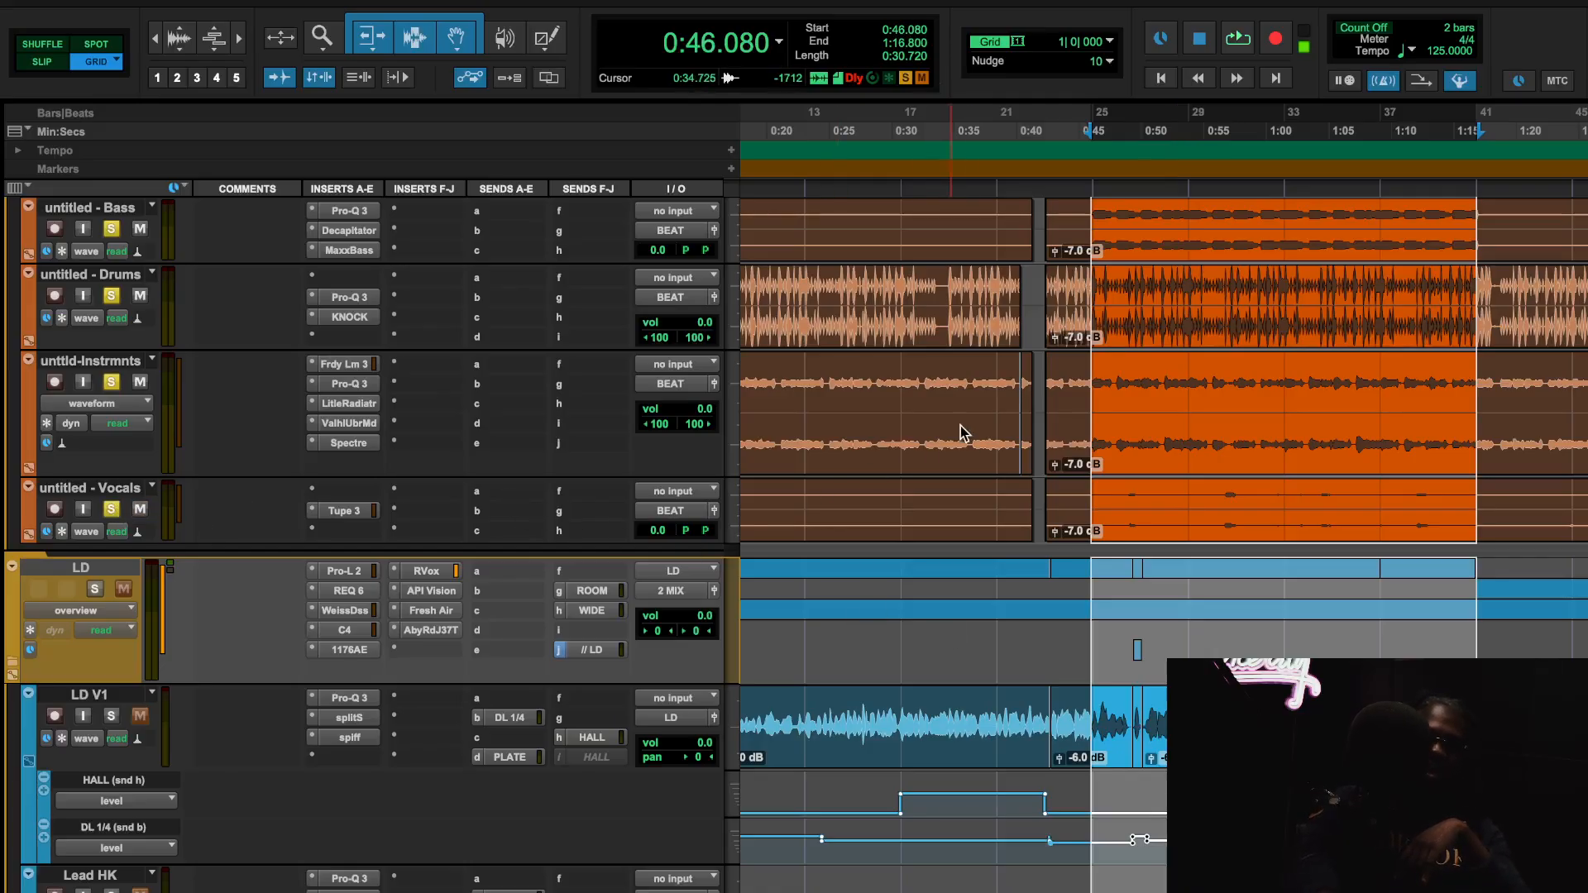
Open Tupe 3 on the Vocals track to view its settings, then close it.
{"action": "left_click", "coordinate": [341, 511]}
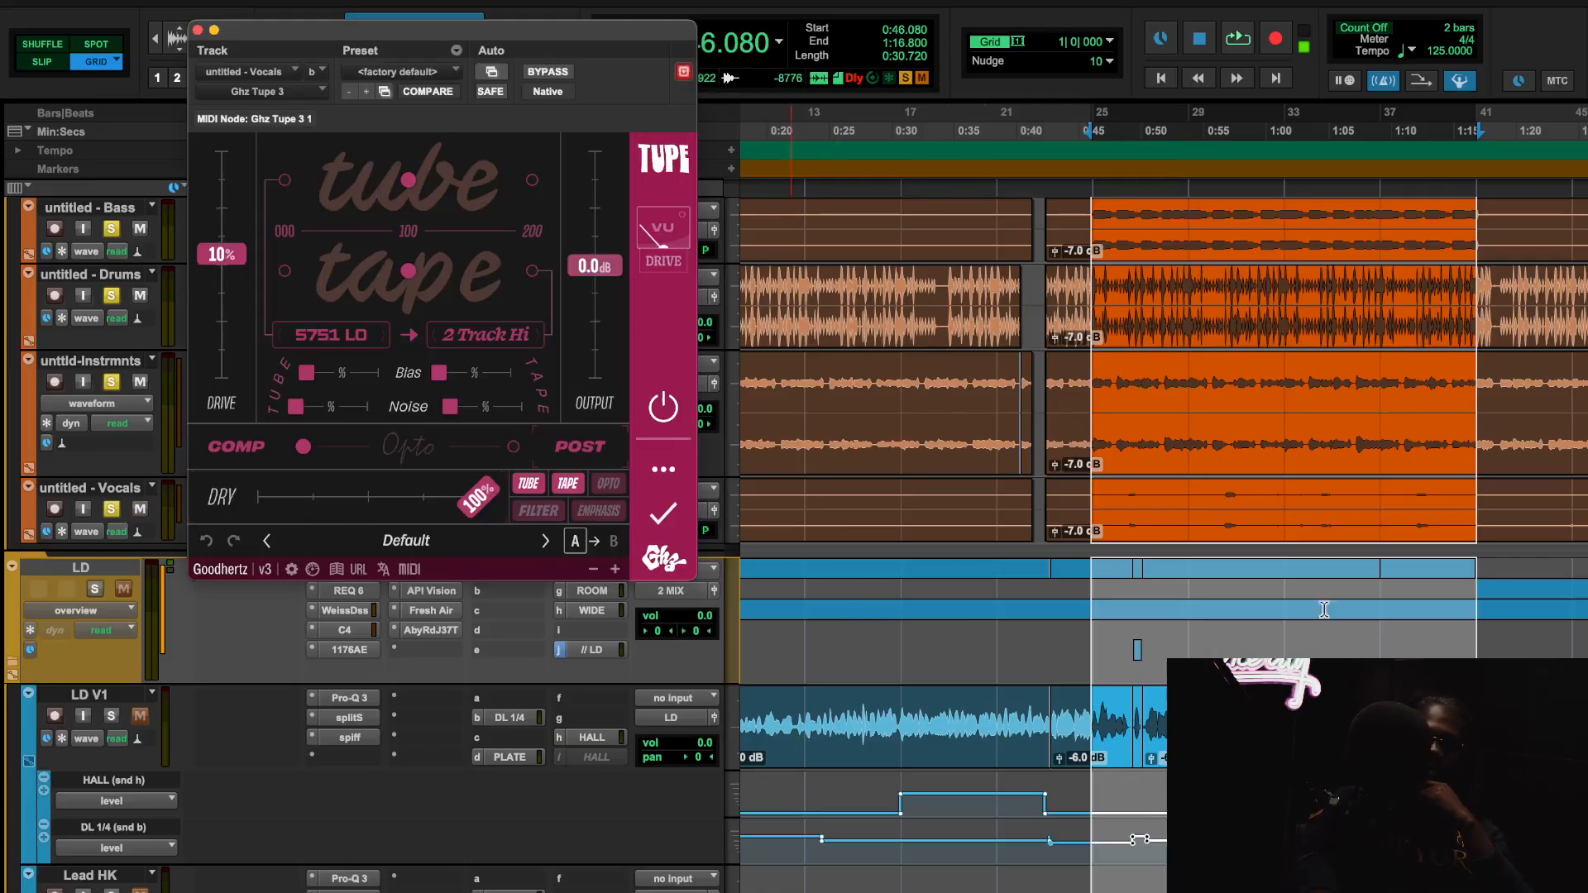
{"action": "left_click", "coordinate": [198, 31]}
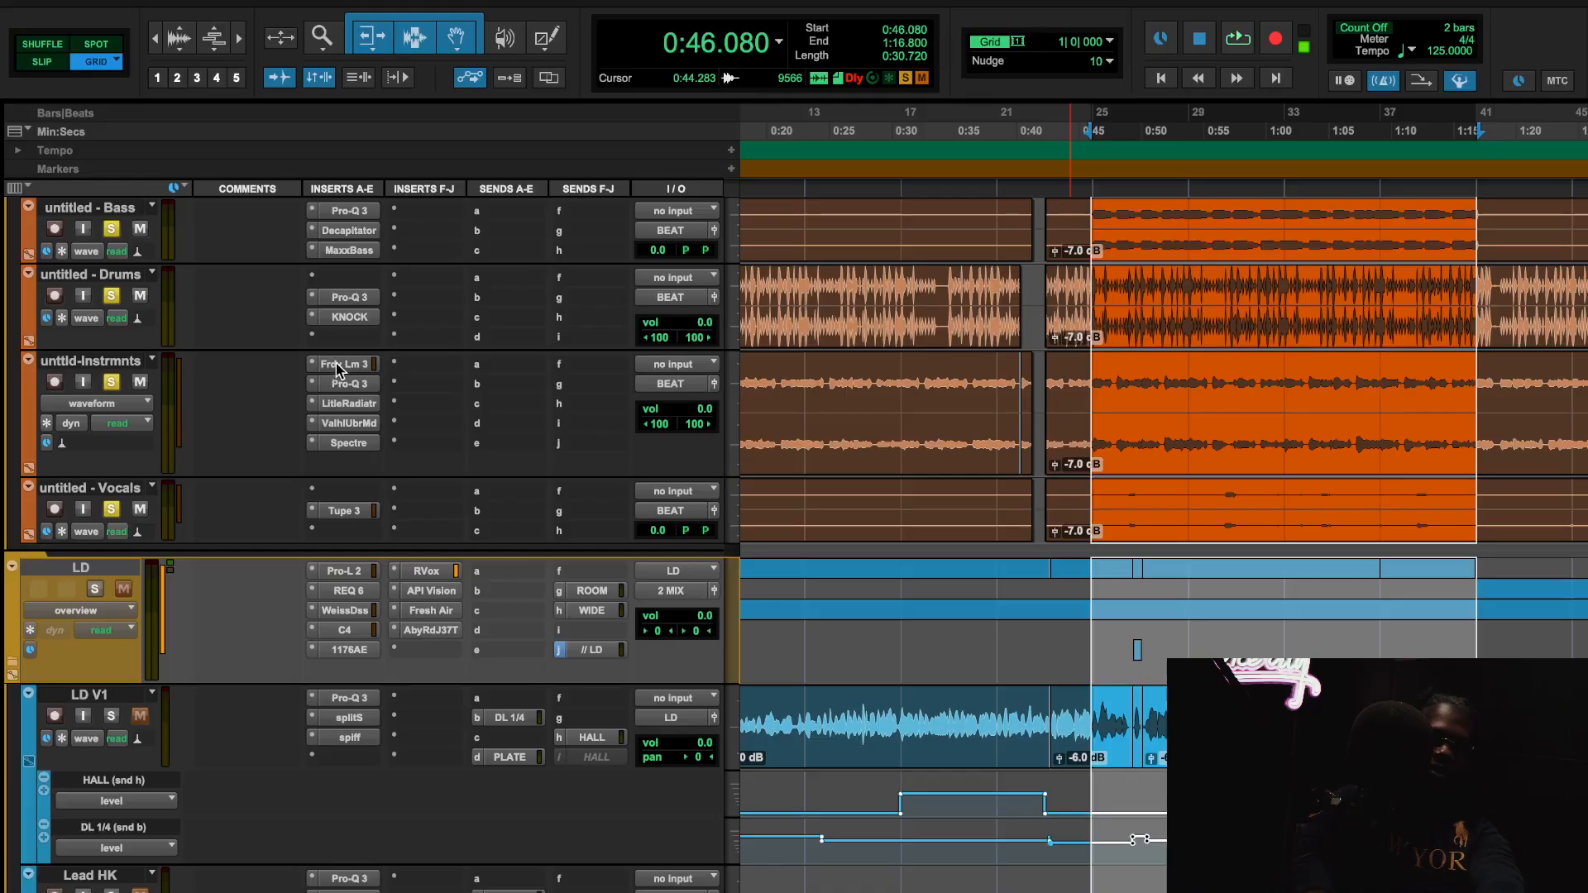
Open Faraday Limiter on the Instruments track and play the section to watch its gain reduction, then stop playback and close it.
{"action": "key", "text": "t"}
{"action": "key", "text": "t"}
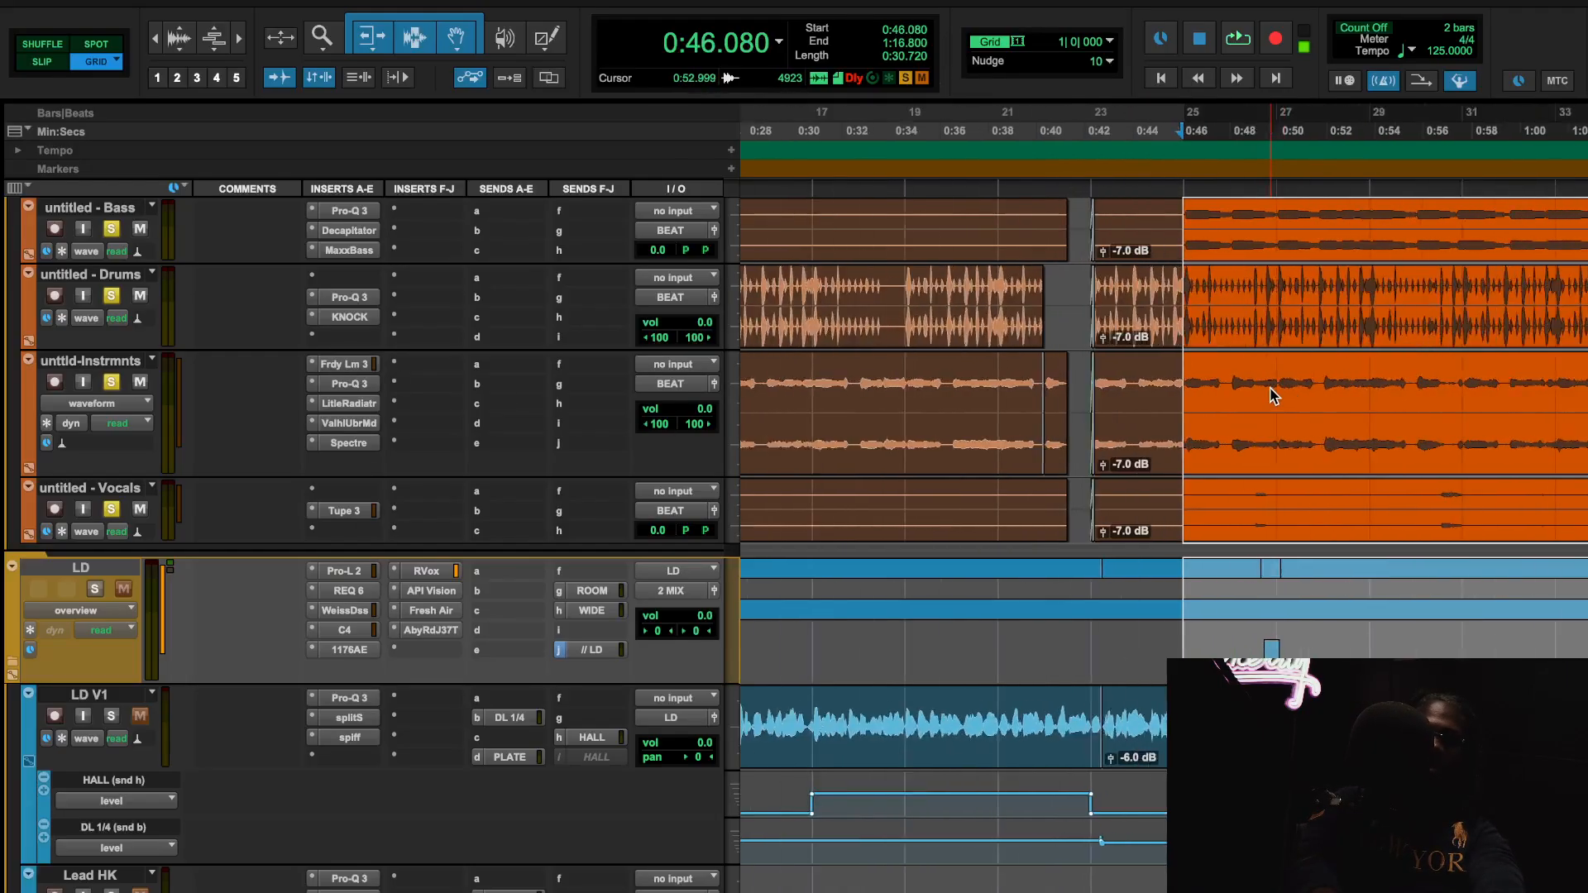
{"action": "scroll", "coordinate": [1271, 391], "scroll_direction": "right", "scroll_amount": 10}
{"action": "scroll", "coordinate": [1319, 528], "scroll_direction": "down", "scroll_amount": 6}
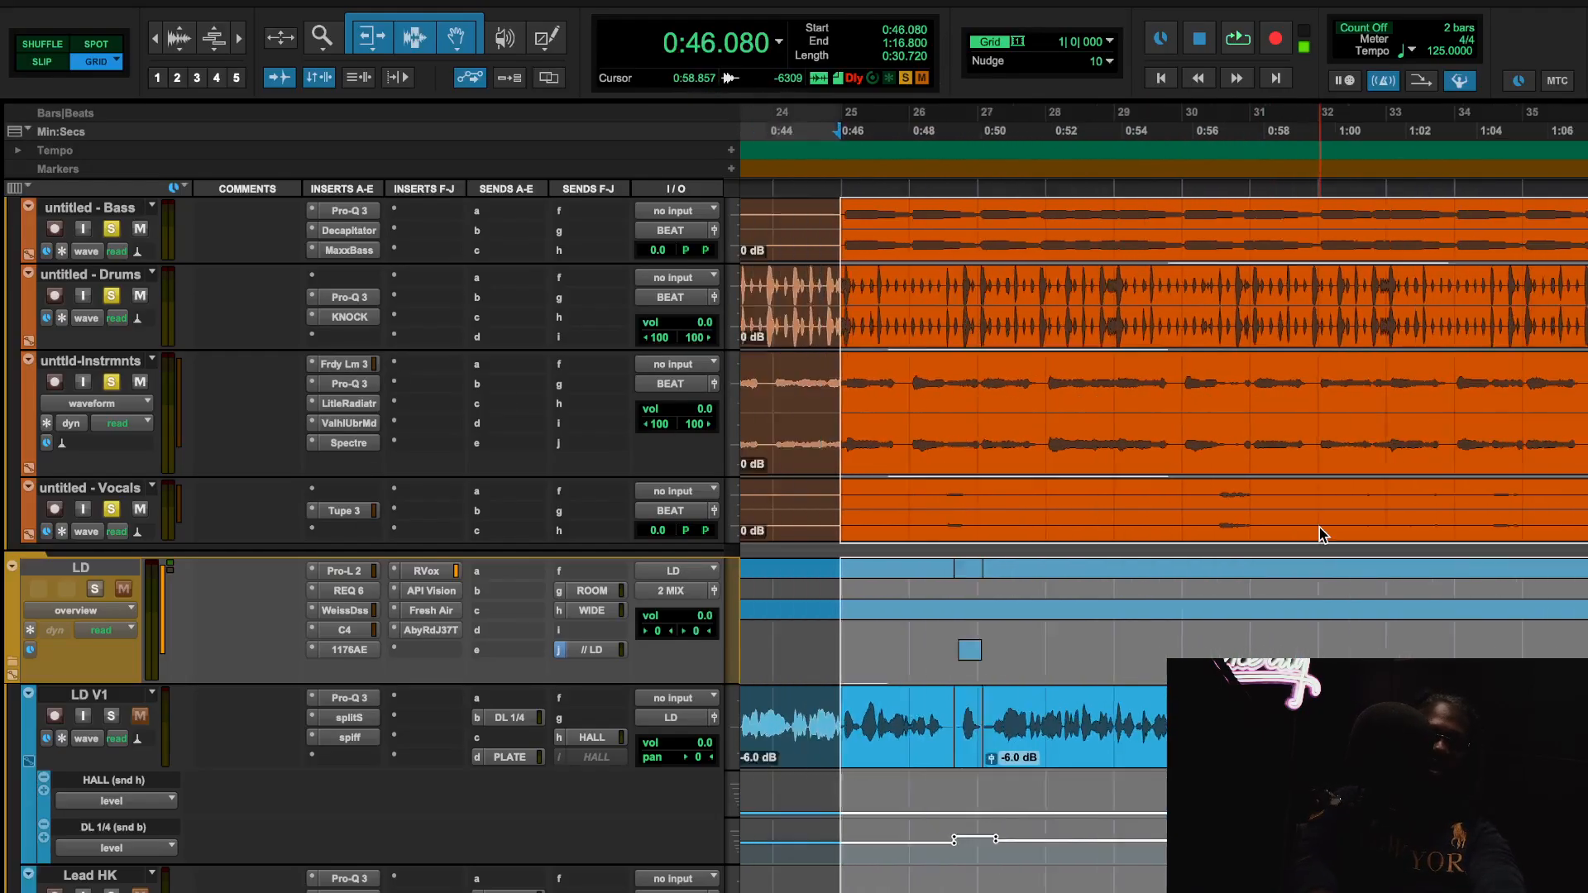
{"action": "left_click", "coordinate": [339, 365]}
{"action": "key", "text": "space"}
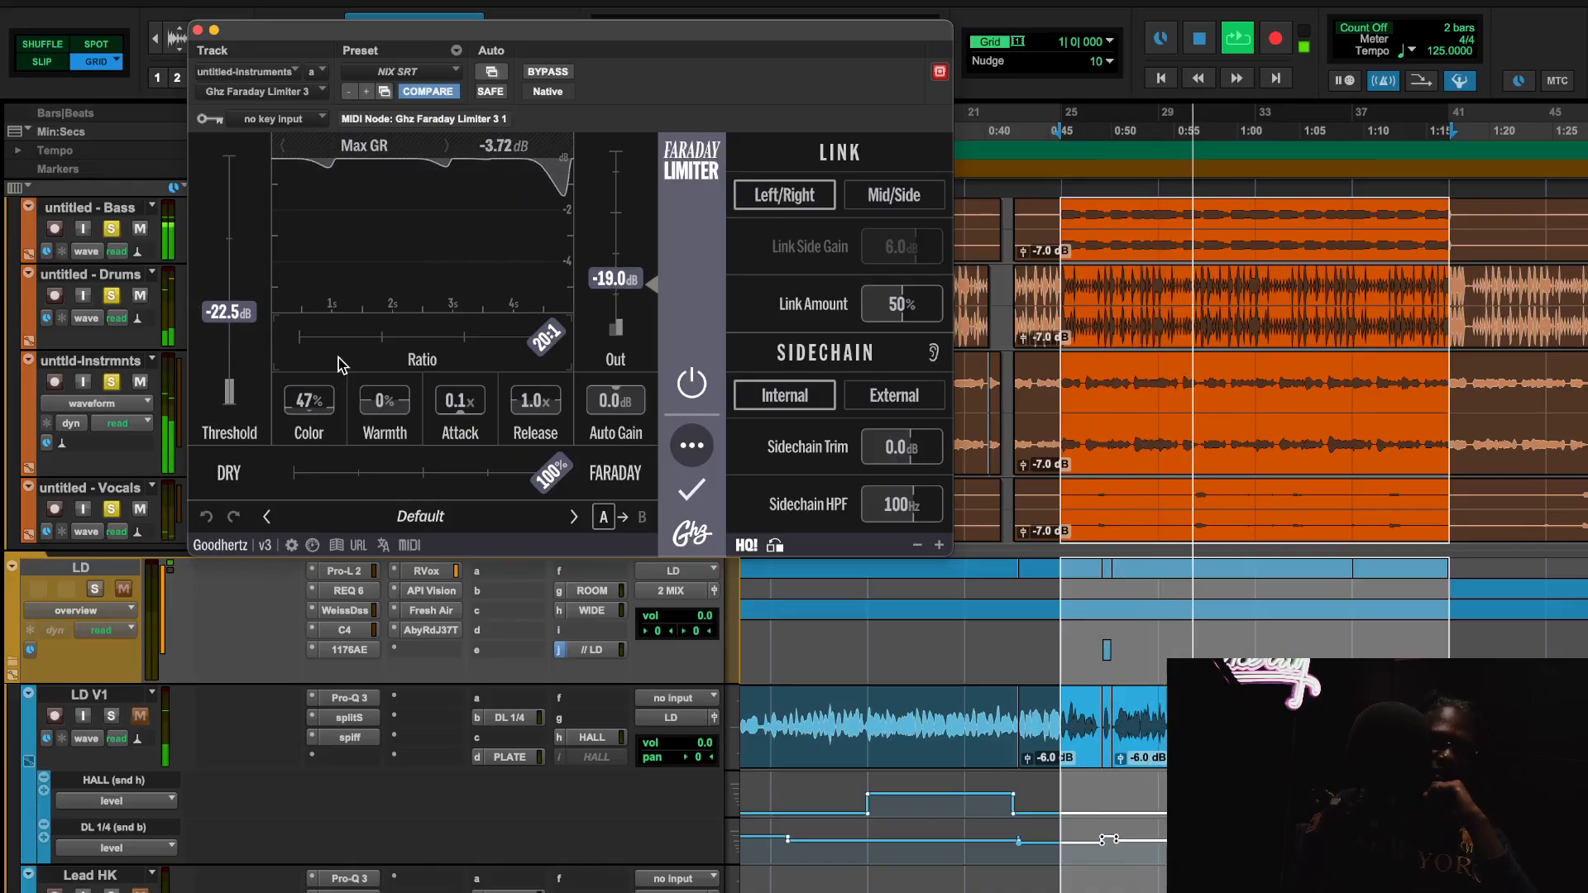
{"action": "key", "text": "space"}
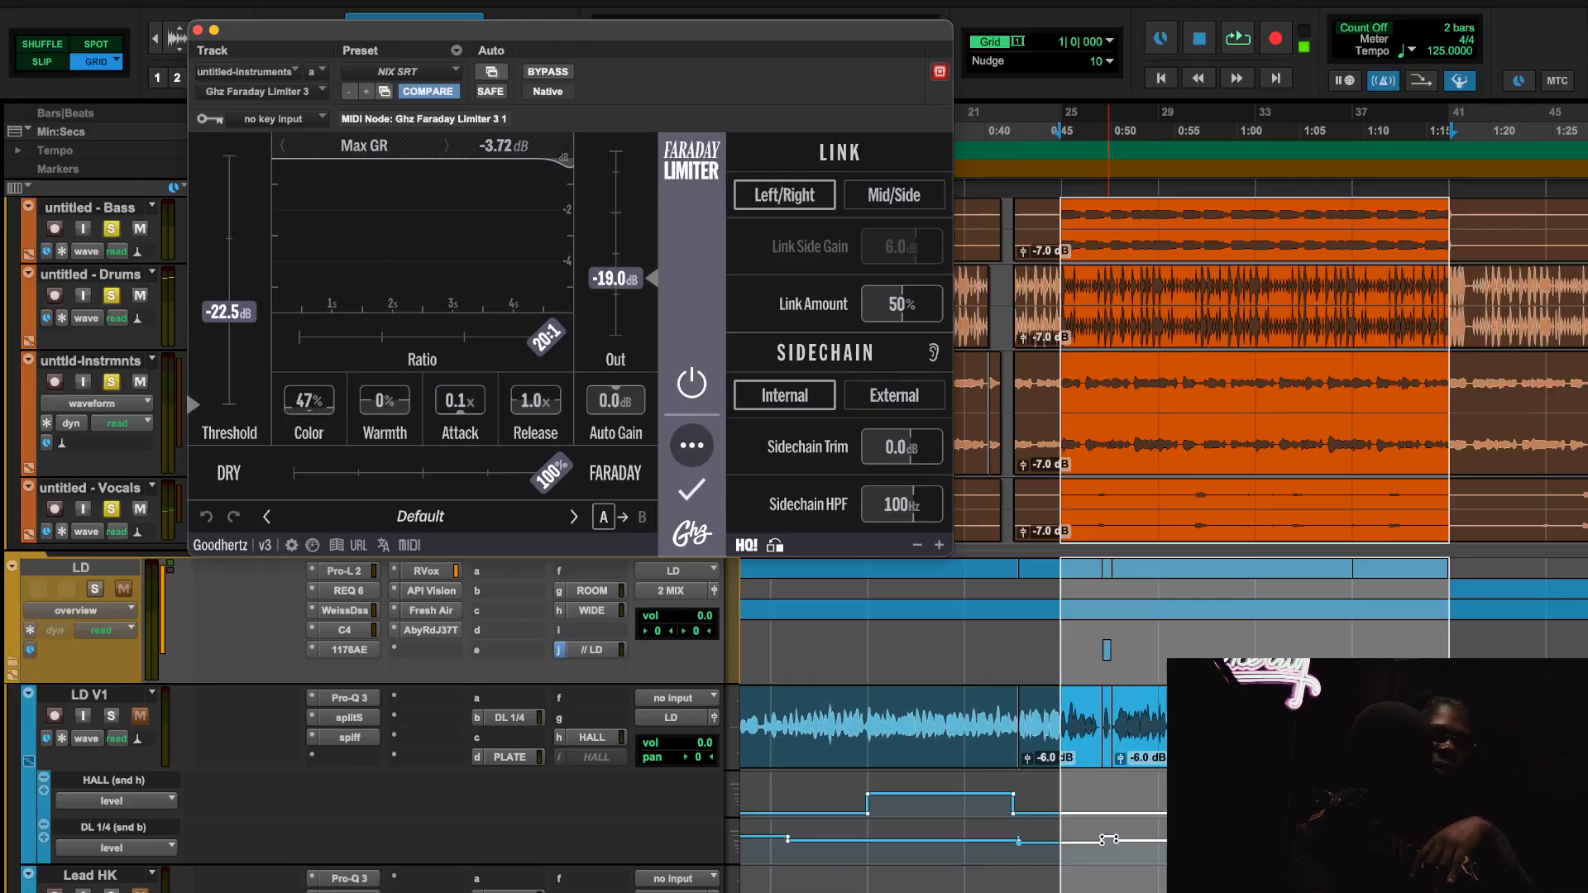
{"action": "left_click", "coordinate": [198, 31]}
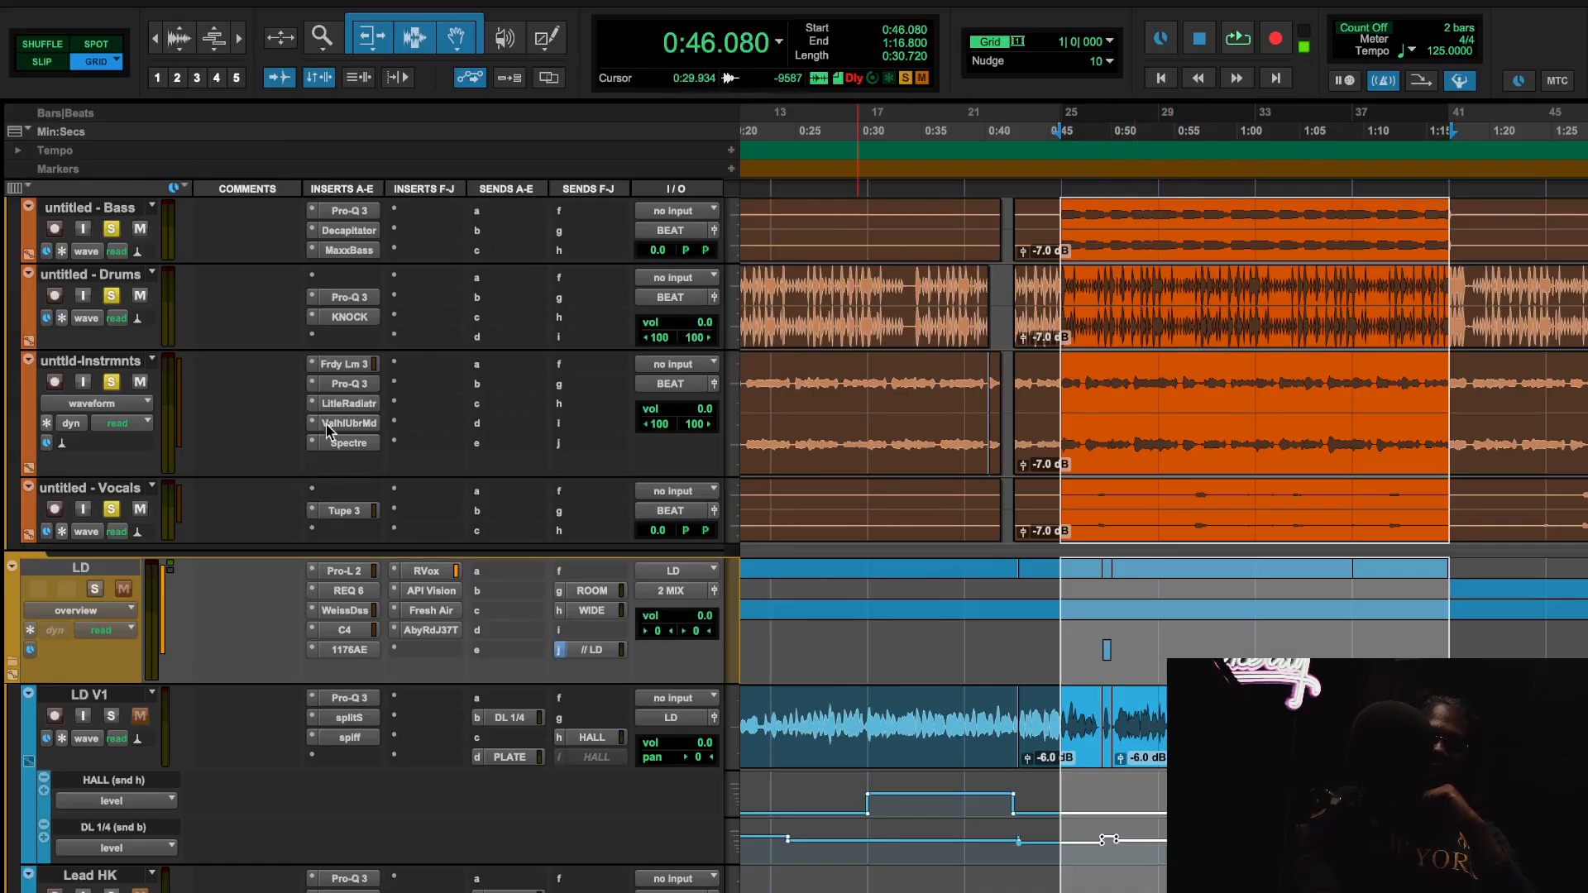
Bypass the four inserts after Faraday Limiter on the Instruments track and play the section, comparing the limiter off and on.
{"action": "left_click", "coordinate": [370, 367], "text": "shift+super"}
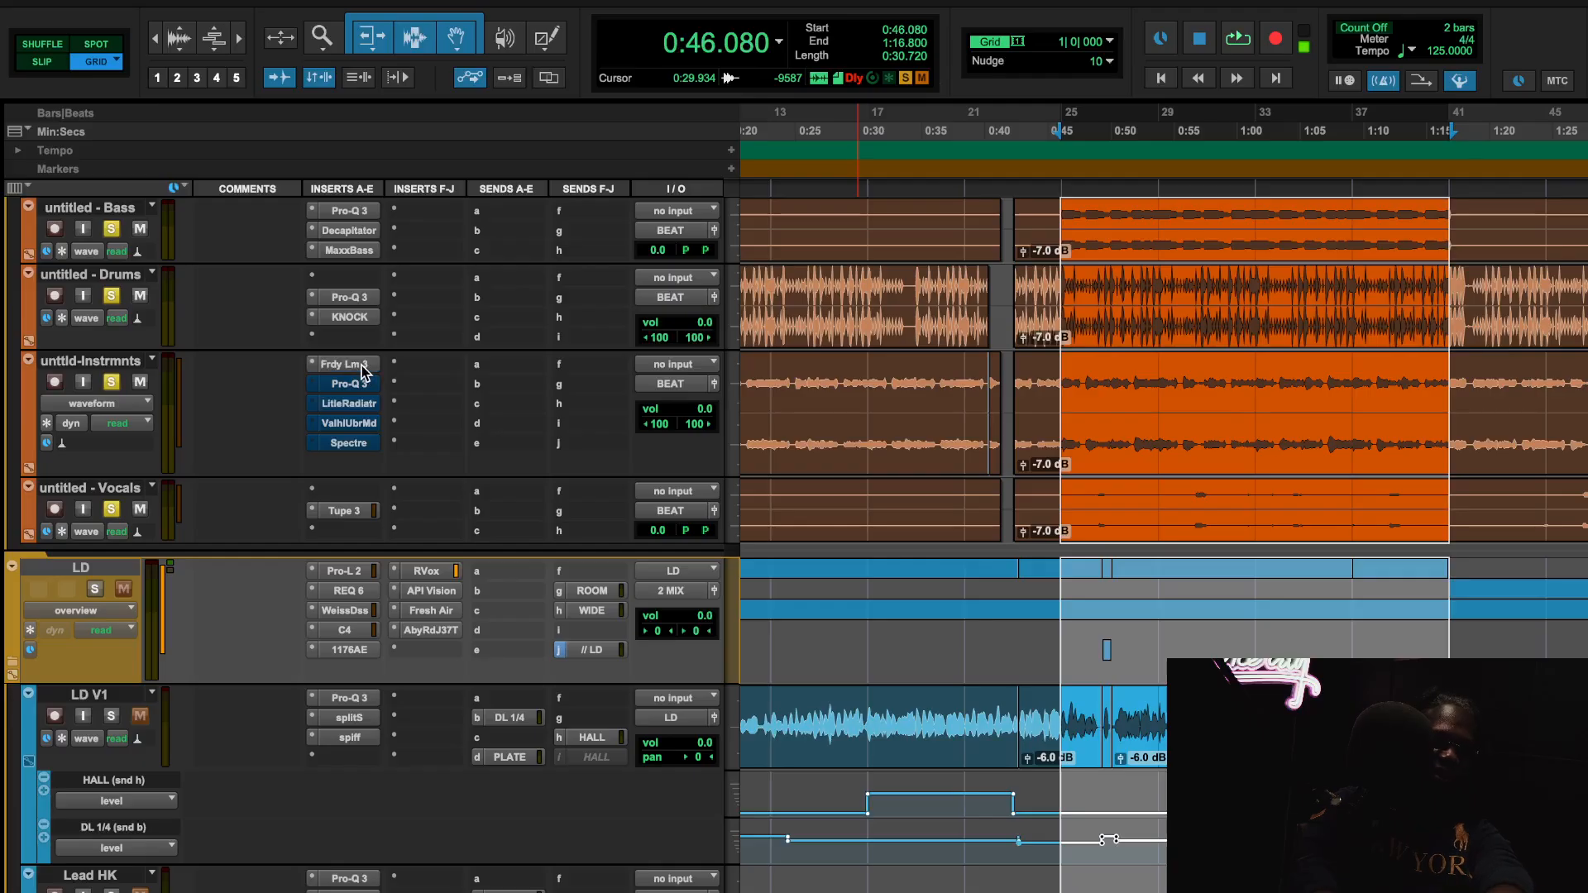
{"action": "key", "text": "space"}
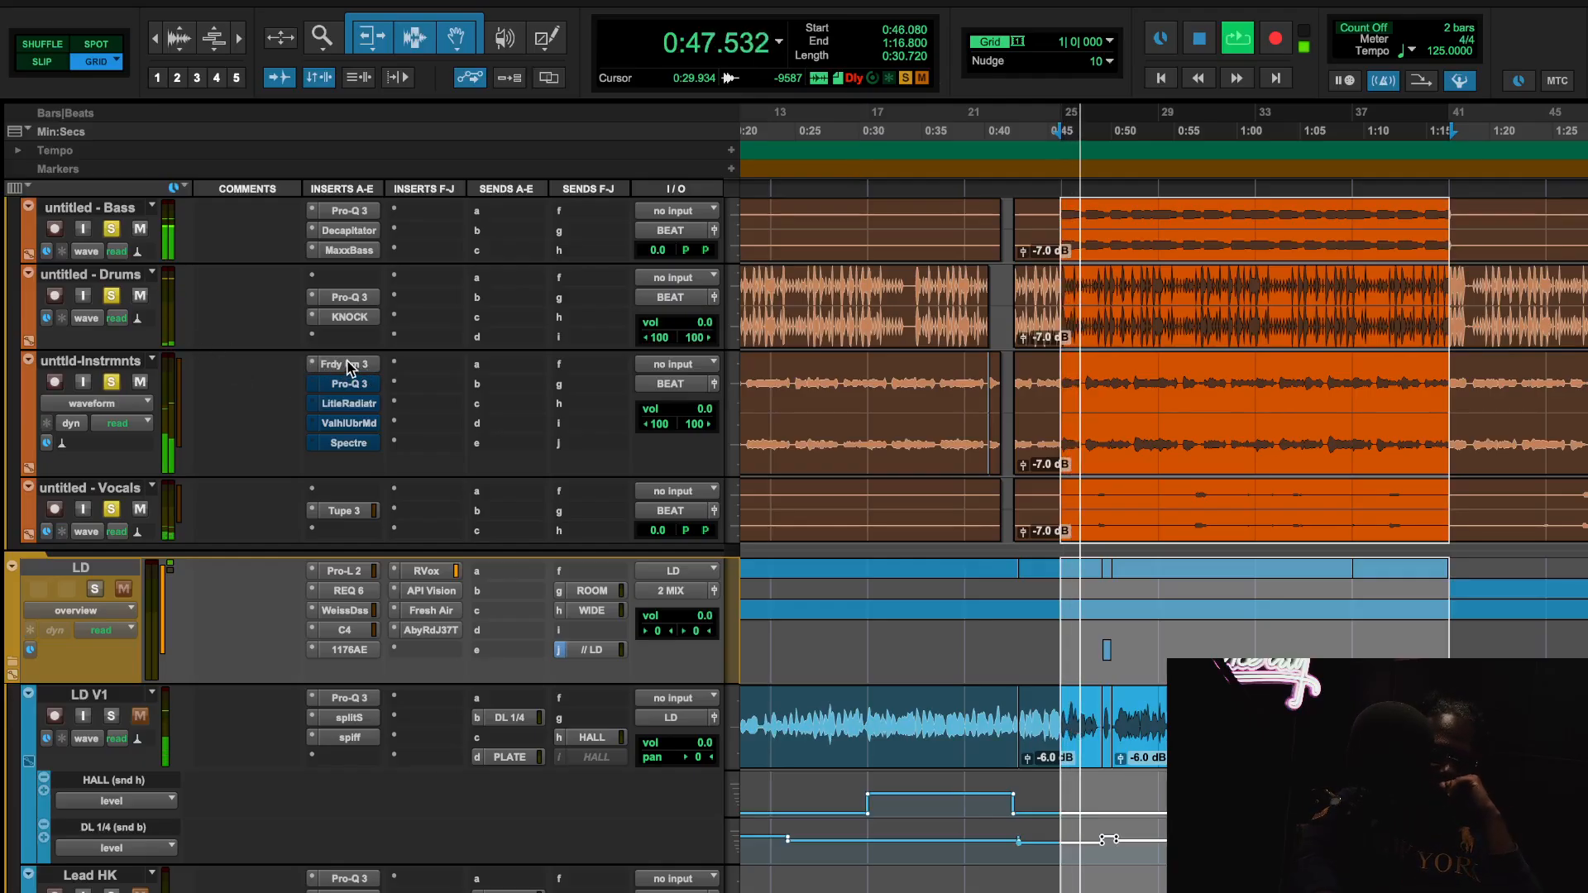
{"action": "left_click", "coordinate": [351, 365]}
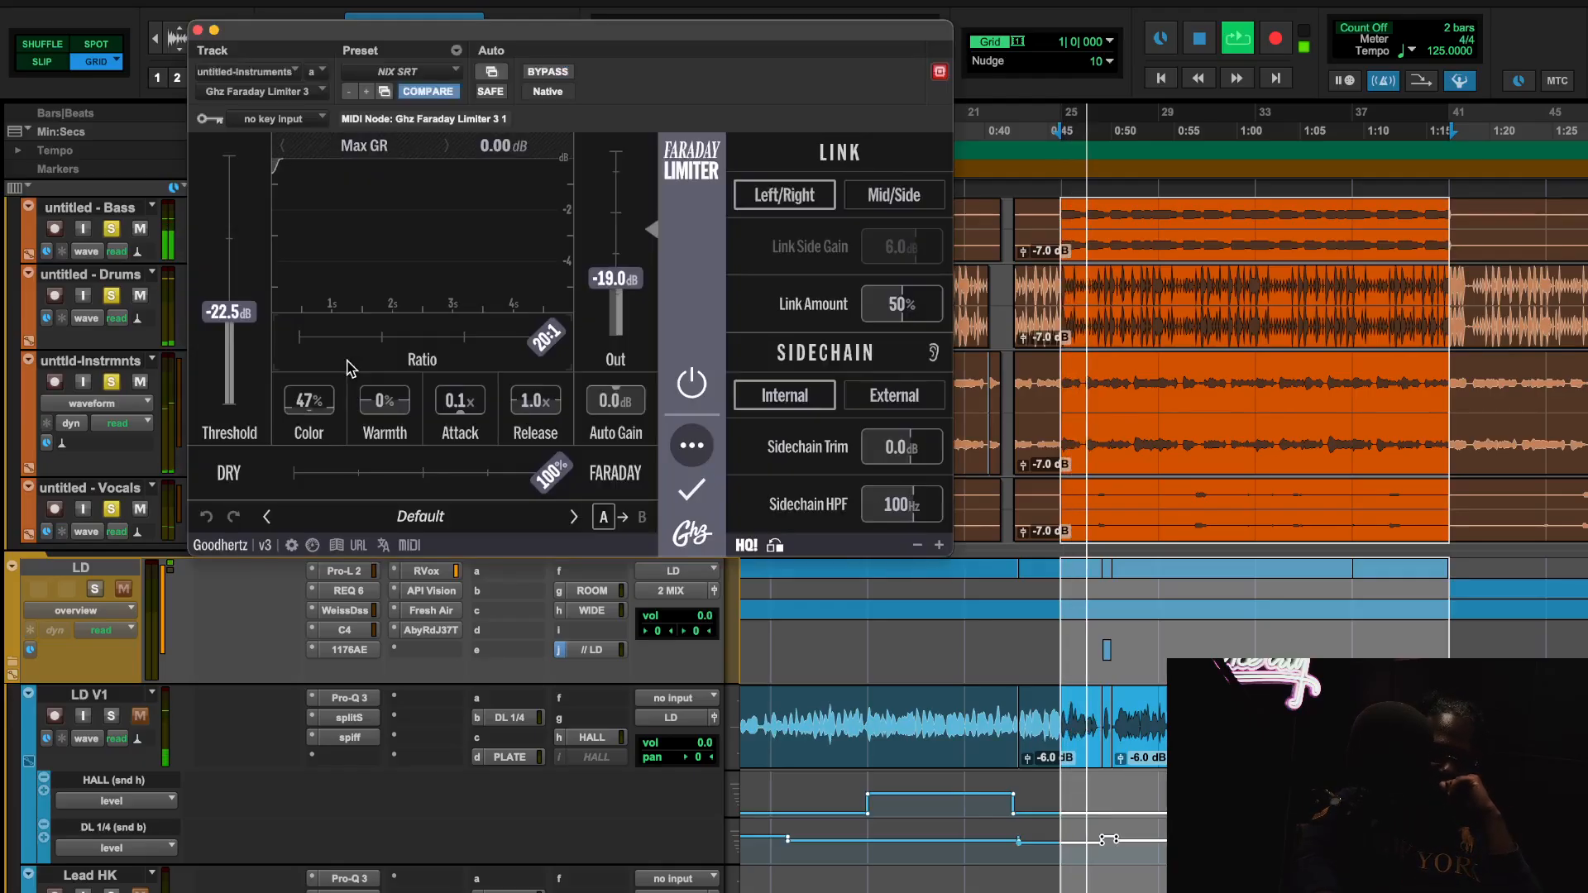
{"action": "left_click", "coordinate": [688, 383]}
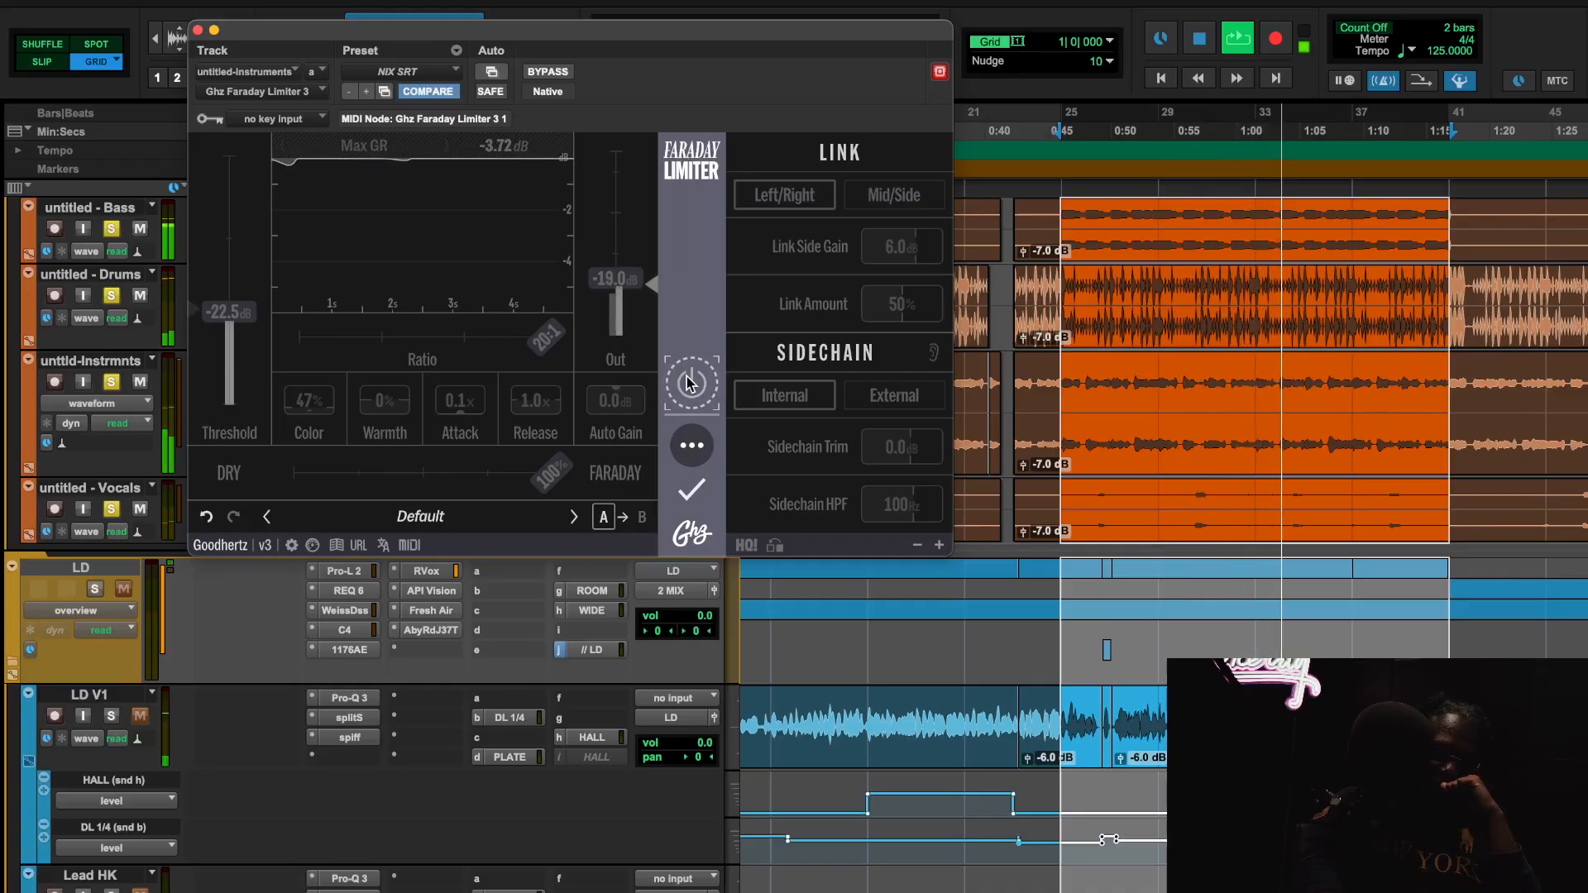
{"action": "left_click", "coordinate": [690, 382]}
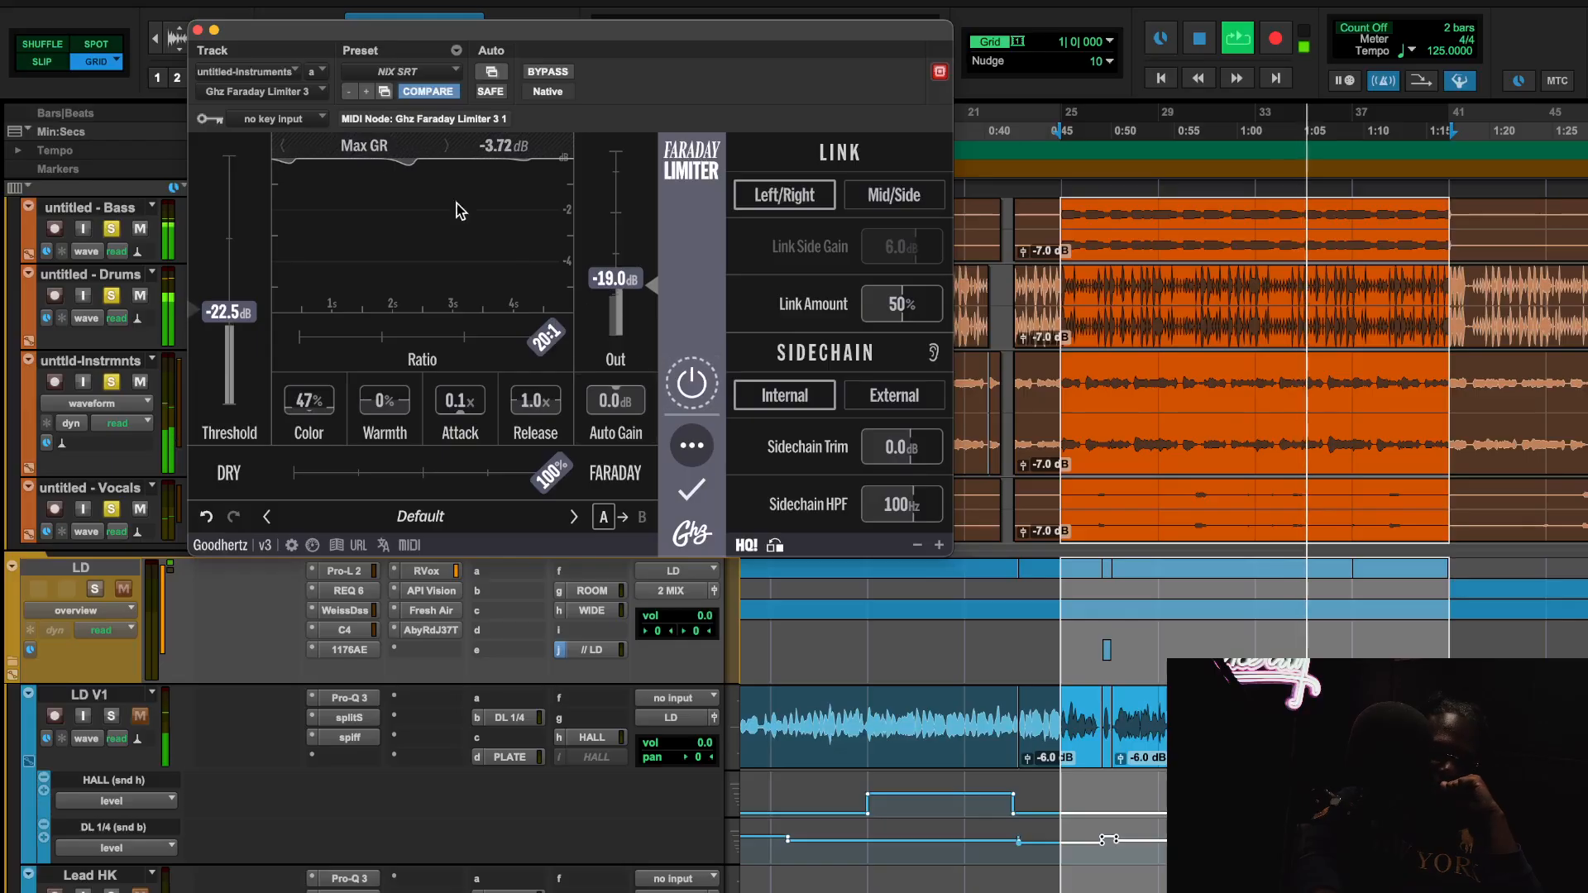
{"action": "left_click", "coordinate": [199, 31]}
Open Pro-Q 3 on the Instruments track to examine its 82.123 Hz and 2119.5 Hz bands, then close it.
{"action": "left_click", "coordinate": [349, 385]}
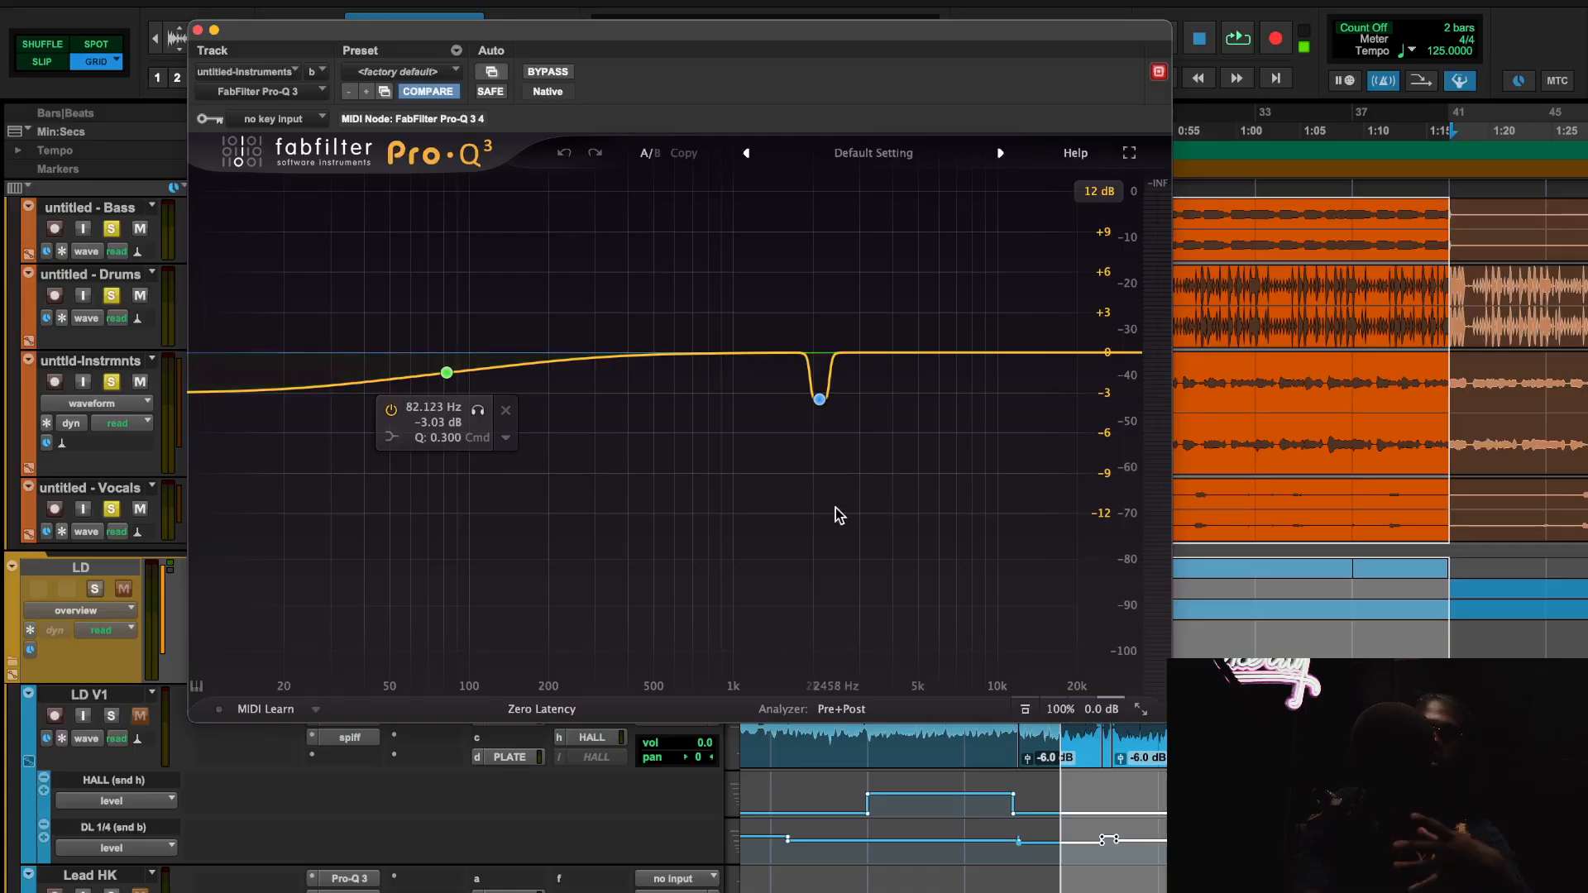
{"action": "scroll", "coordinate": [1495, 493], "scroll_direction": "down", "scroll_amount": 10}
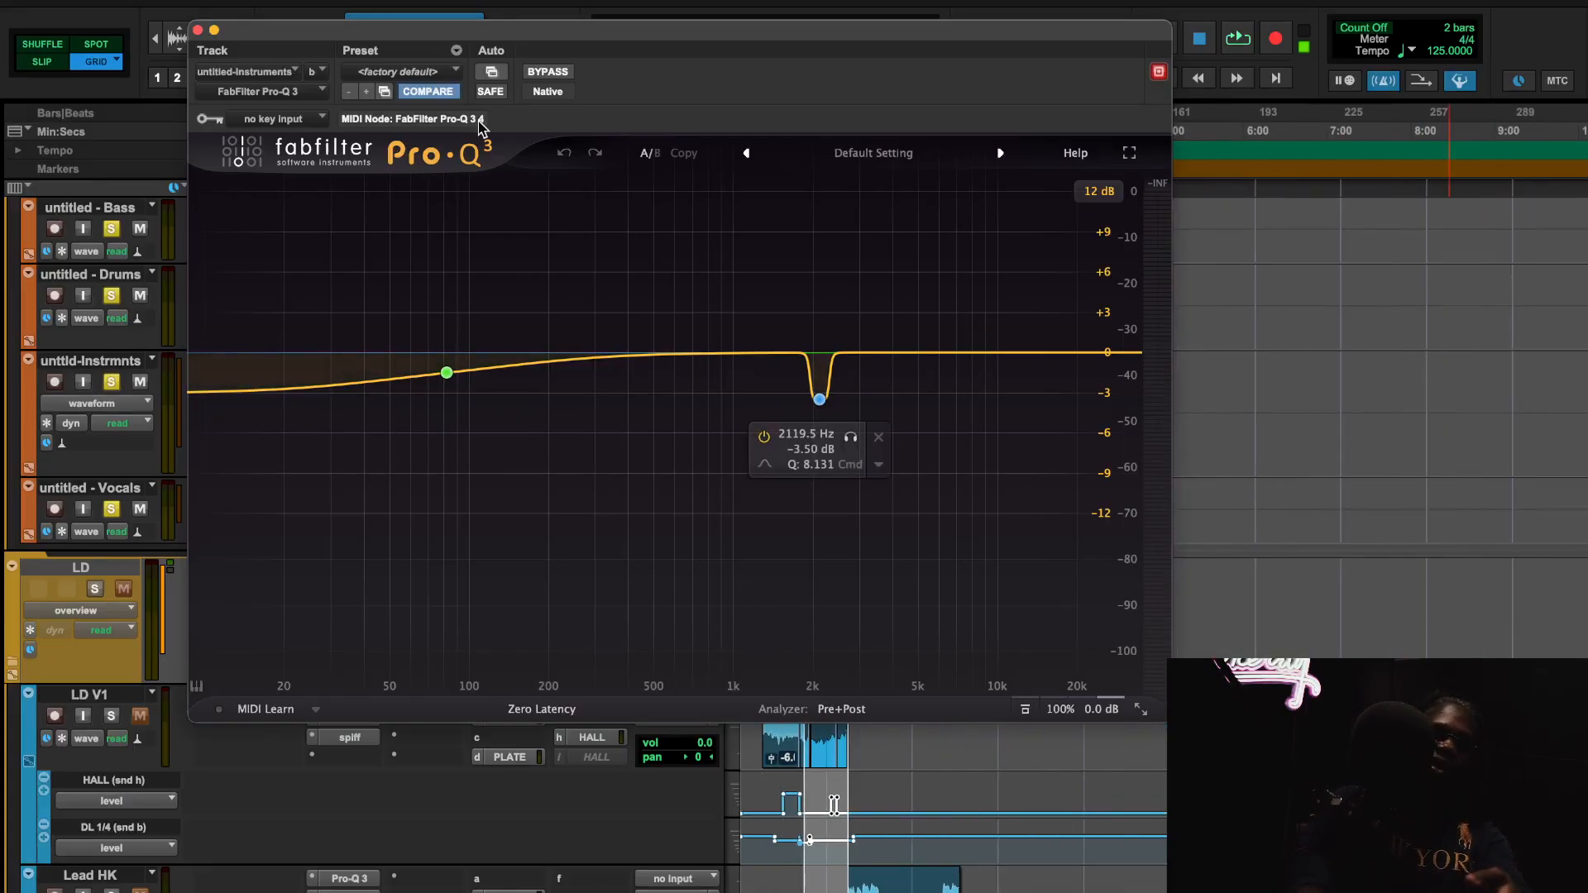
{"action": "left_click", "coordinate": [198, 30]}
Play from 1:20.640 and compare the Instruments track's Pro-Q 3 bypassed and active, then close it and stop playback.
{"action": "scroll", "coordinate": [1075, 542], "scroll_direction": "up", "scroll_amount": 2}
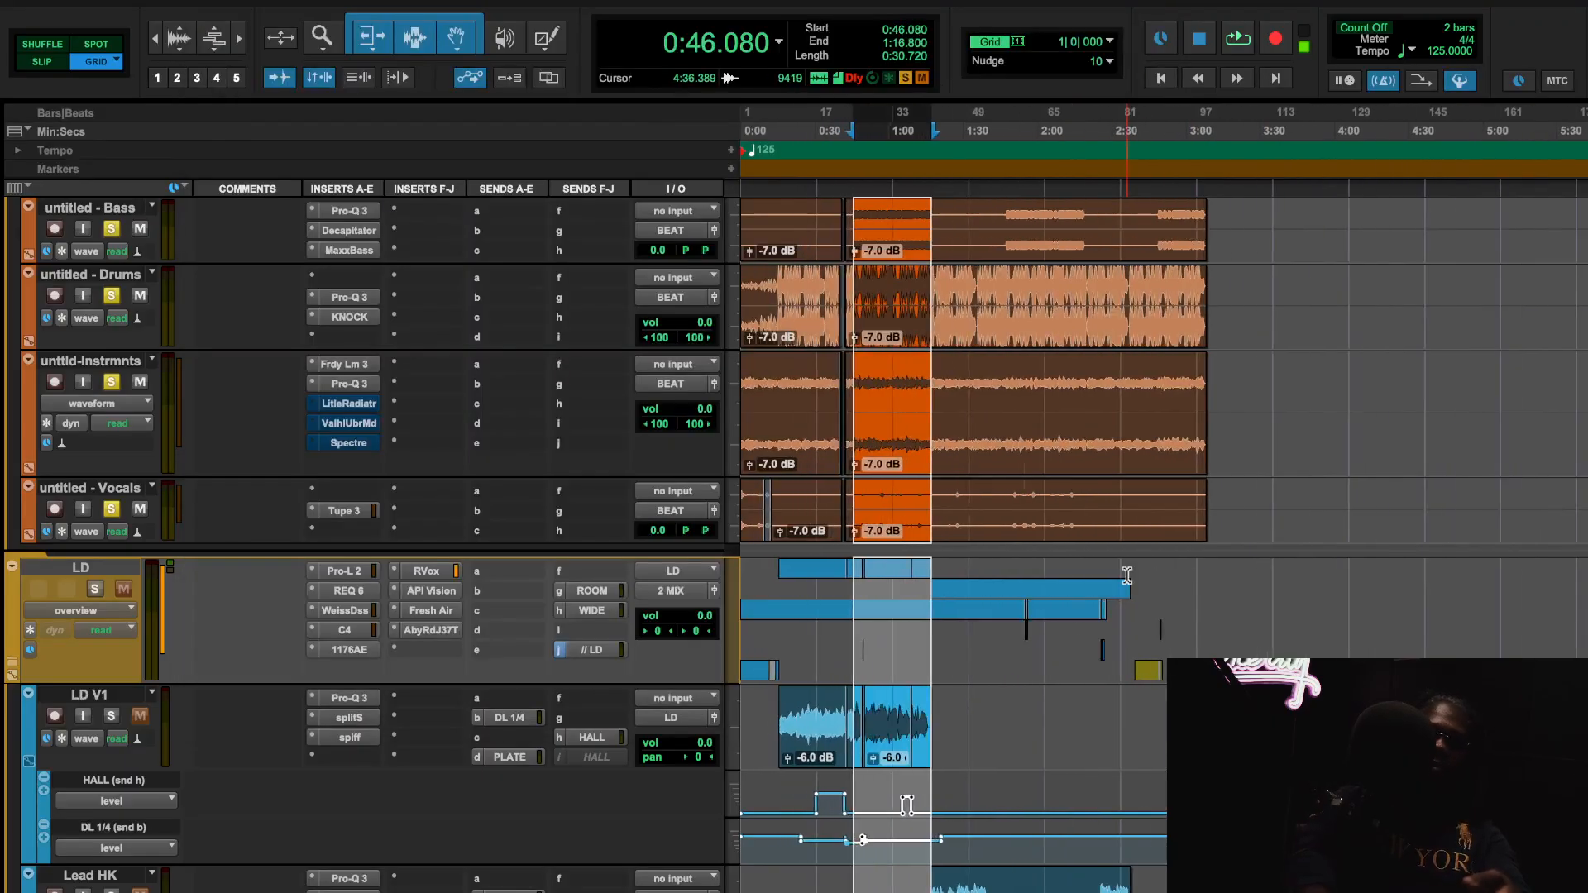
{"action": "scroll", "coordinate": [1130, 579], "scroll_direction": "up", "scroll_amount": 3}
{"action": "left_click", "coordinate": [940, 493]}
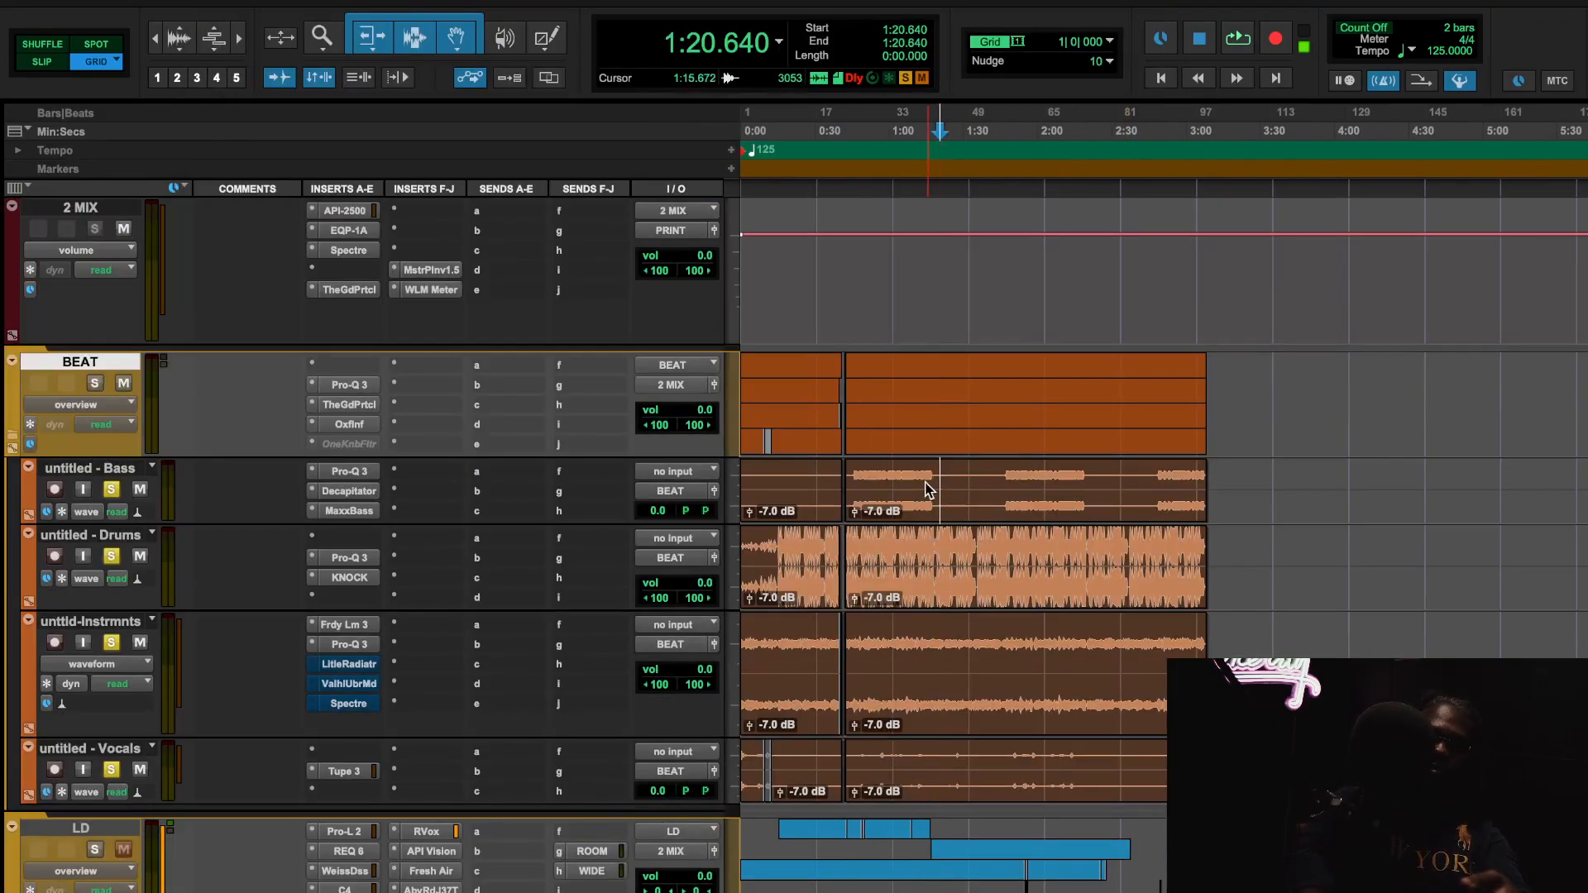
{"action": "key", "text": "space"}
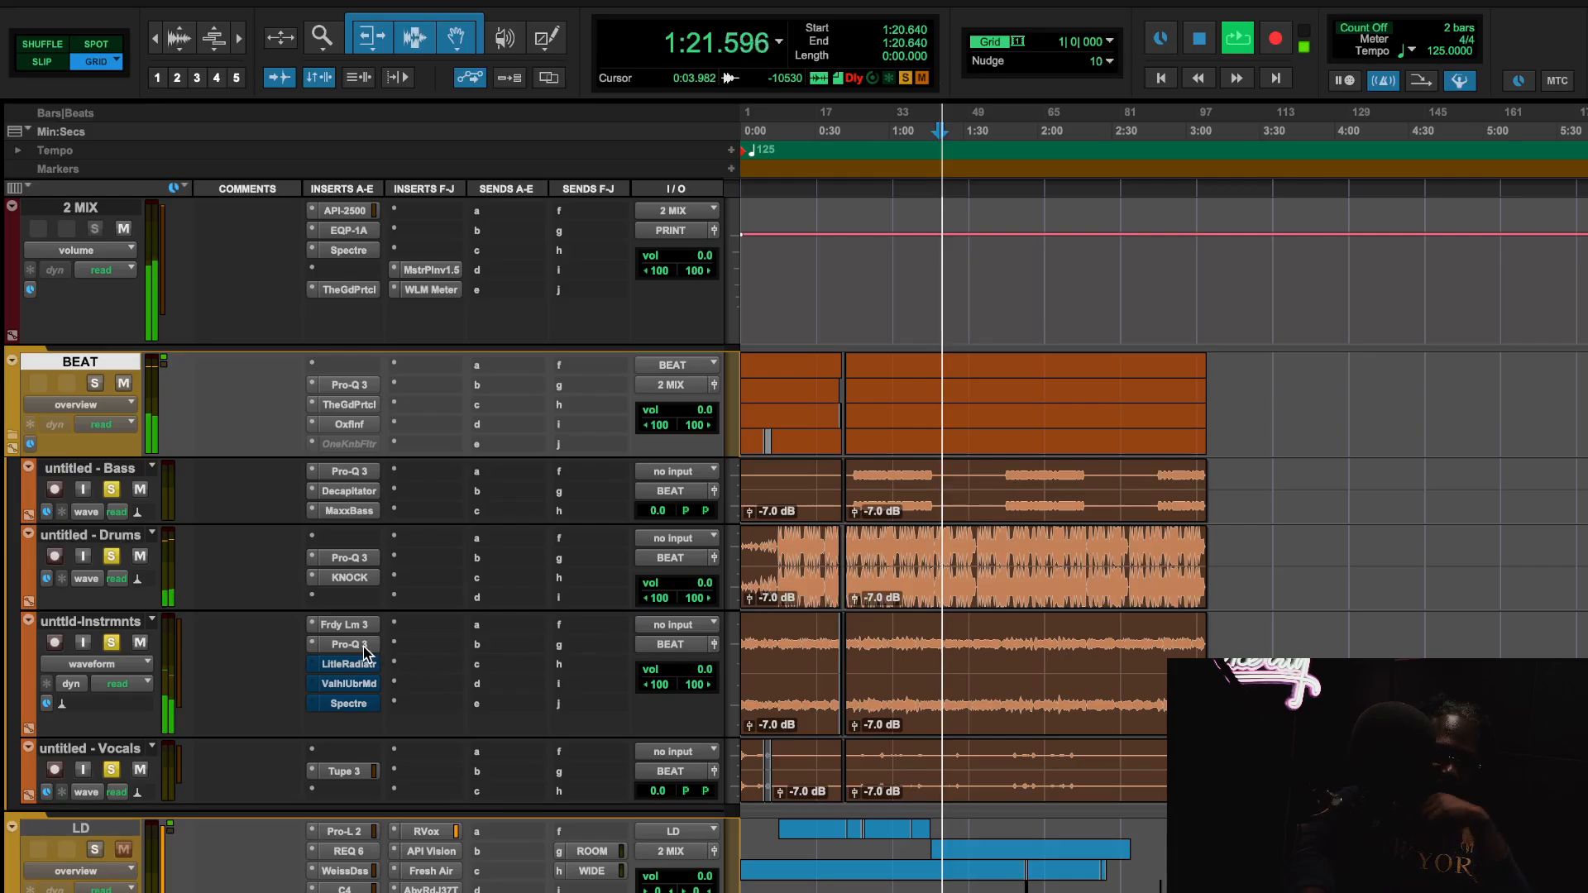
{"action": "left_click", "coordinate": [363, 650]}
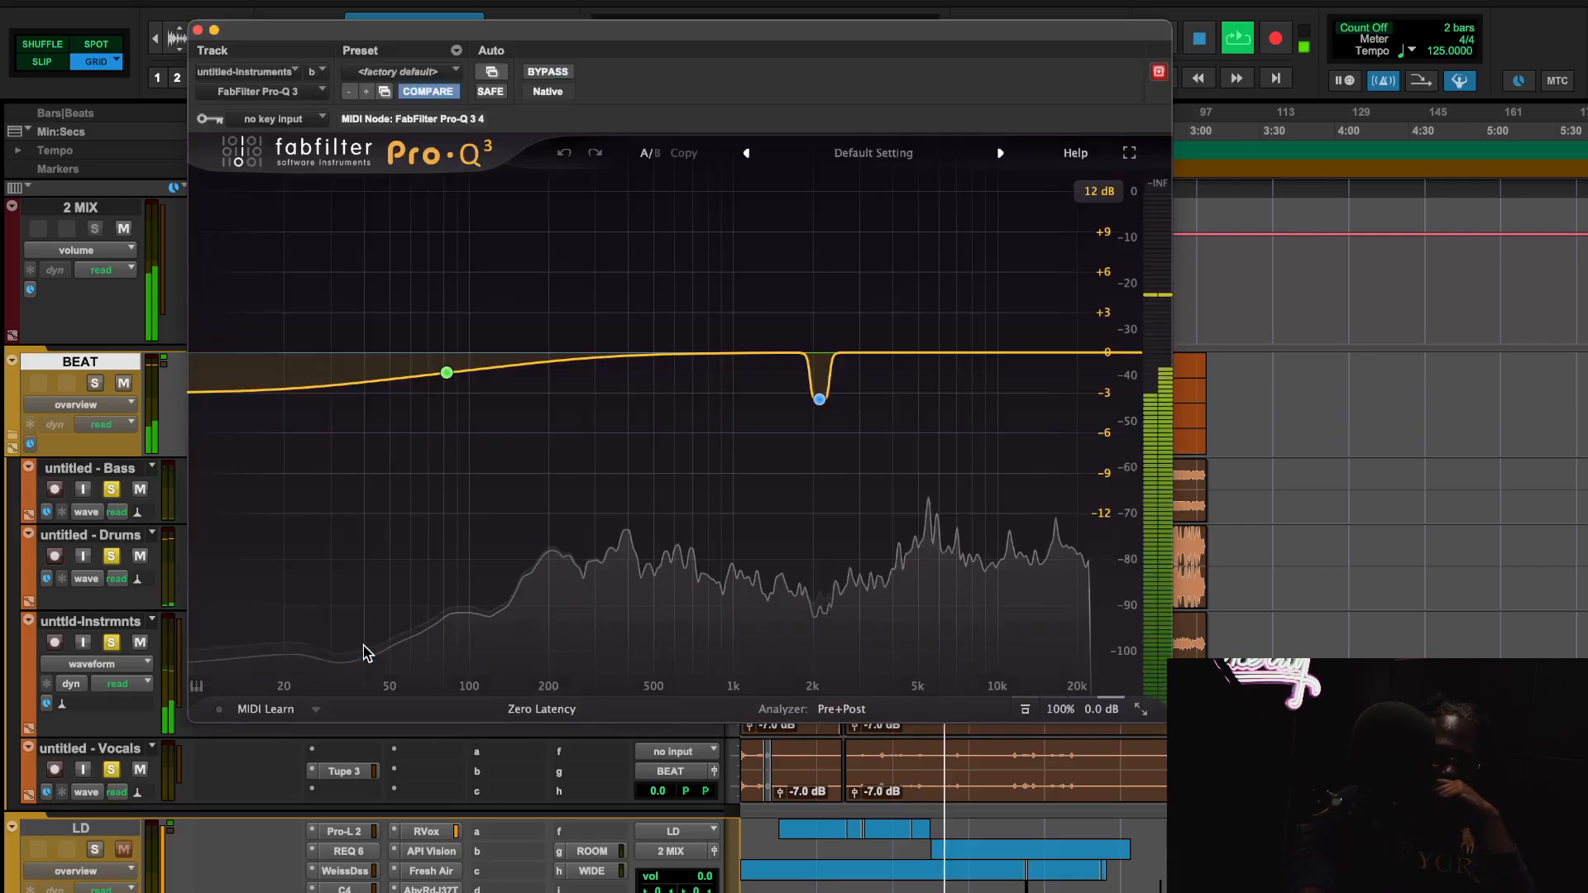
{"action": "left_click", "coordinate": [558, 73]}
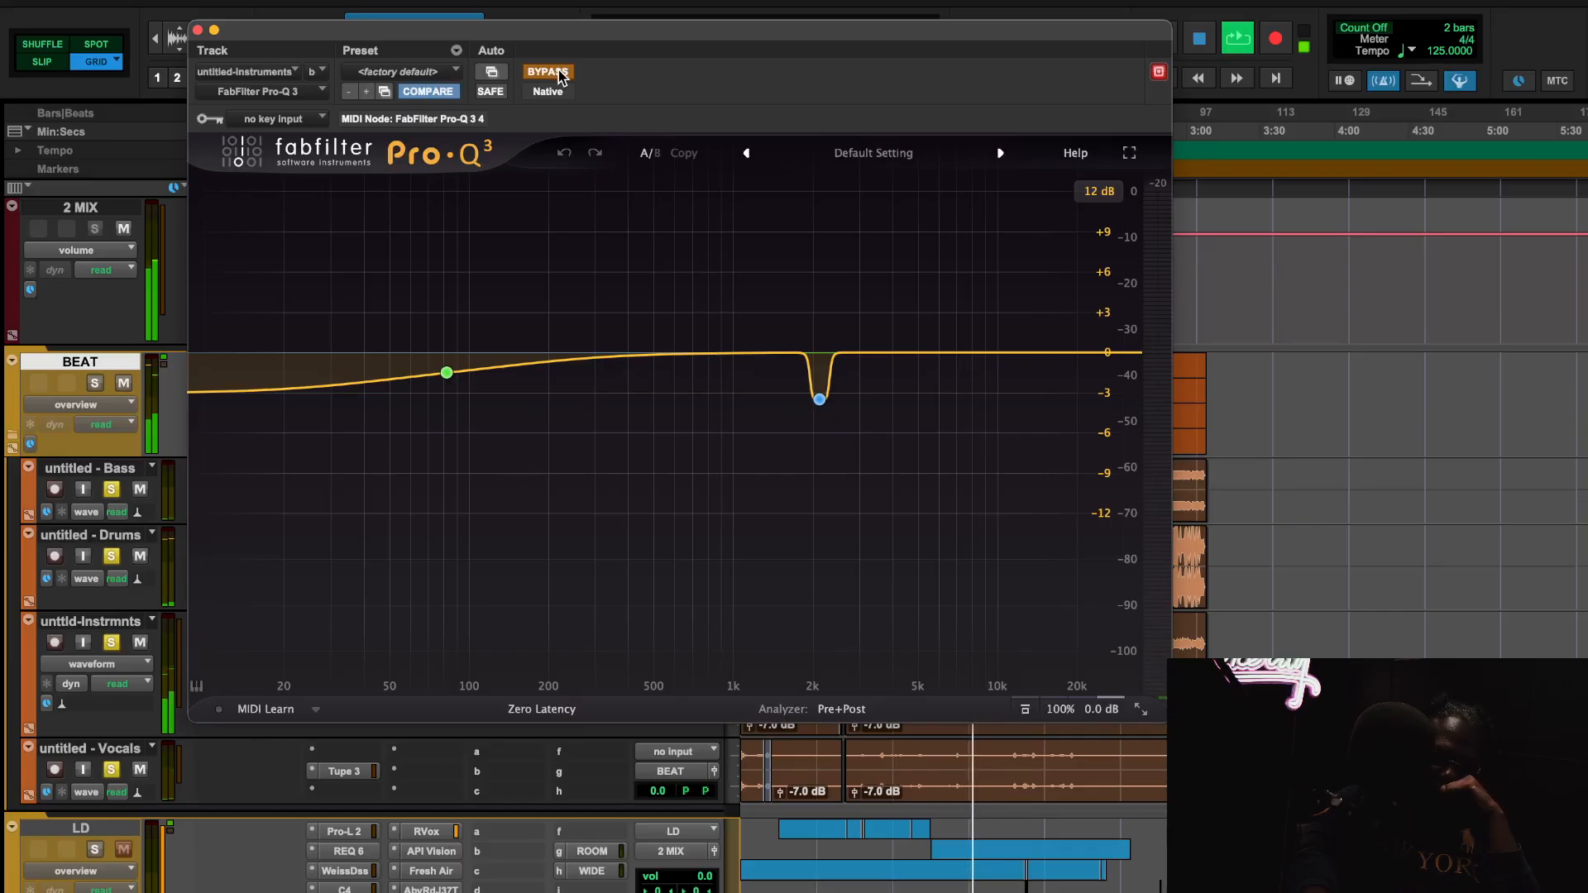
{"action": "left_click", "coordinate": [558, 73]}
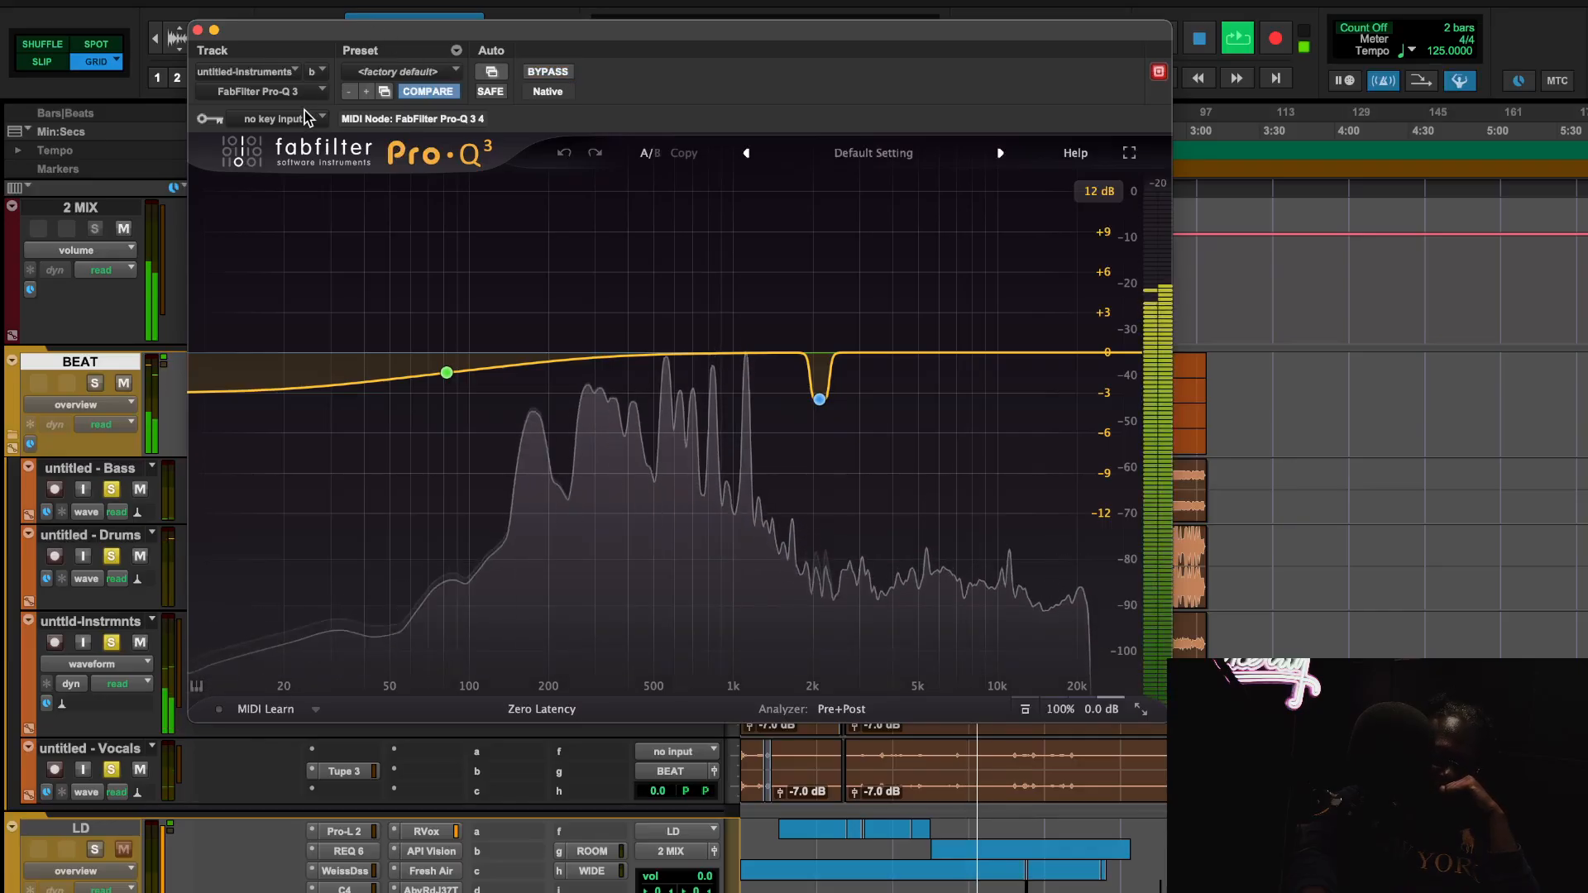
{"action": "left_click", "coordinate": [198, 31]}
{"action": "key", "text": "space"}
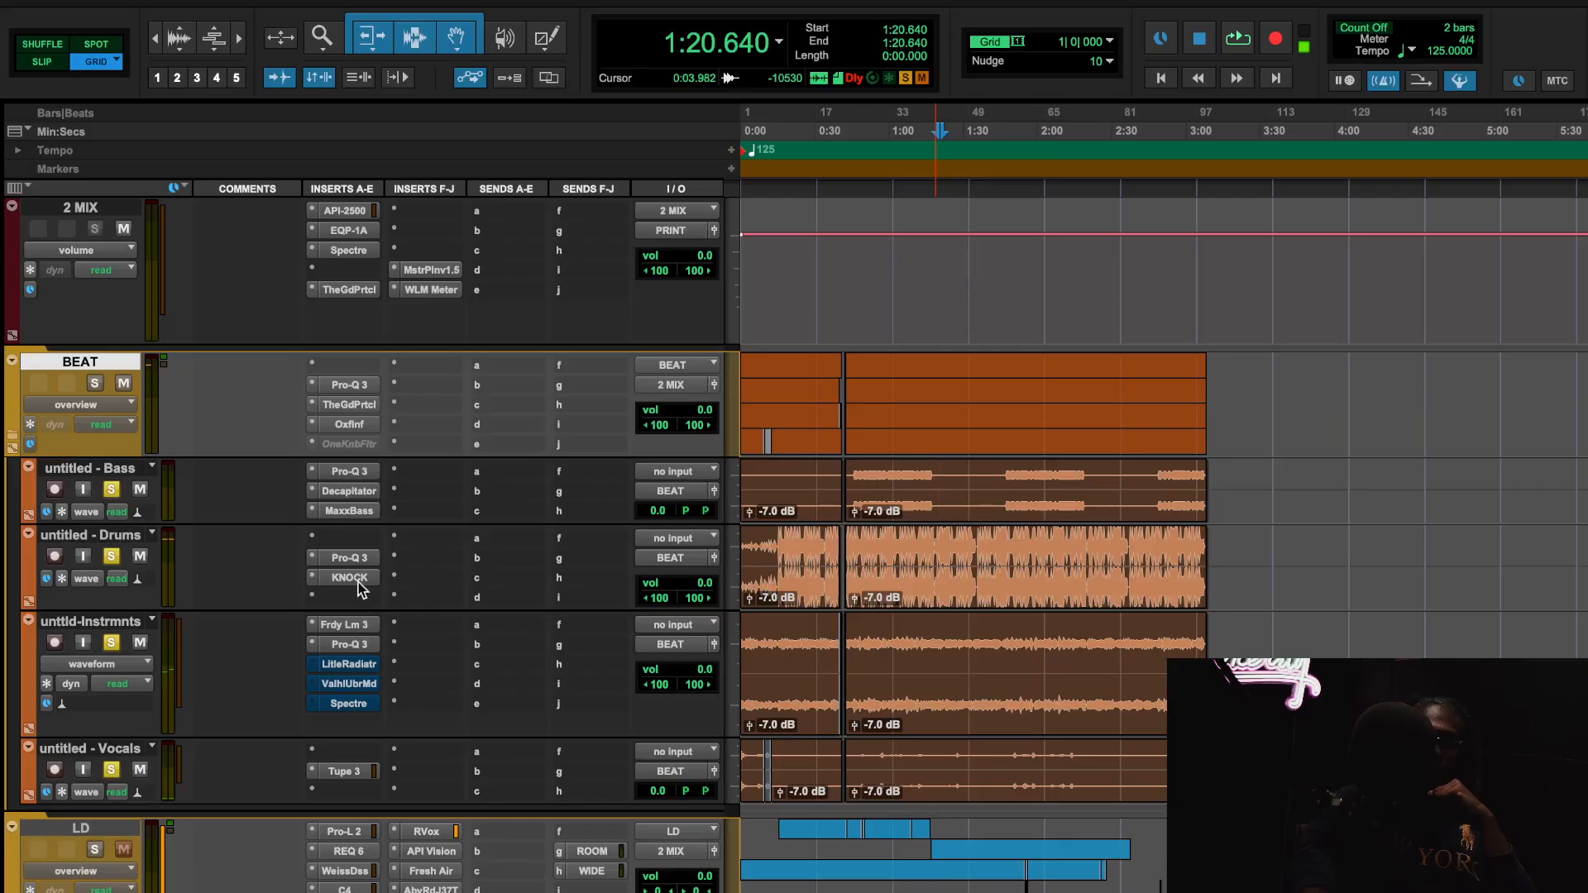
Solo the LD track too and compare the Instruments Pro-Q 3's 2119.5 Hz band off and on during playback, then close it and stop.
{"action": "left_click", "coordinate": [365, 646]}
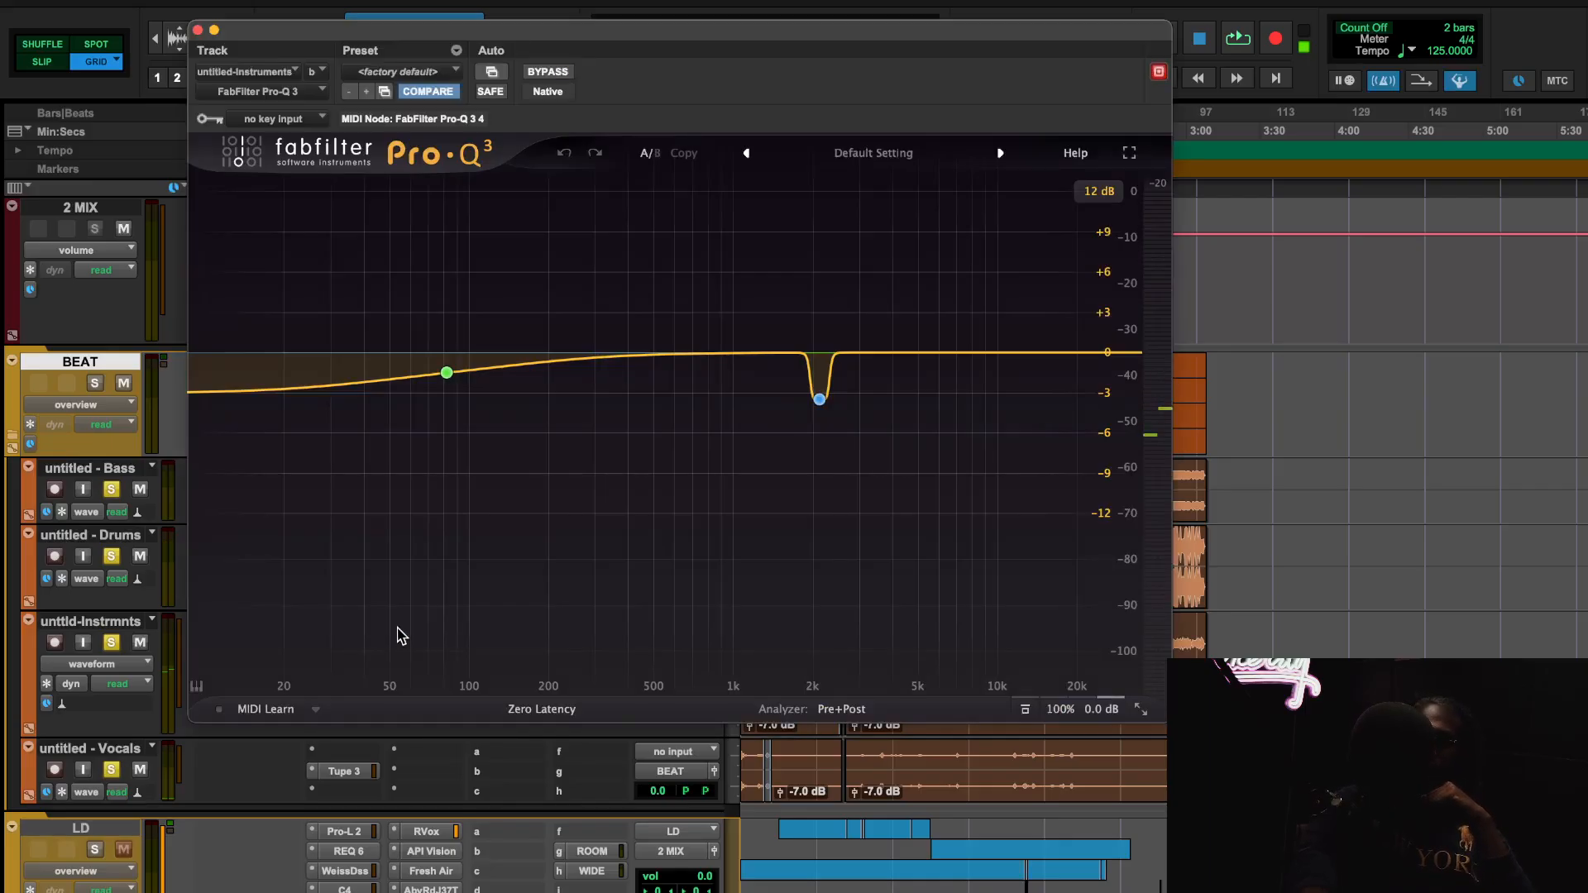
{"action": "left_click", "coordinate": [95, 850]}
{"action": "key", "text": "space"}
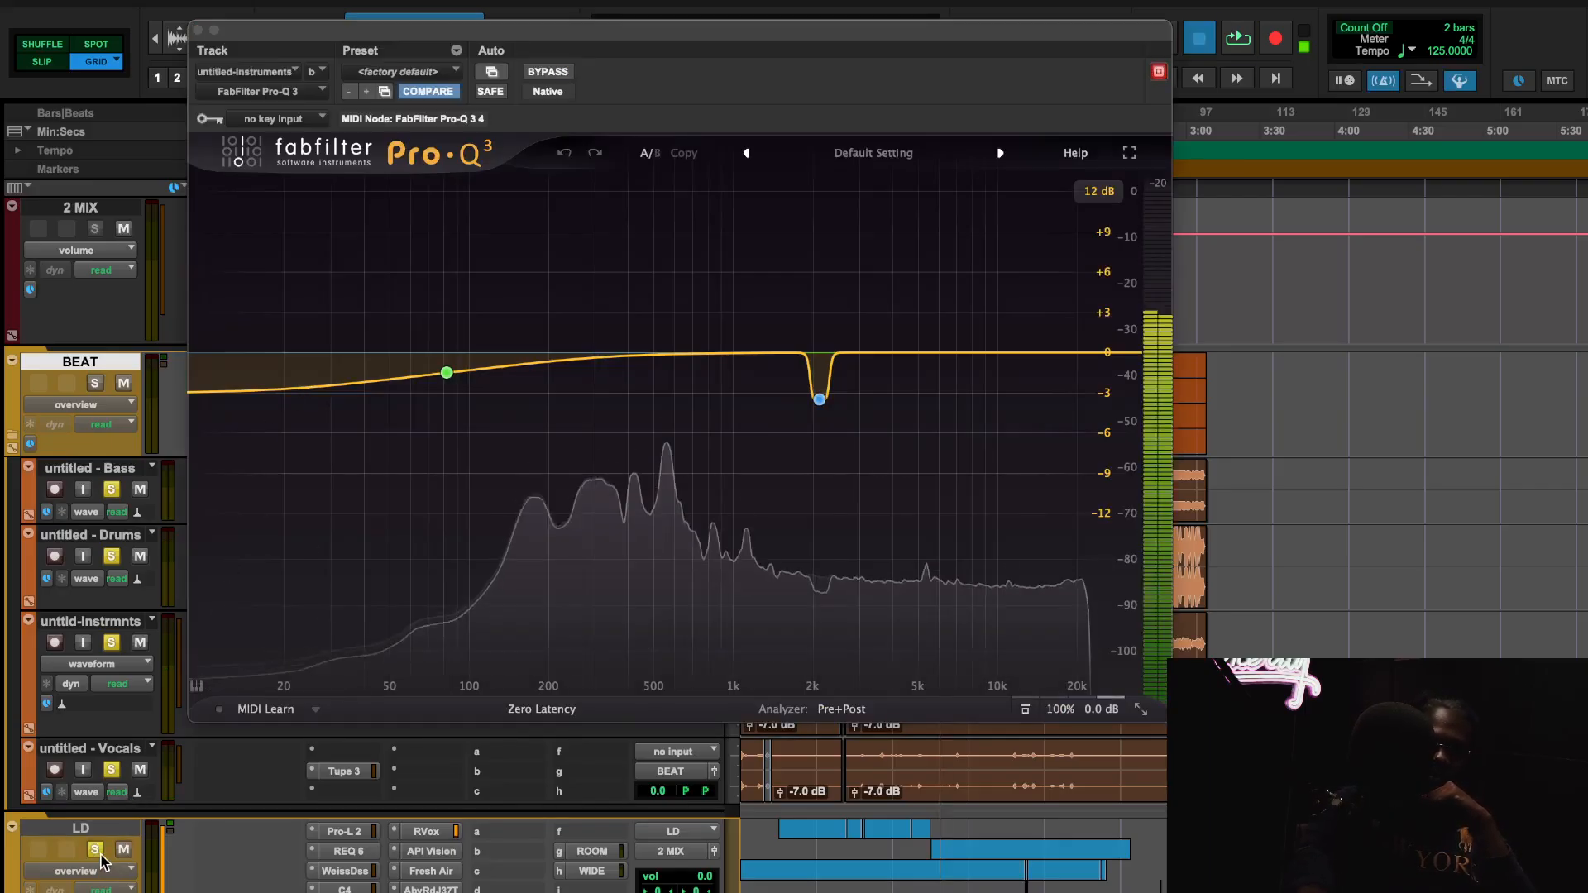
{"action": "mouse_move", "coordinate": [807, 389]}
{"action": "left_click", "coordinate": [765, 438]}
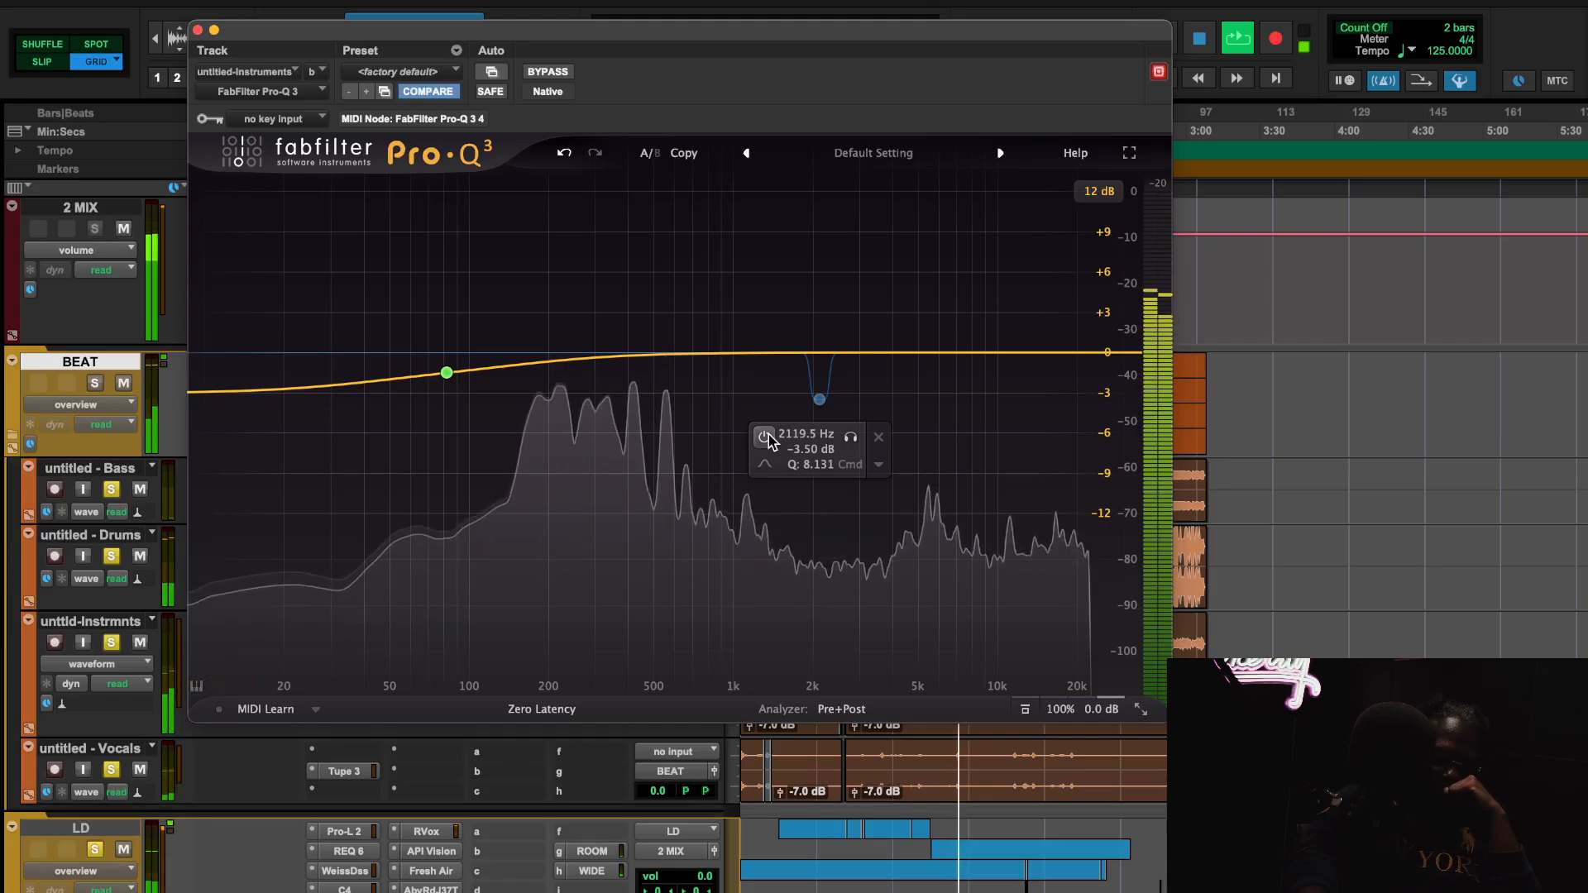
{"action": "left_click", "coordinate": [765, 437]}
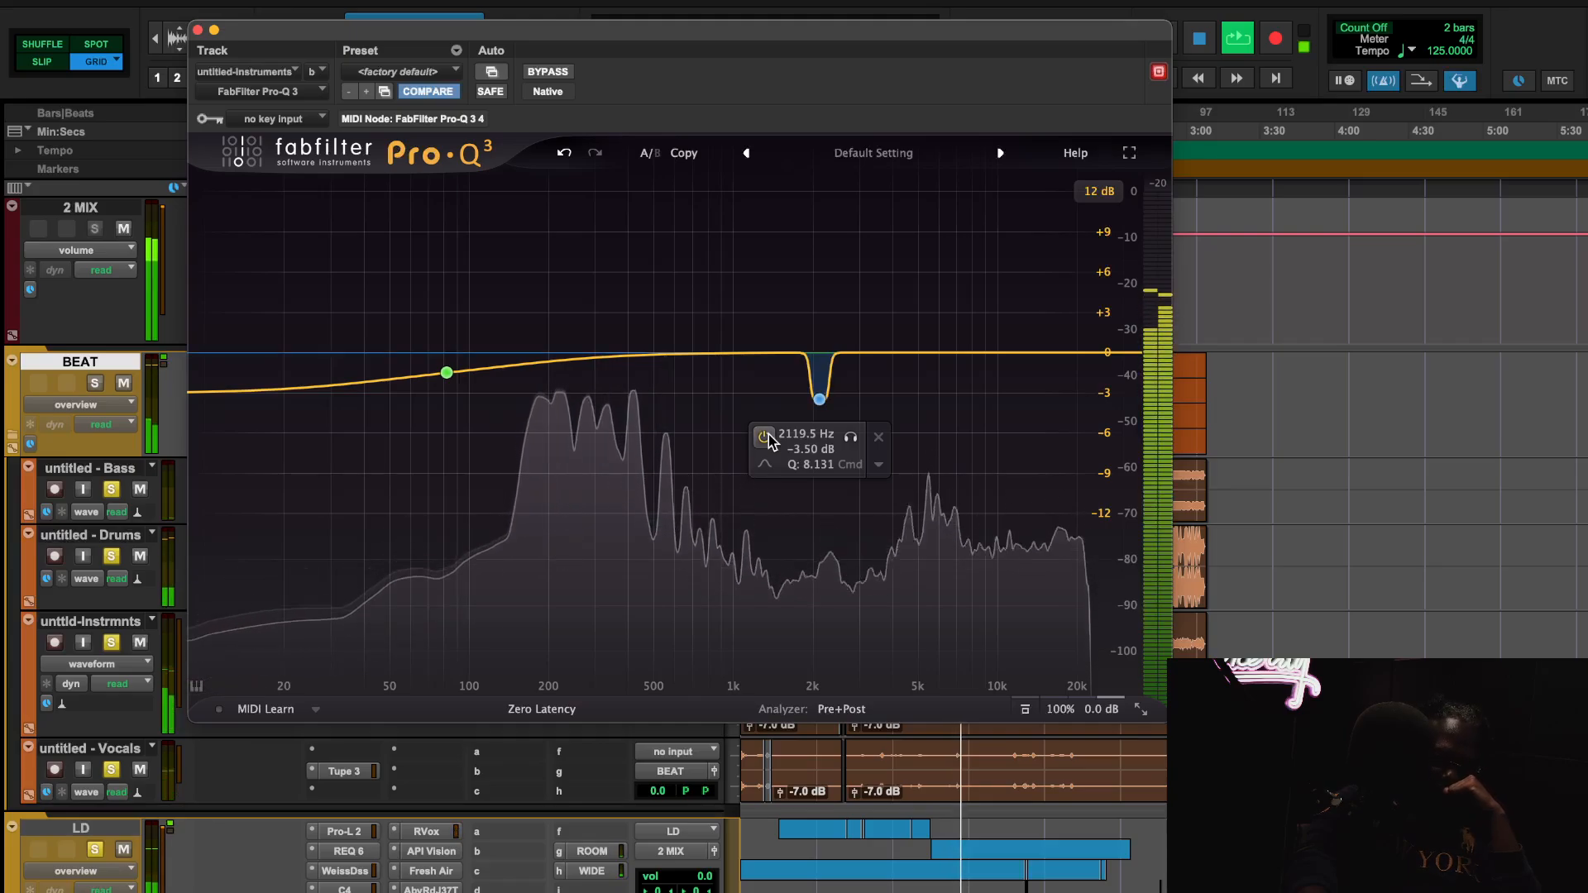
{"action": "left_click", "coordinate": [197, 30]}
{"action": "key", "text": "space"}
Take the Little Radiator insert on the Instruments track out of bypass and open its window.
{"action": "right_click", "coordinate": [385, 664]}
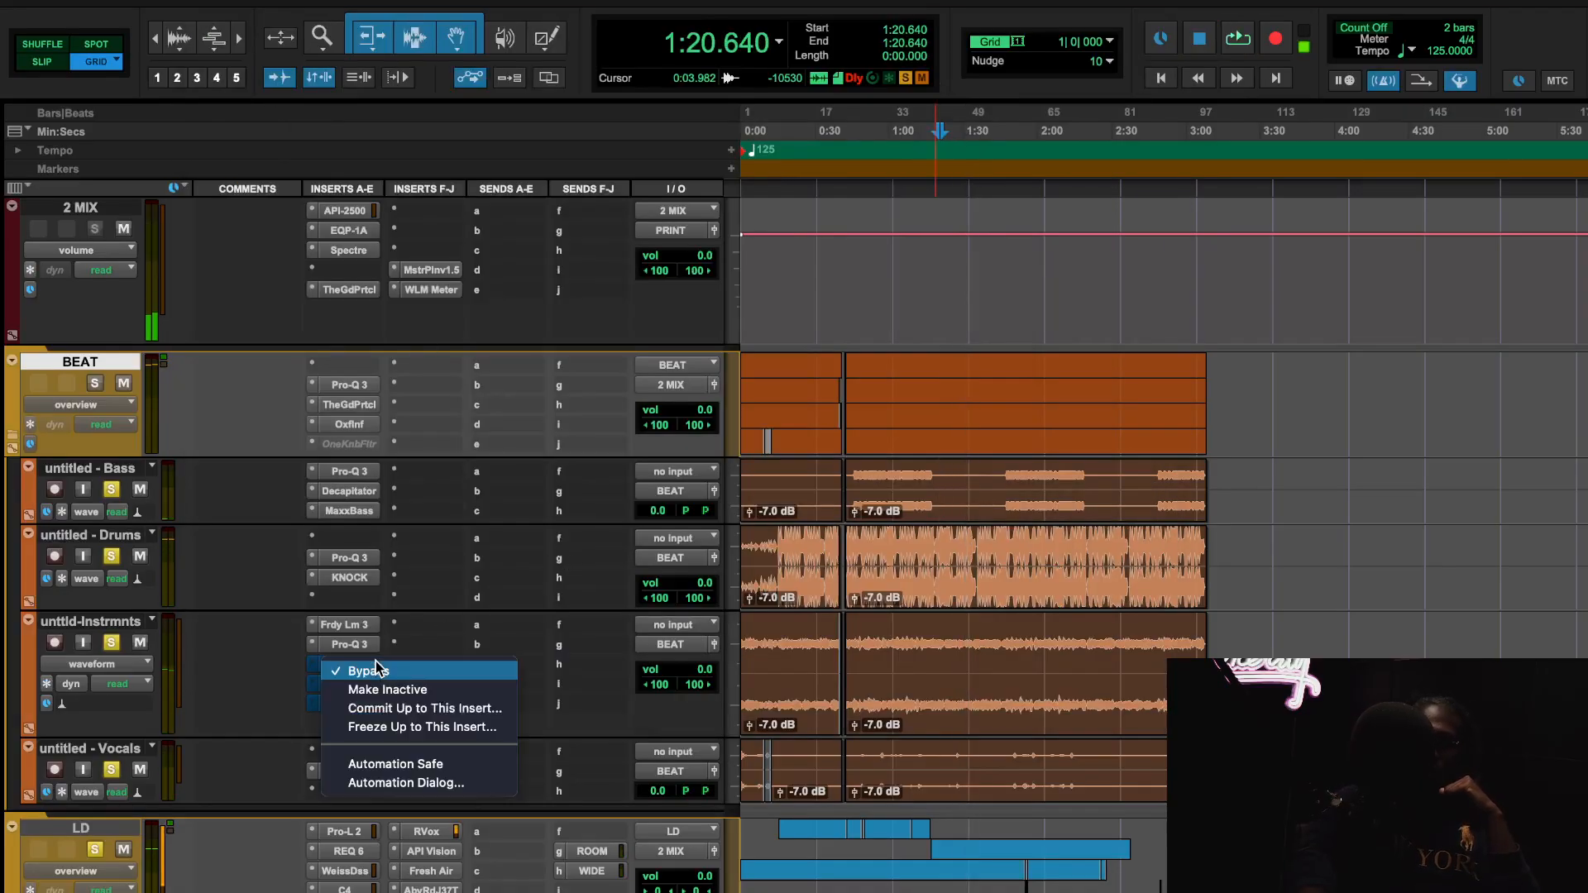
{"action": "left_click", "coordinate": [364, 666]}
{"action": "left_click", "coordinate": [364, 666]}
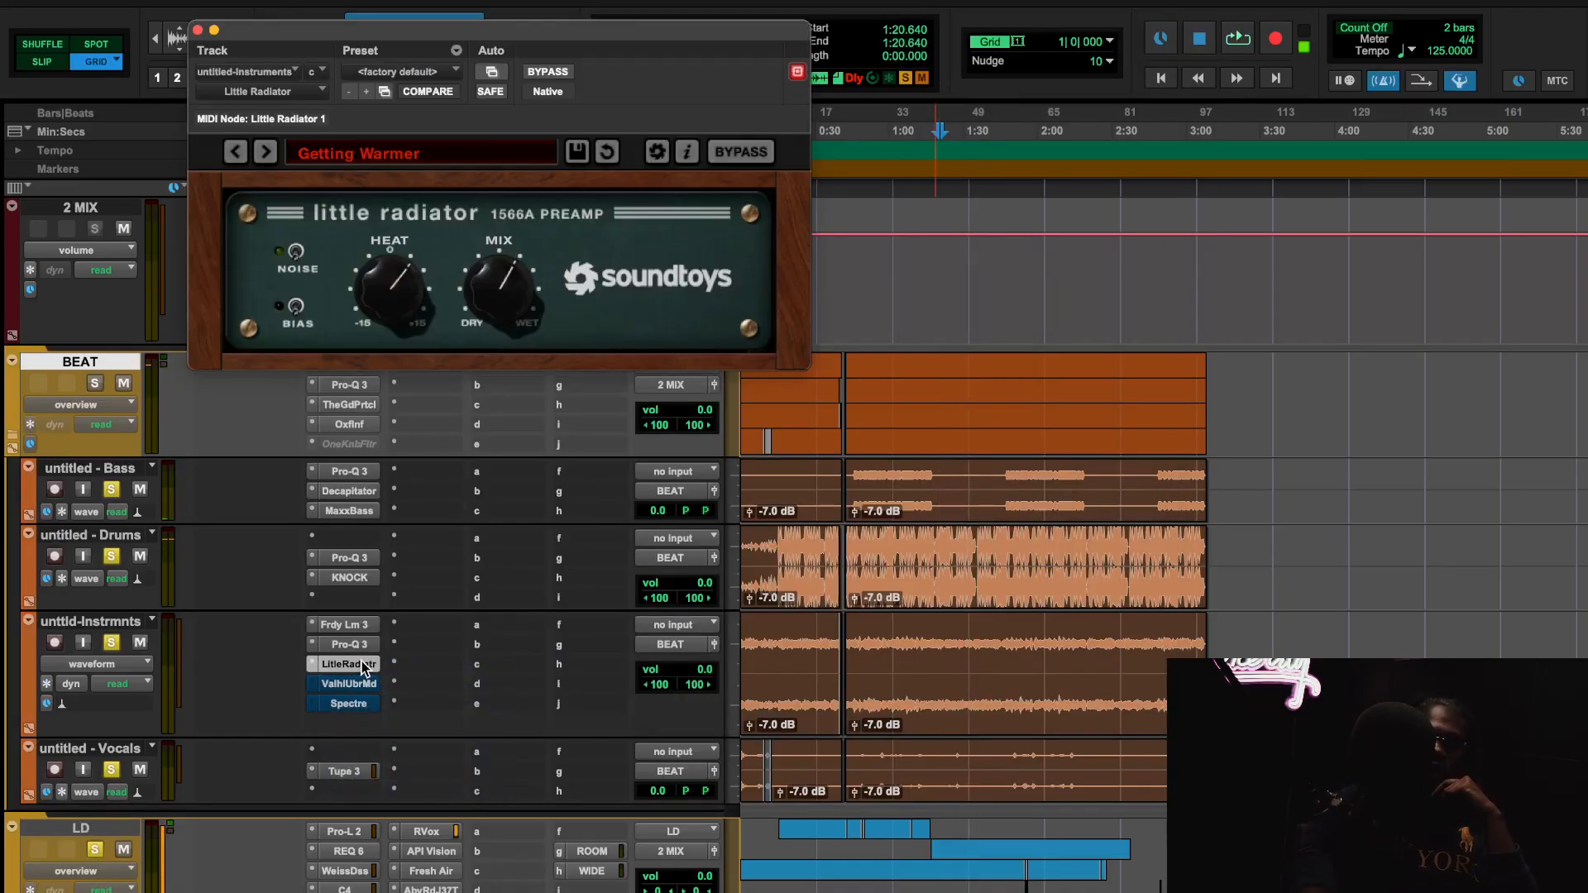
Play from 1:20.640 and again from the session start, comparing Little Radiator bypassed and active on the Instruments track.
{"action": "key", "text": "space"}
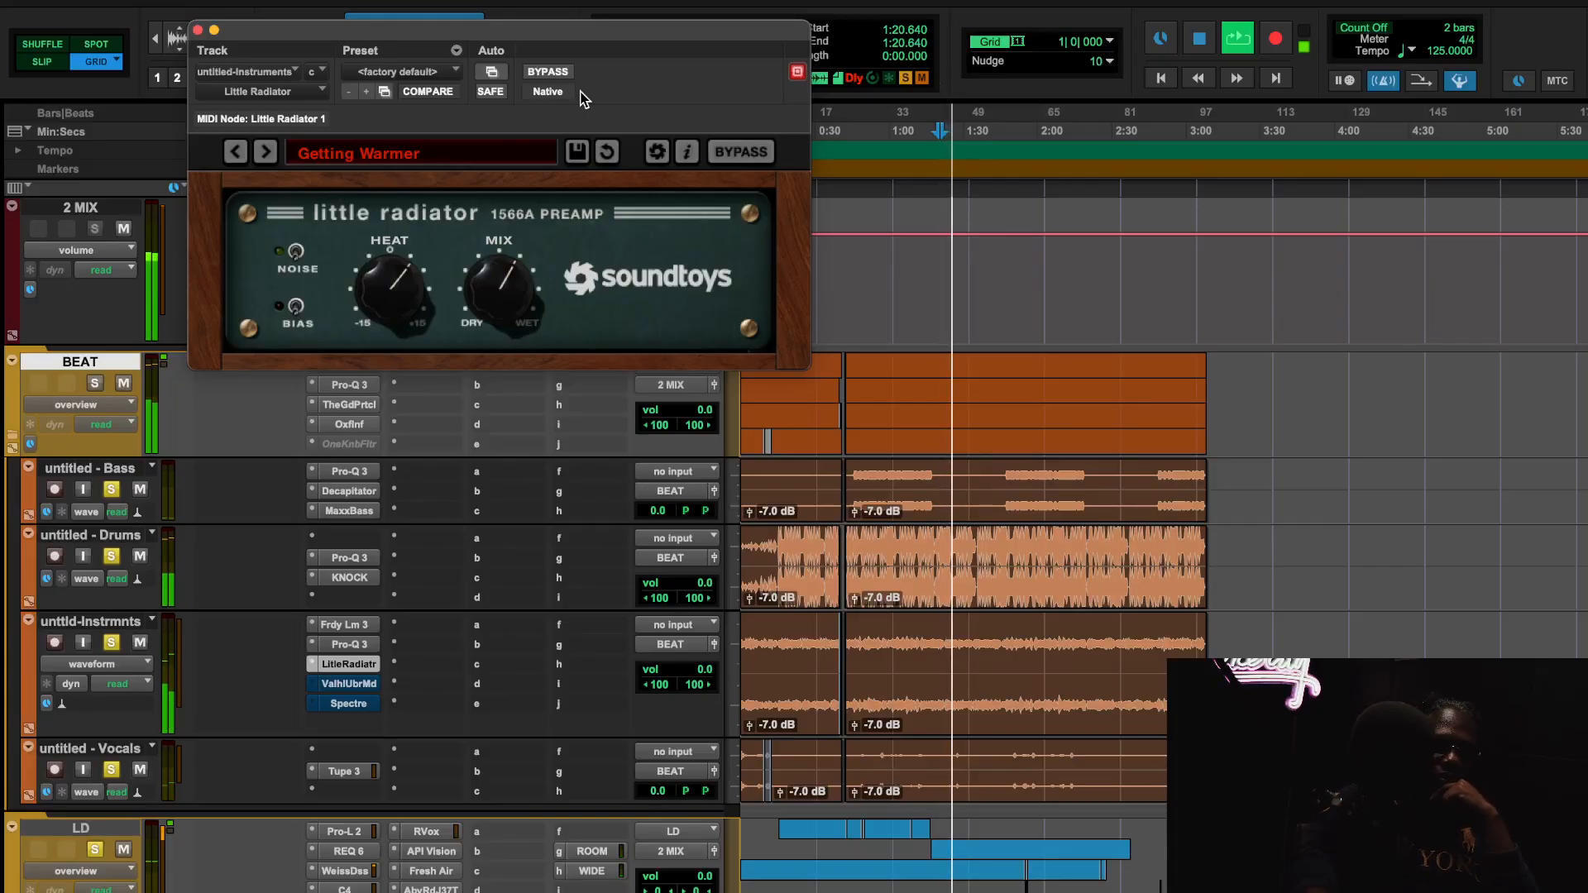
{"action": "left_click", "coordinate": [549, 72]}
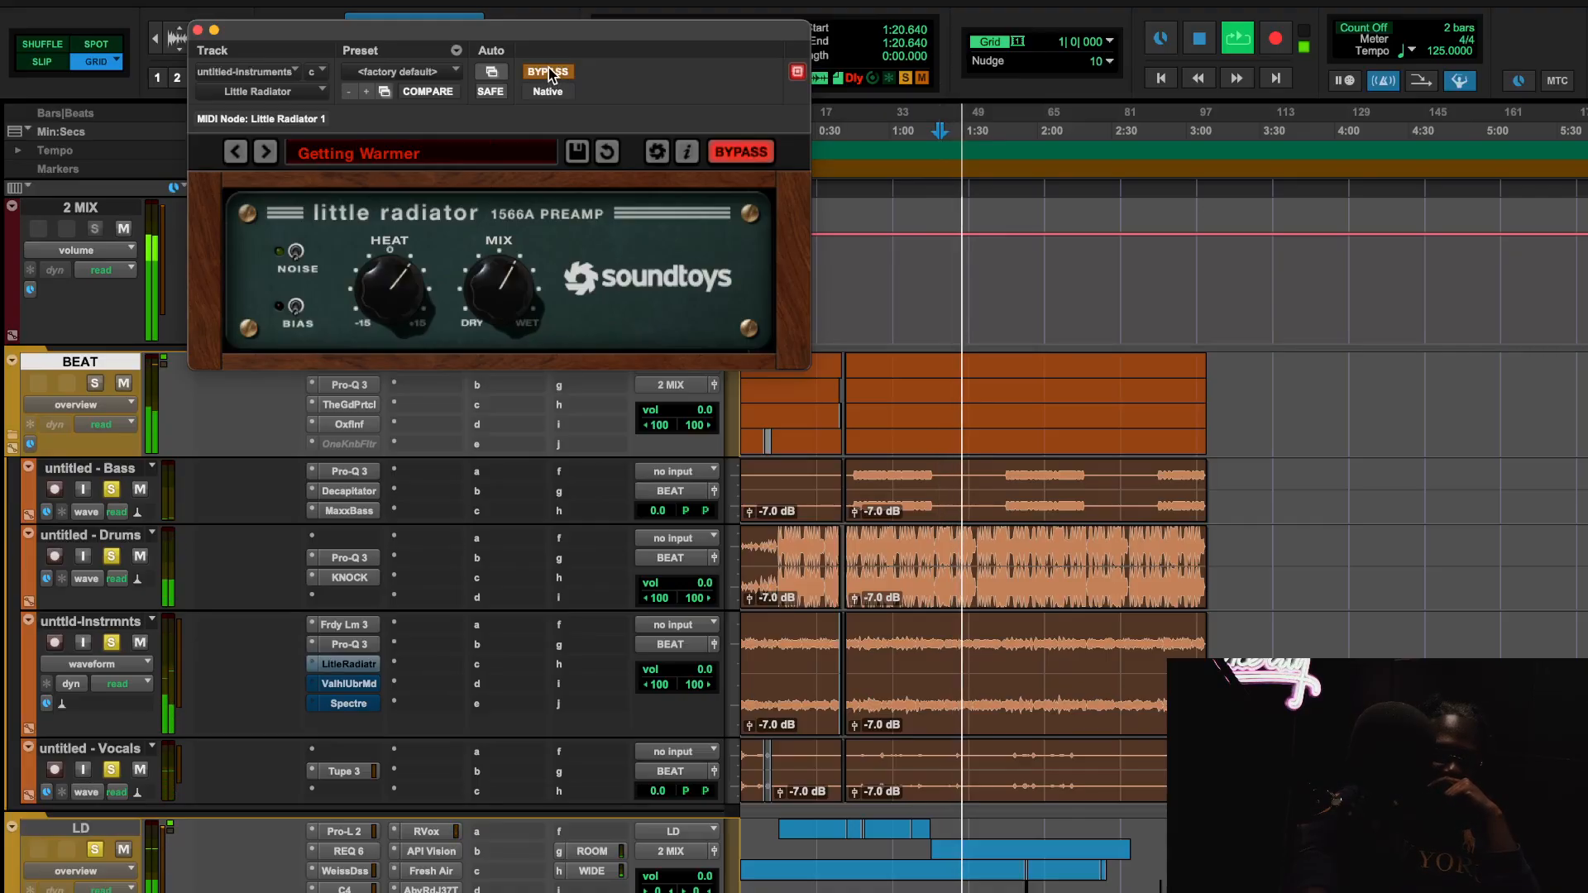
{"action": "scroll", "coordinate": [944, 433], "scroll_direction": "up", "scroll_amount": 3}
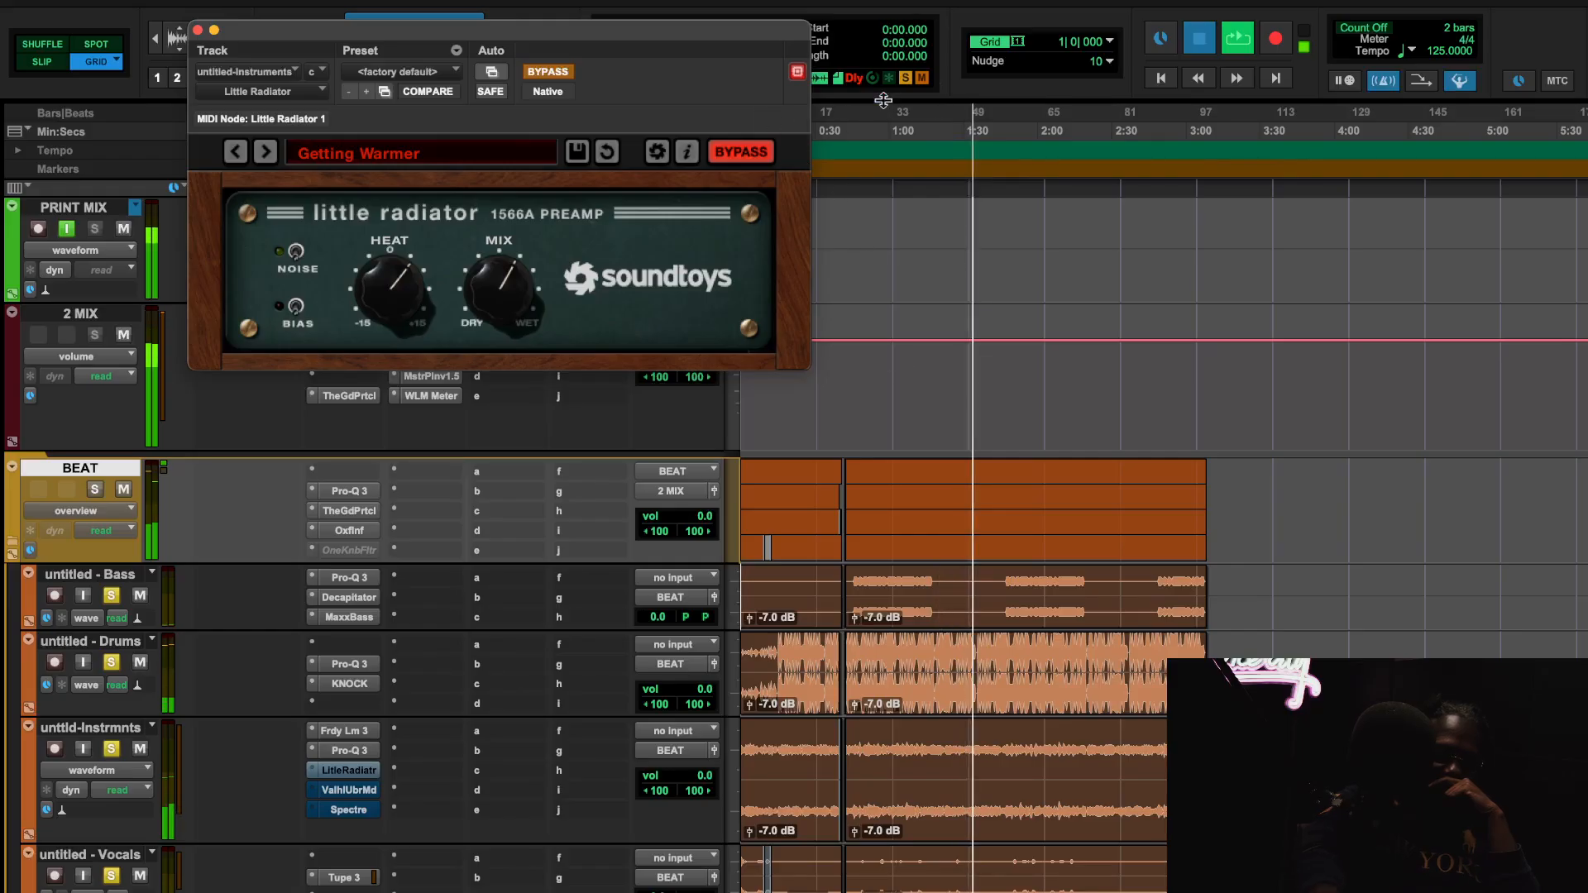
{"action": "key", "text": "Return"}
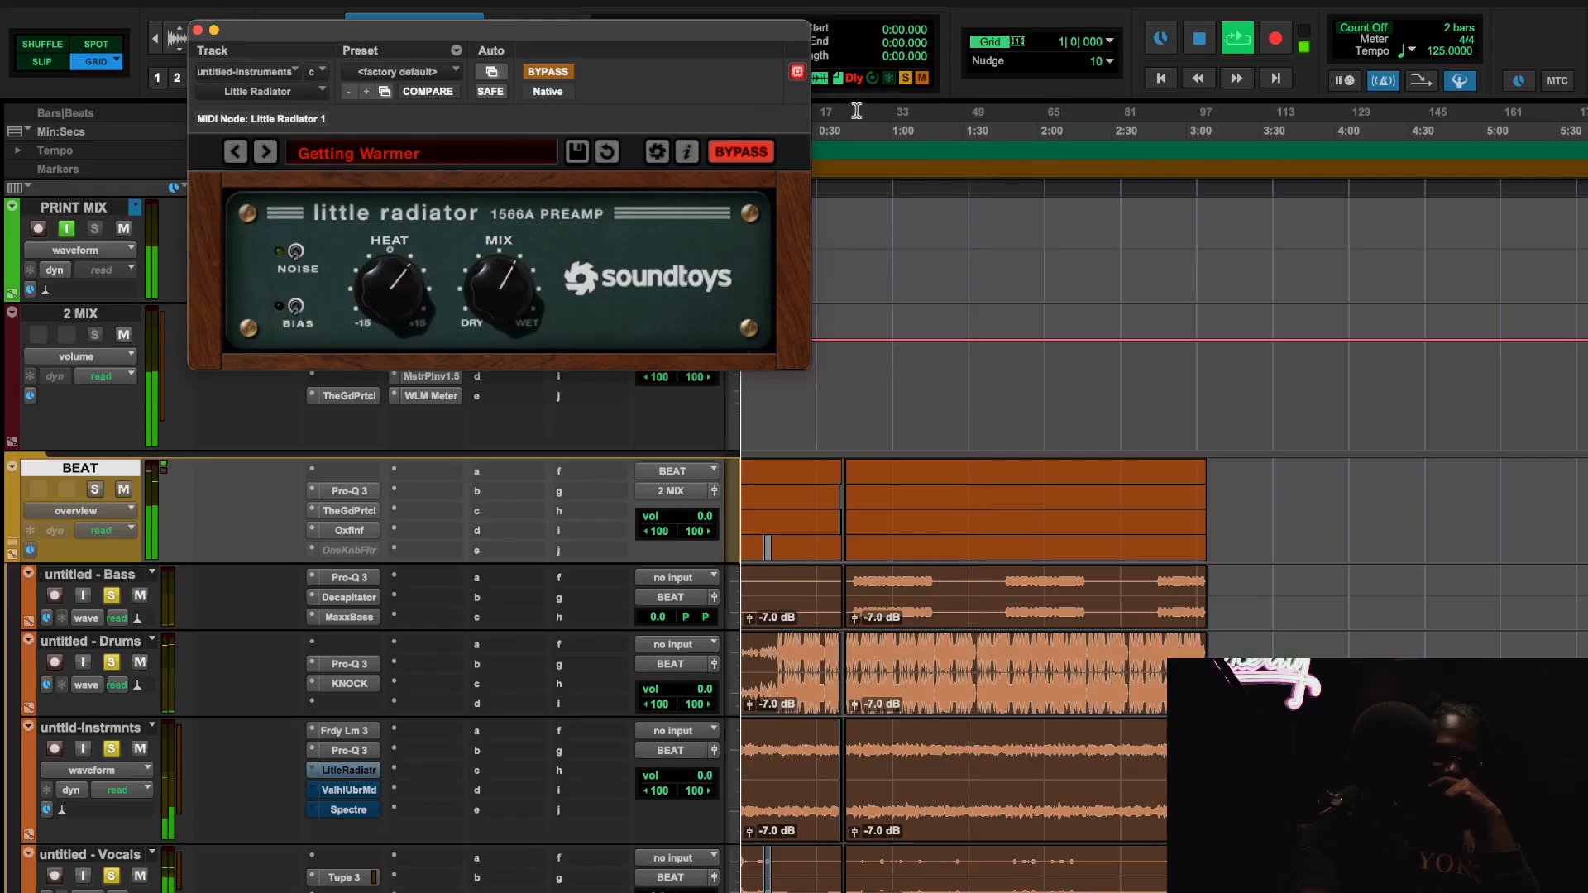
{"action": "left_click", "coordinate": [539, 73]}
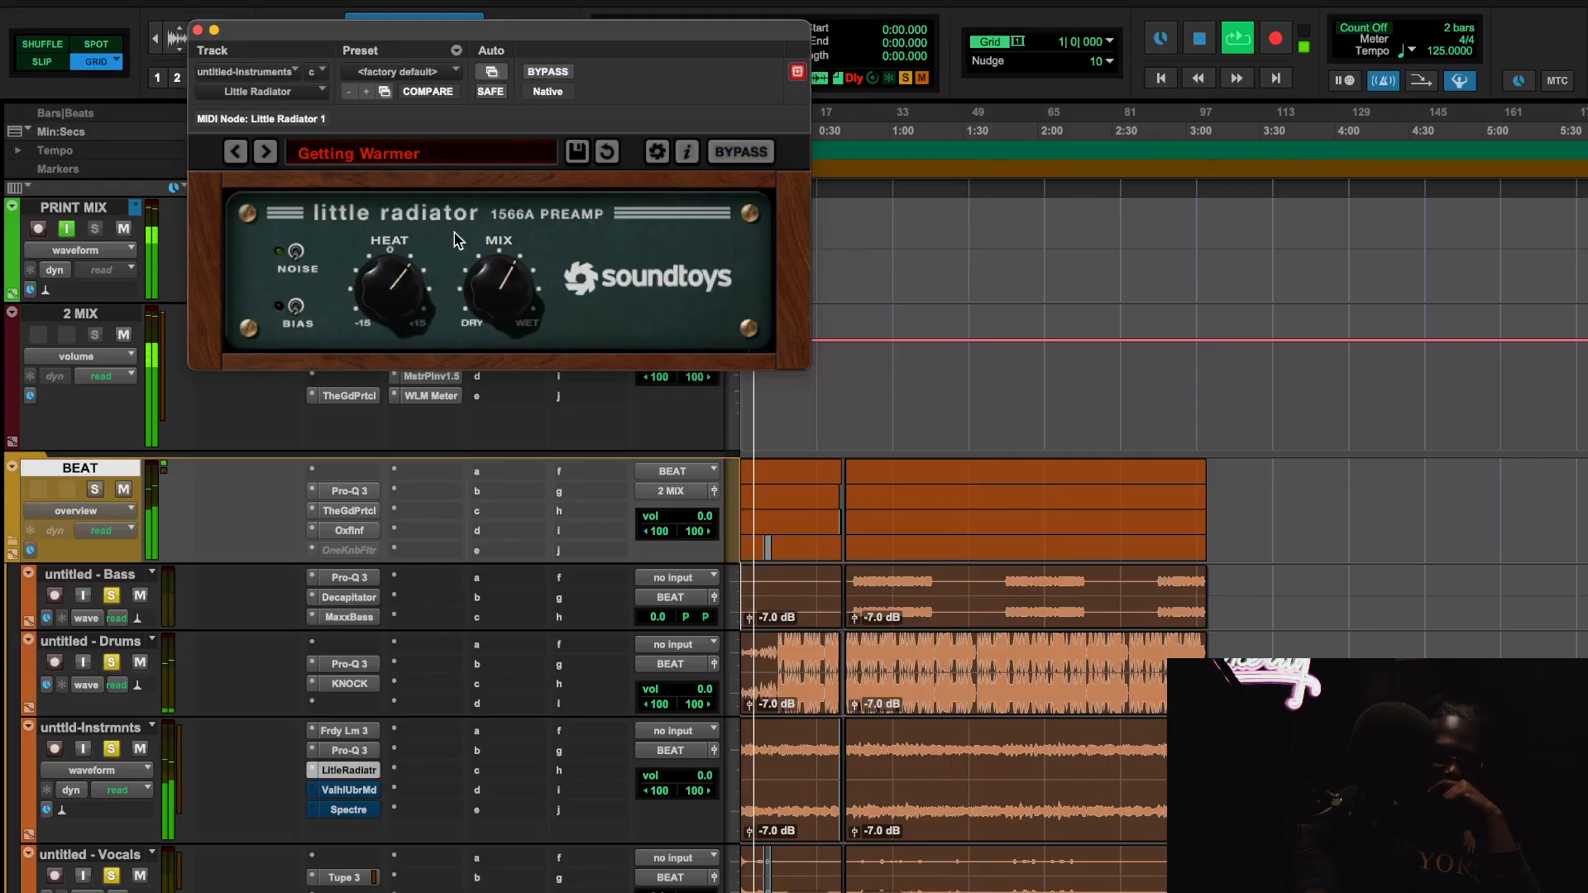
Take the ValhallaUberMod insert on the Instruments track out of bypass and unsolo the LD track.
{"action": "right_click", "coordinate": [375, 784]}
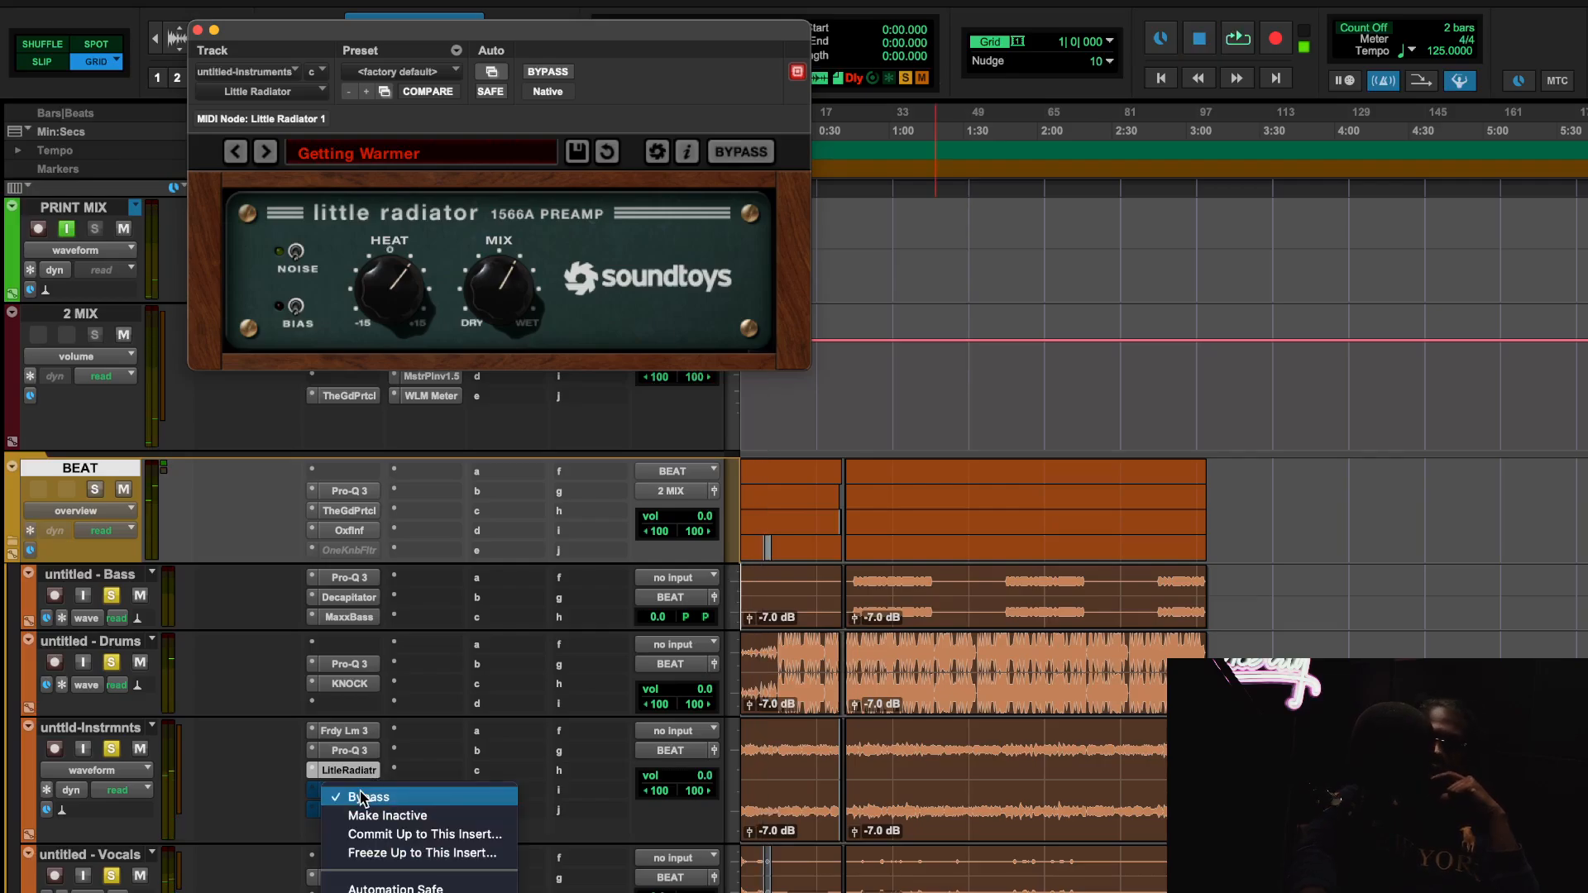
{"action": "left_click", "coordinate": [356, 796]}
{"action": "scroll", "coordinate": [233, 851], "scroll_direction": "down", "scroll_amount": 5}
{"action": "left_click", "coordinate": [95, 702]}
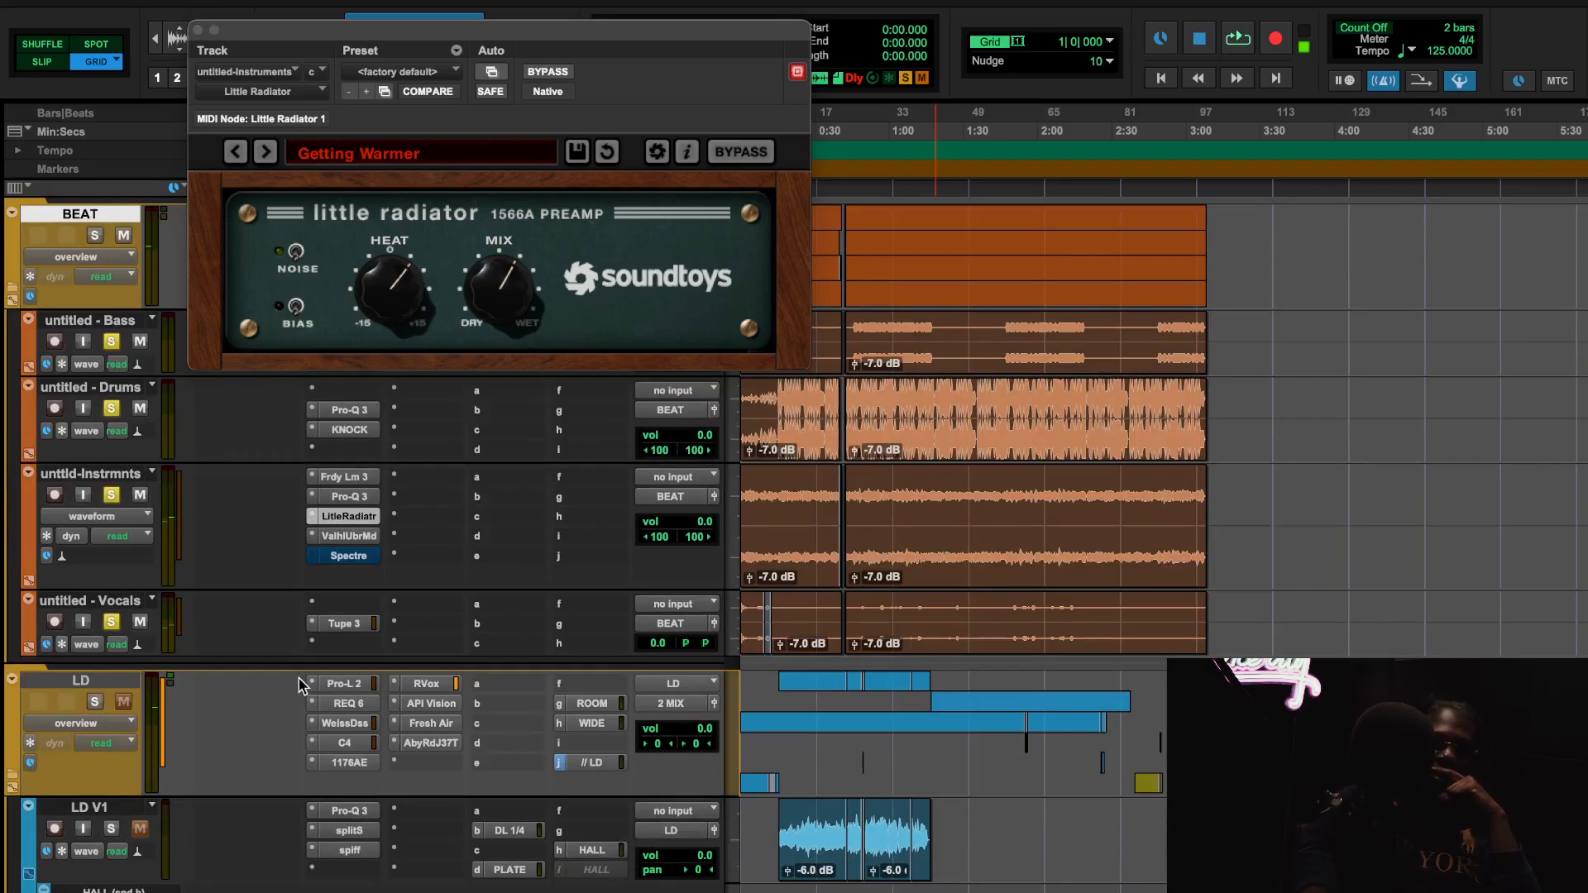
Open ValhallaUberMod on the Instruments track and examine its Chorus presets without loading another one.
{"action": "scroll", "coordinate": [299, 685], "scroll_direction": "up", "scroll_amount": 3}
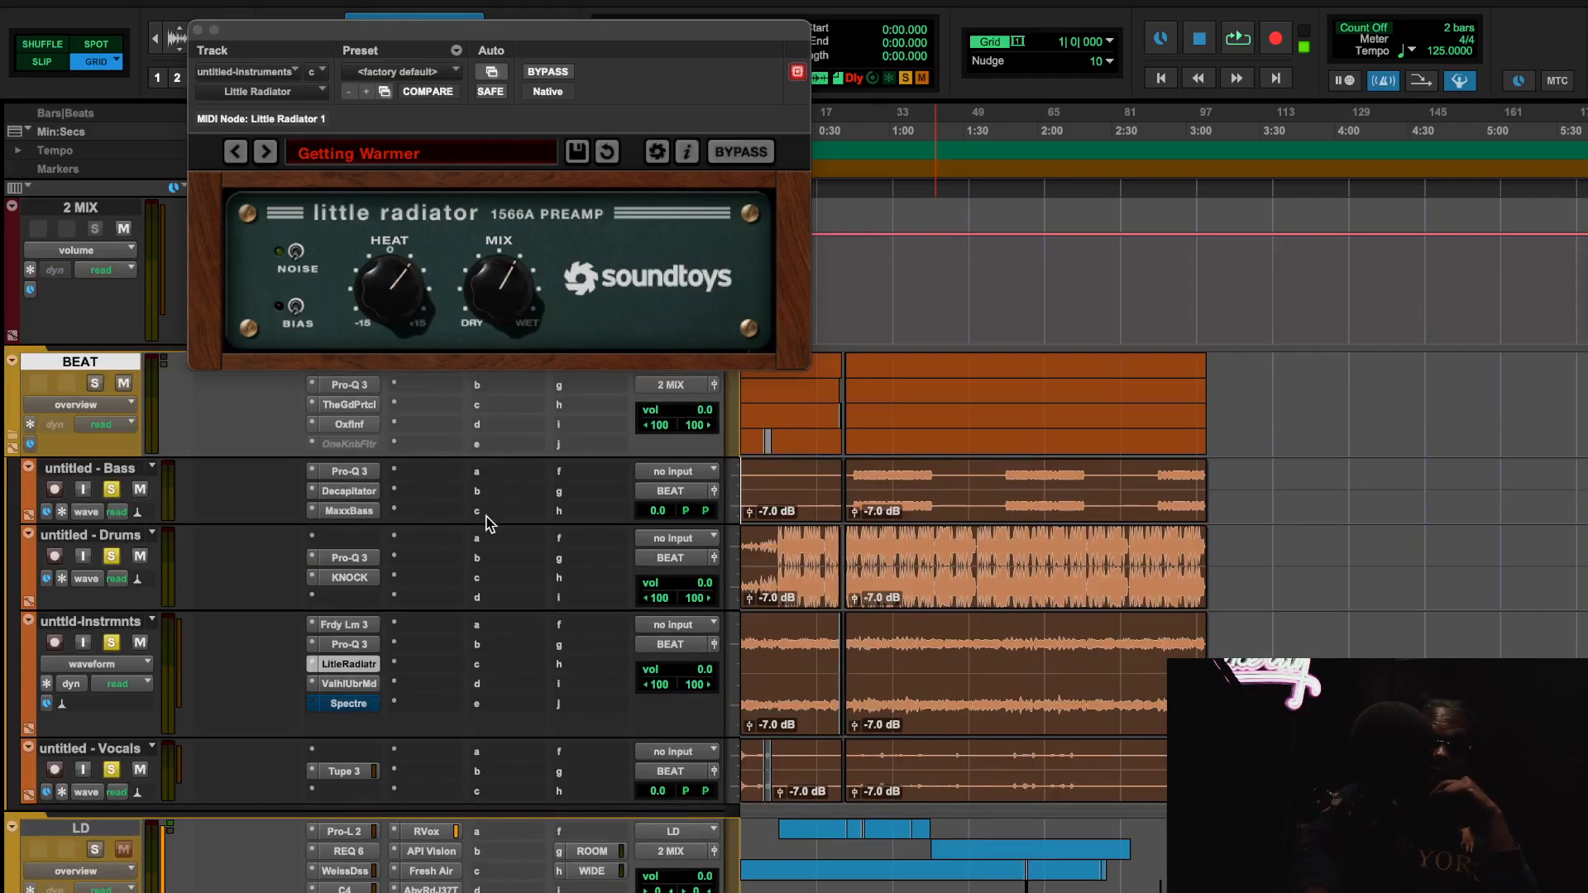
{"action": "left_click", "coordinate": [367, 686]}
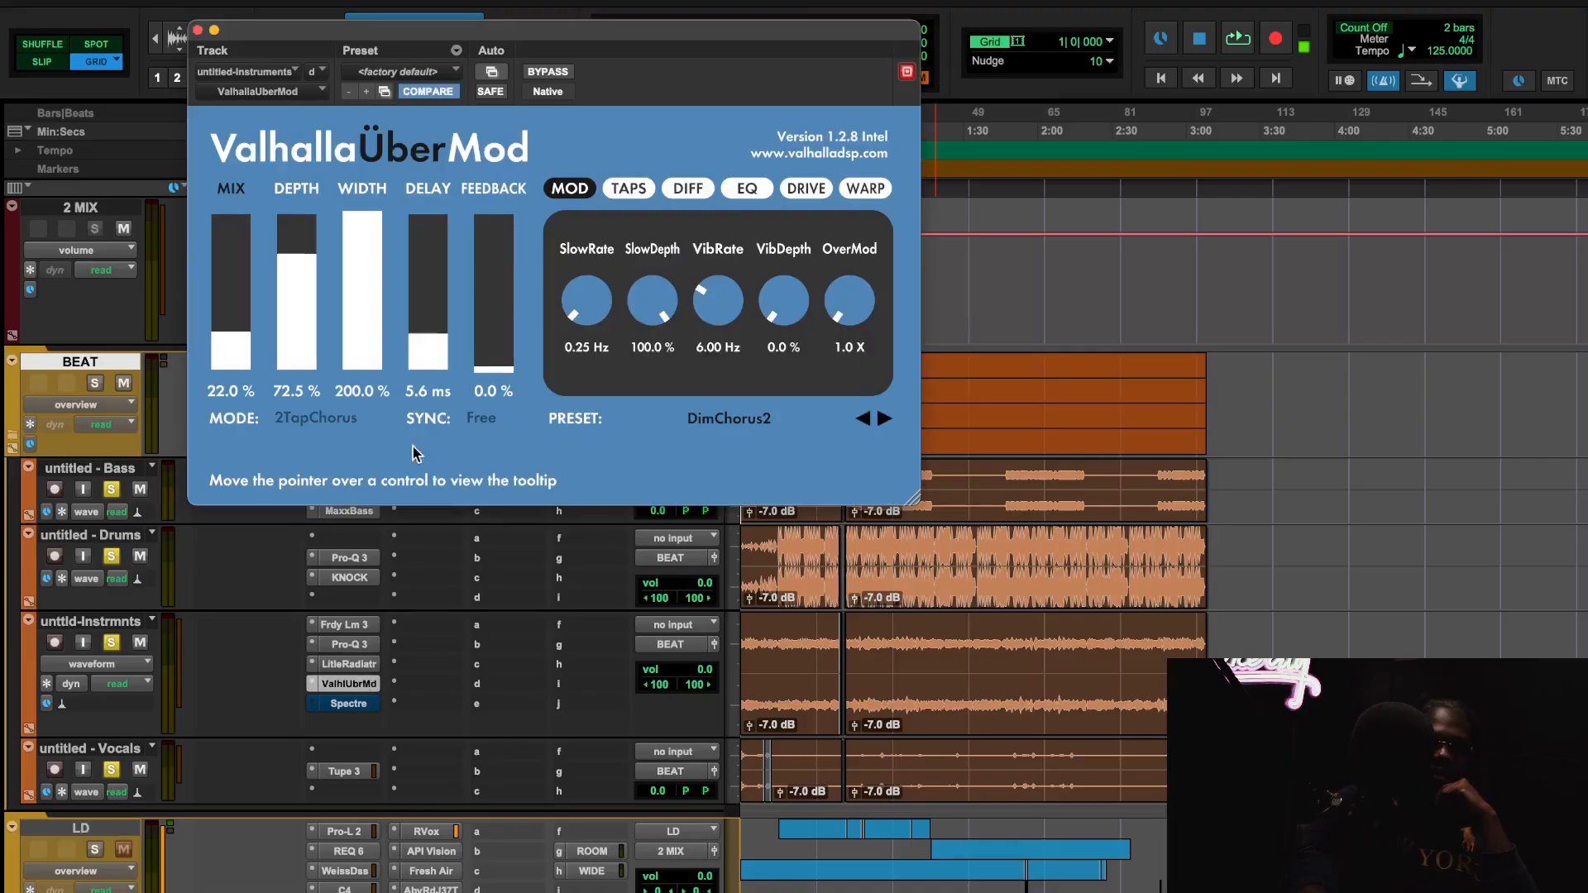
{"action": "left_click", "coordinate": [748, 421]}
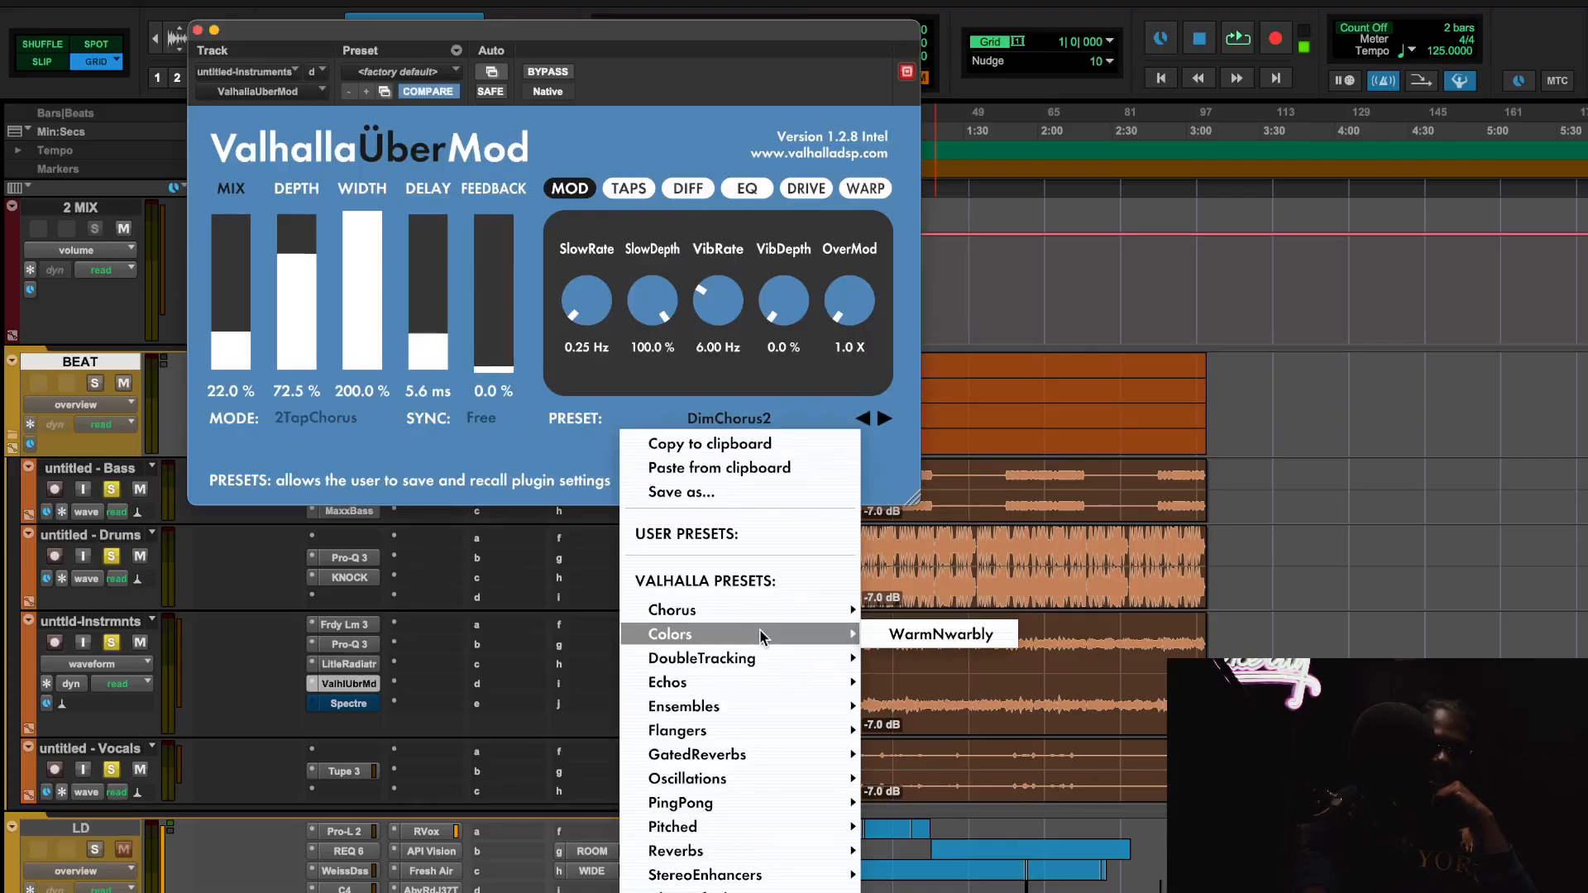
{"action": "mouse_move", "coordinate": [766, 609]}
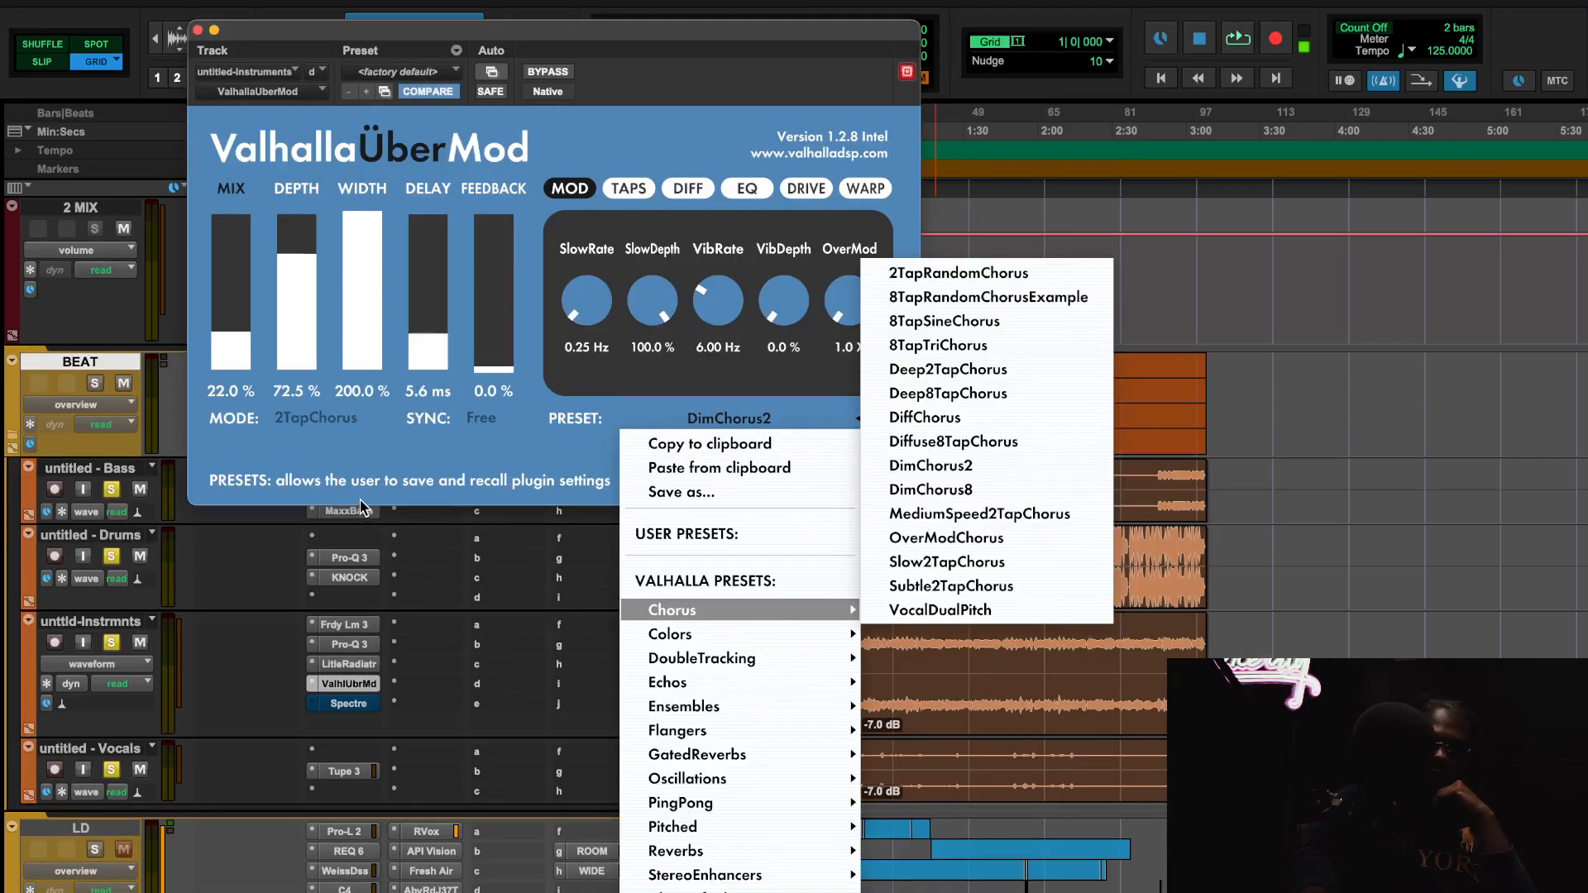
{"action": "left_click", "coordinate": [396, 479]}
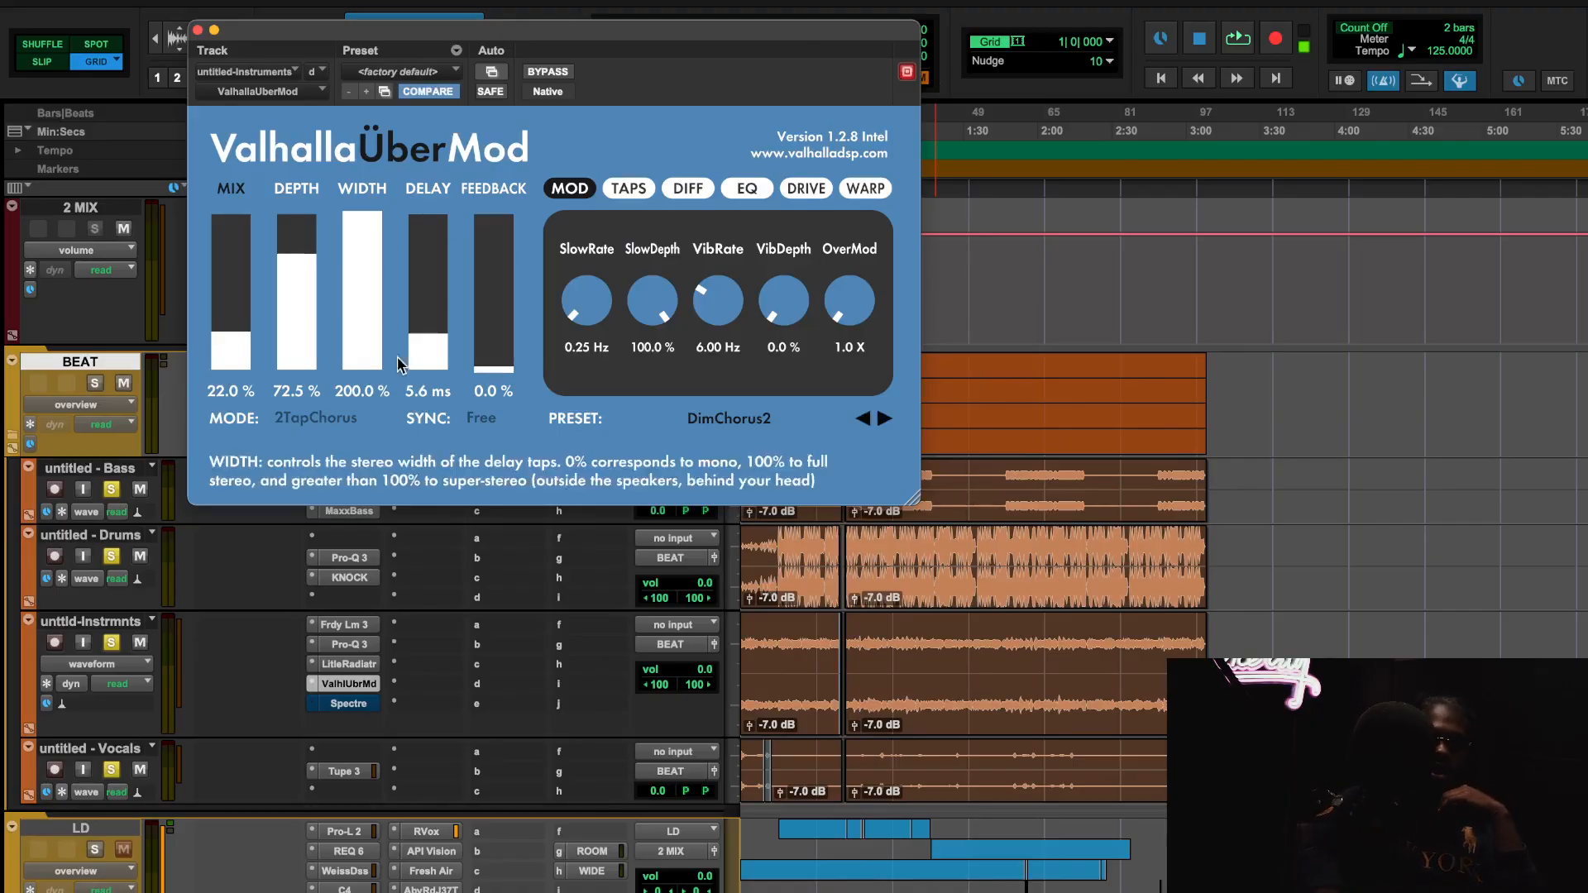
Play from 0:51.840 with the Bass and Drums tracks unsoloed, comparing ValhallaUberMod bypassed and active.
{"action": "key", "text": "t"}
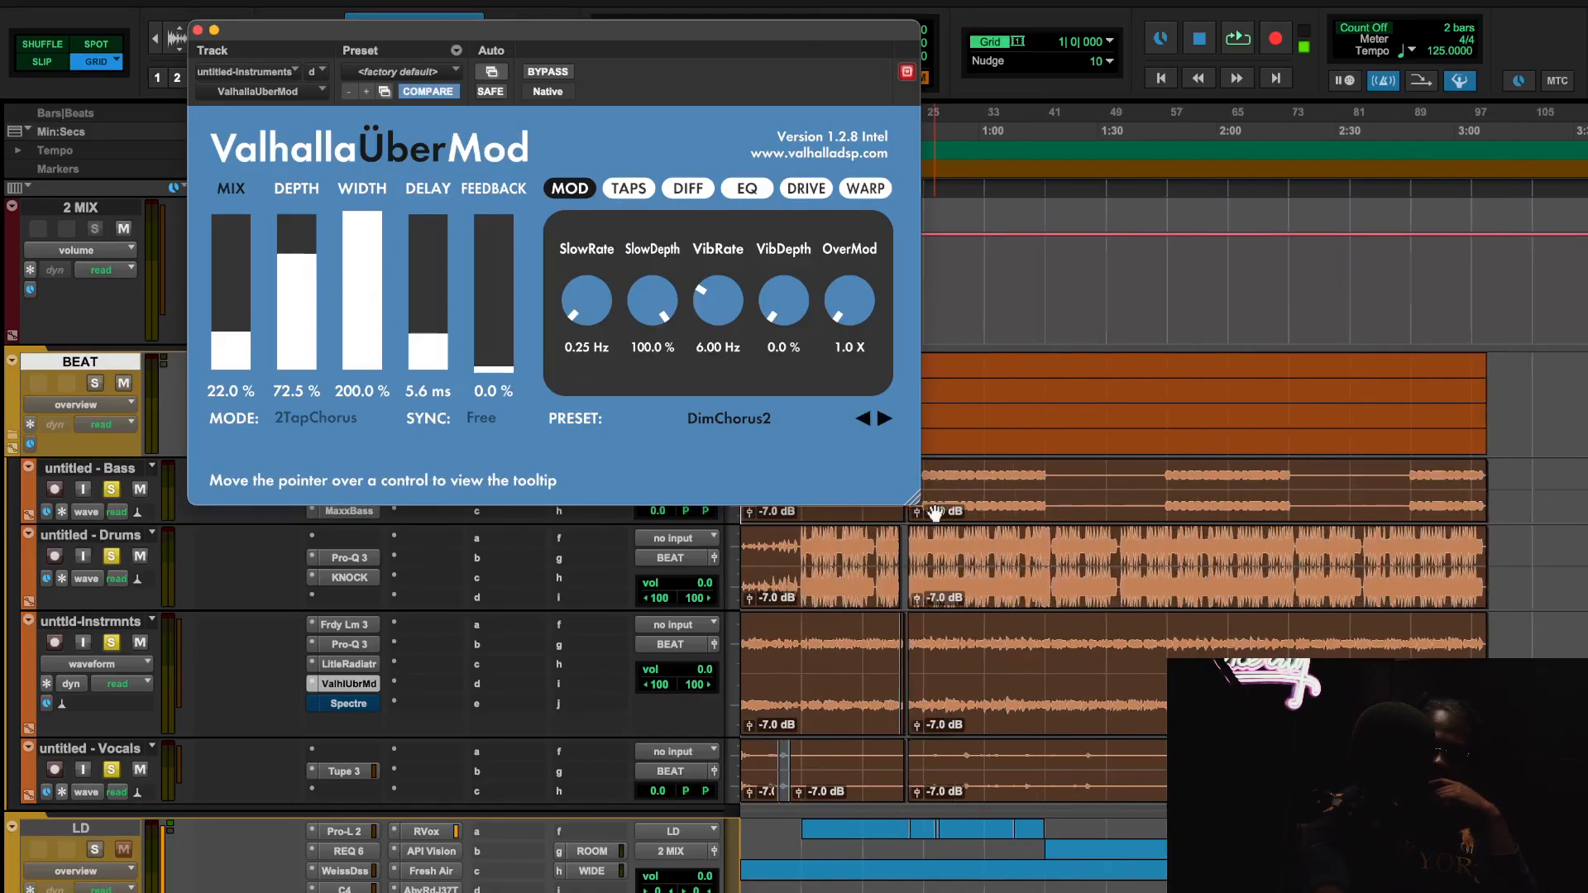
{"action": "key", "text": "t"}
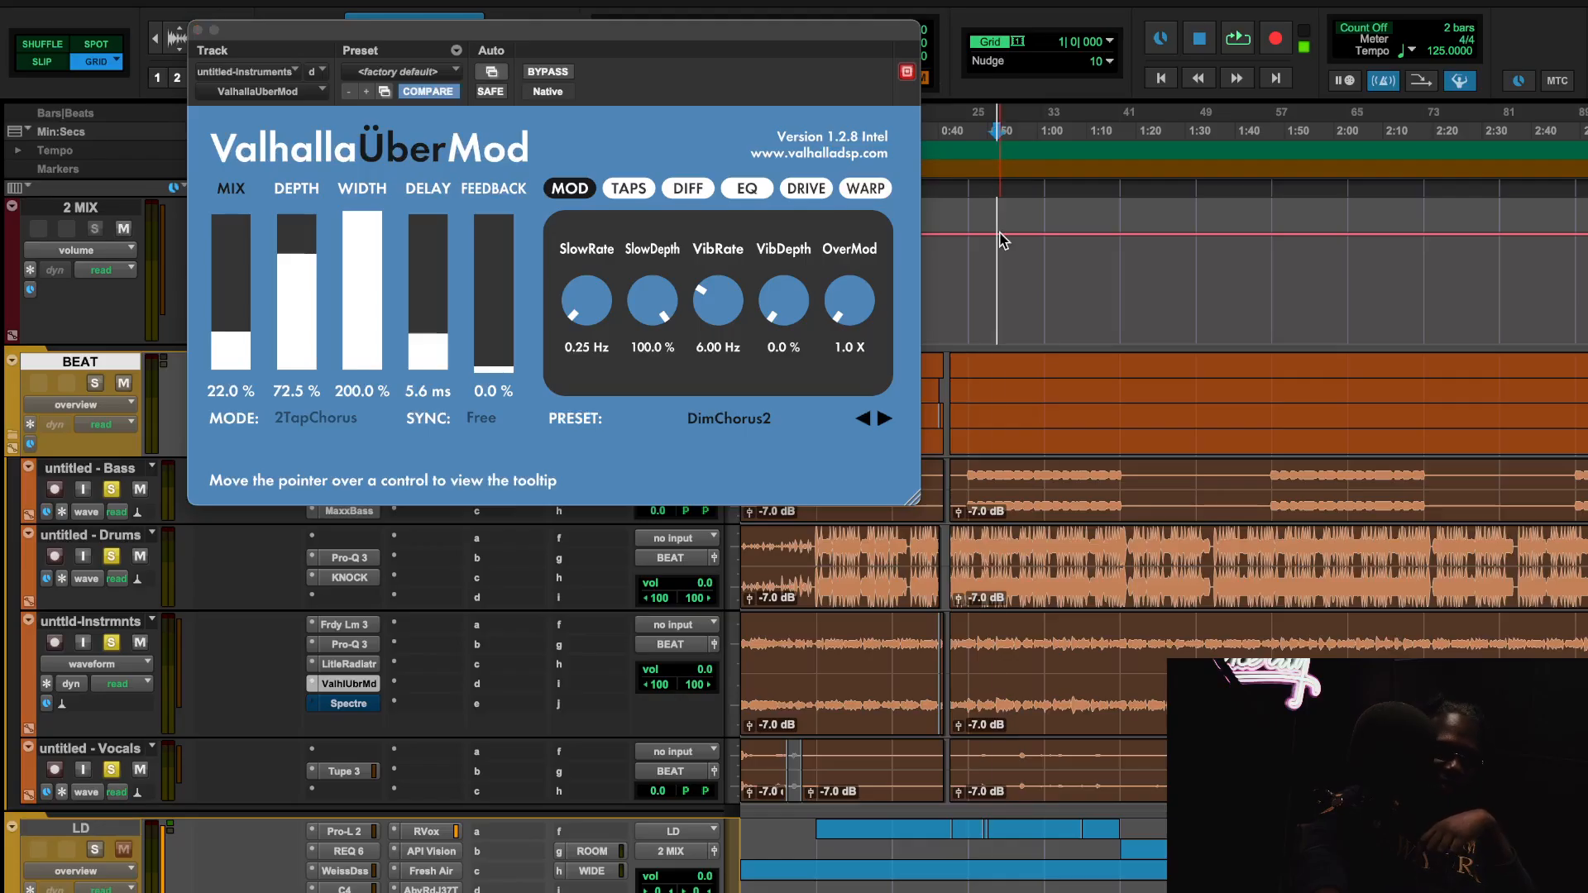
{"action": "key", "text": "space"}
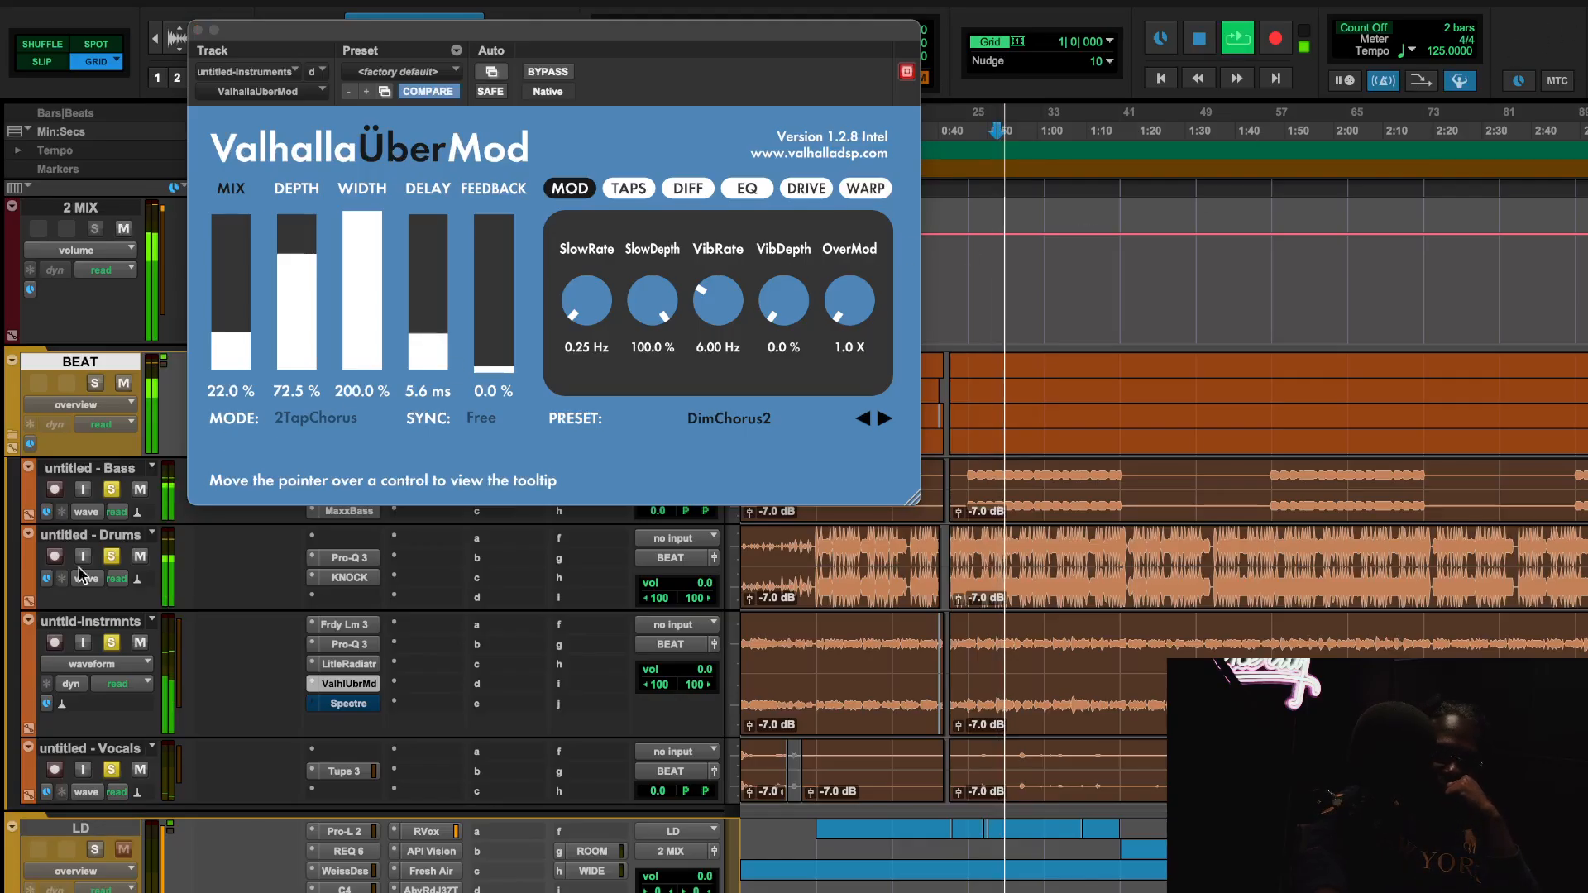
{"action": "left_click", "coordinate": [111, 489]}
{"action": "left_click", "coordinate": [111, 556]}
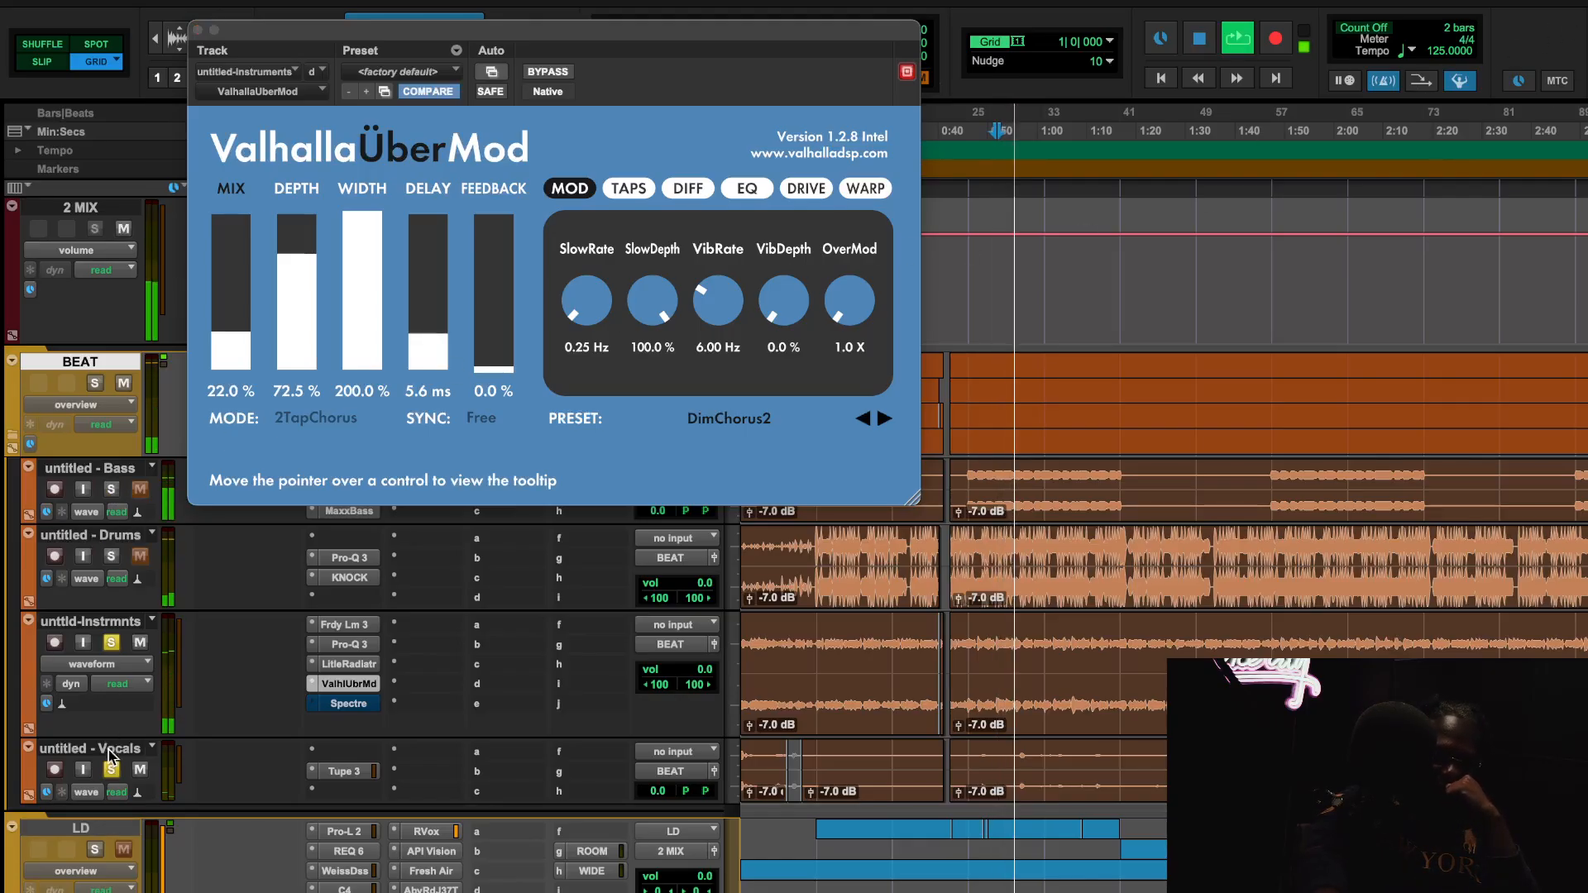
{"action": "left_click", "coordinate": [547, 72]}
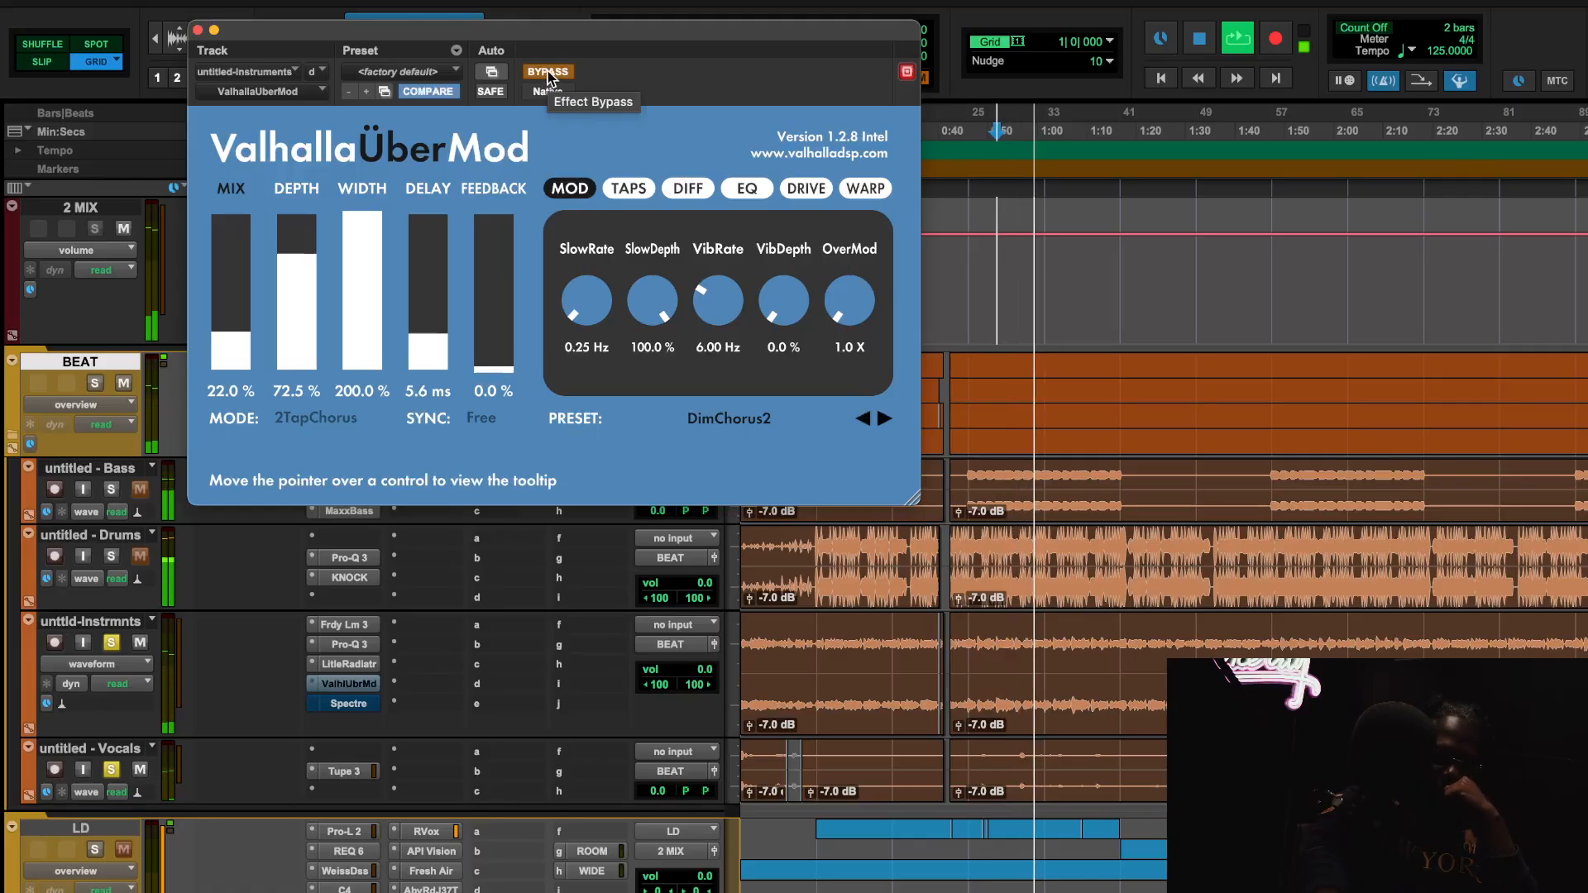
{"action": "left_click", "coordinate": [547, 73]}
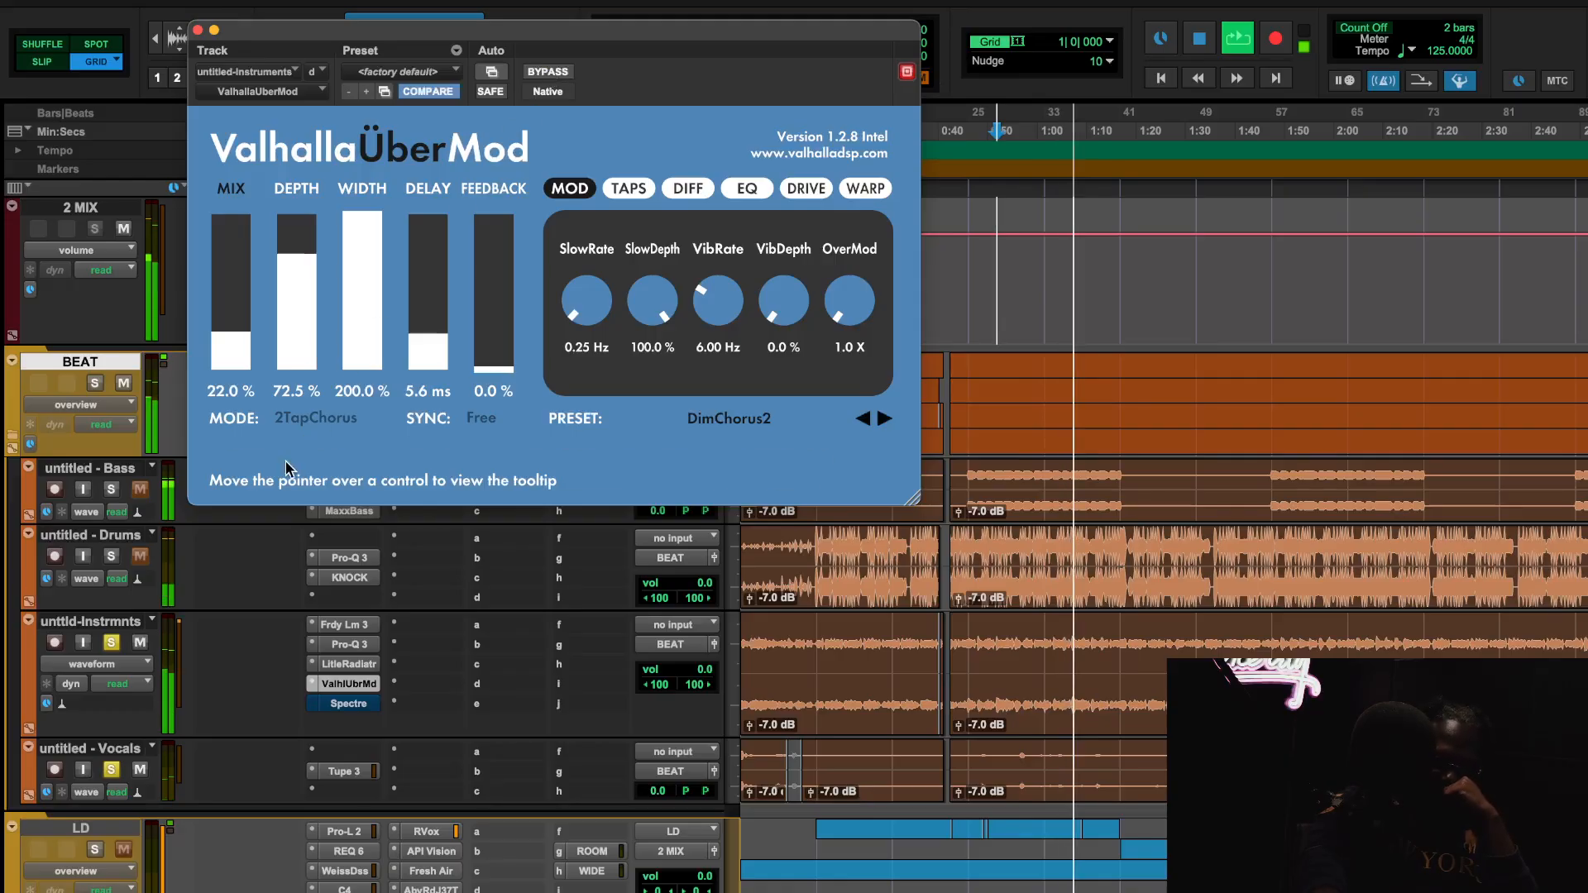
Take Spectre on the Instruments track out of bypass and view its settings, then stop playback and close the plug-in.
{"action": "right_click", "coordinate": [346, 704]}
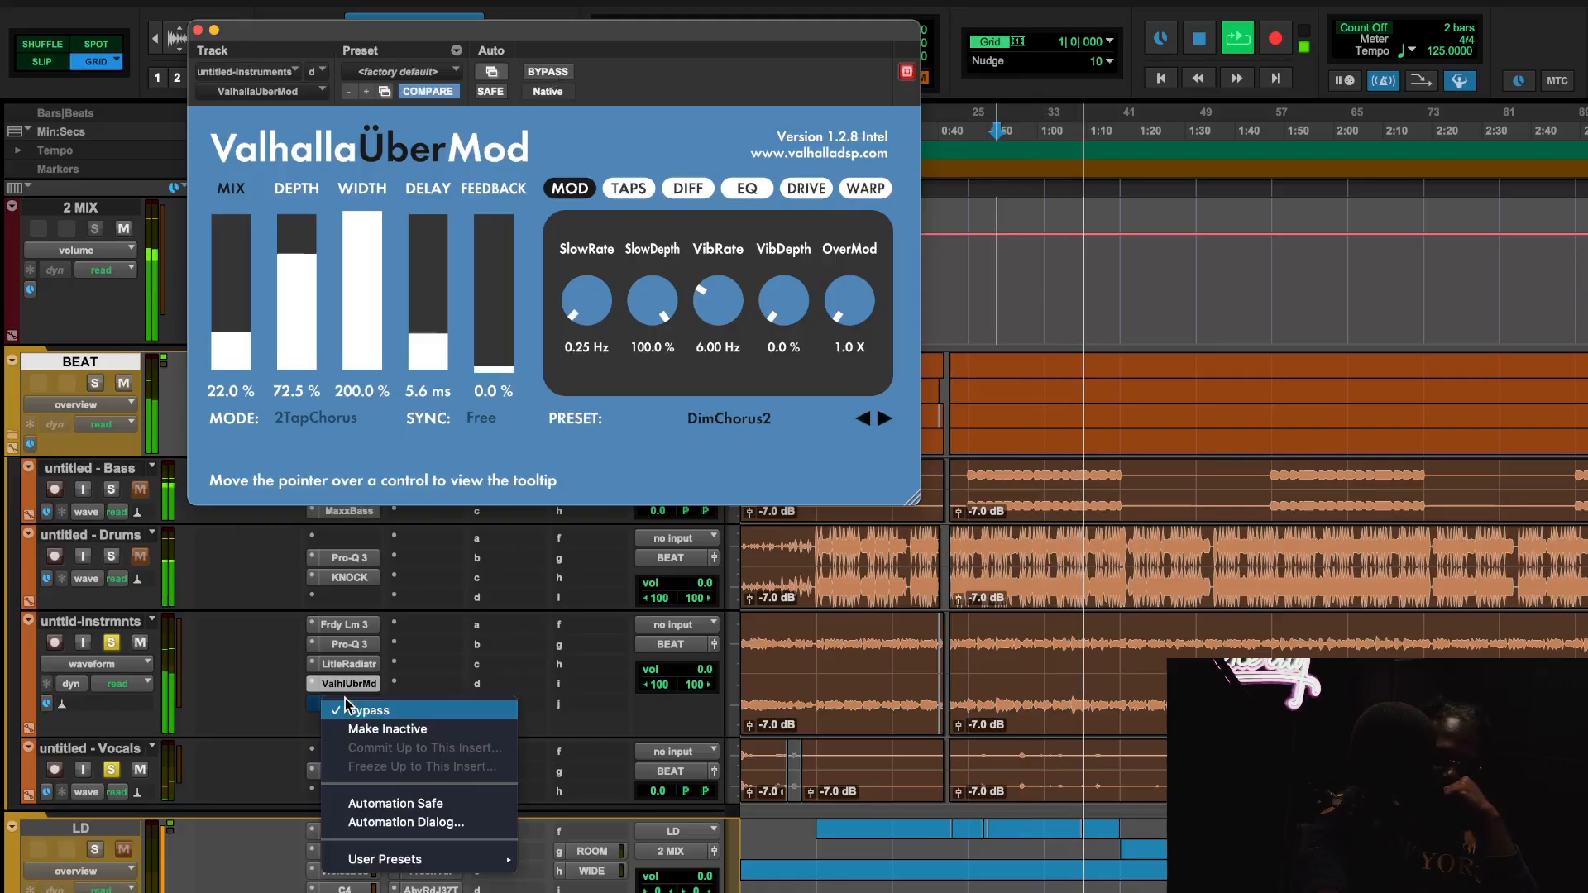
{"action": "left_click", "coordinate": [347, 709]}
{"action": "left_click", "coordinate": [346, 705]}
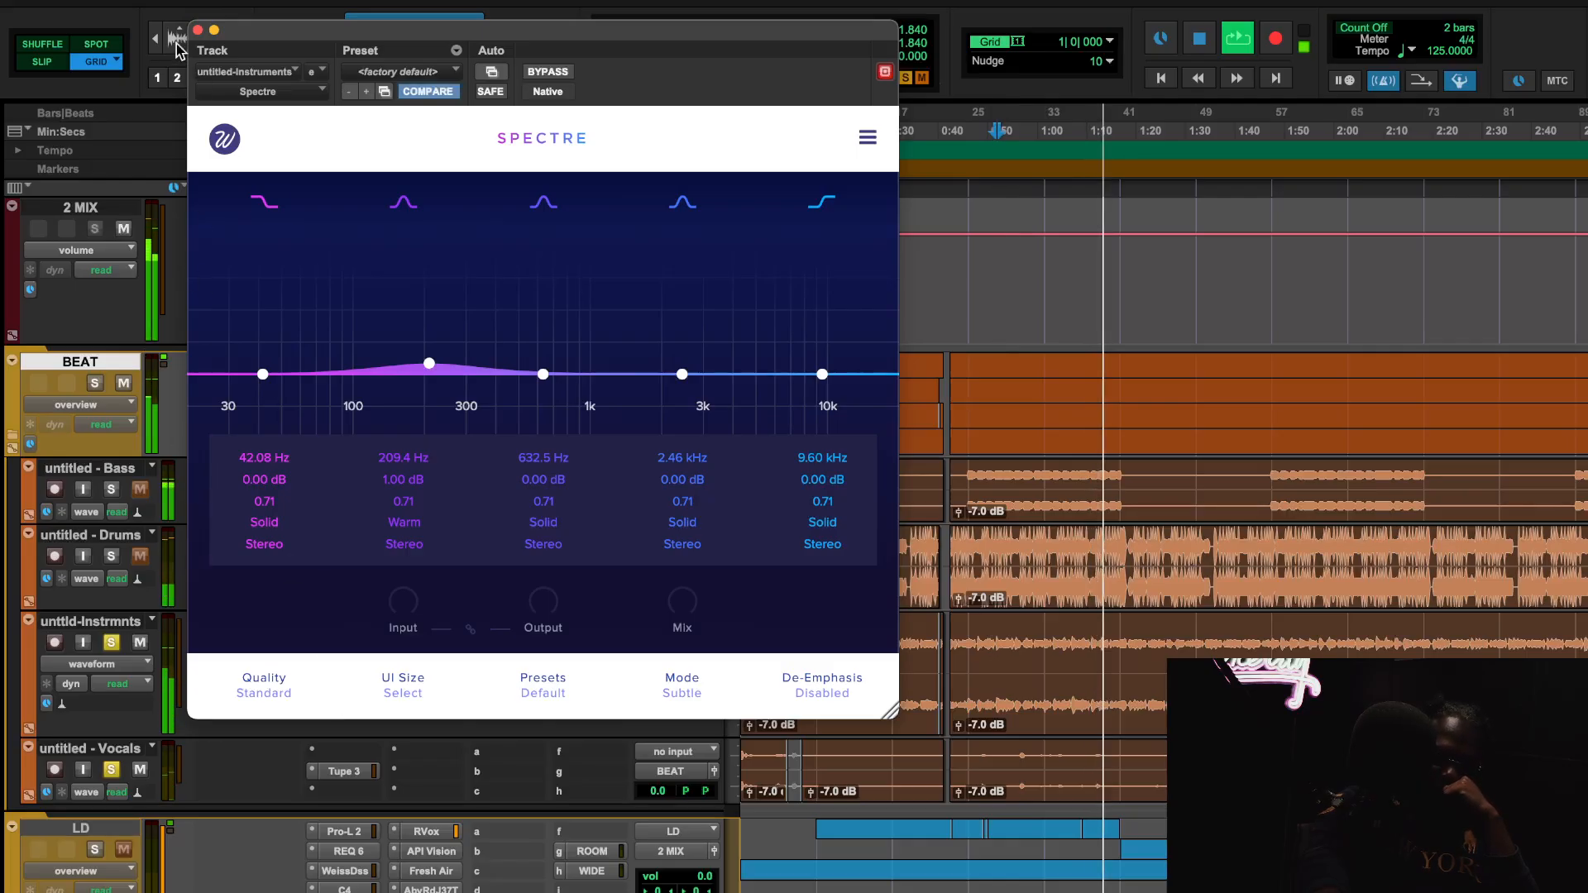
{"action": "key", "text": "space"}
{"action": "left_click", "coordinate": [198, 30]}
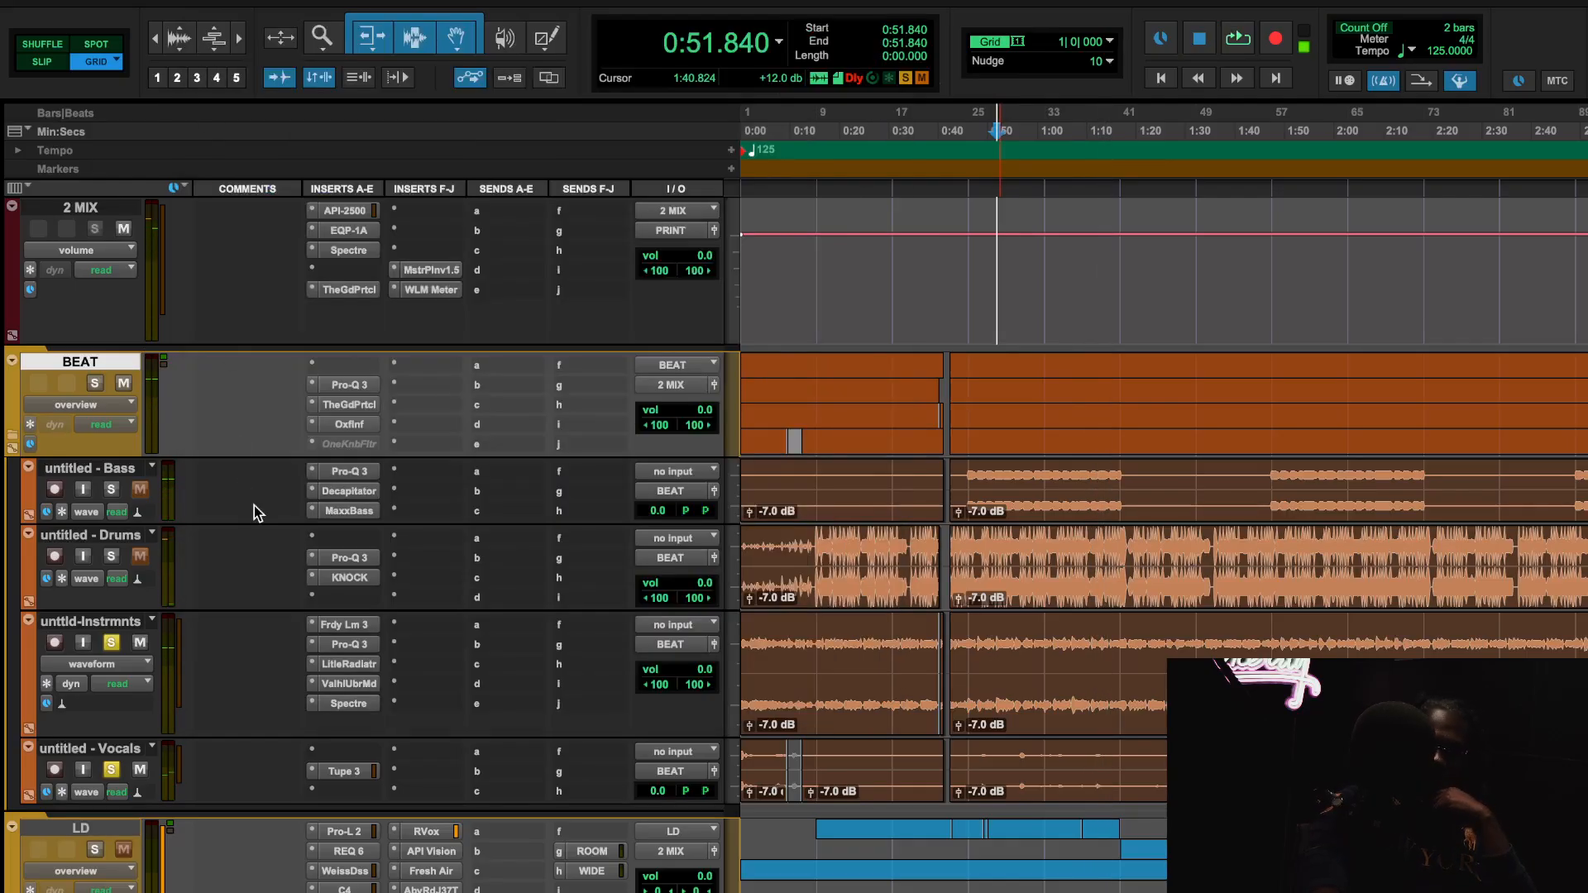
Open Pro-Q 3 on the Instruments track to examine its low-frequency band, then close it.
{"action": "left_click", "coordinate": [364, 644]}
{"action": "left_click", "coordinate": [447, 372]}
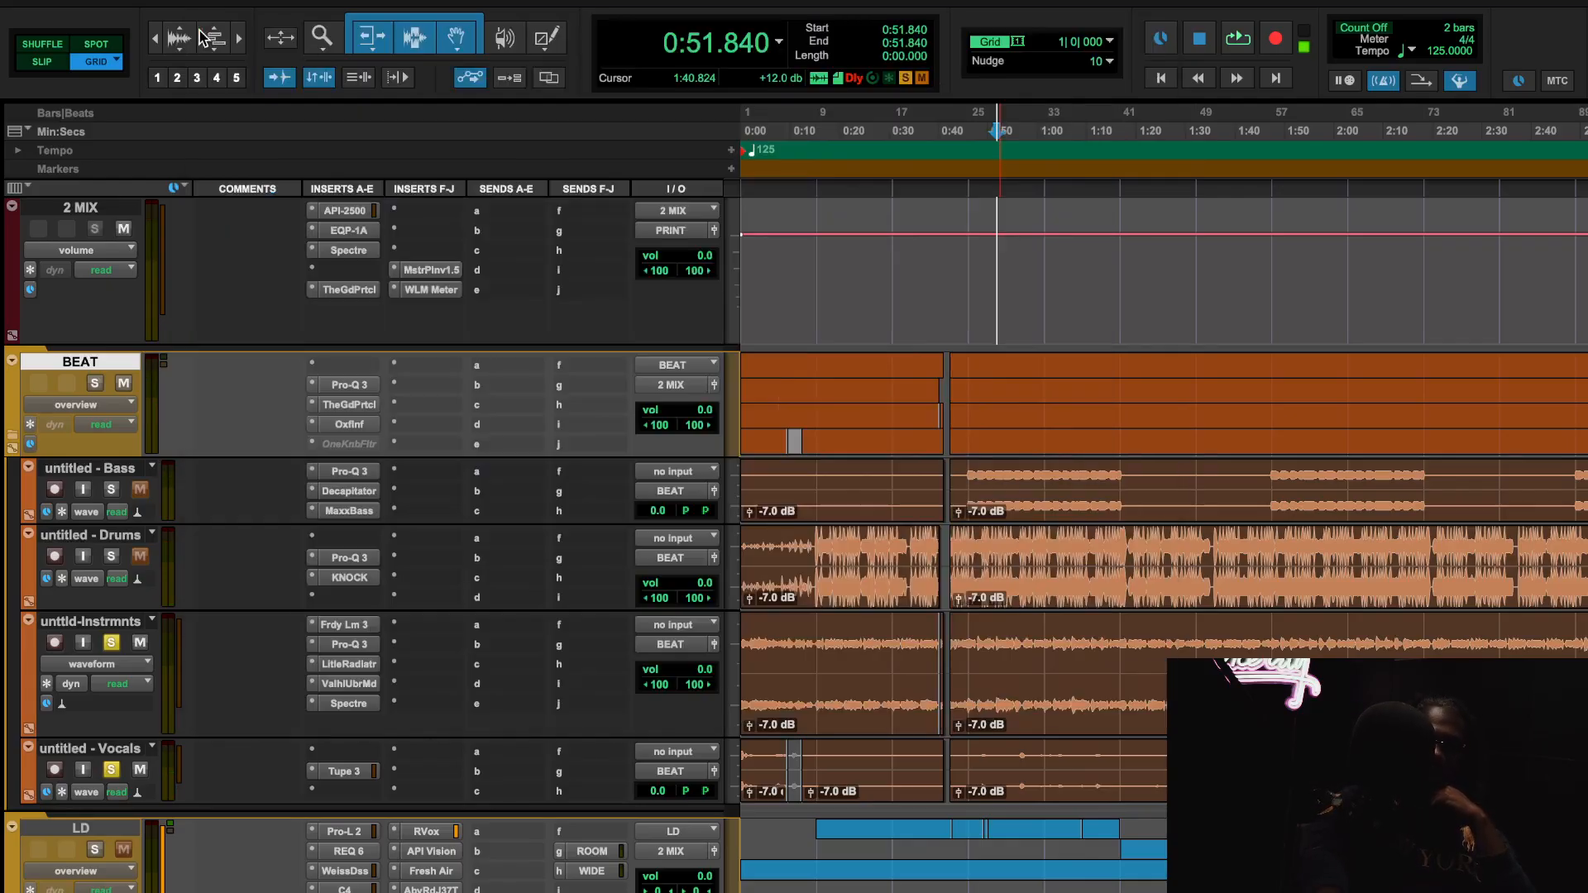
{"action": "left_click", "coordinate": [197, 30]}
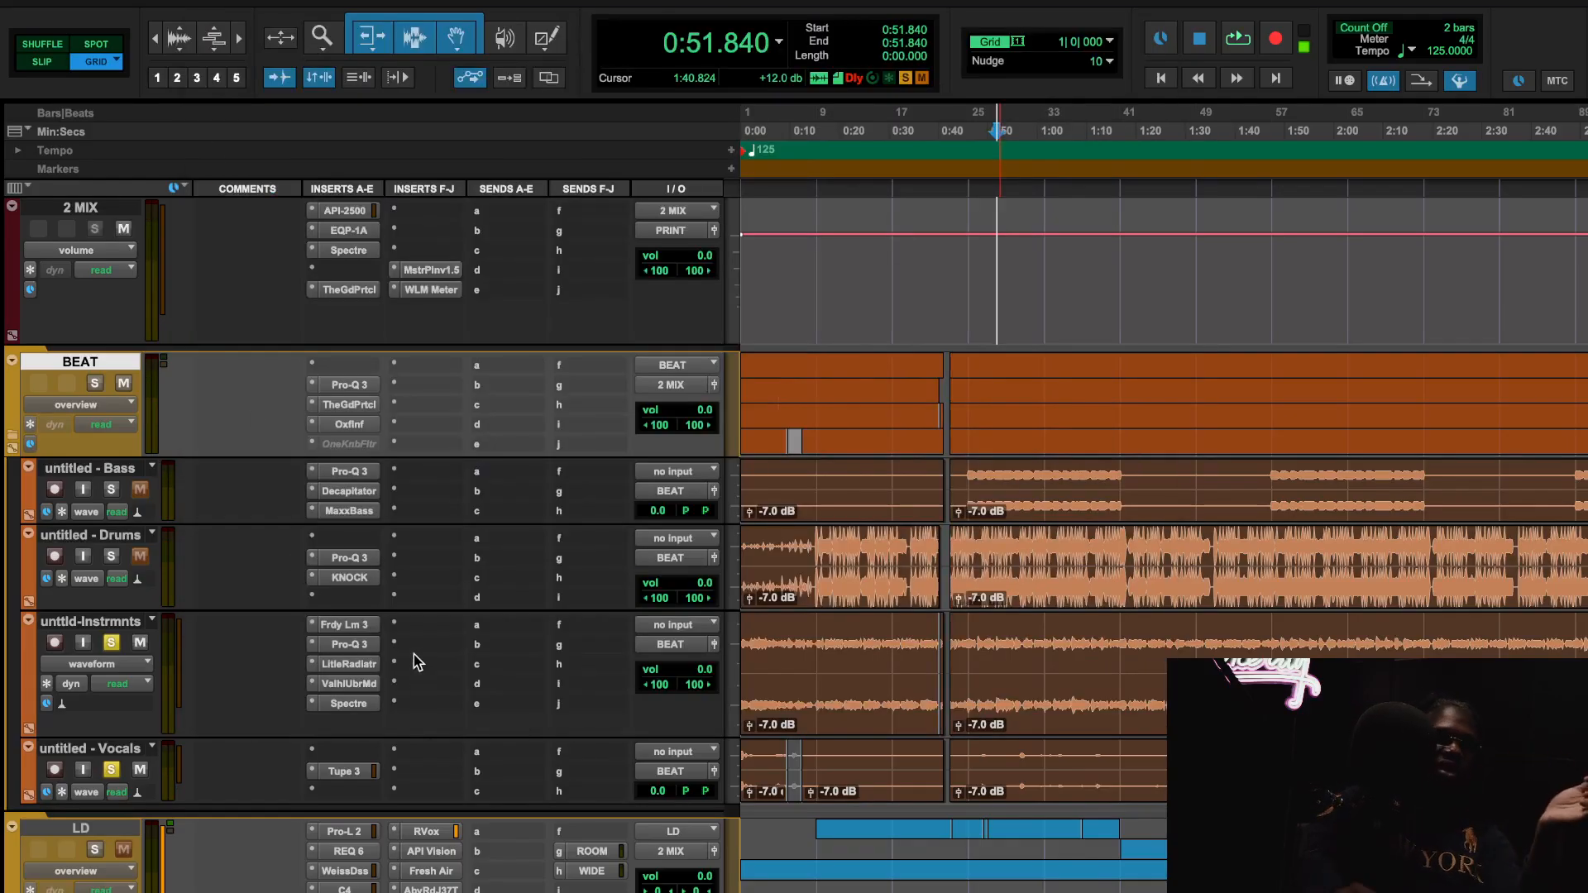
Highlight the sparse stretches of the Bass track, including 0:13.440 to 0:36.480, and select the Drums clip starting at 0:42.240.
{"action": "scroll", "coordinate": [1101, 762], "scroll_direction": "down", "scroll_amount": 2, "text": "alt"}
{"action": "scroll", "coordinate": [1100, 762], "scroll_direction": "down", "scroll_amount": 4}
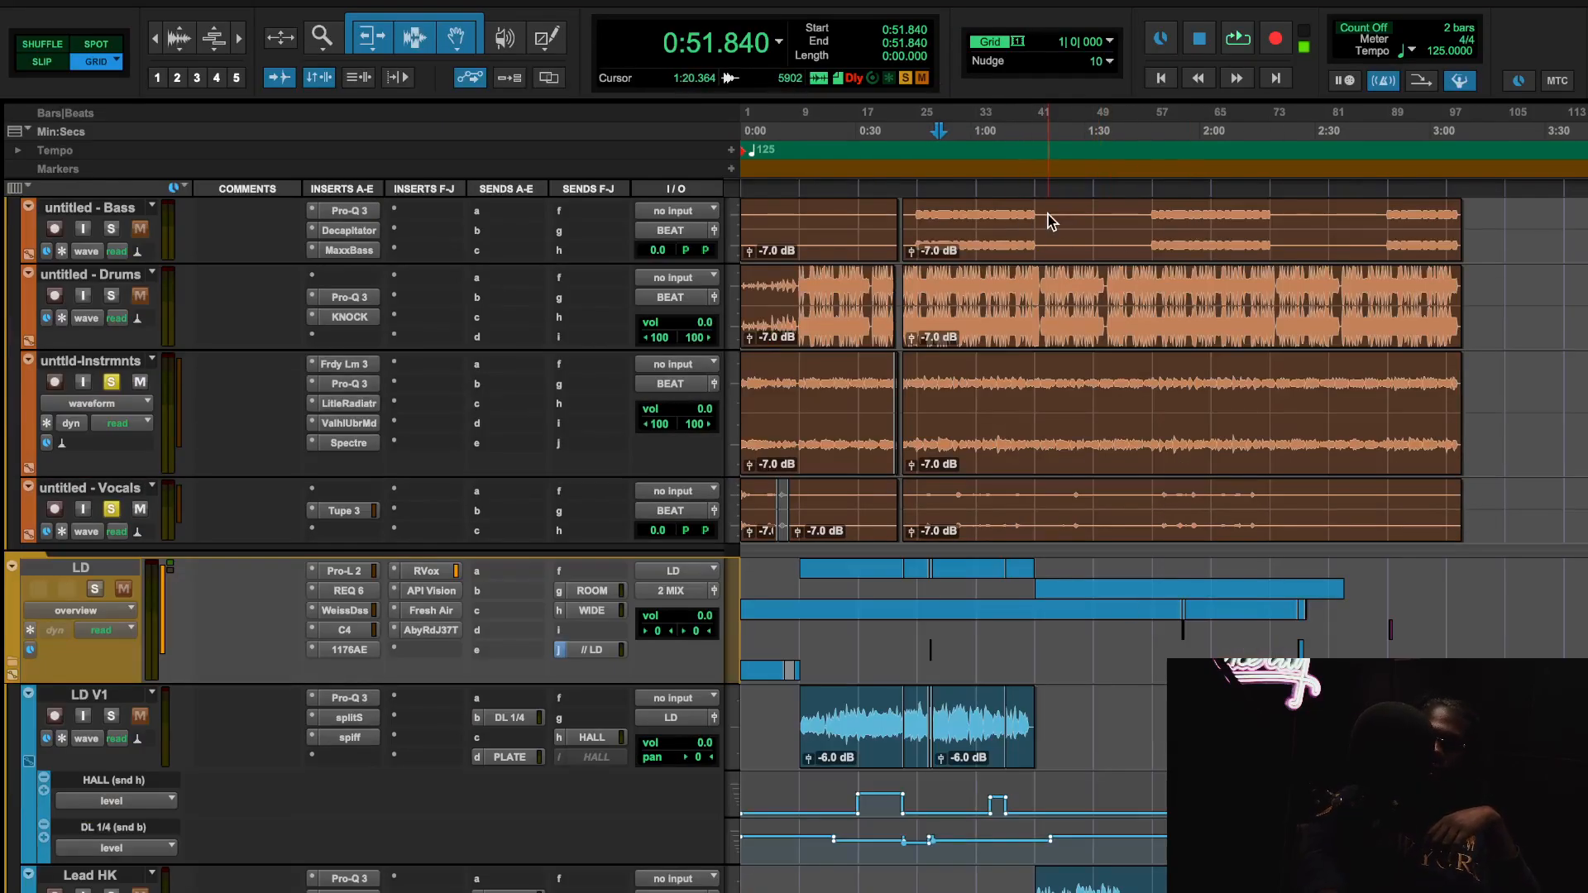
{"action": "left_click_drag", "start_coordinate": [1047, 215], "coordinate": [1143, 217]}
{"action": "left_click_drag", "start_coordinate": [1272, 218], "coordinate": [1377, 223]}
{"action": "left_click_drag", "start_coordinate": [793, 210], "coordinate": [880, 211]}
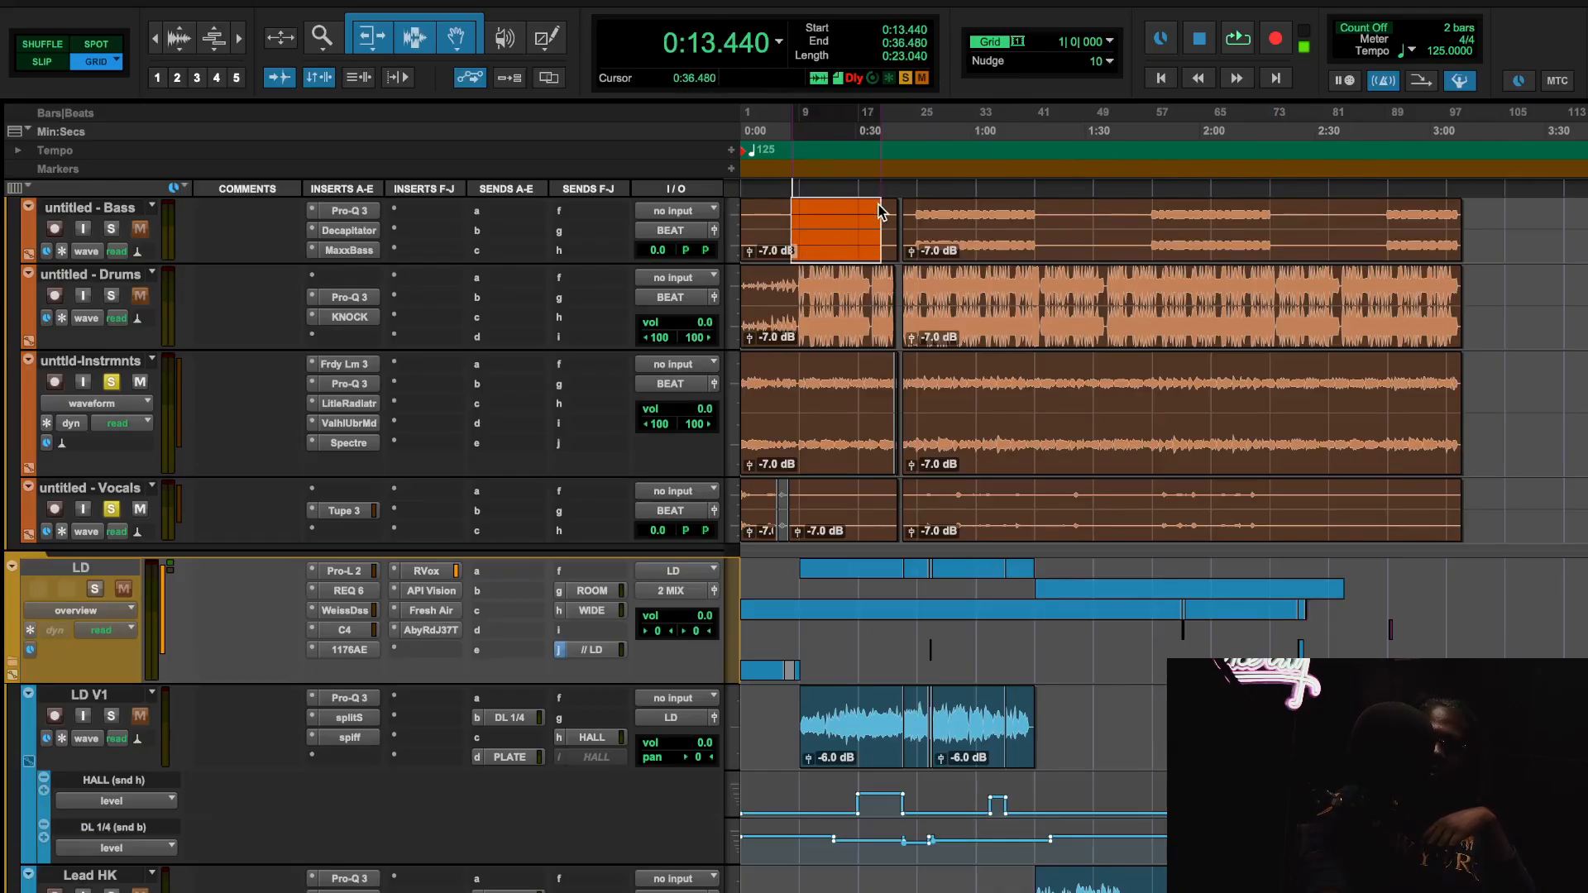
{"action": "left_click", "coordinate": [1126, 331]}
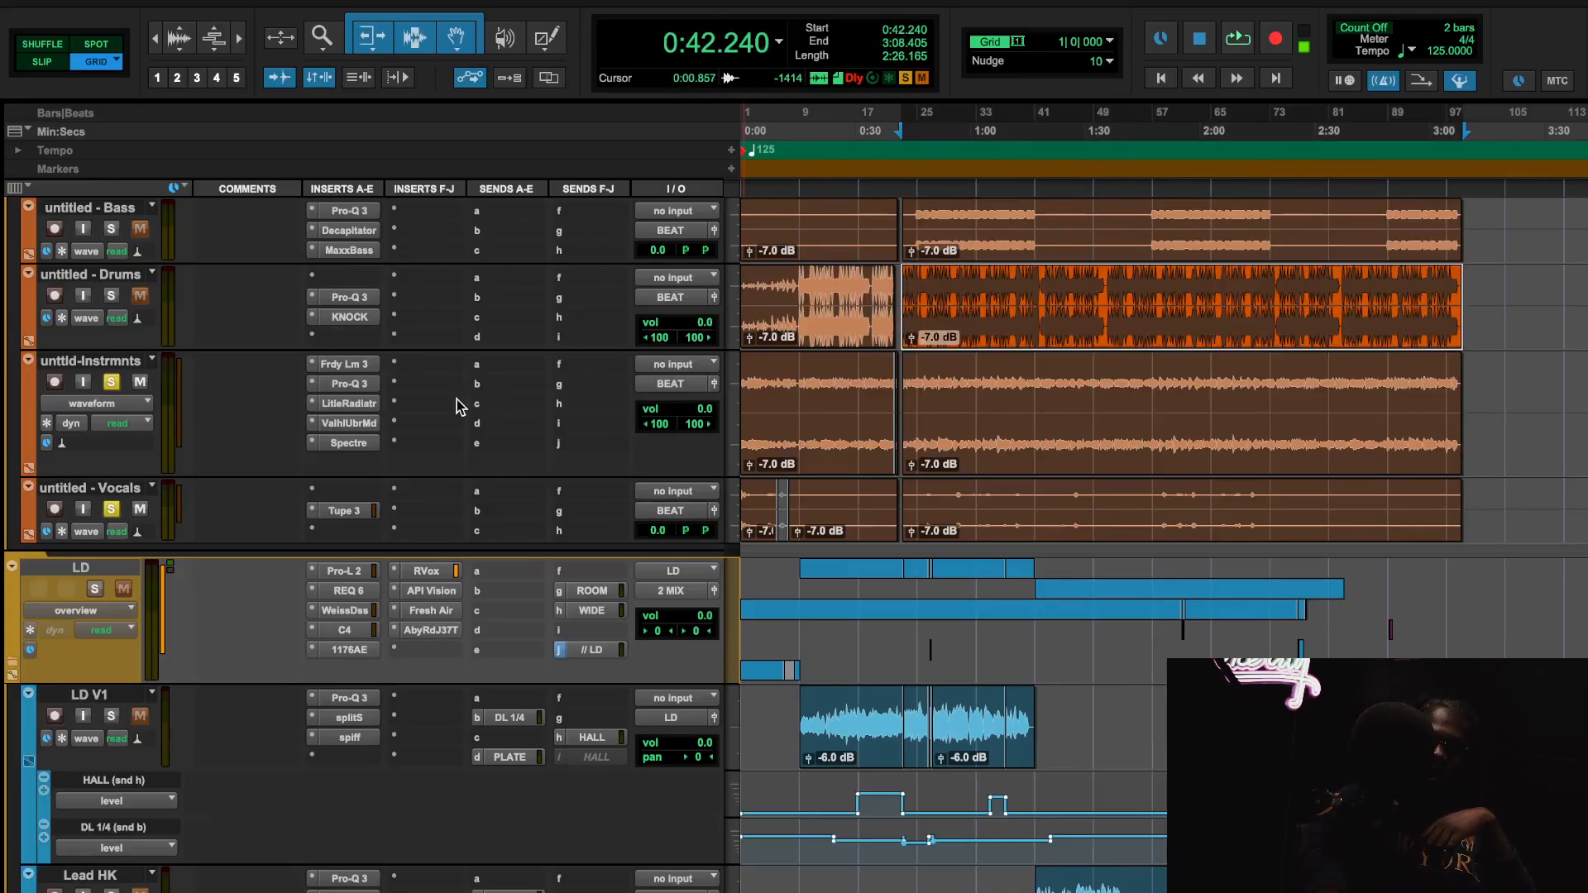
Open Spectre on the Instruments track to examine its 209.4 Hz Warm band, then close it.
{"action": "left_click", "coordinate": [347, 442]}
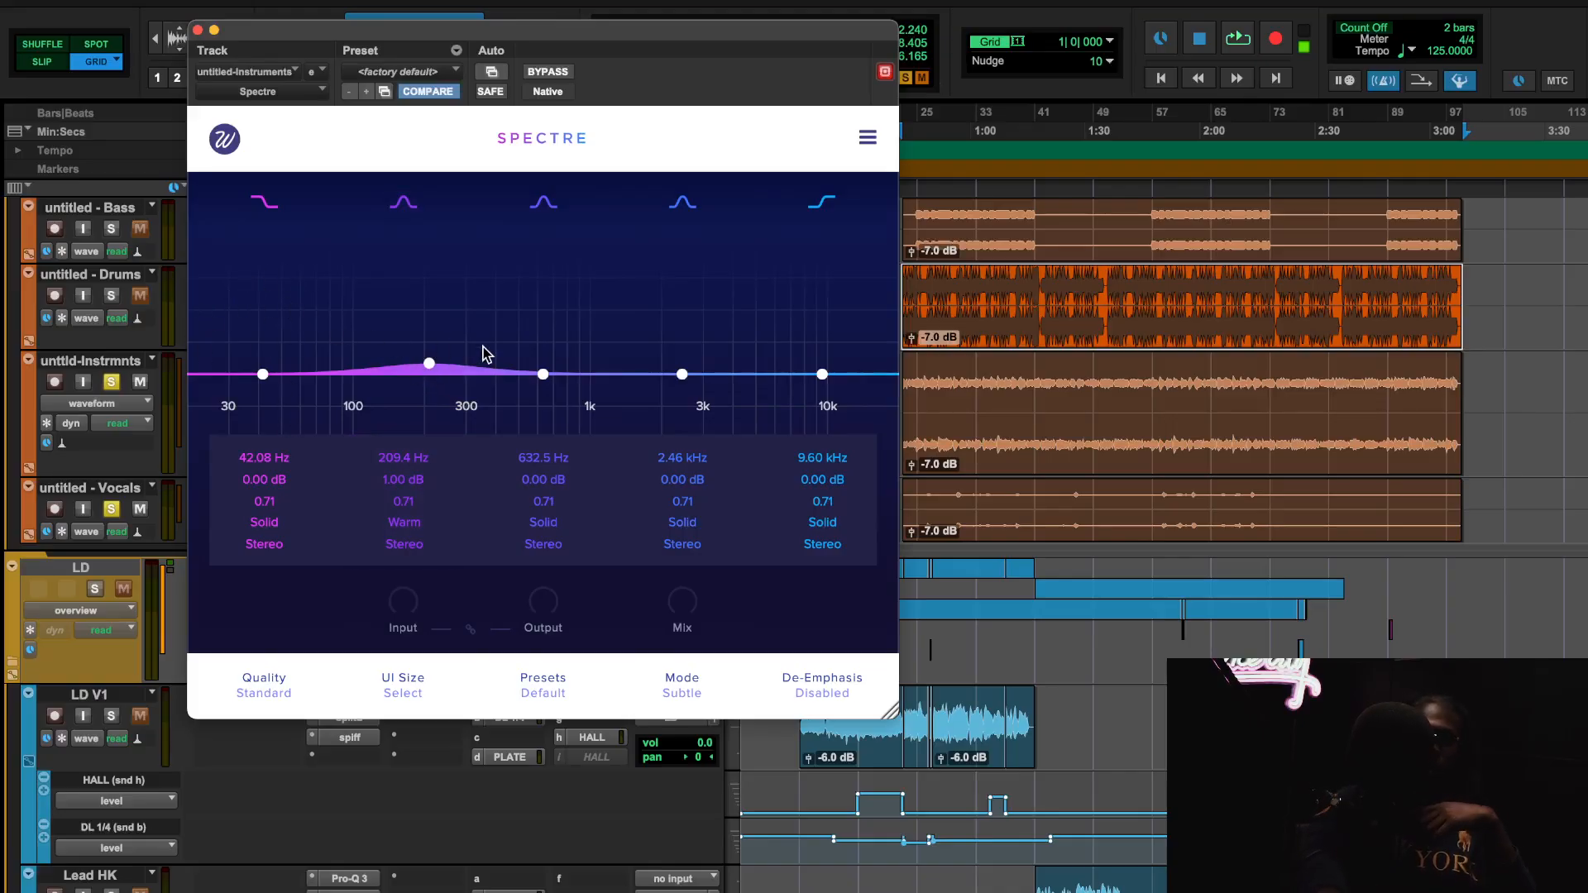
{"action": "left_click", "coordinate": [198, 30]}
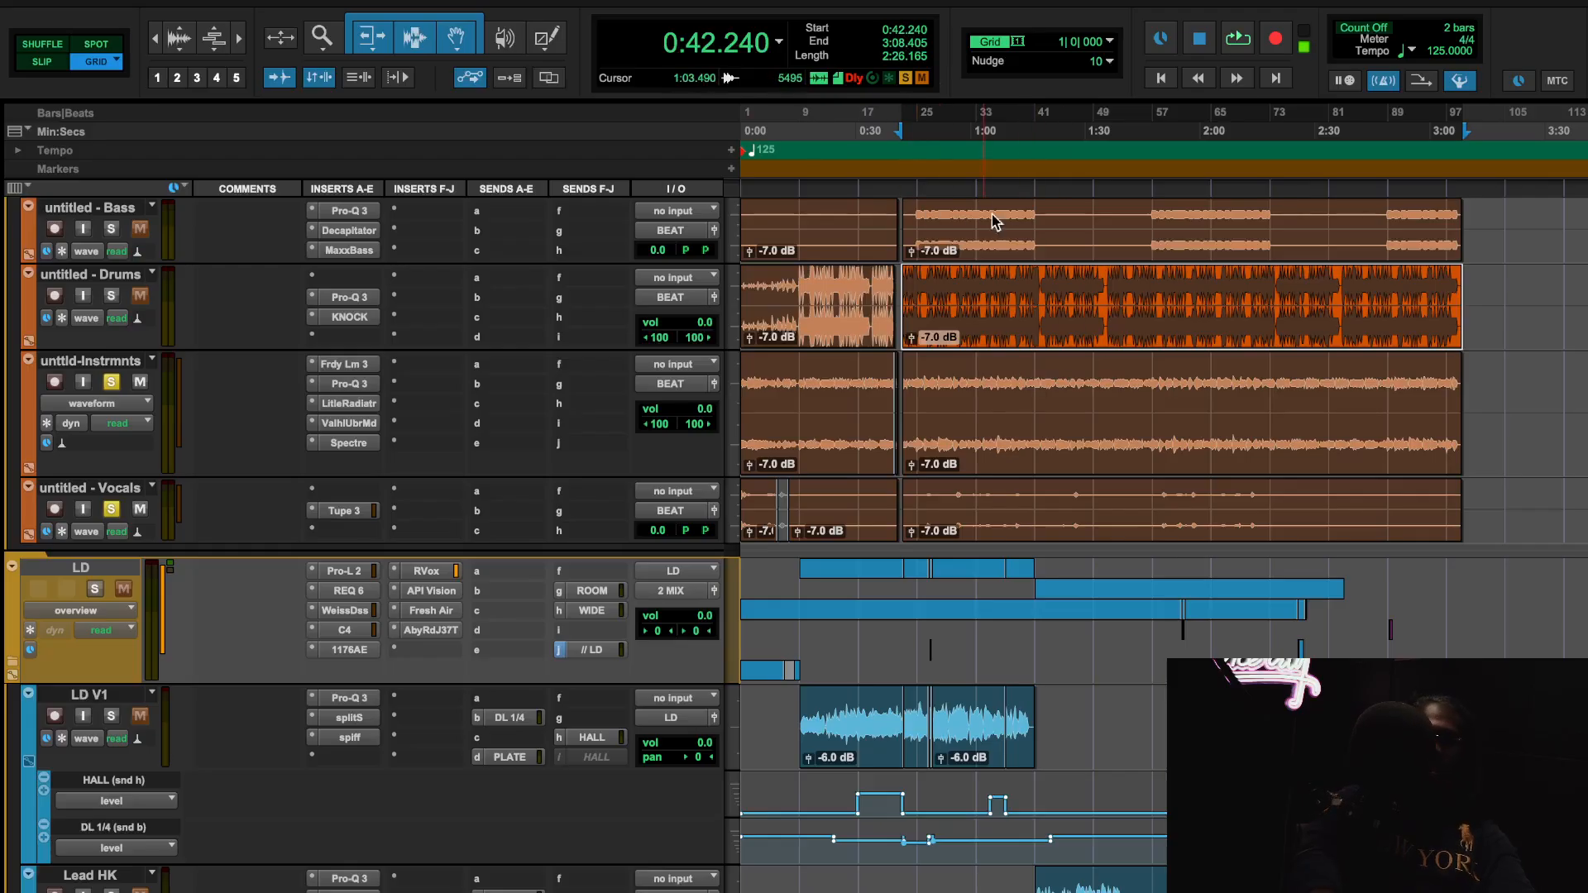
Play from 1:18.720 and compare the Instruments track's Spectre bypassed and active.
{"action": "scroll", "coordinate": [984, 232], "scroll_direction": "up", "scroll_amount": 3}
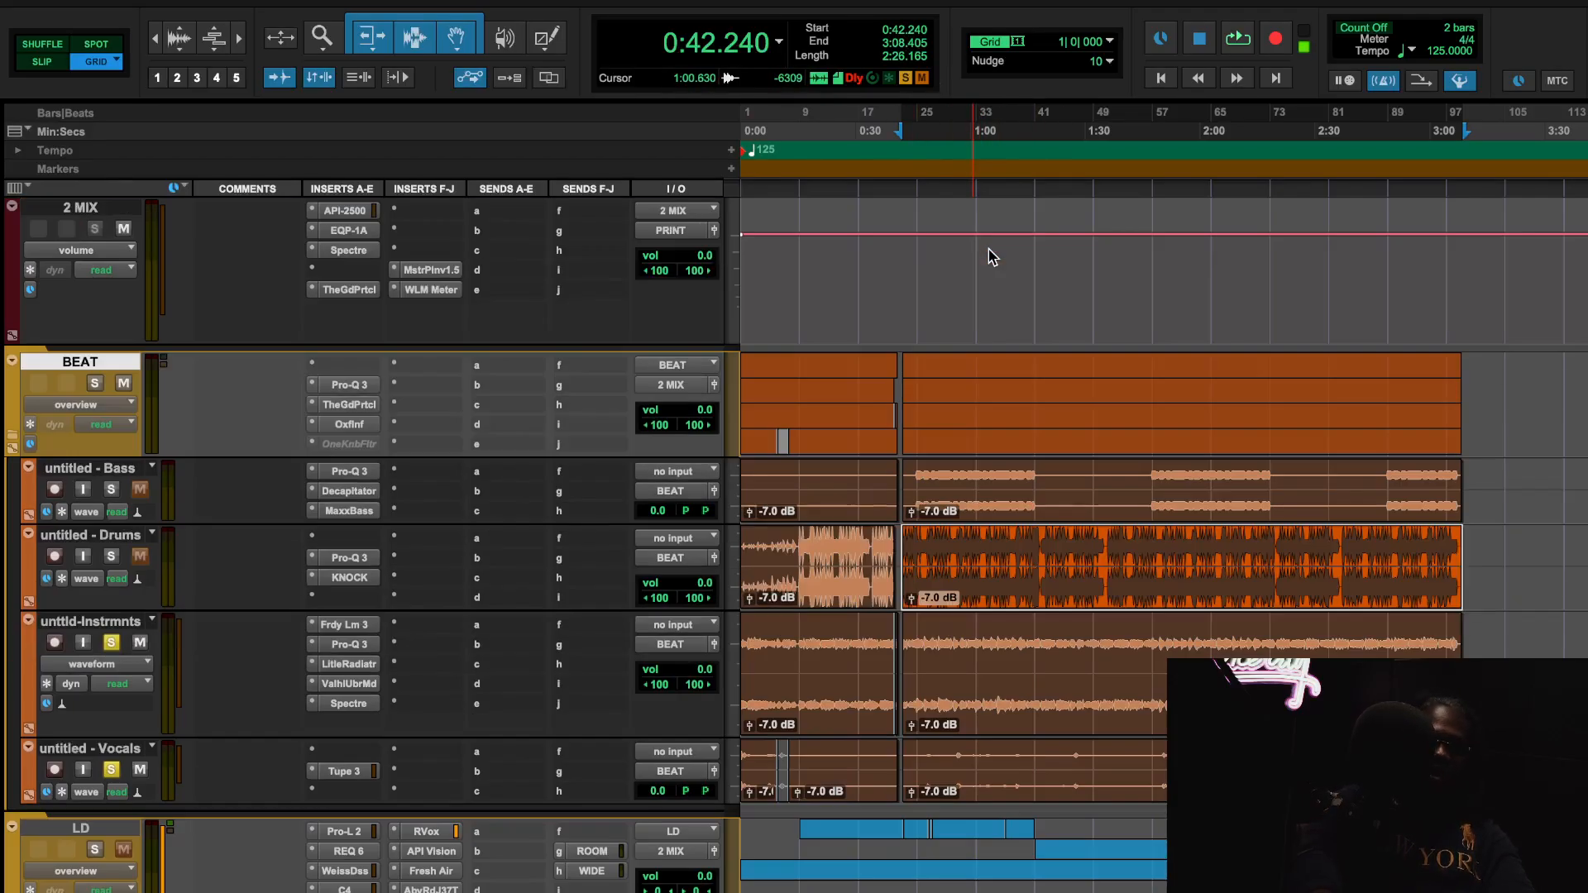
{"action": "left_click", "coordinate": [1047, 147]}
{"action": "key", "text": "space"}
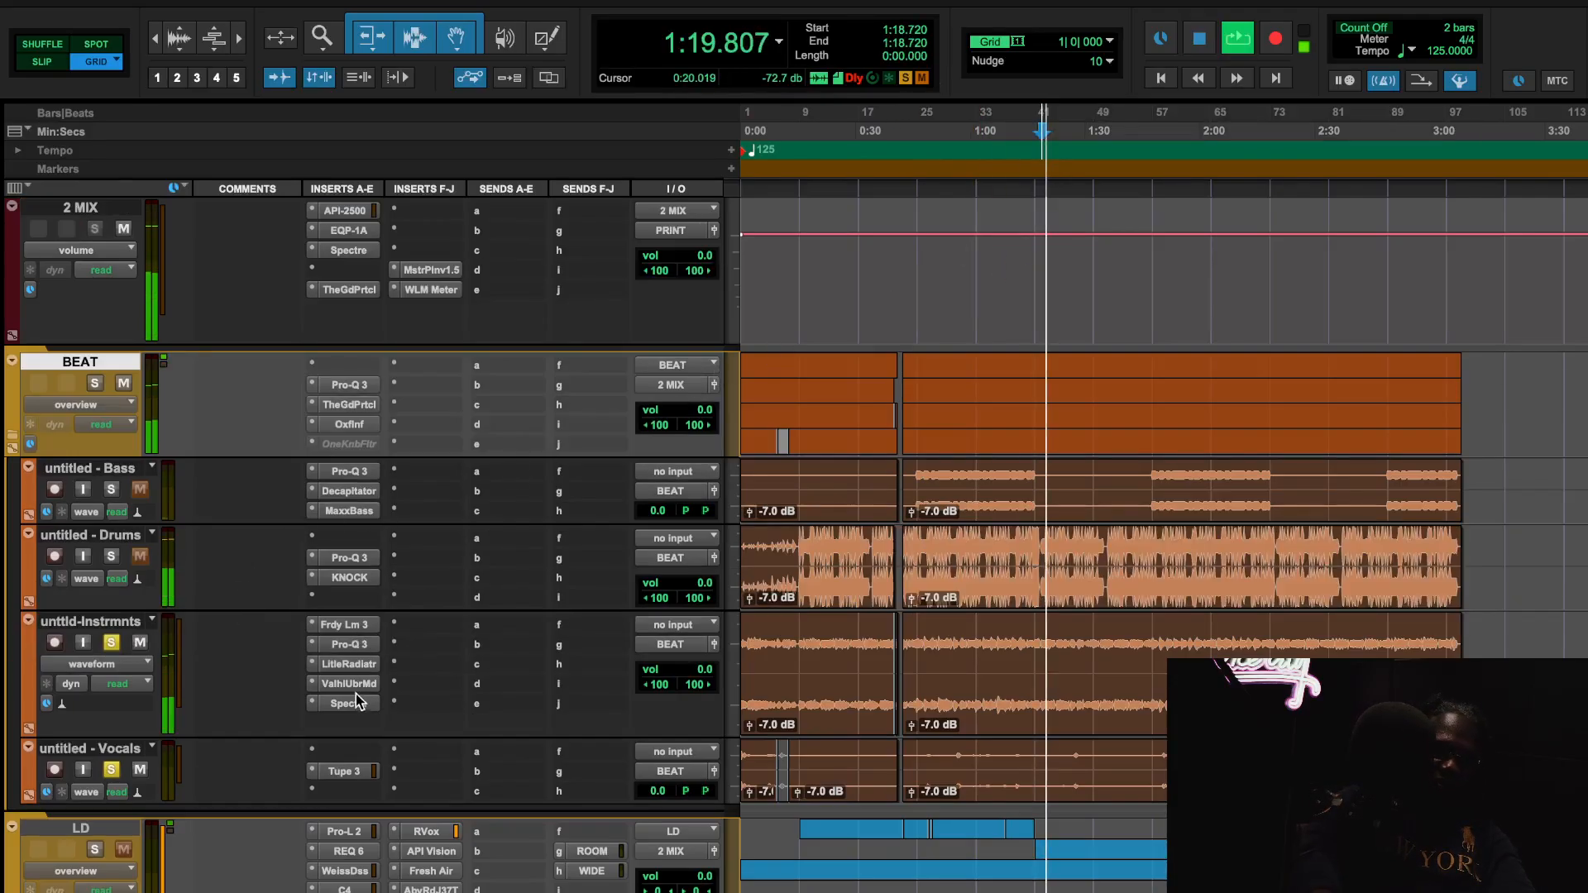
{"action": "left_click", "coordinate": [351, 703]}
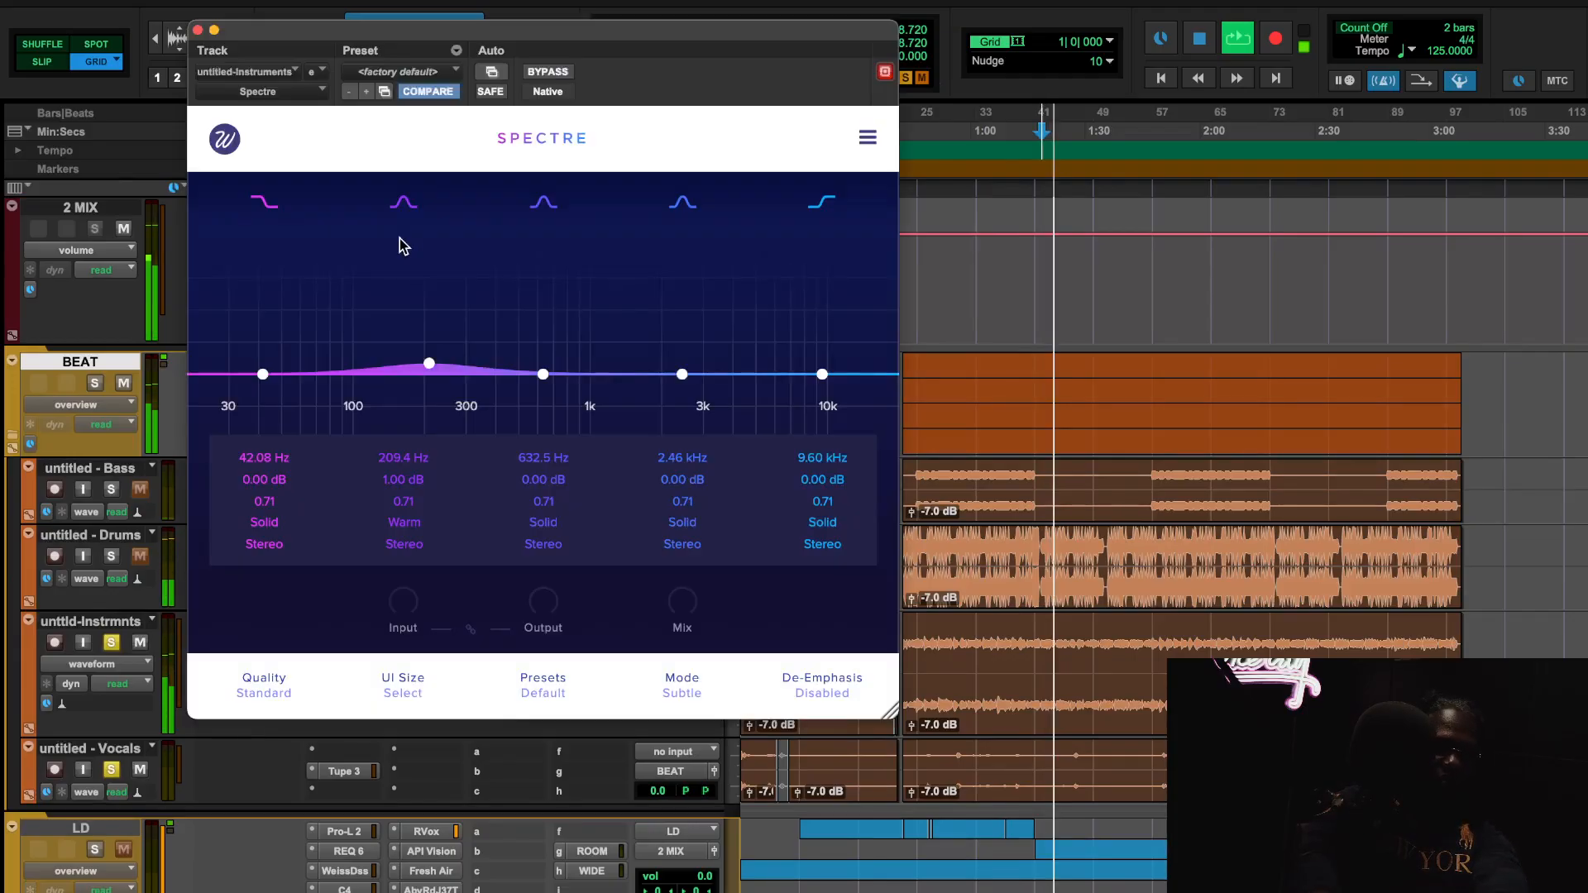
{"action": "left_click", "coordinate": [545, 72]}
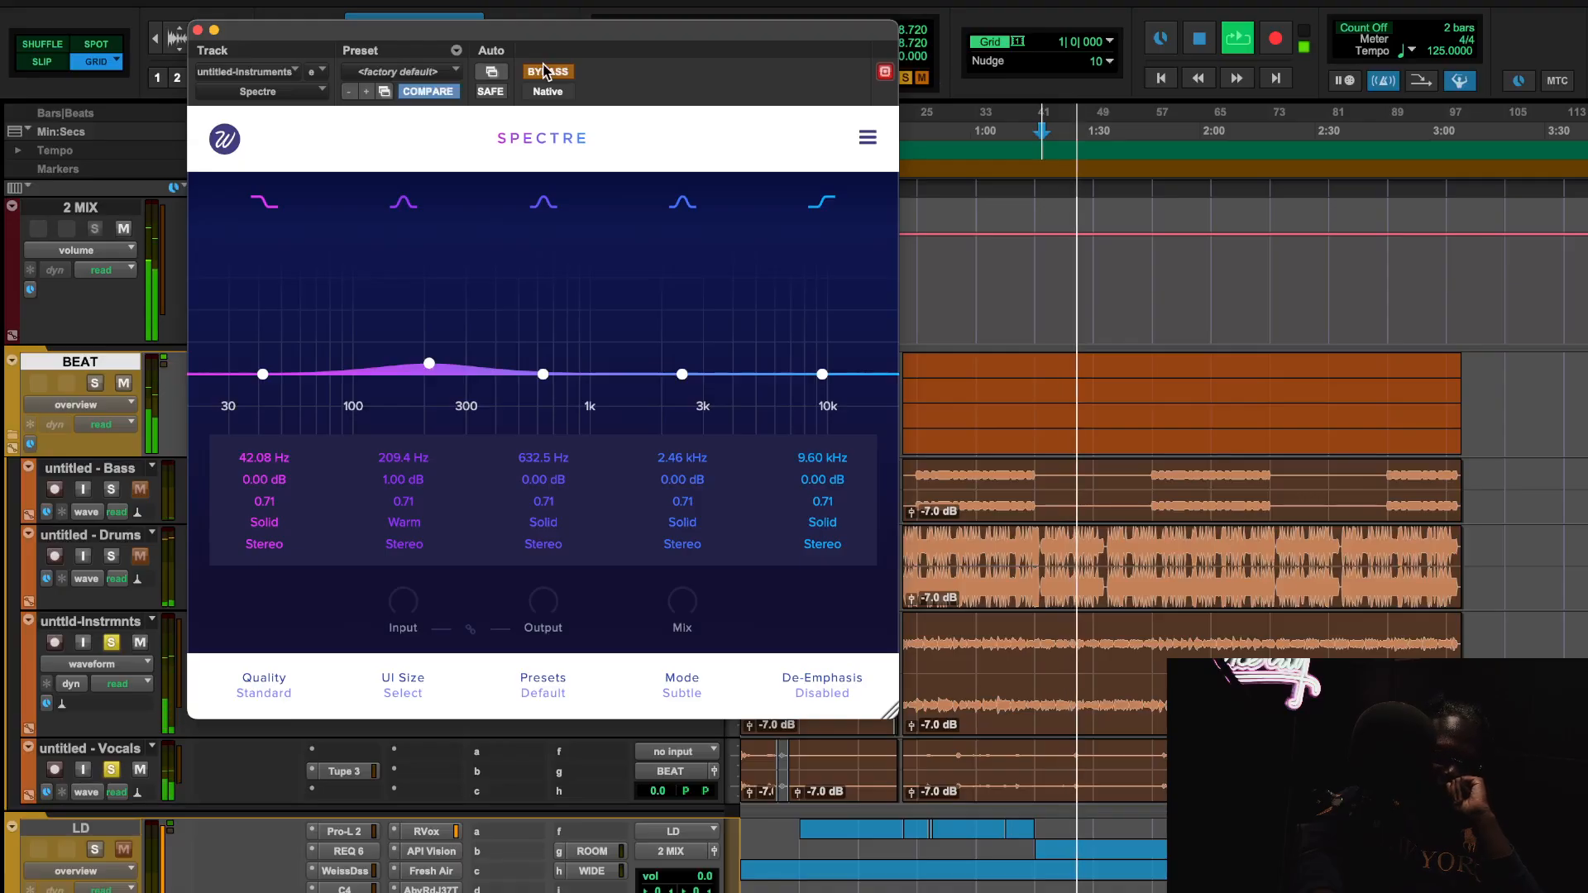
{"action": "left_click", "coordinate": [544, 72]}
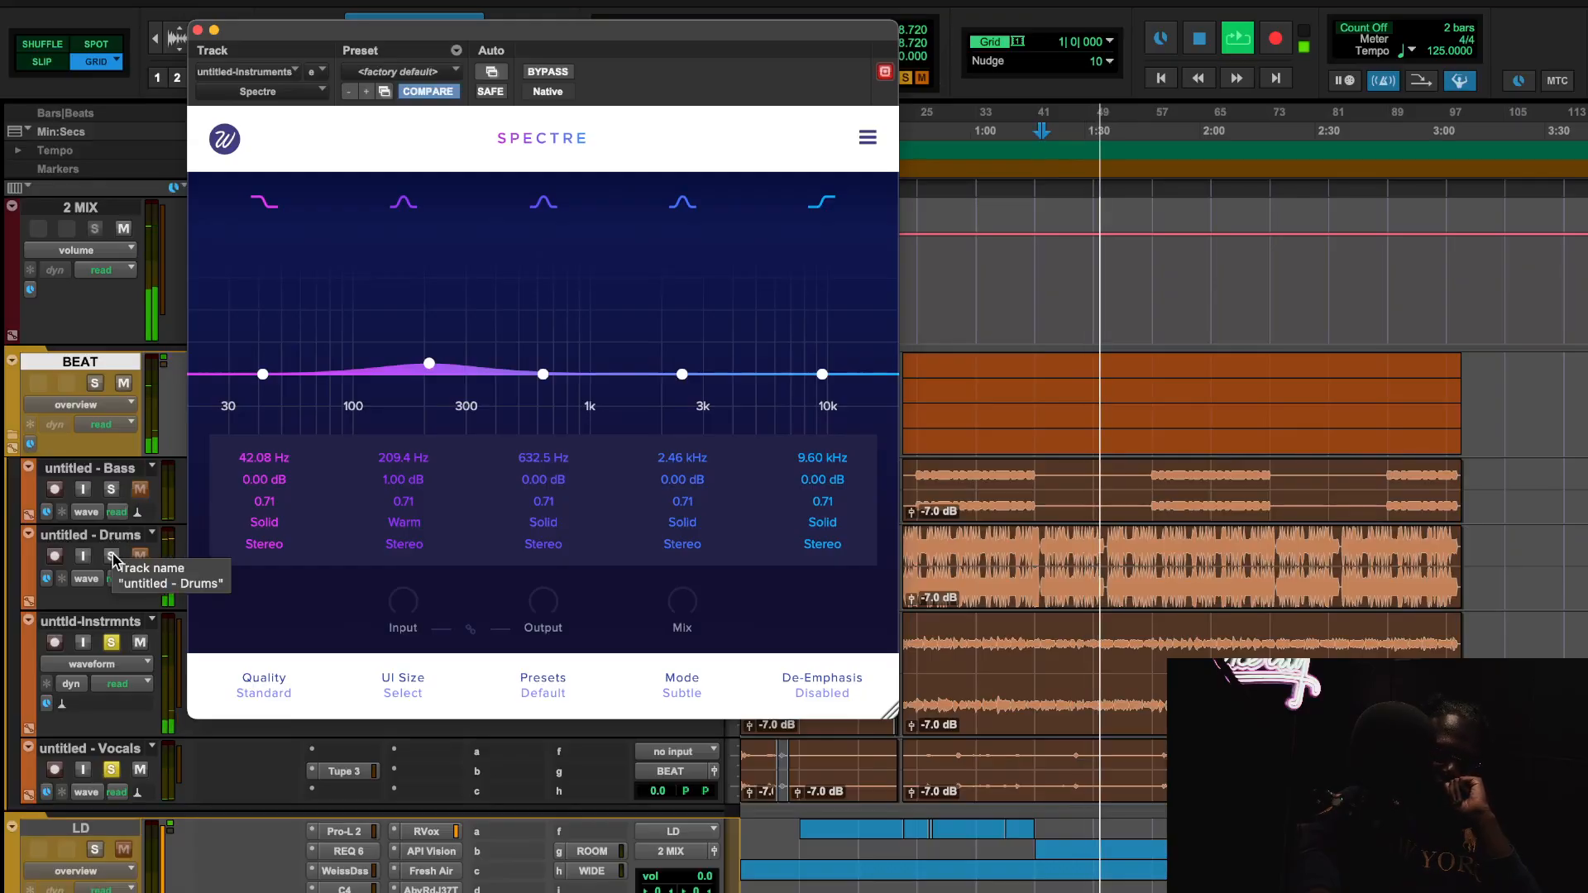
Clear the solos on all tracks, stop playback and close the Instruments track's Spectre.
{"action": "left_click", "coordinate": [111, 492], "text": "alt"}
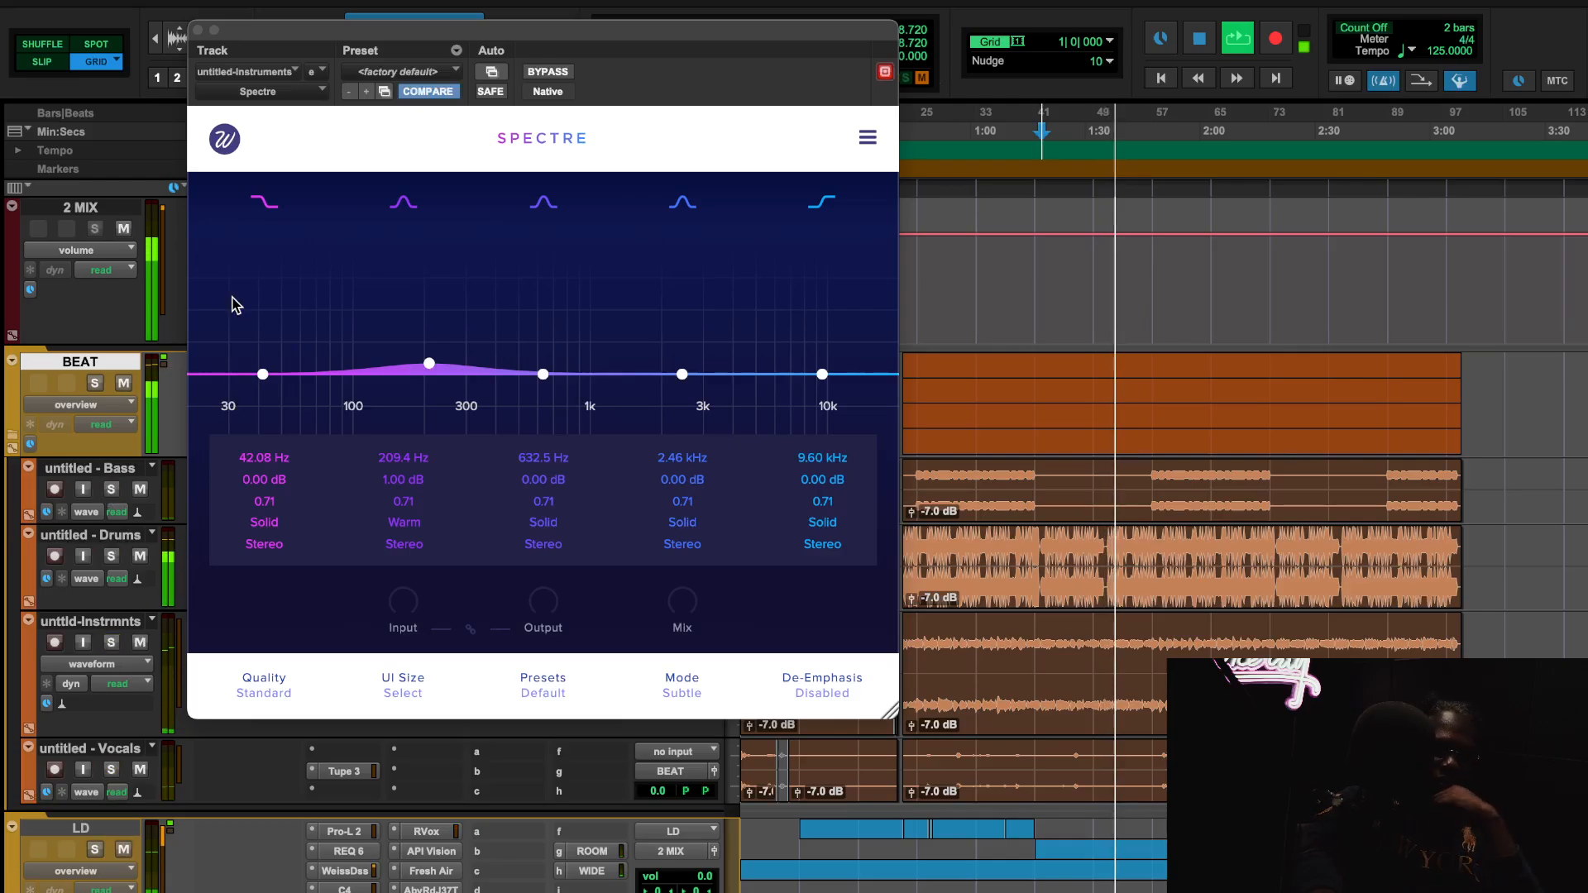
{"action": "key", "text": "space"}
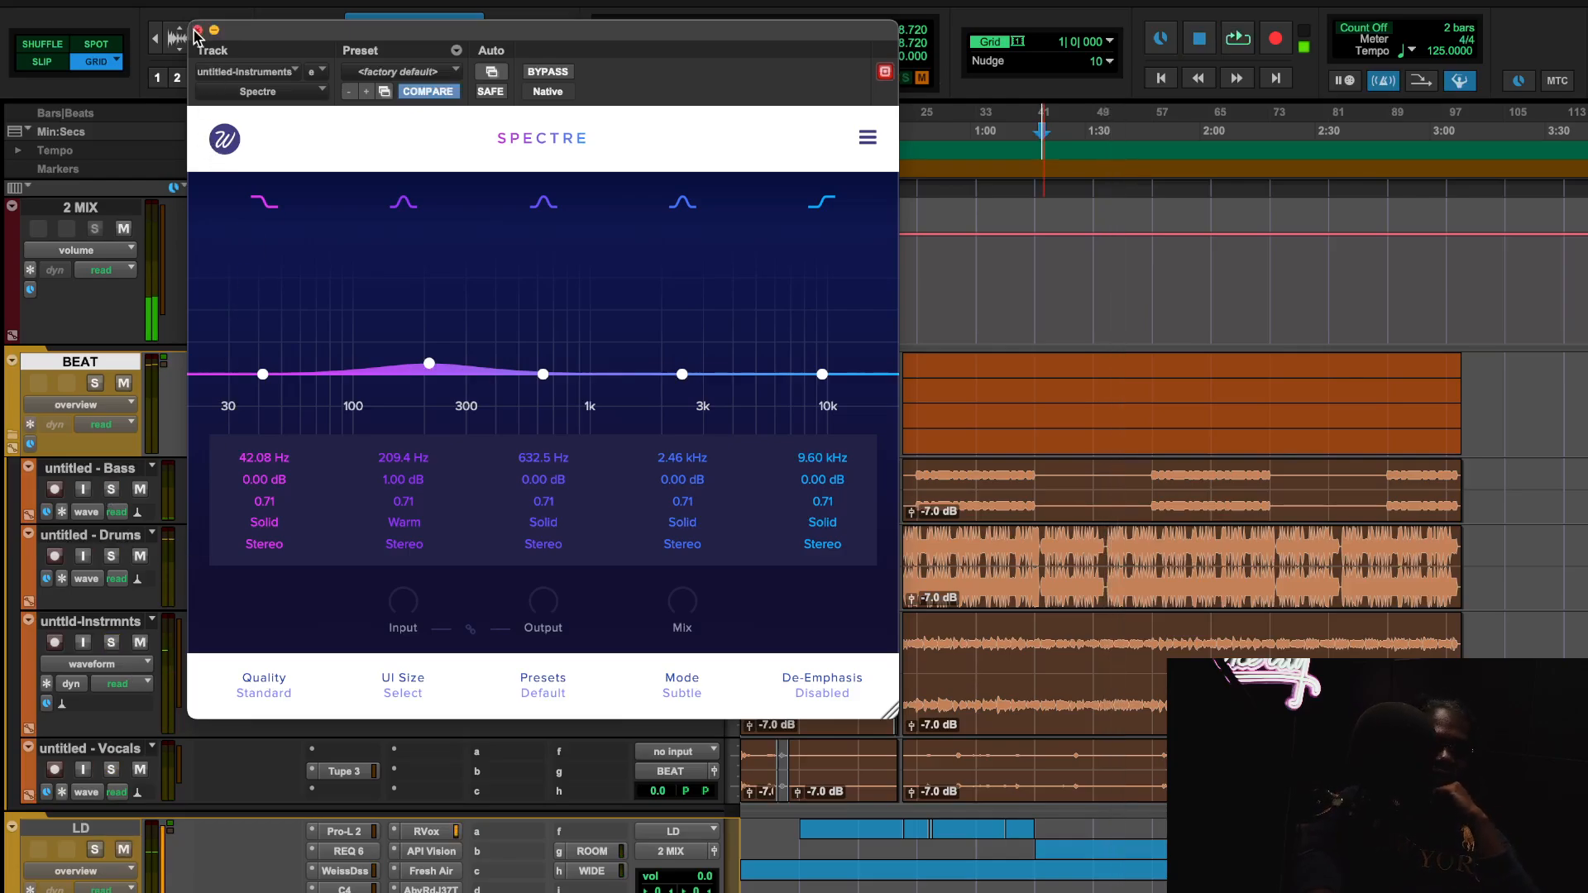
{"action": "left_click", "coordinate": [197, 31]}
{"action": "scroll", "coordinate": [370, 407], "scroll_direction": "down", "scroll_amount": 2}
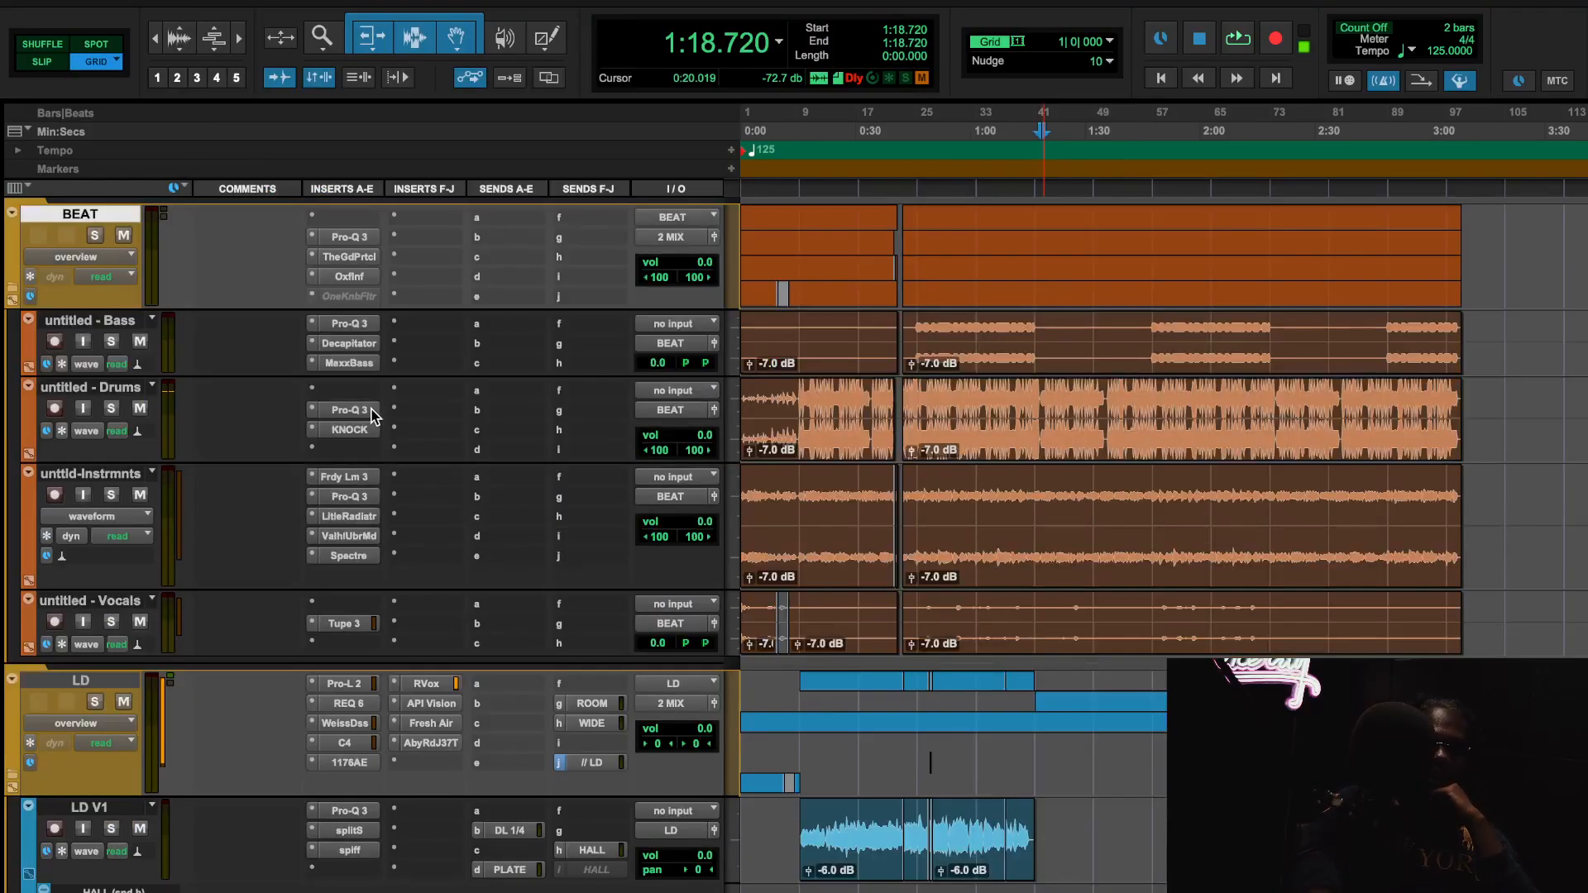
Open Pro-Q 3 on the BEAT track to examine its EQ curve, then close it.
{"action": "scroll", "coordinate": [370, 407], "scroll_direction": "up", "scroll_amount": 2}
{"action": "scroll", "coordinate": [369, 407], "scroll_direction": "down", "scroll_amount": 2}
{"action": "left_click", "coordinate": [344, 238]}
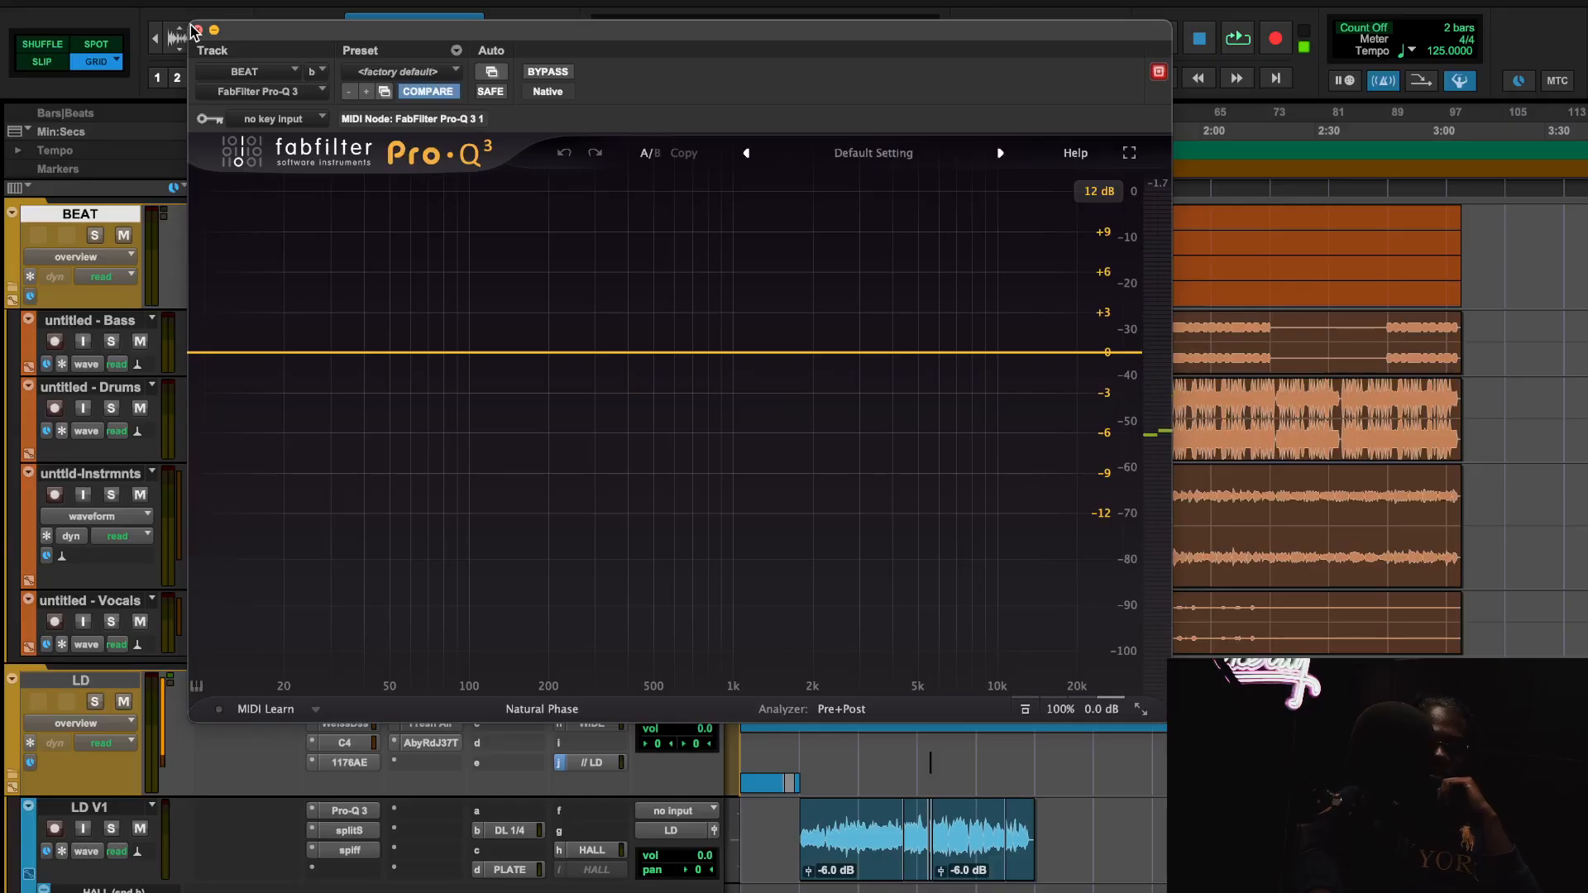
{"action": "left_click", "coordinate": [196, 31]}
Open The God Particle on the BEAT track and, with LD muted during playback, compare its external and internal sidechain.
{"action": "left_click", "coordinate": [345, 257]}
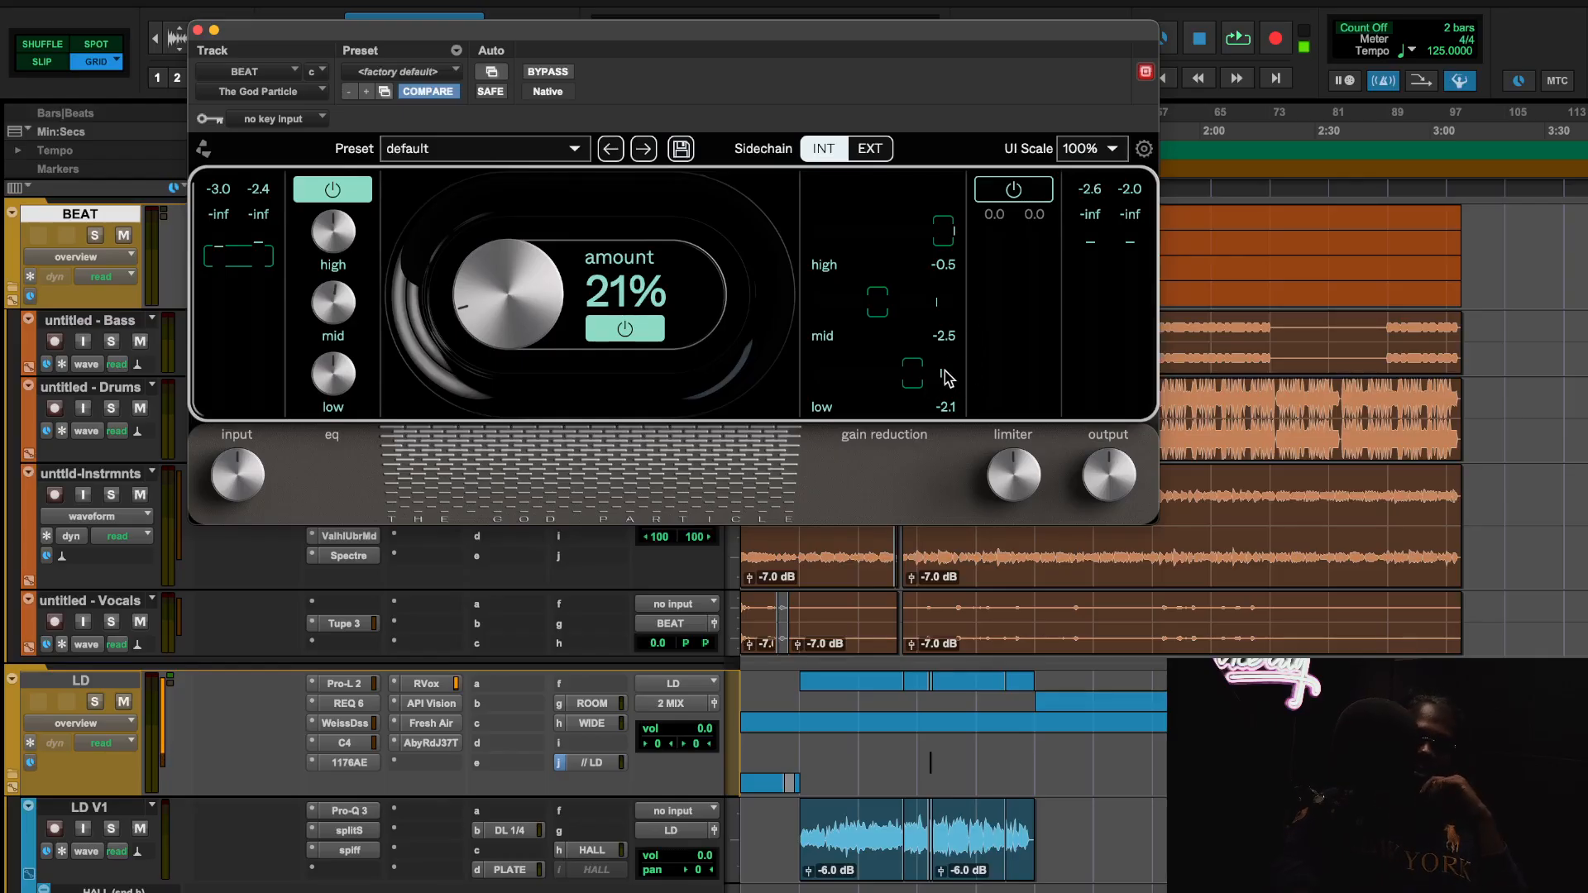
{"action": "key", "text": "space"}
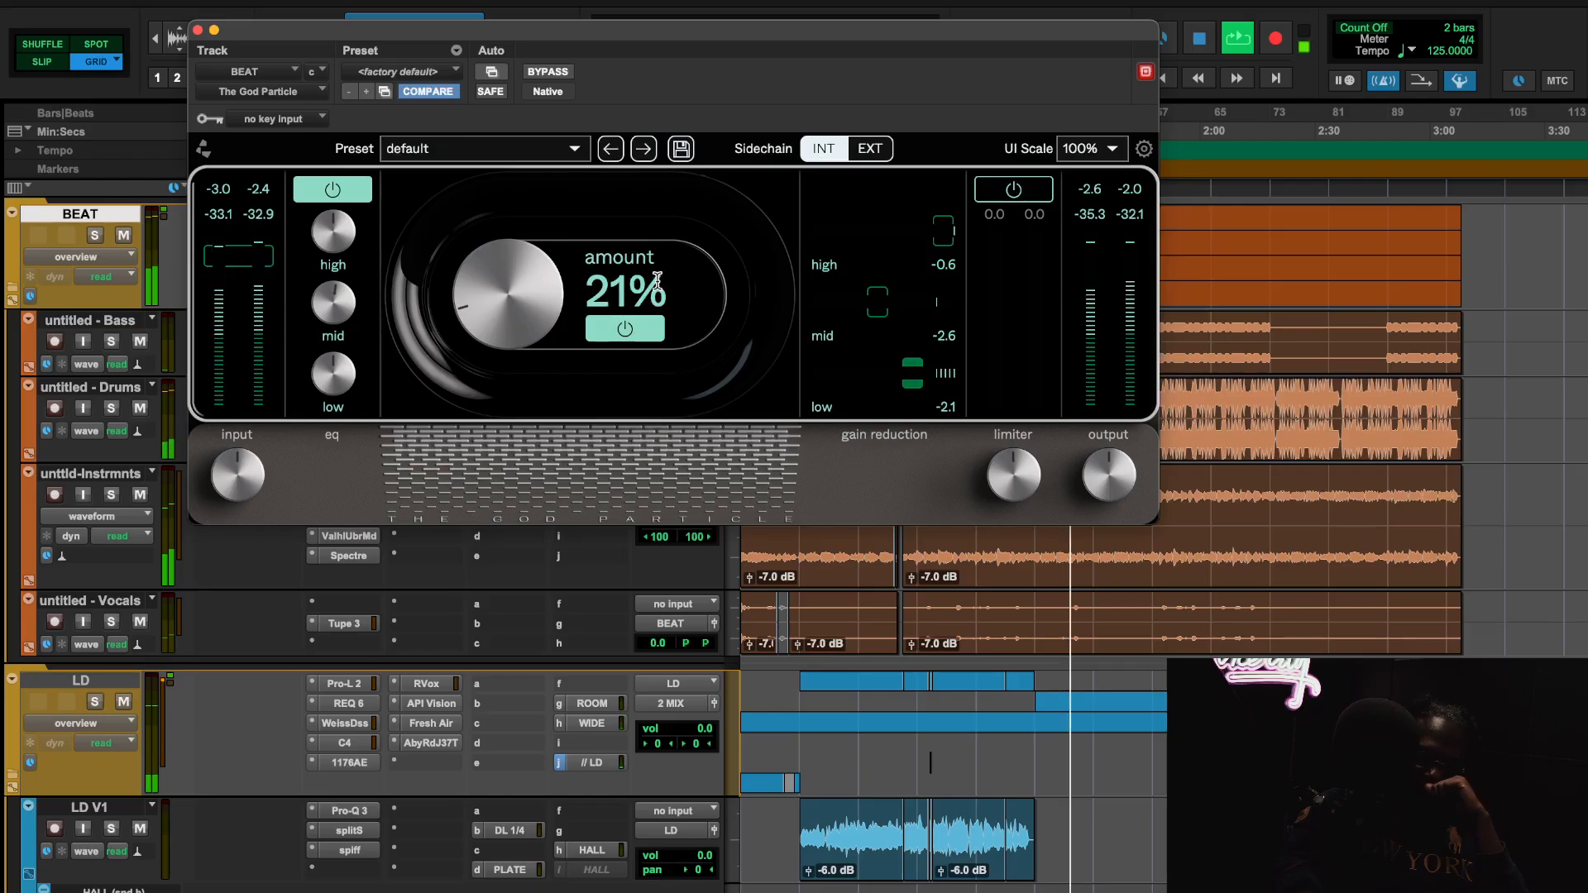
{"action": "left_click", "coordinate": [122, 703]}
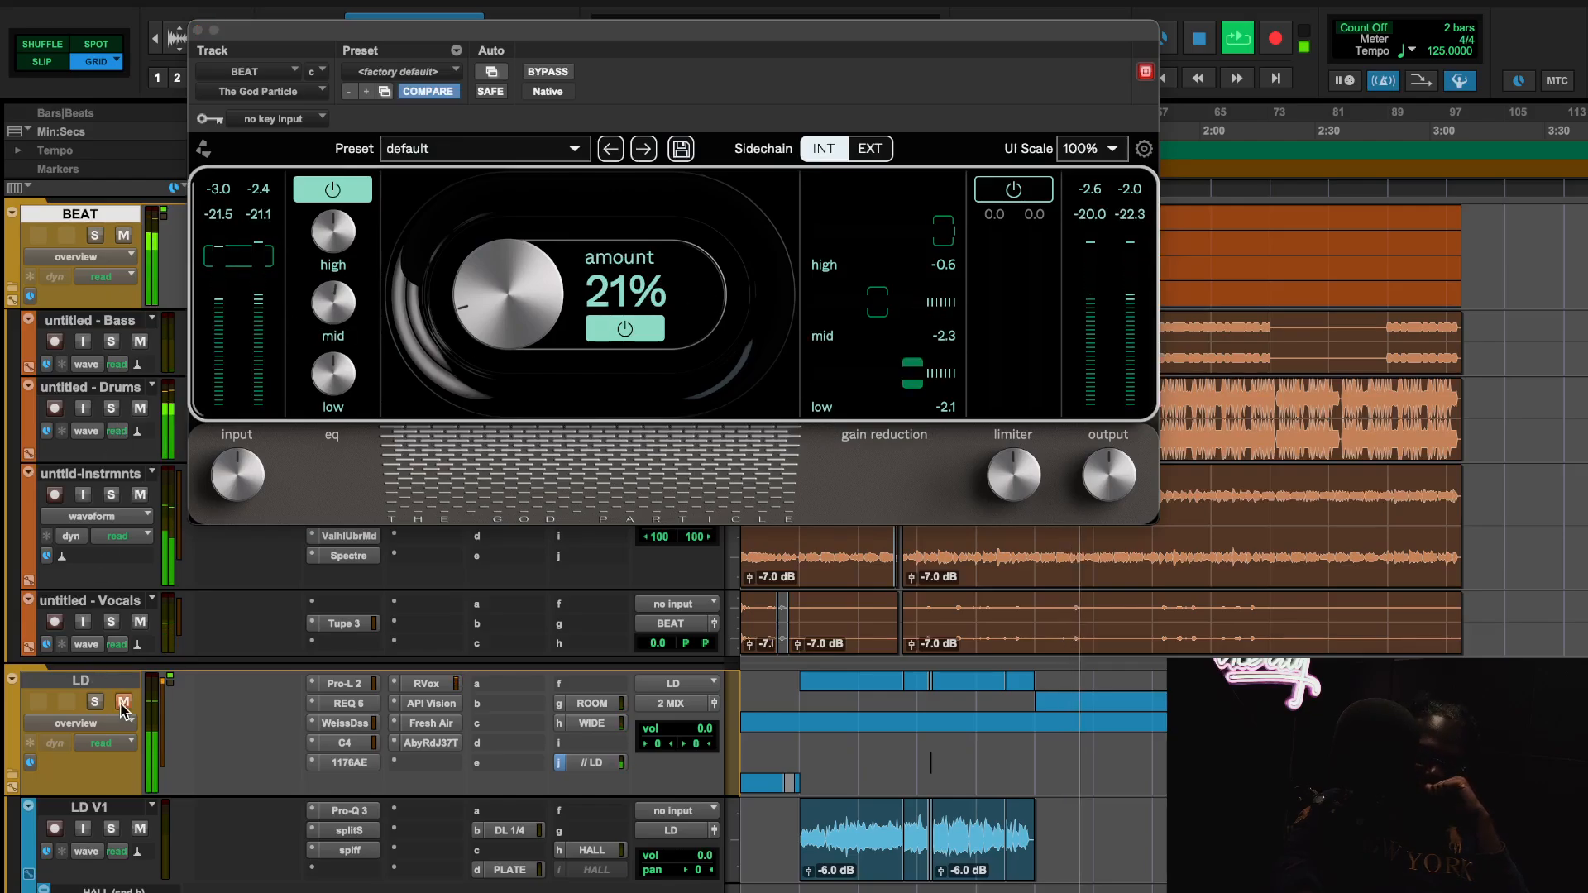
{"action": "left_click", "coordinate": [860, 156]}
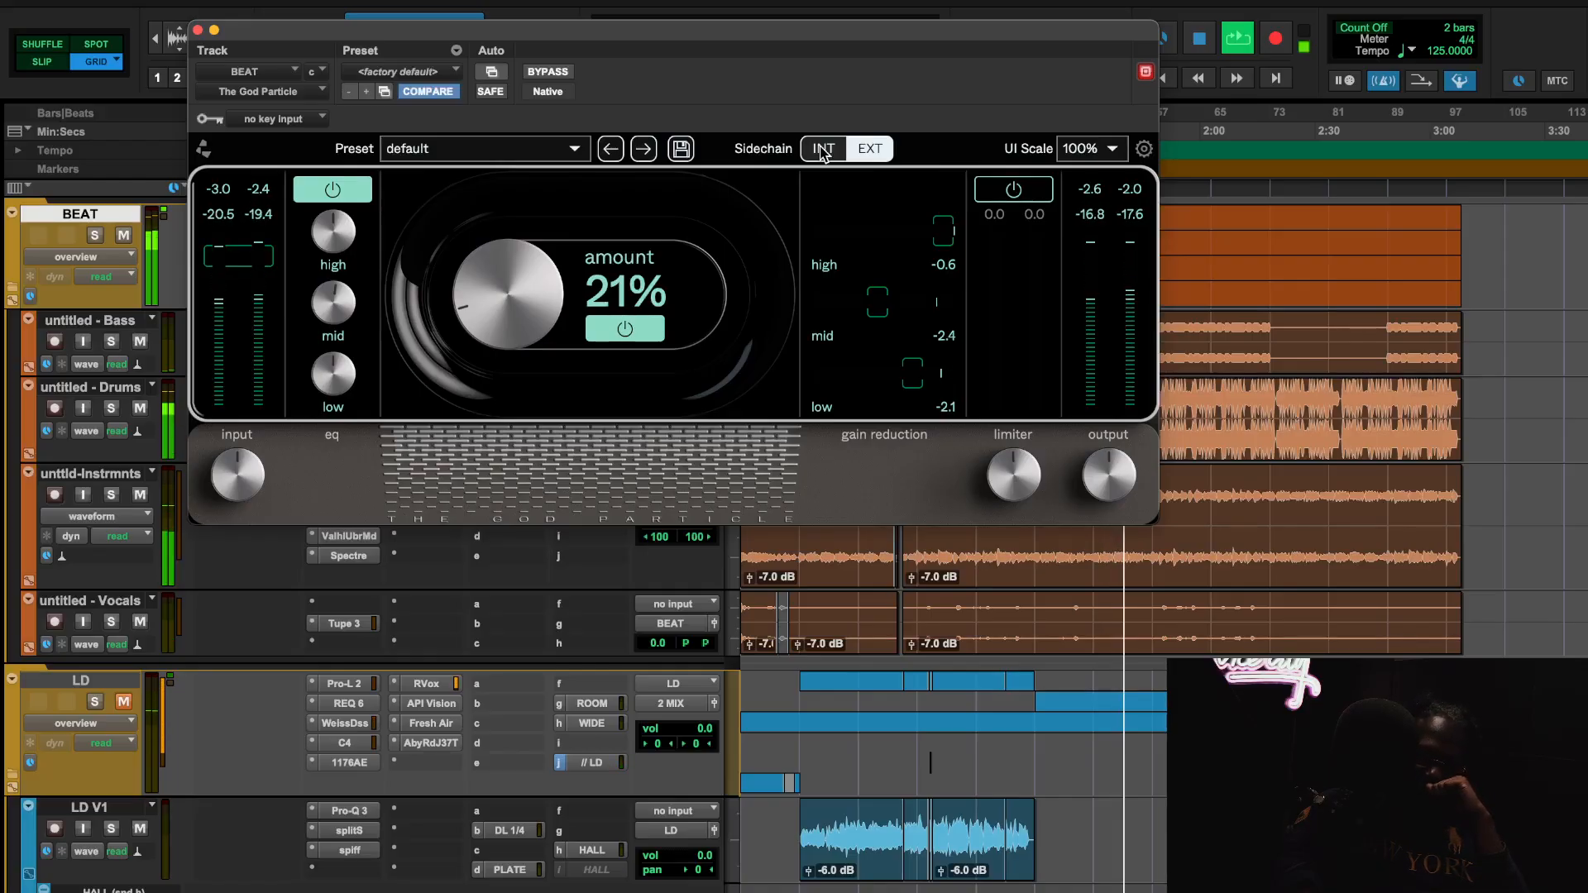
{"action": "left_click", "coordinate": [823, 150]}
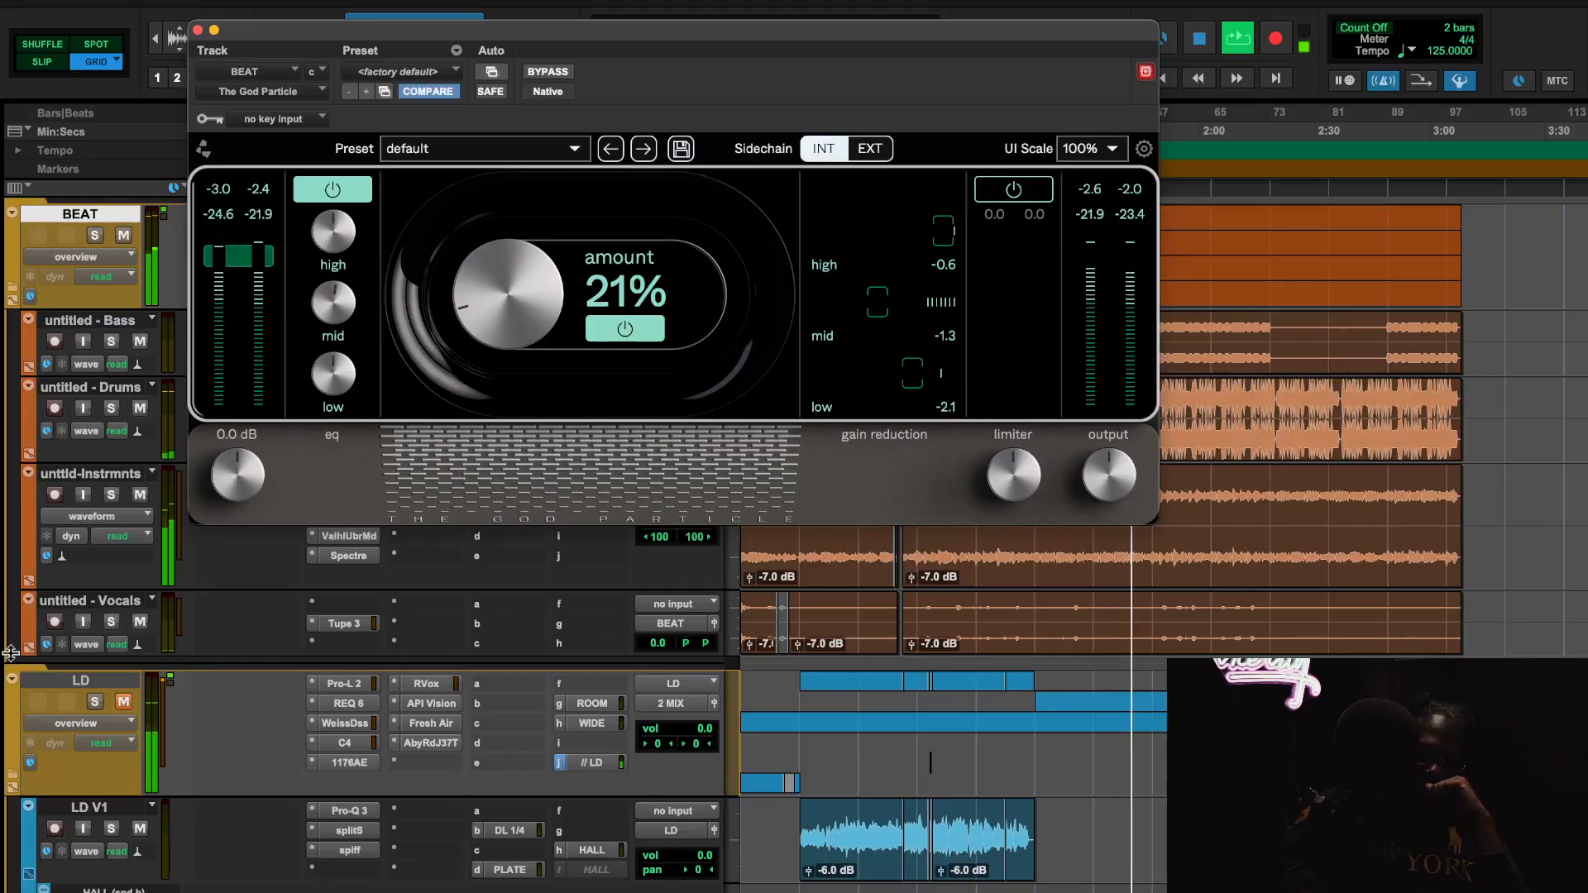
Unmute the LD track and solo the BEAT track to check The God Particle's gain reduction during playback.
{"action": "left_click", "coordinate": [123, 701]}
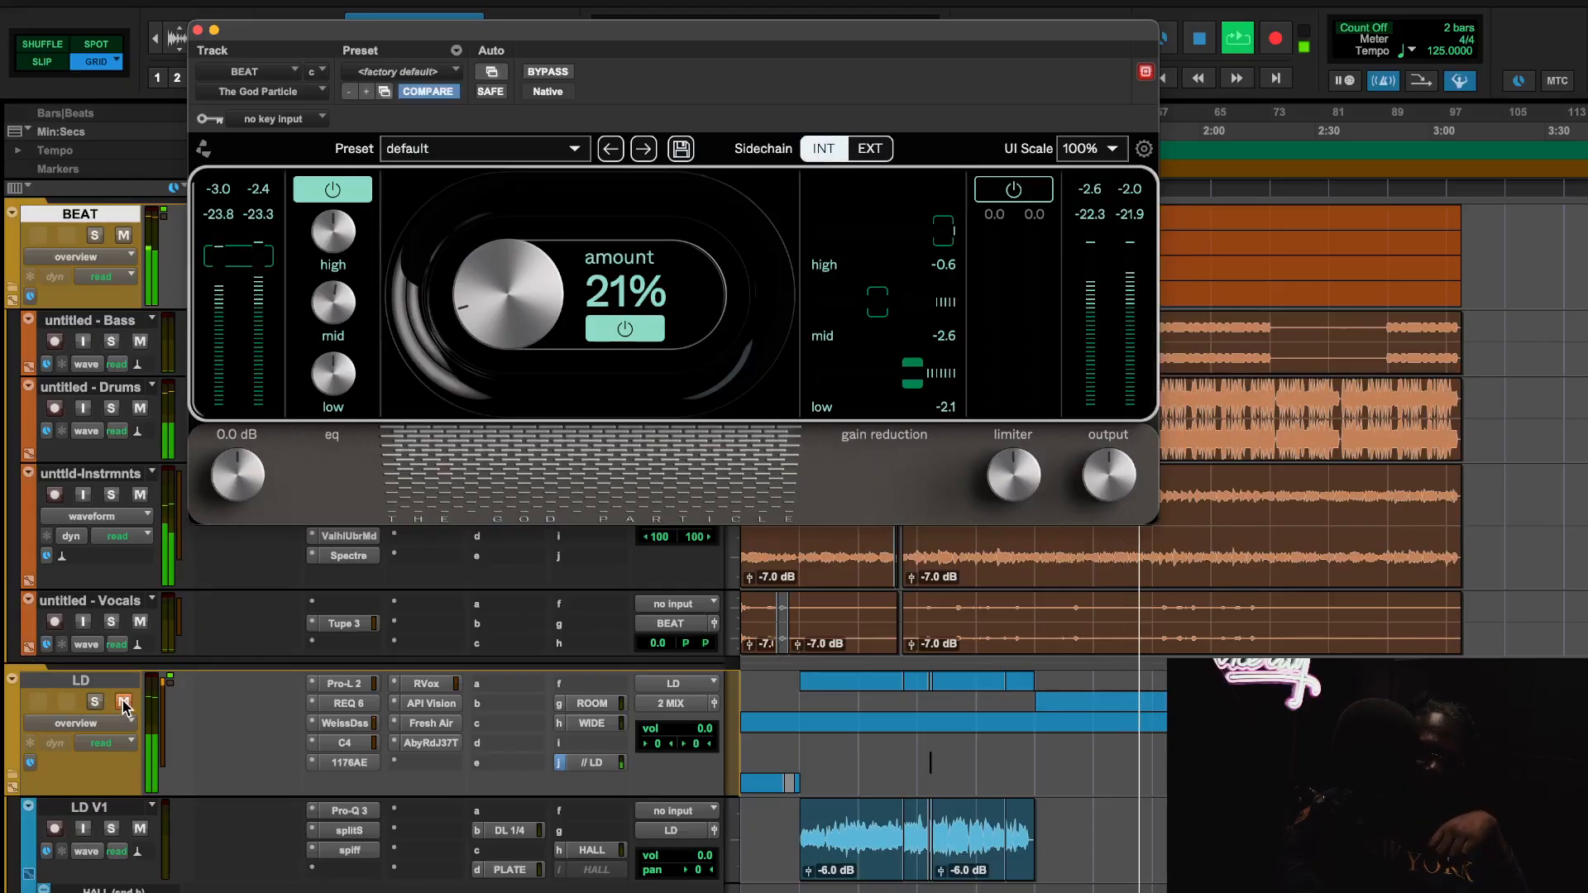
{"action": "scroll", "coordinate": [149, 724], "scroll_direction": "down", "scroll_amount": 10}
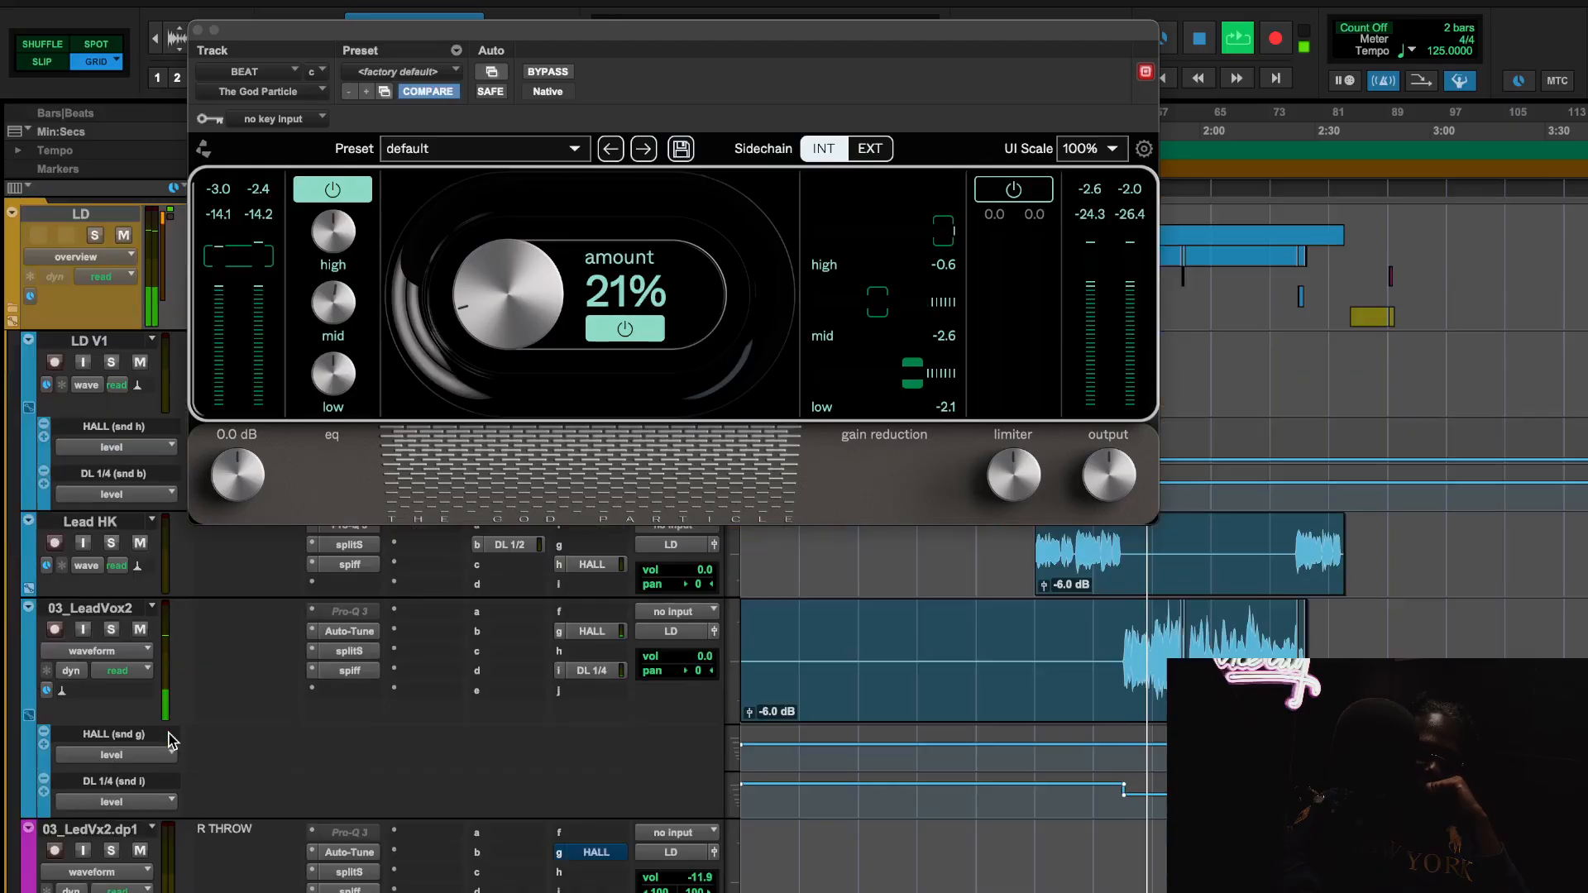
{"action": "scroll", "coordinate": [169, 741], "scroll_direction": "up", "scroll_amount": 15}
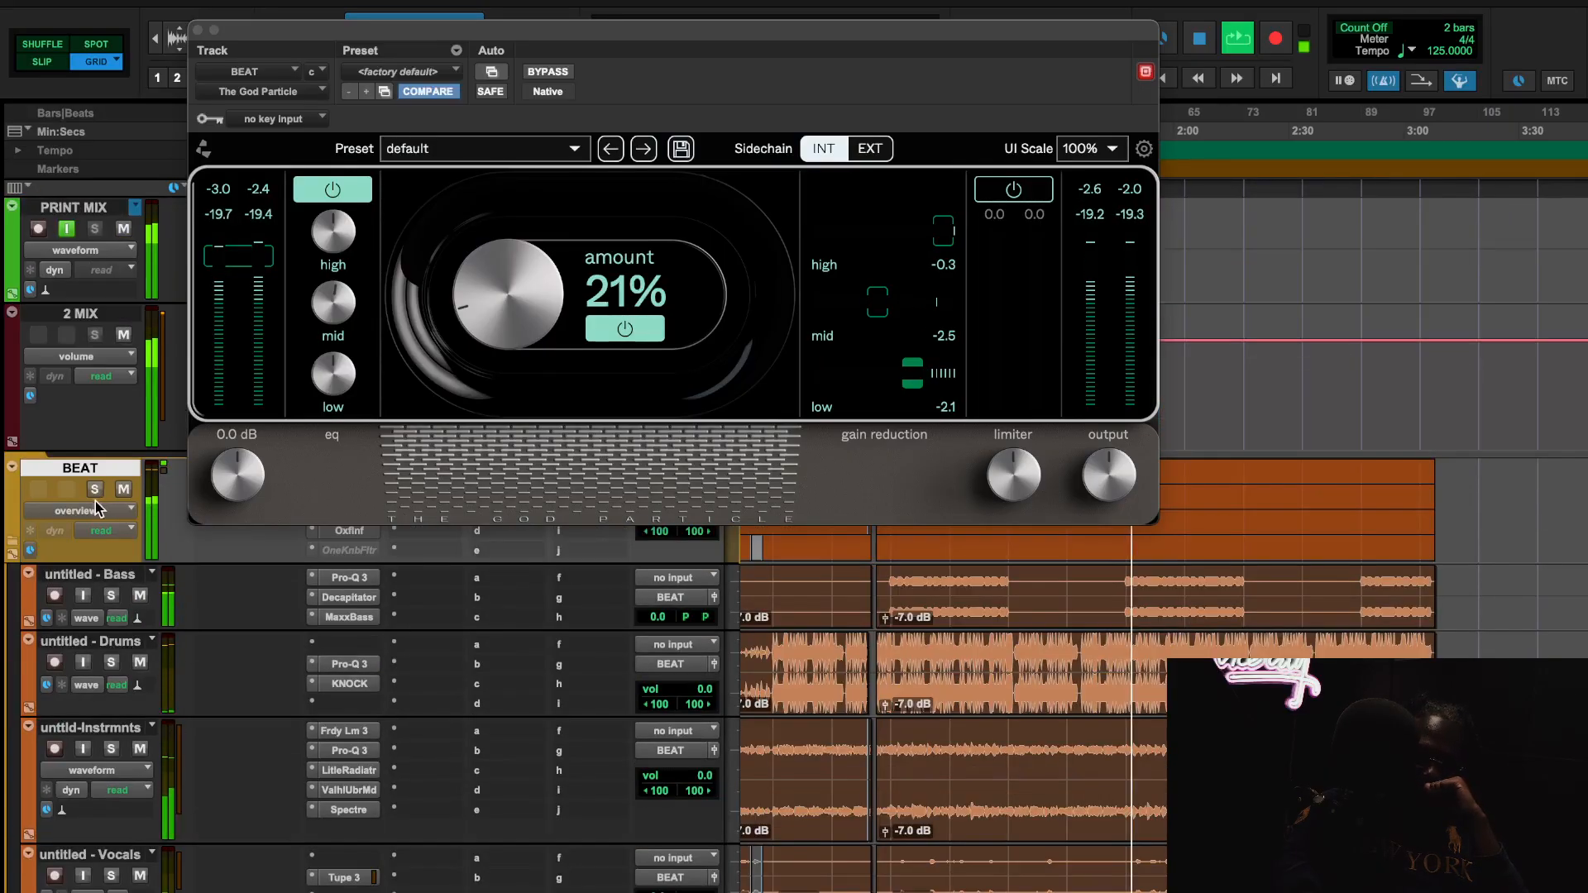
{"action": "left_click", "coordinate": [95, 496]}
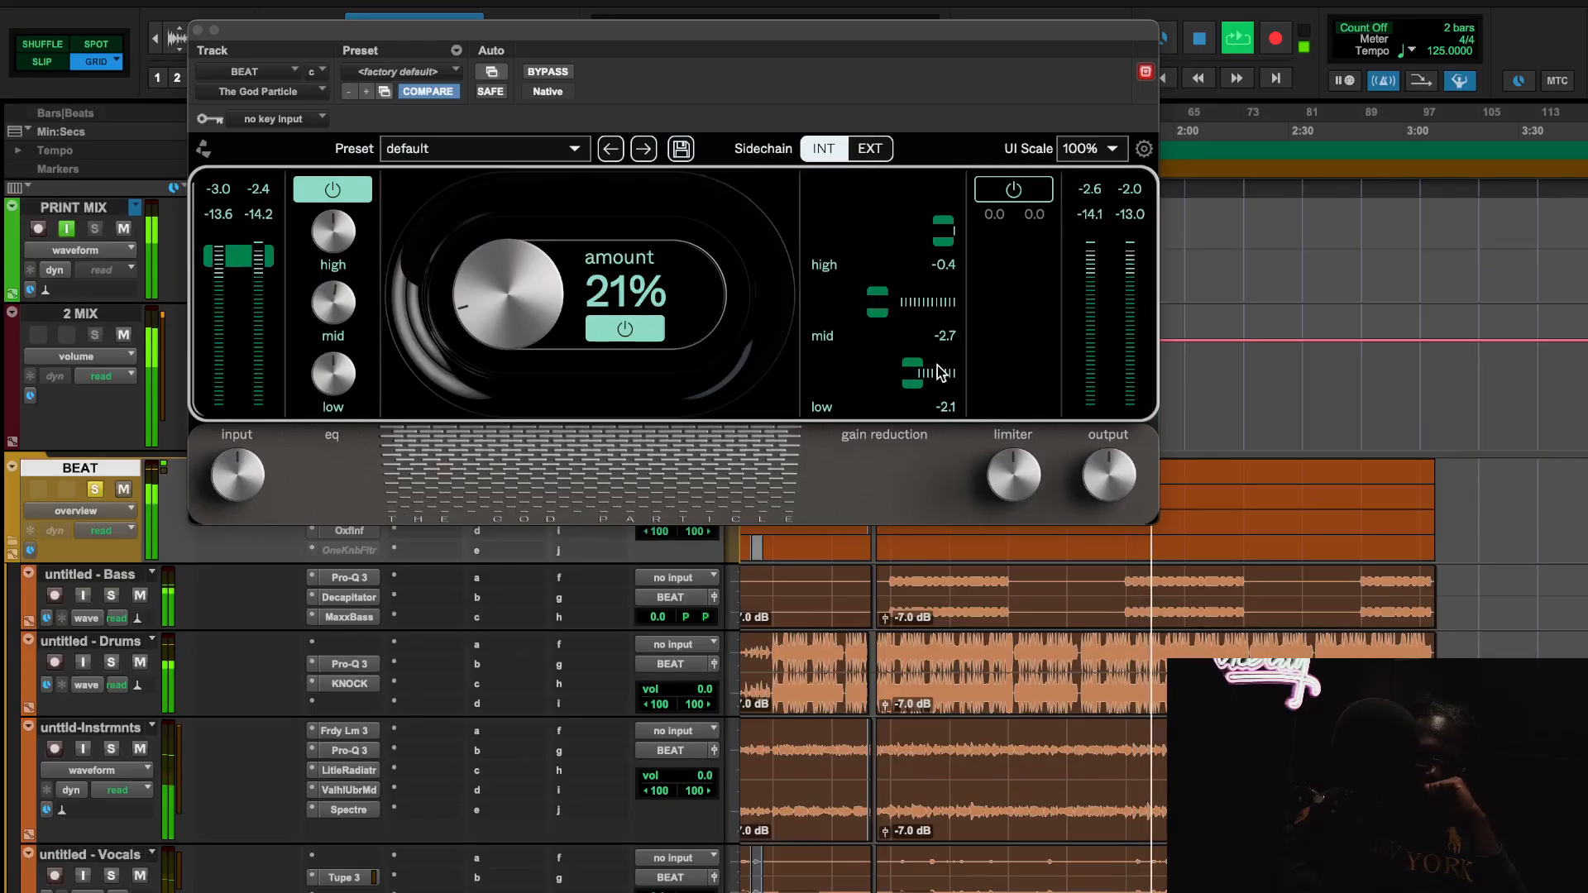
{"action": "key", "text": "space"}
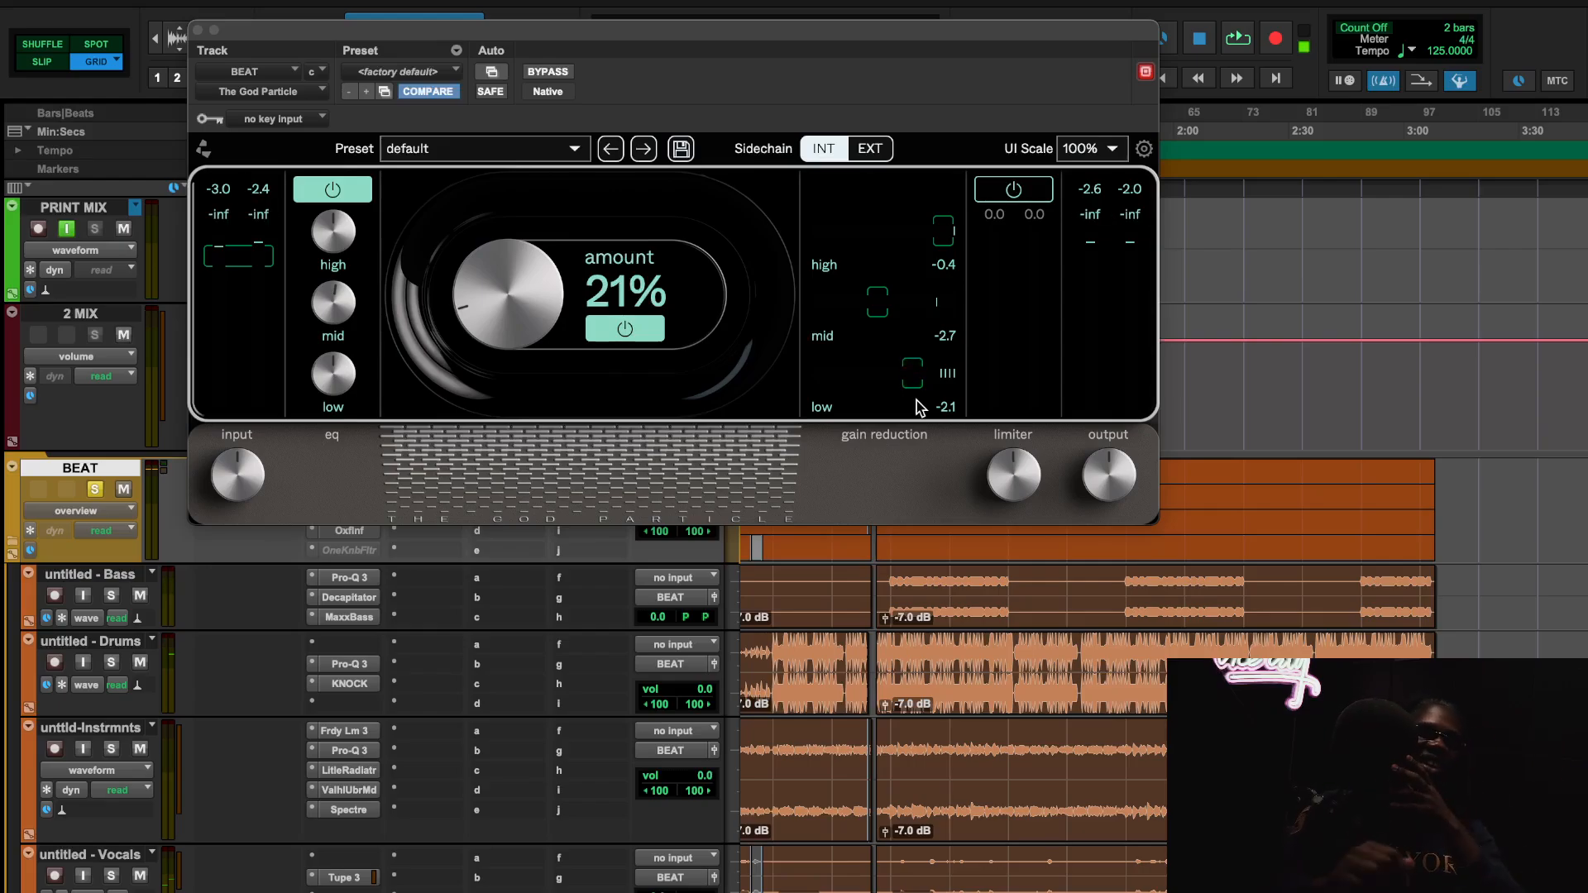
Examine The God Particle's external sidechain option against the beat and vocal tracks, then close the plug-in.
{"action": "left_click", "coordinate": [871, 148]}
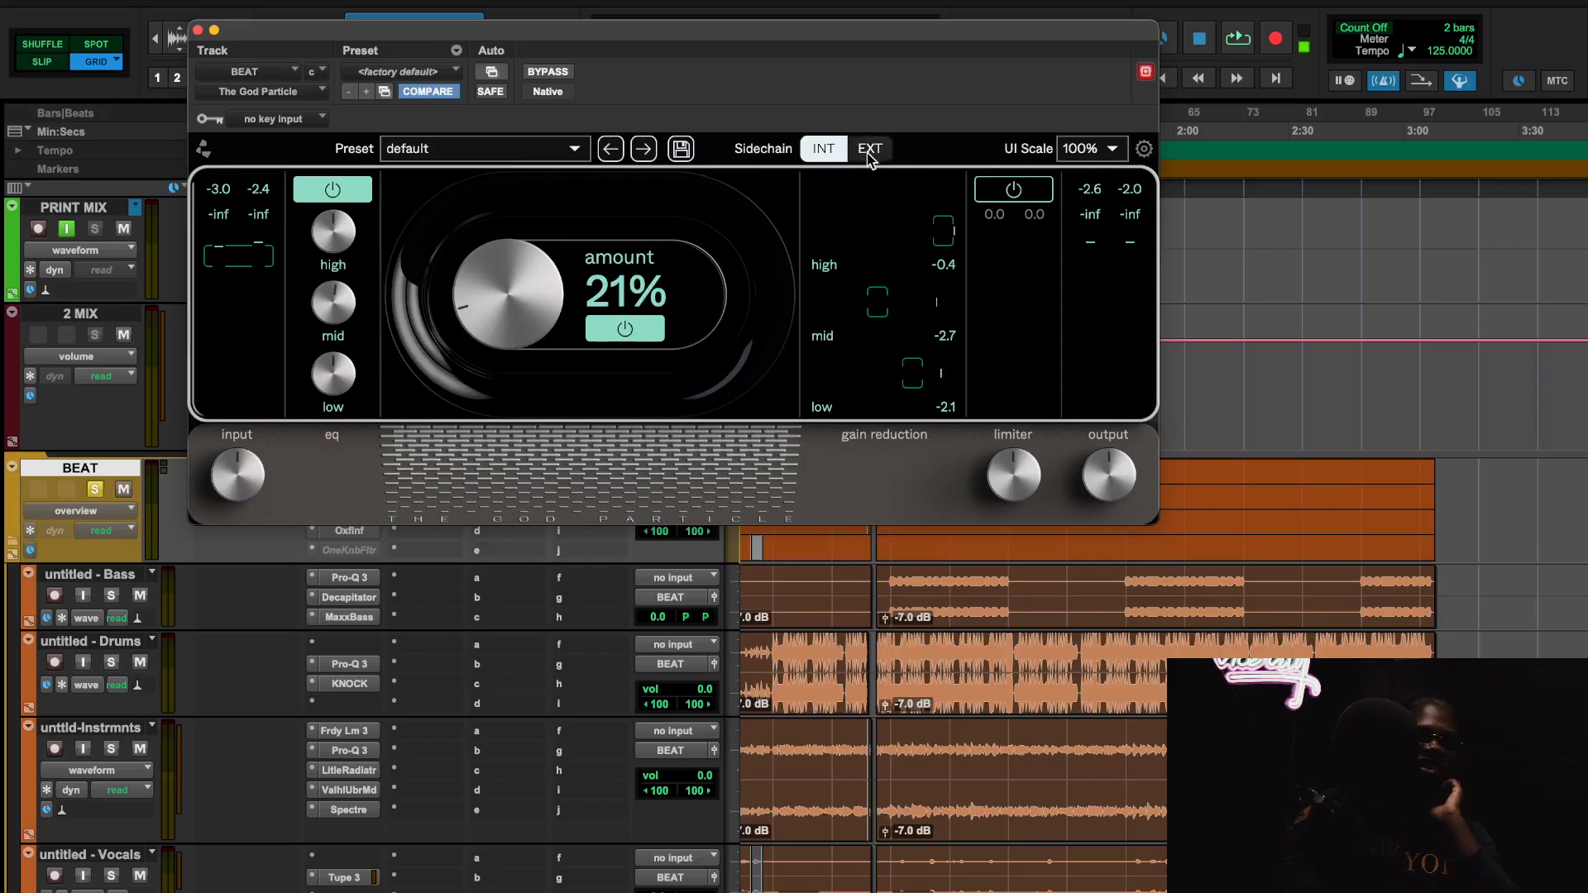
{"action": "left_click", "coordinate": [869, 154]}
{"action": "scroll", "coordinate": [947, 607], "scroll_direction": "down", "scroll_amount": 8}
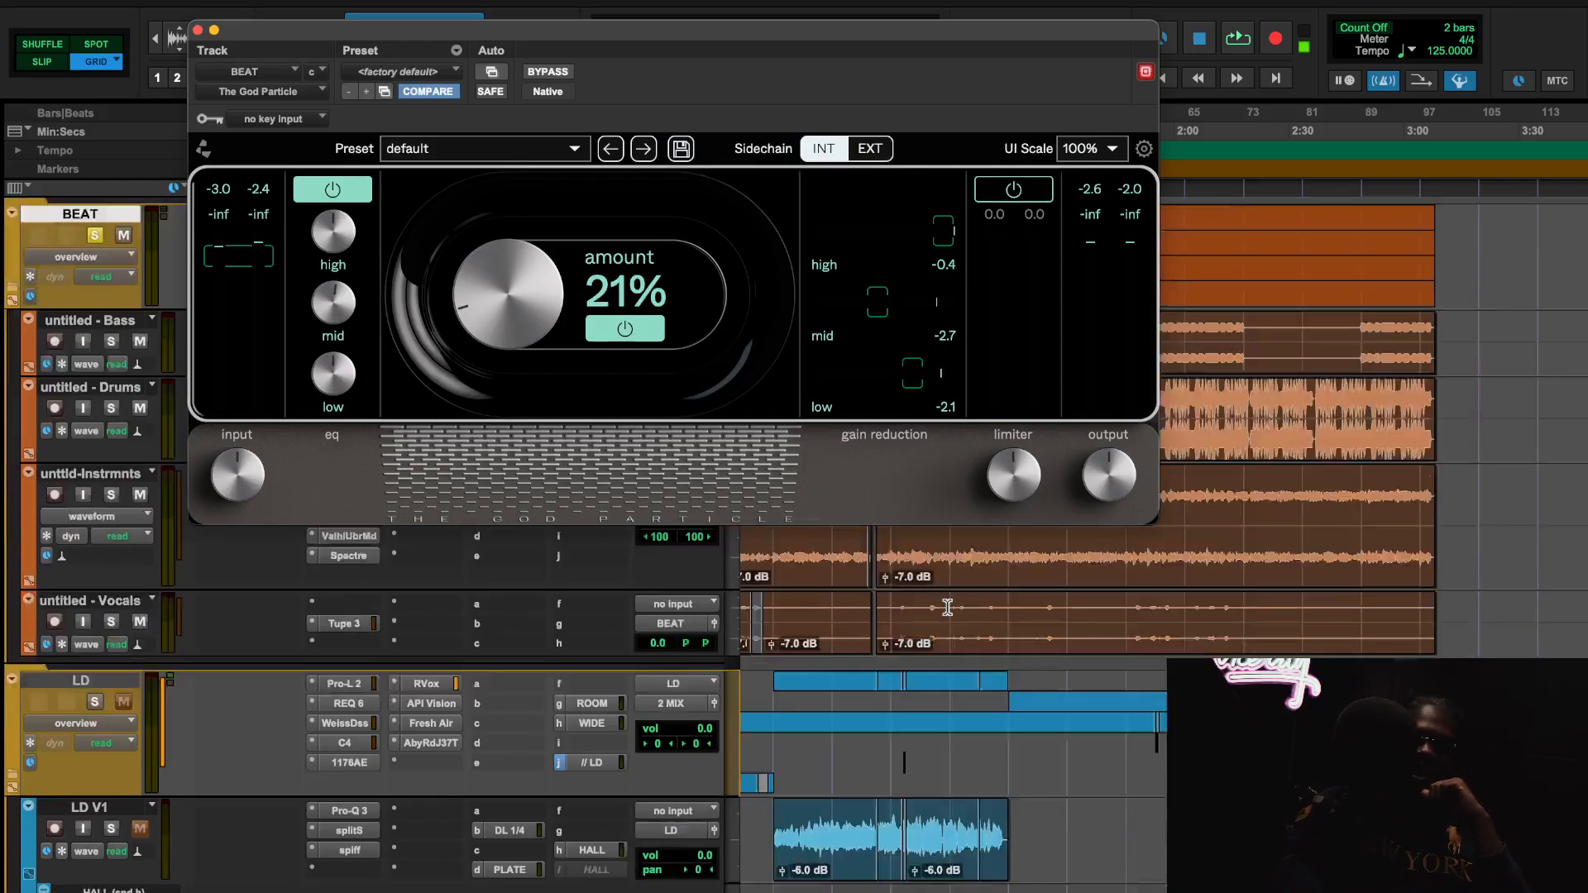
{"action": "scroll", "coordinate": [947, 606], "scroll_direction": "up", "scroll_amount": 6}
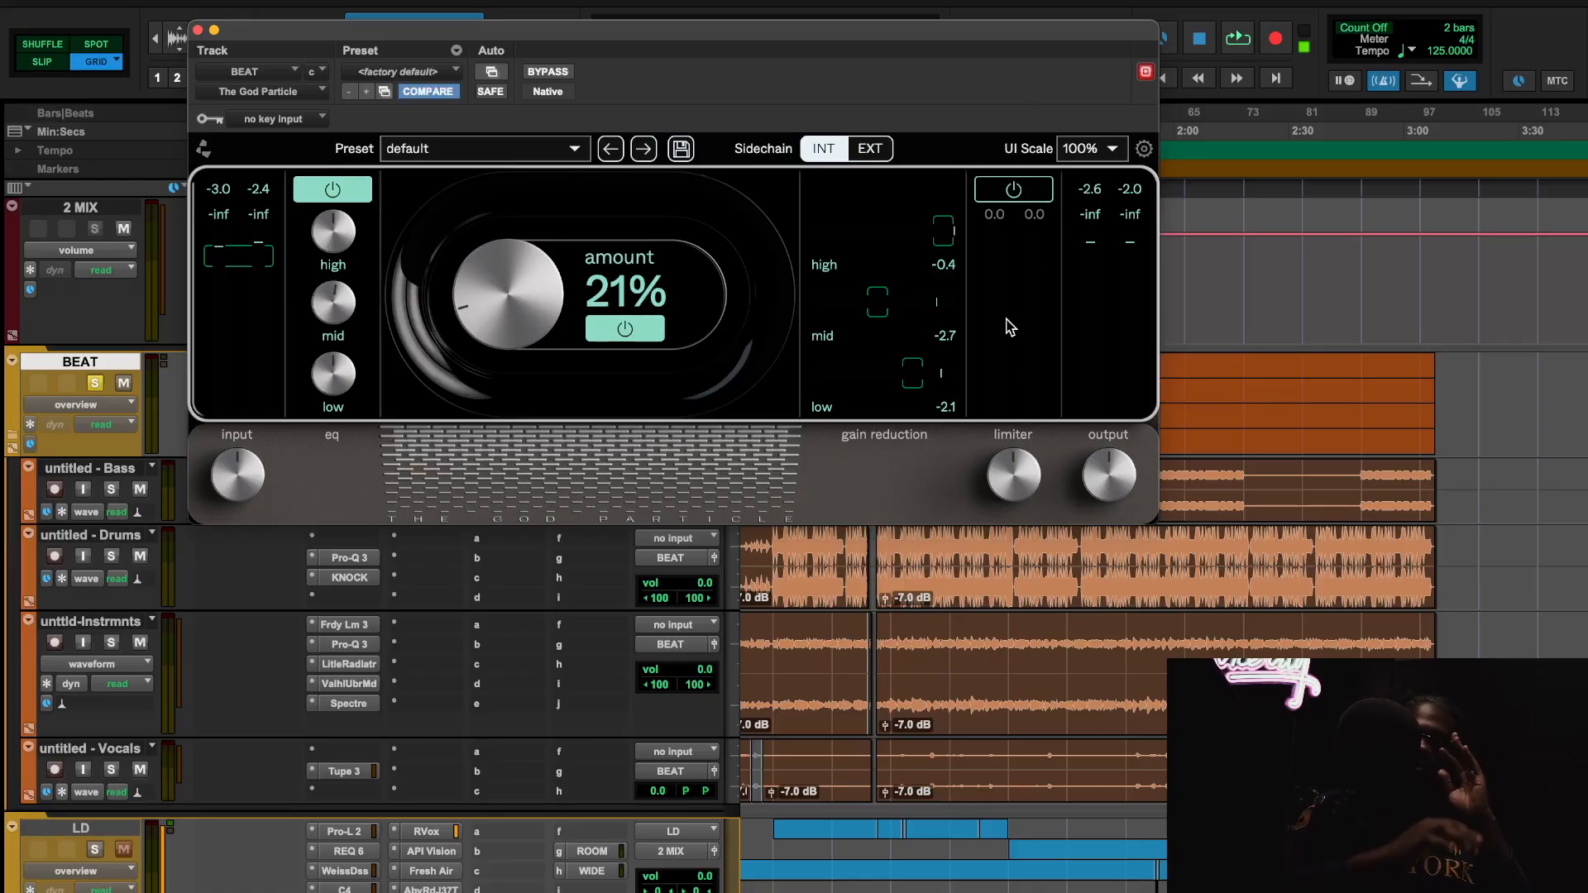
{"action": "scroll", "coordinate": [961, 600], "scroll_direction": "up", "scroll_amount": 2}
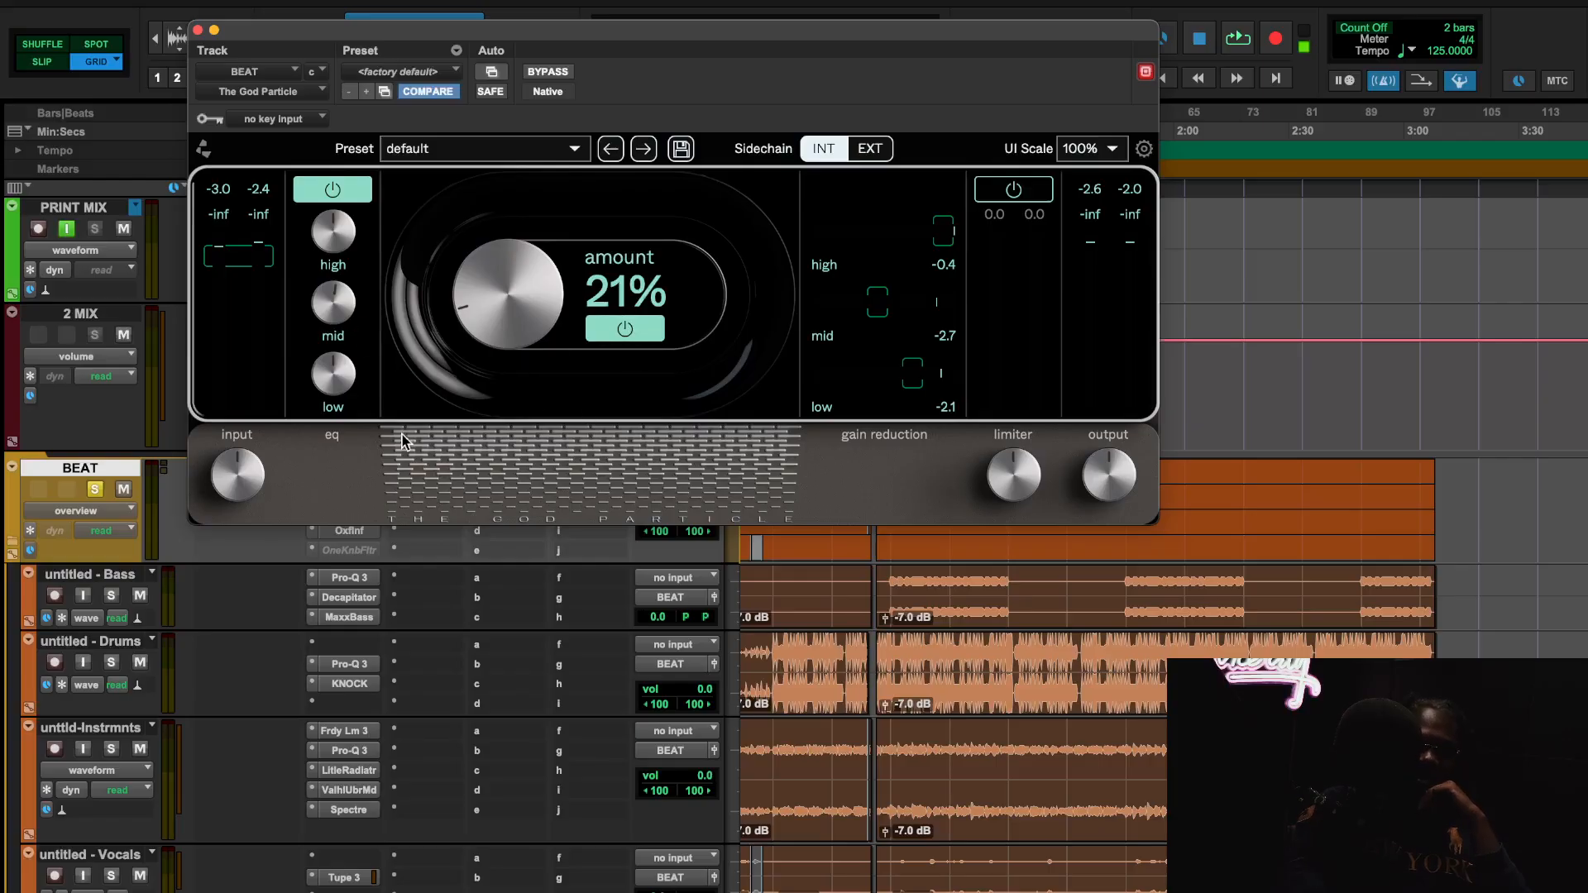
{"action": "left_click", "coordinate": [198, 30]}
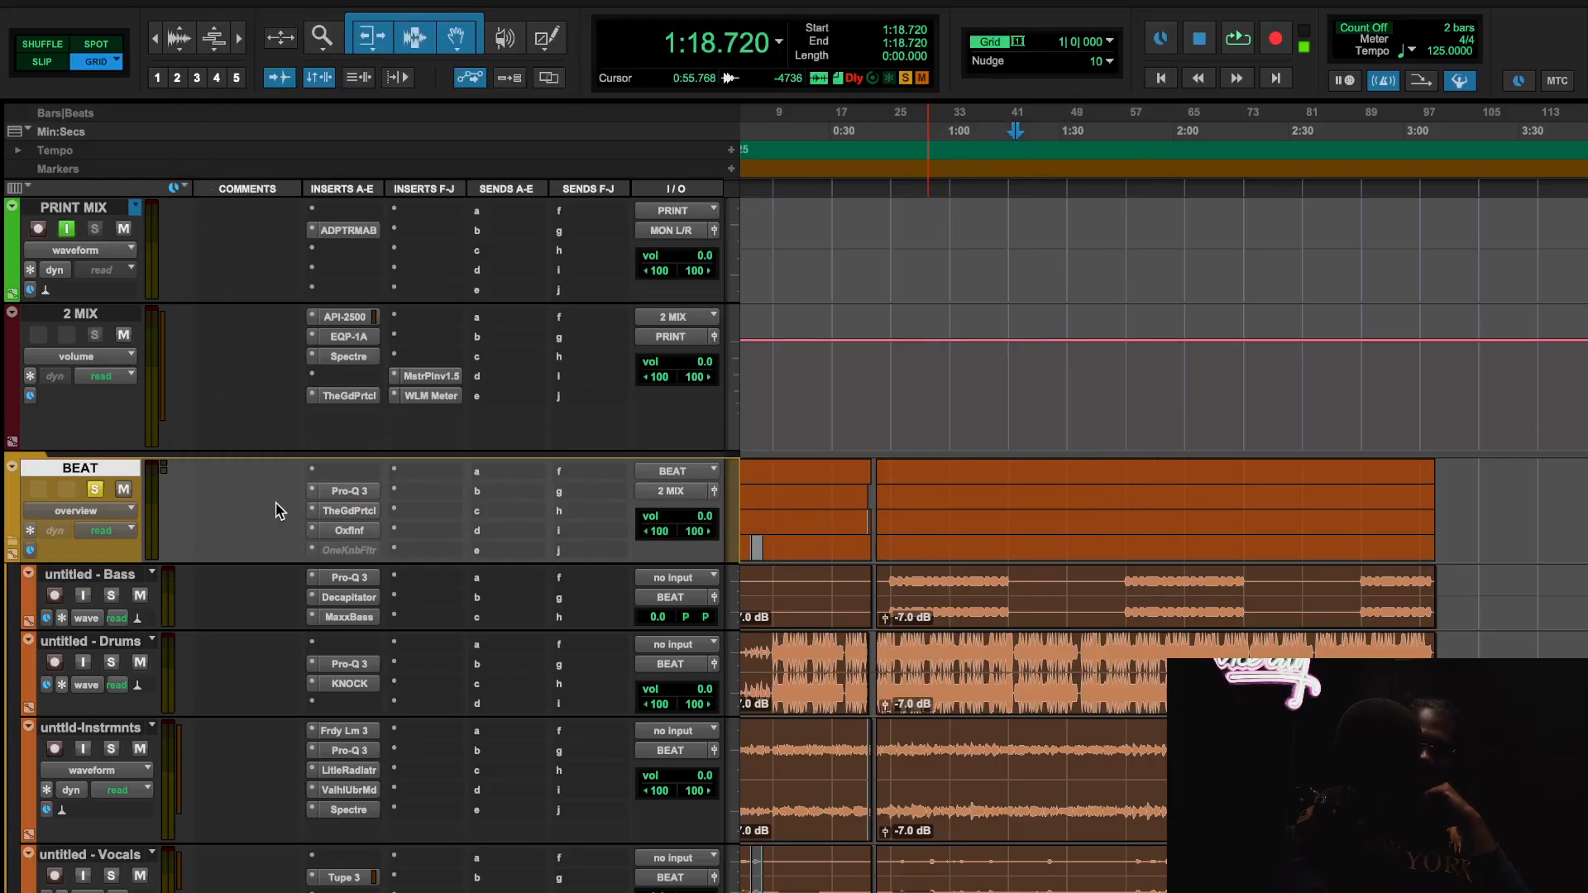
Open Oxford Inflator on the BEAT track to examine its settings, including Band Split.
{"action": "left_click", "coordinate": [349, 531]}
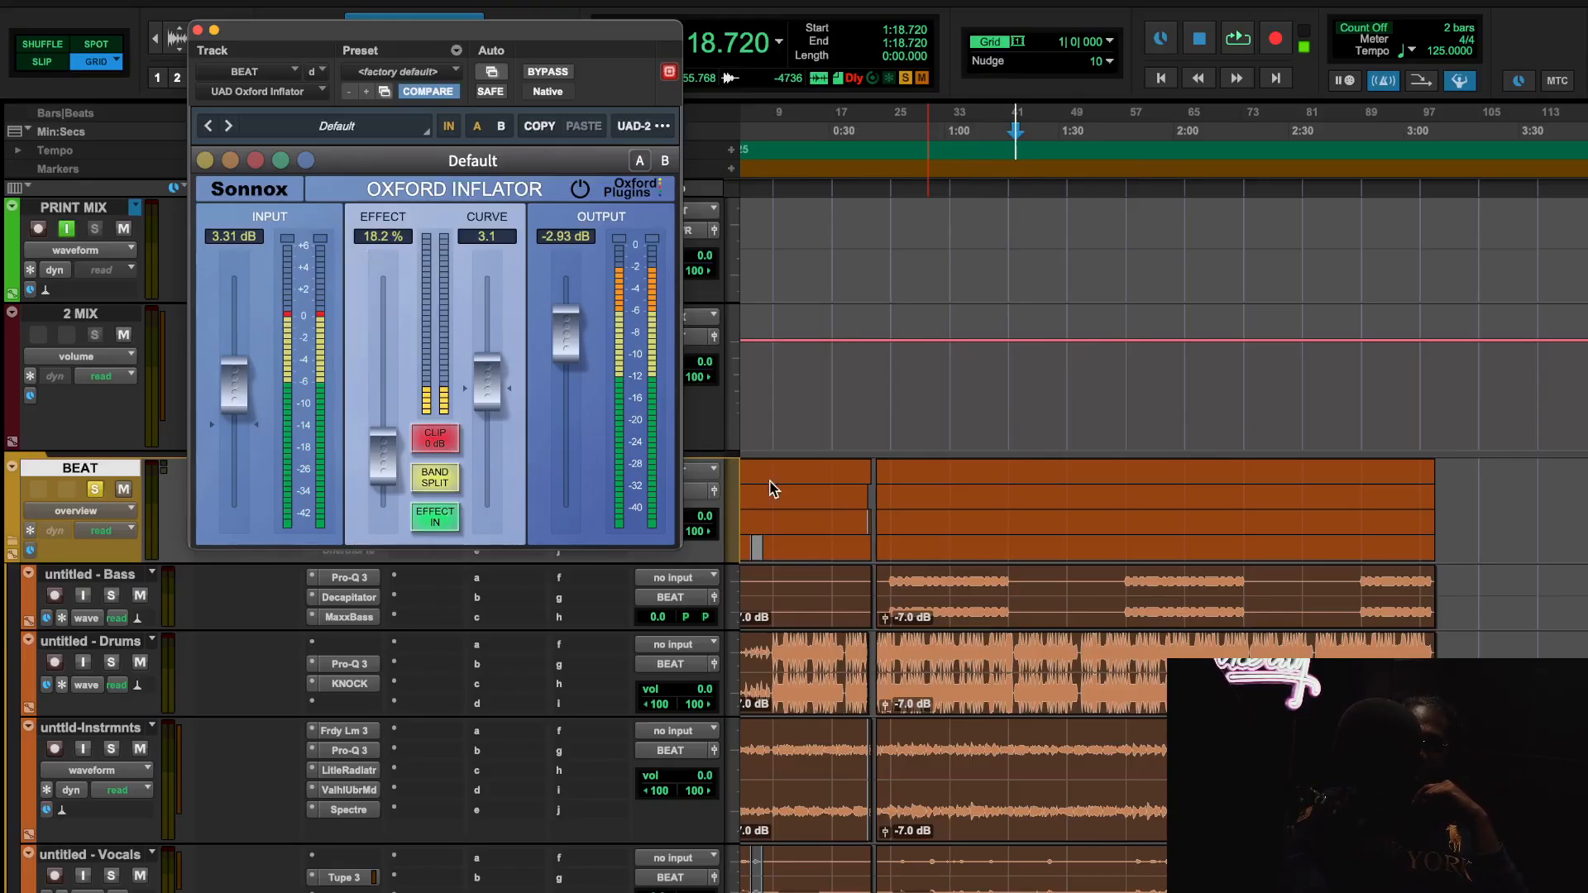
{"action": "scroll", "coordinate": [940, 731], "scroll_direction": "left", "scroll_amount": 1}
{"action": "scroll", "coordinate": [941, 731], "scroll_direction": "down", "scroll_amount": 3}
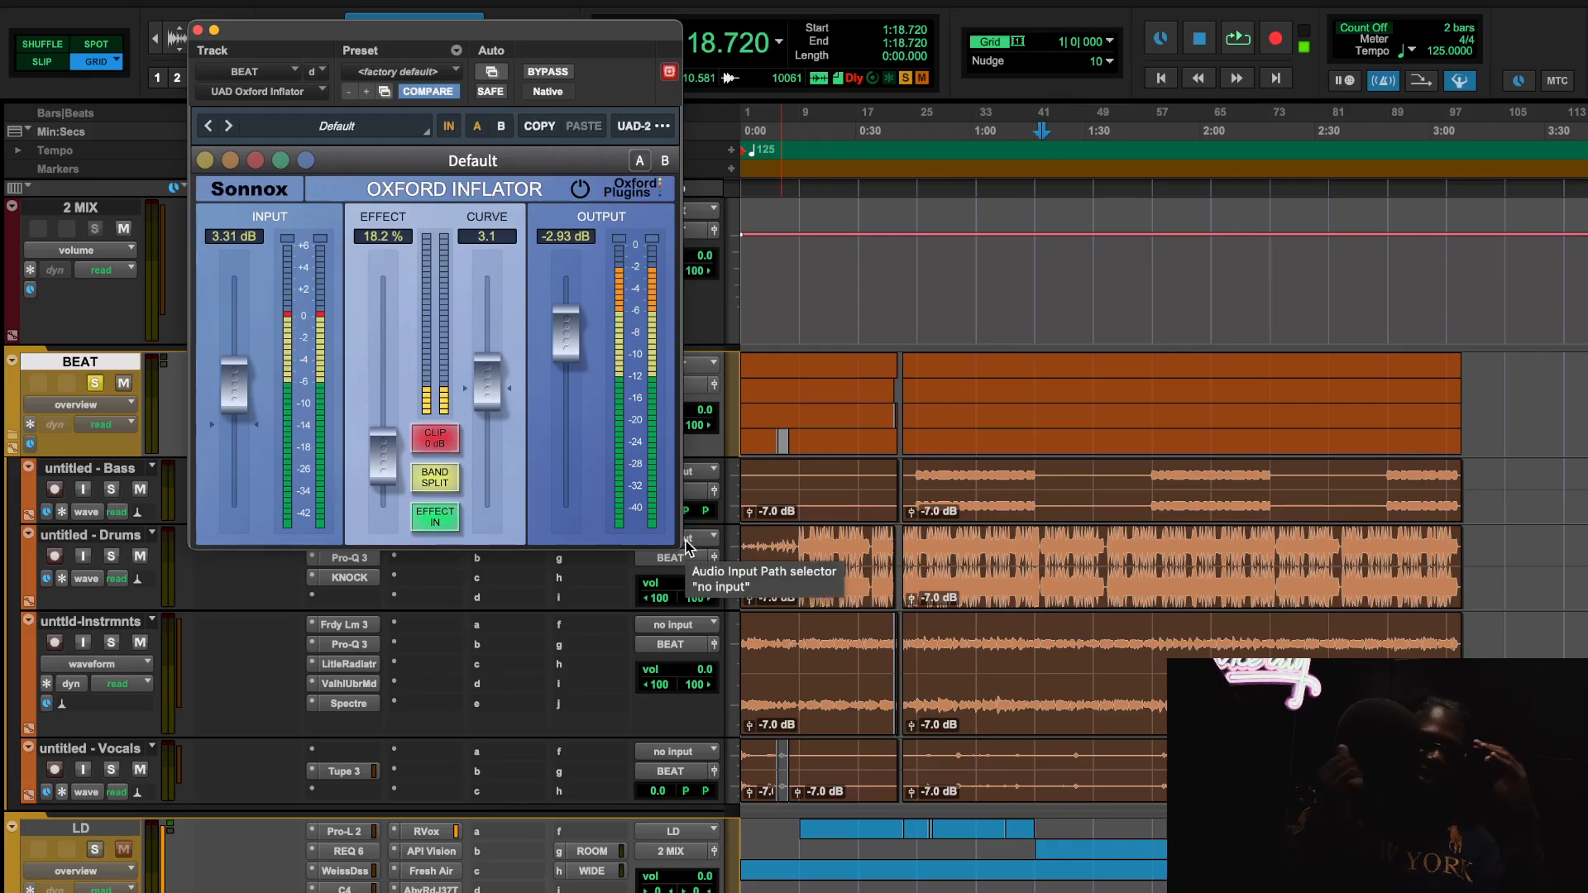
{"action": "double_click", "coordinate": [435, 491]}
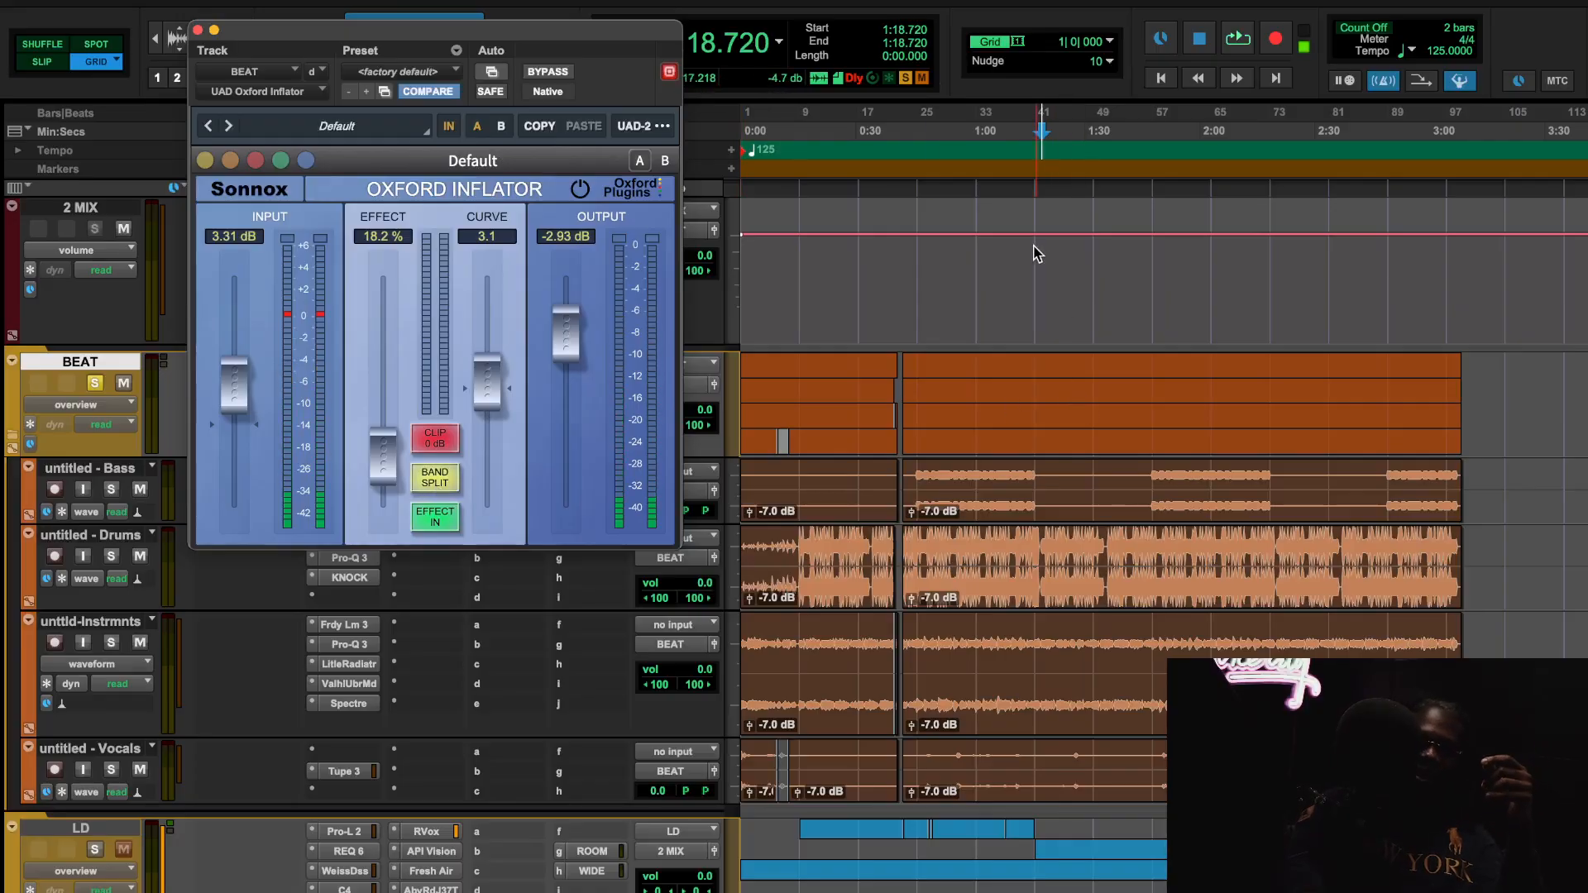
Play the soloed BEAT track from 1:16.800 and compare Oxford Inflator bypassed and active.
{"action": "key", "text": "space"}
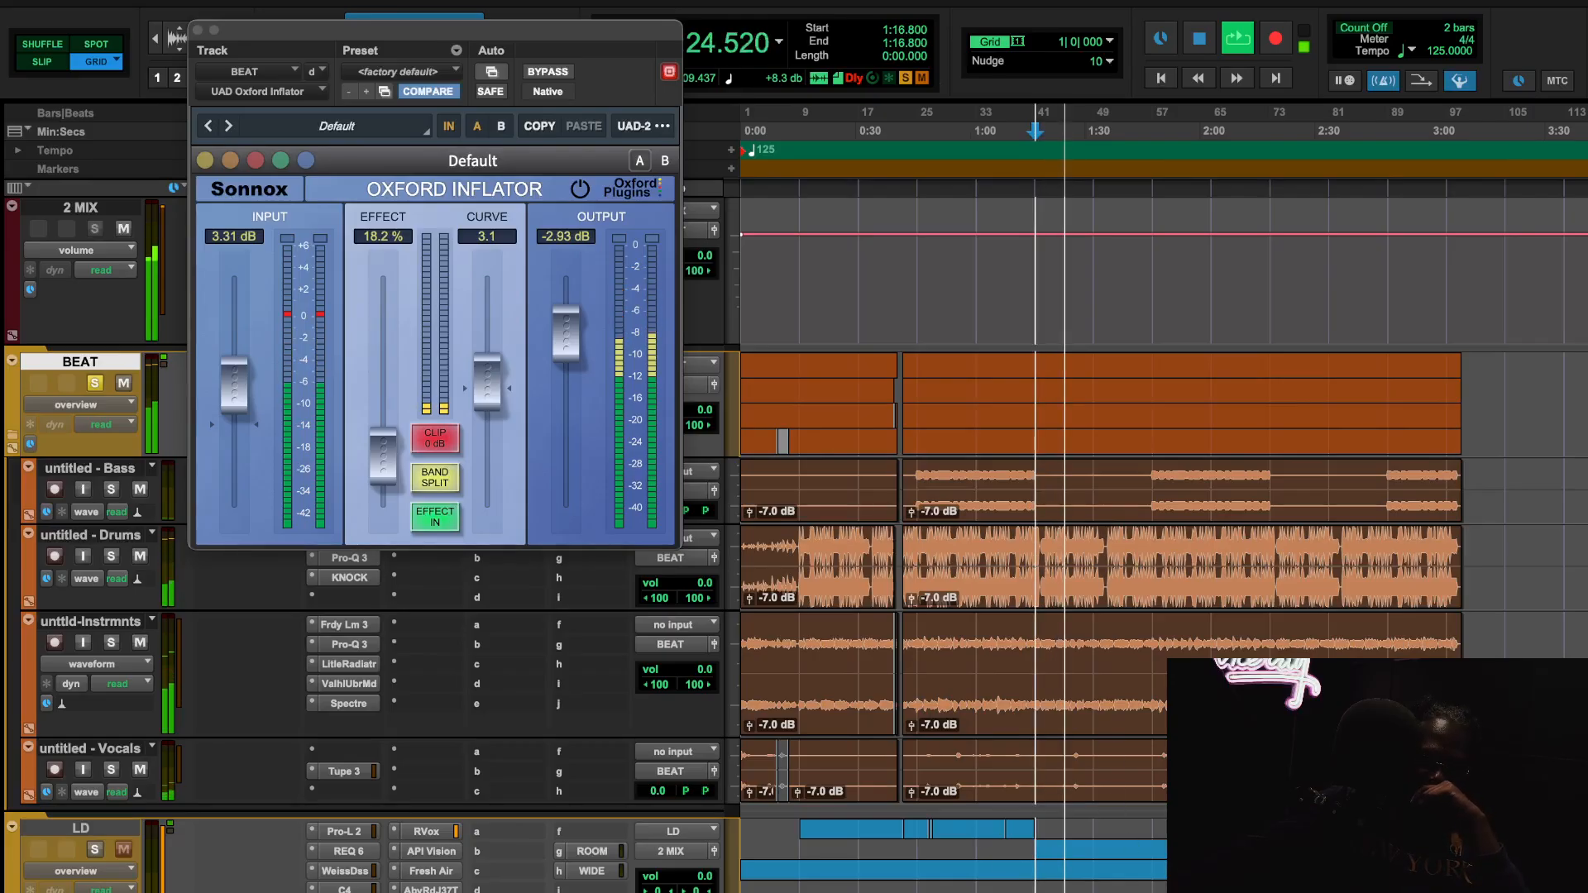
{"action": "mouse_move", "coordinate": [589, 153]}
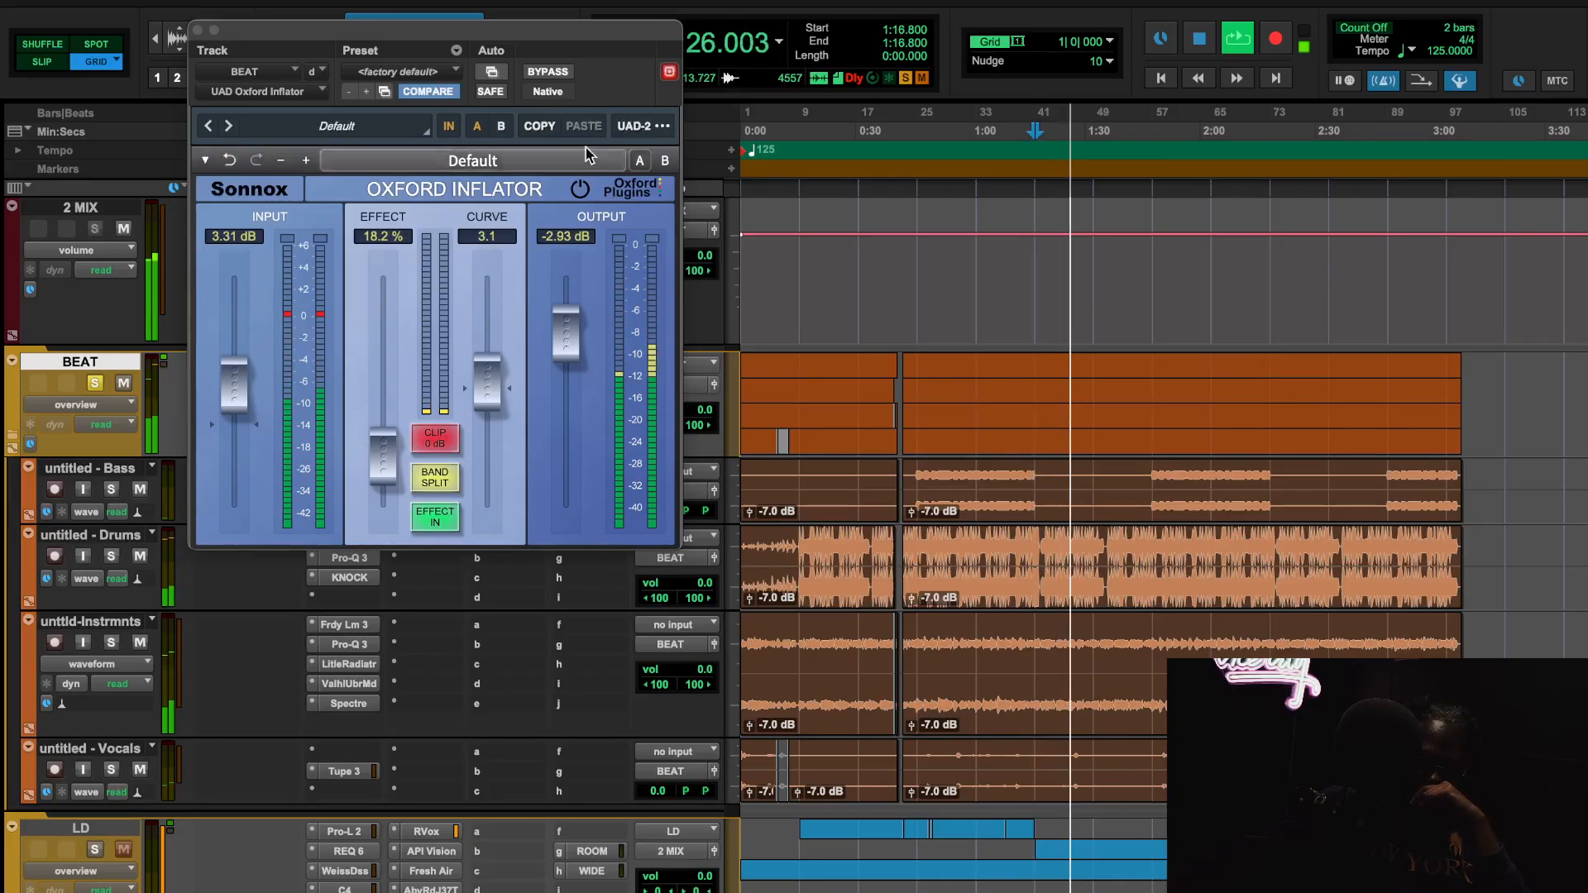
{"action": "left_click", "coordinate": [546, 72]}
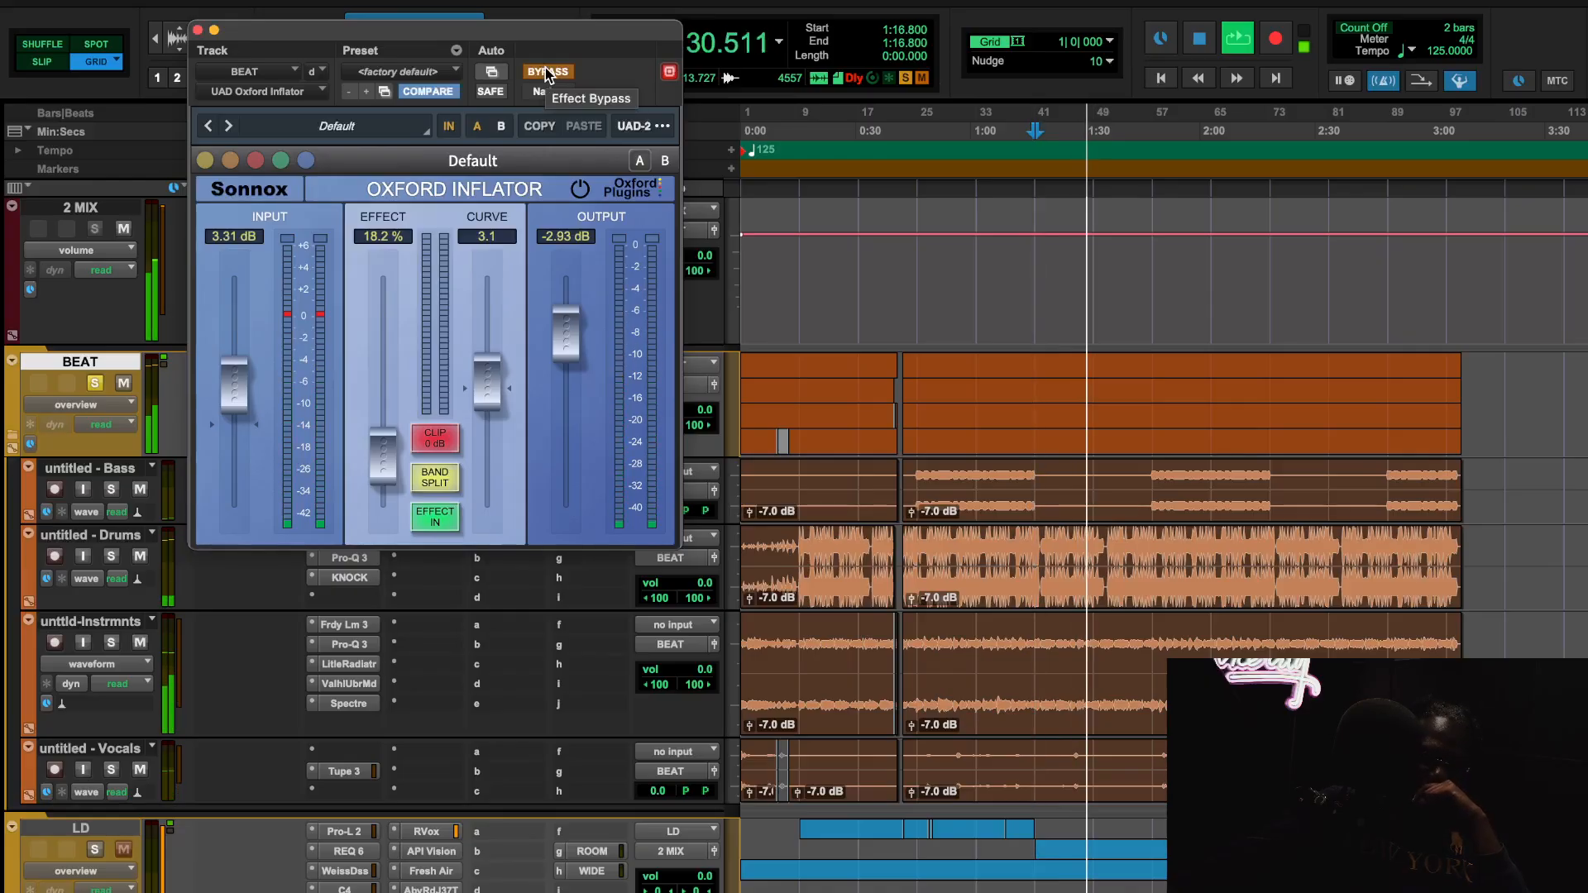
{"action": "left_click", "coordinate": [546, 72]}
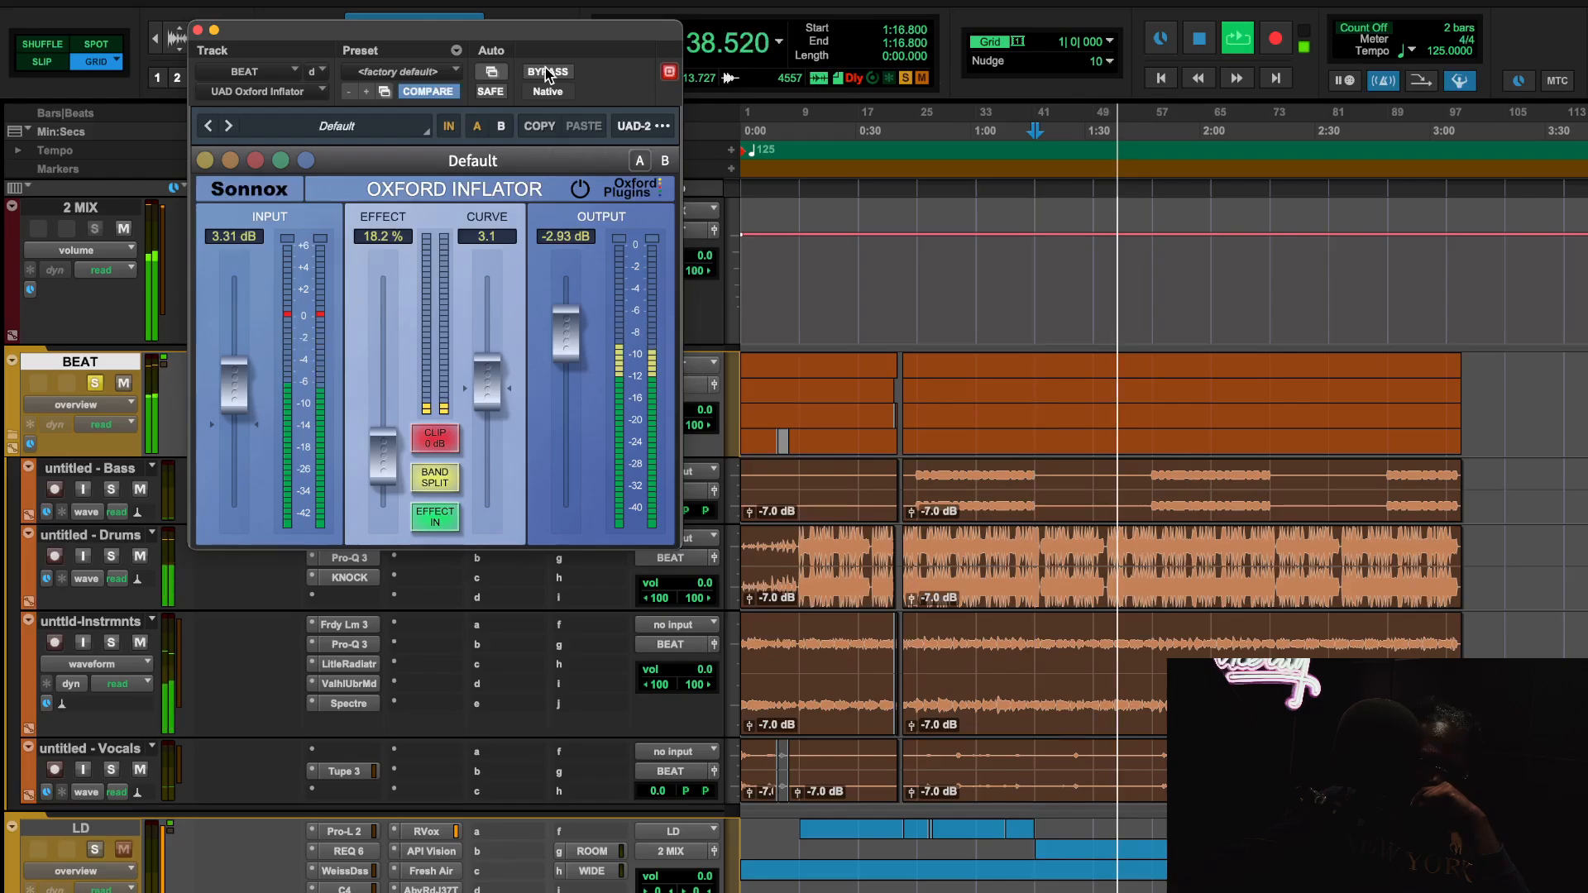
{"action": "left_click", "coordinate": [546, 72]}
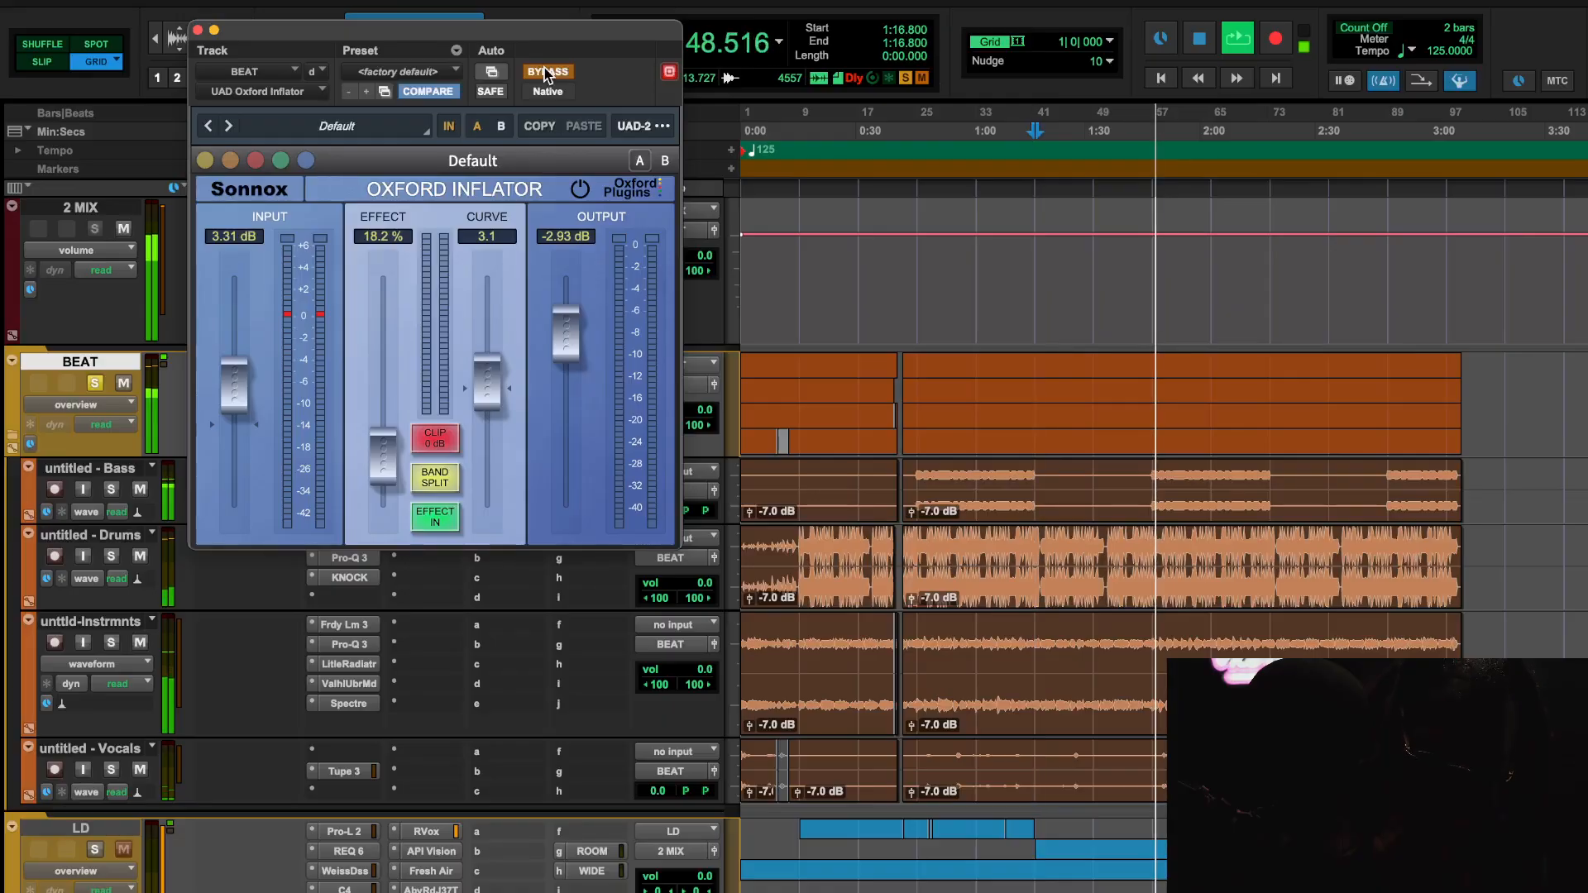
{"action": "left_click", "coordinate": [548, 72]}
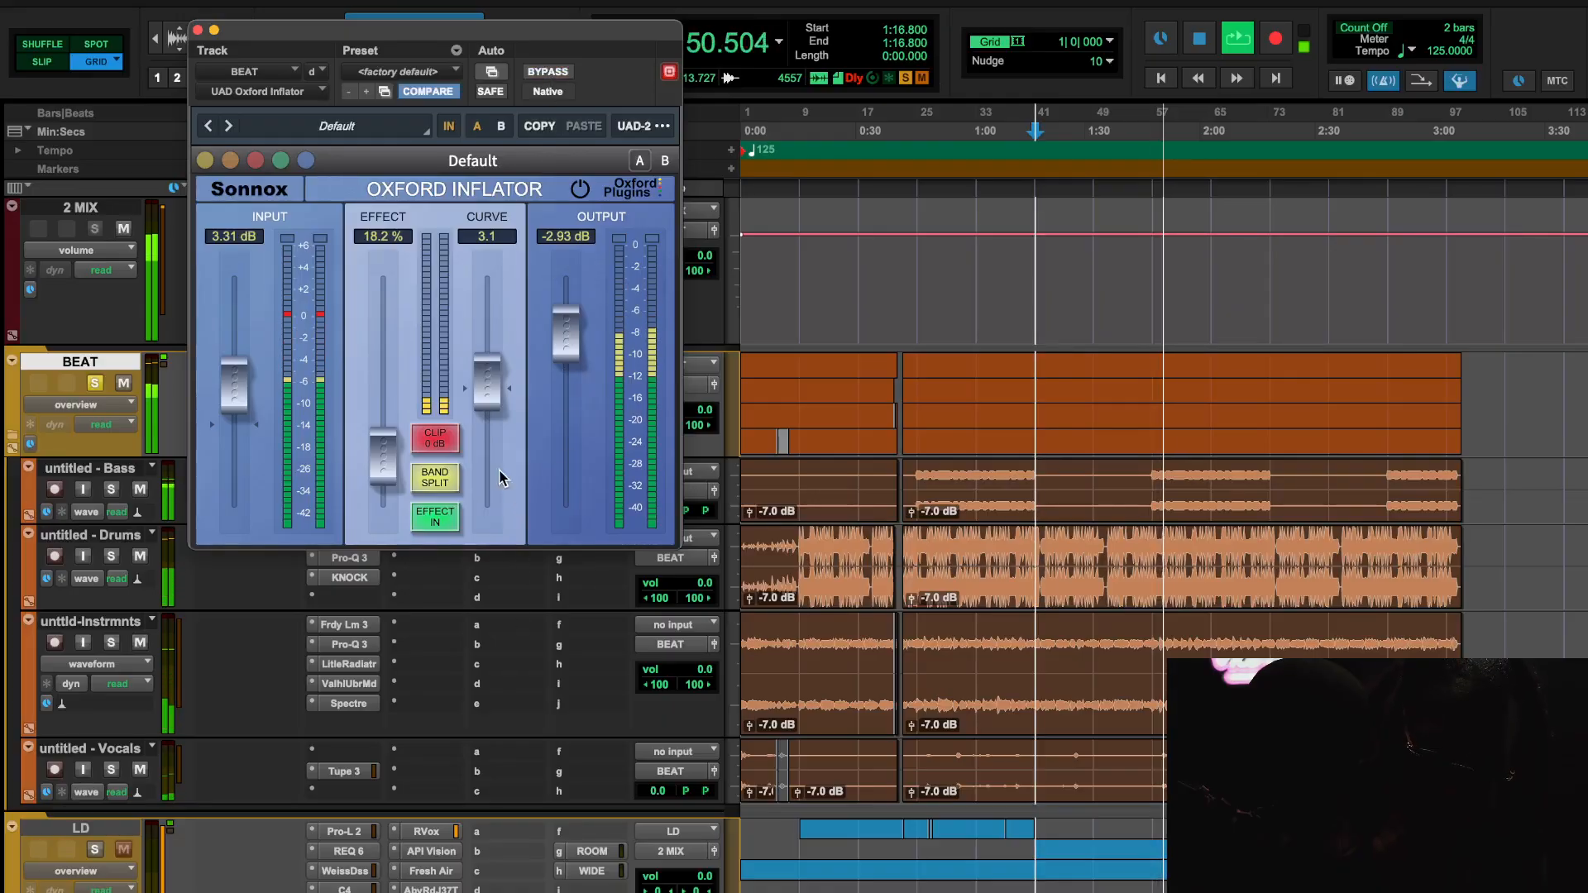
Compare Oxford Inflator's Band Split off and on during playback, then stop and close the plug-in.
{"action": "mouse_move", "coordinate": [441, 478]}
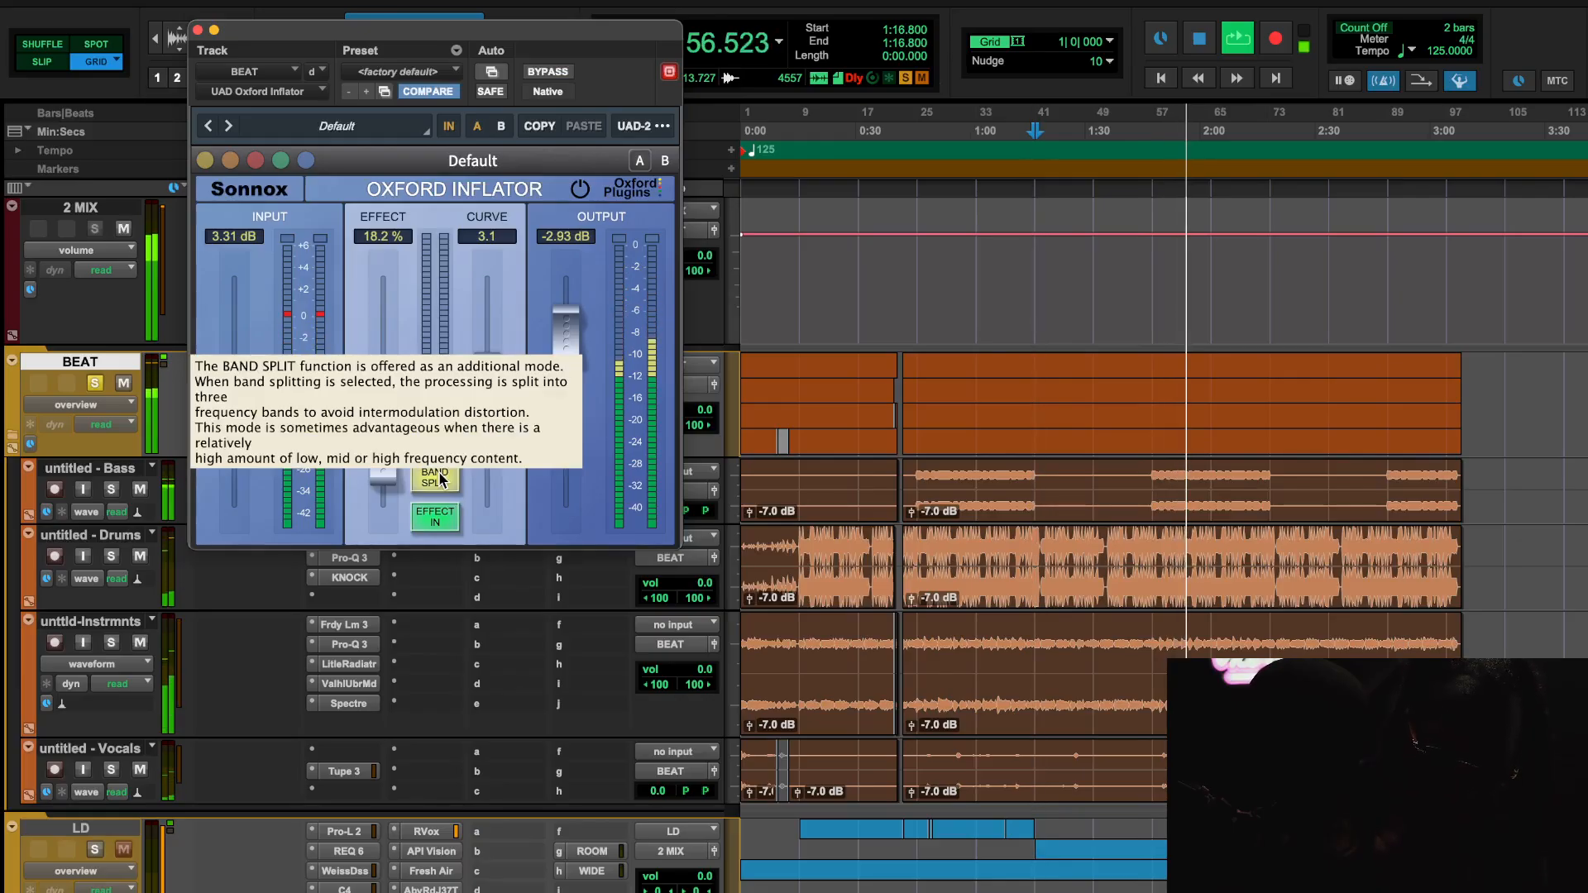
{"action": "left_click", "coordinate": [442, 478]}
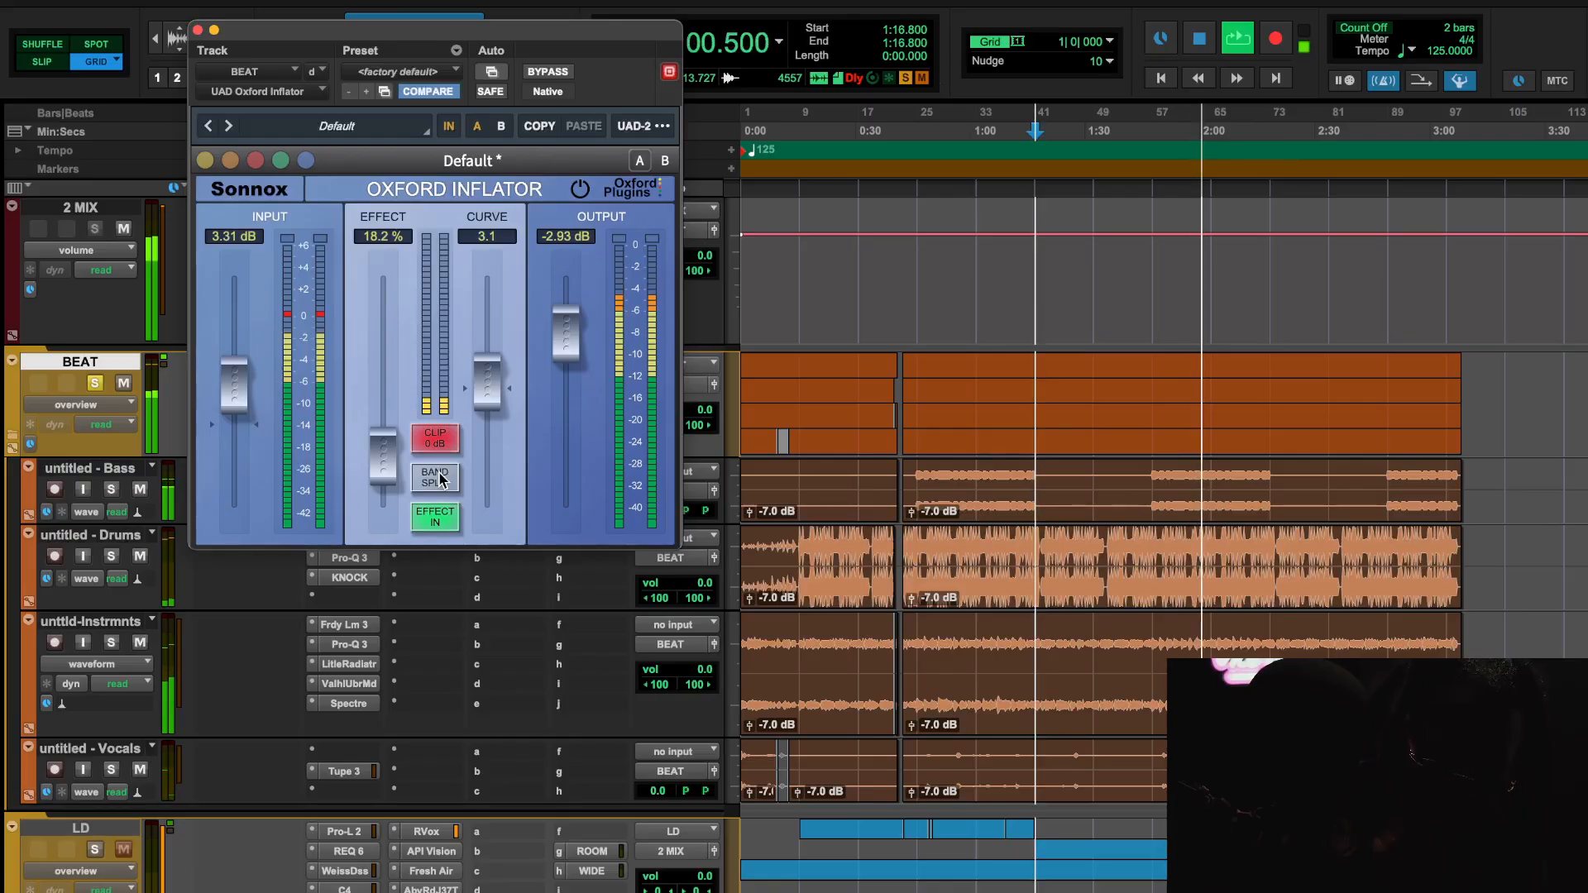
{"action": "left_click", "coordinate": [442, 478]}
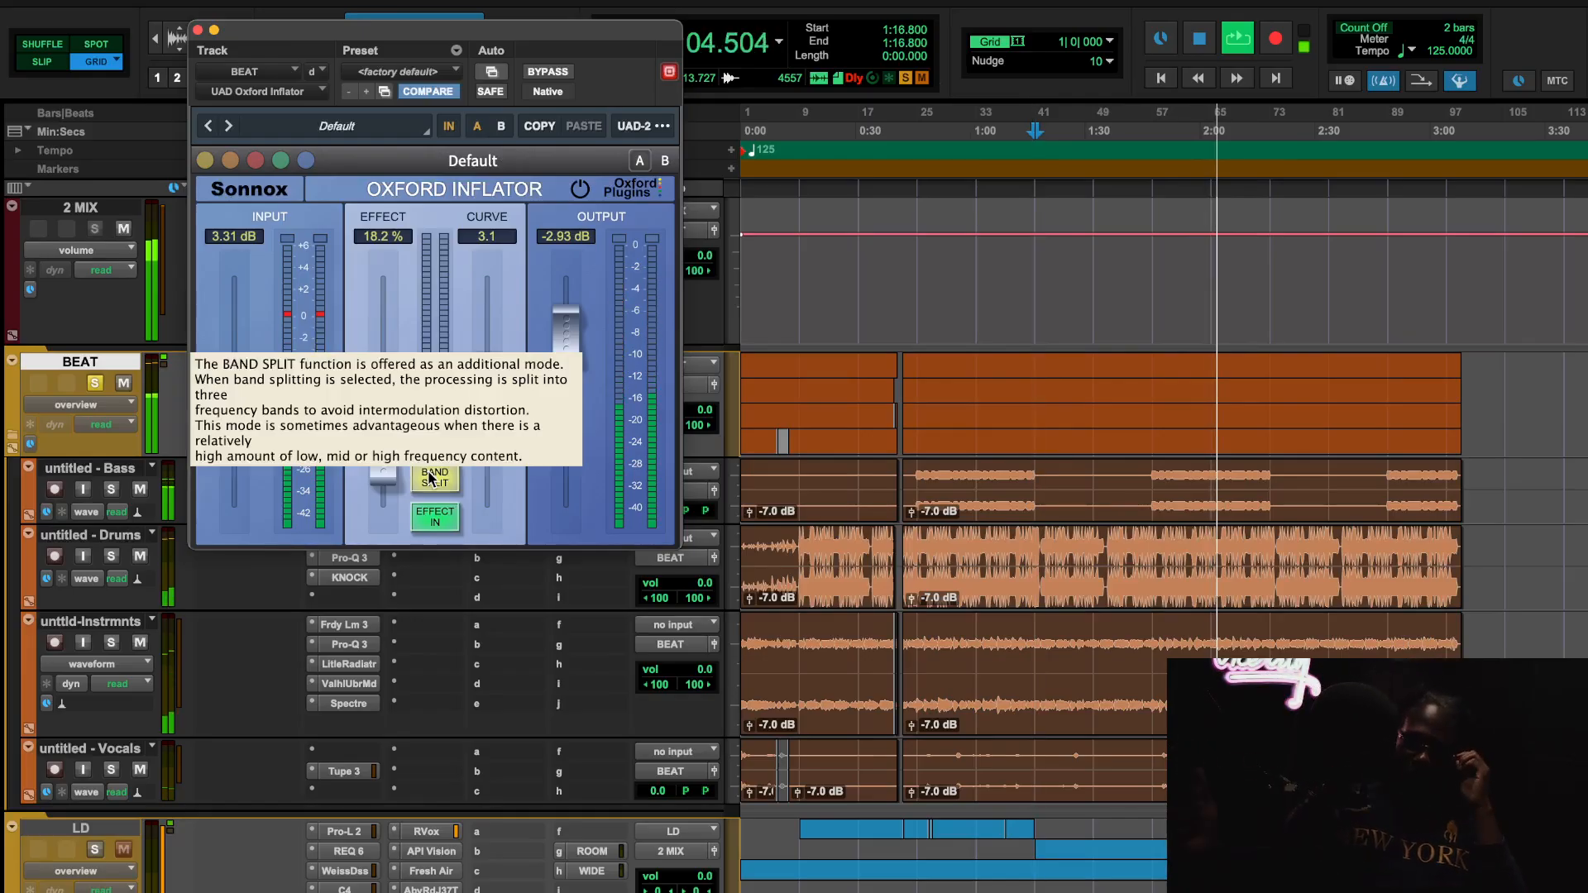
{"action": "left_click", "coordinate": [1206, 37]}
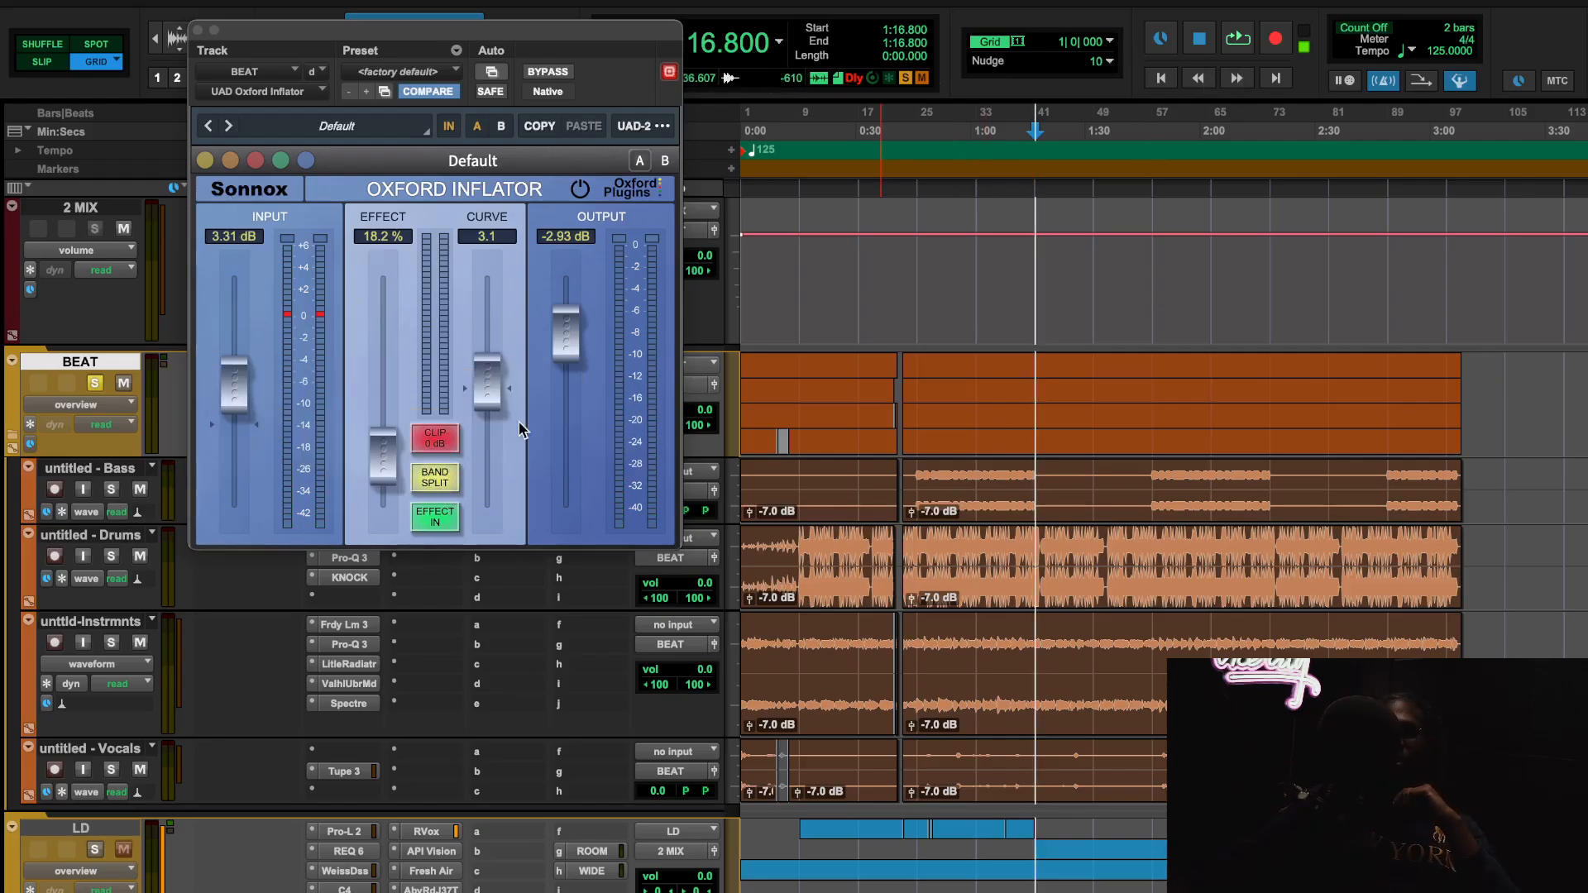
{"action": "left_click", "coordinate": [196, 30]}
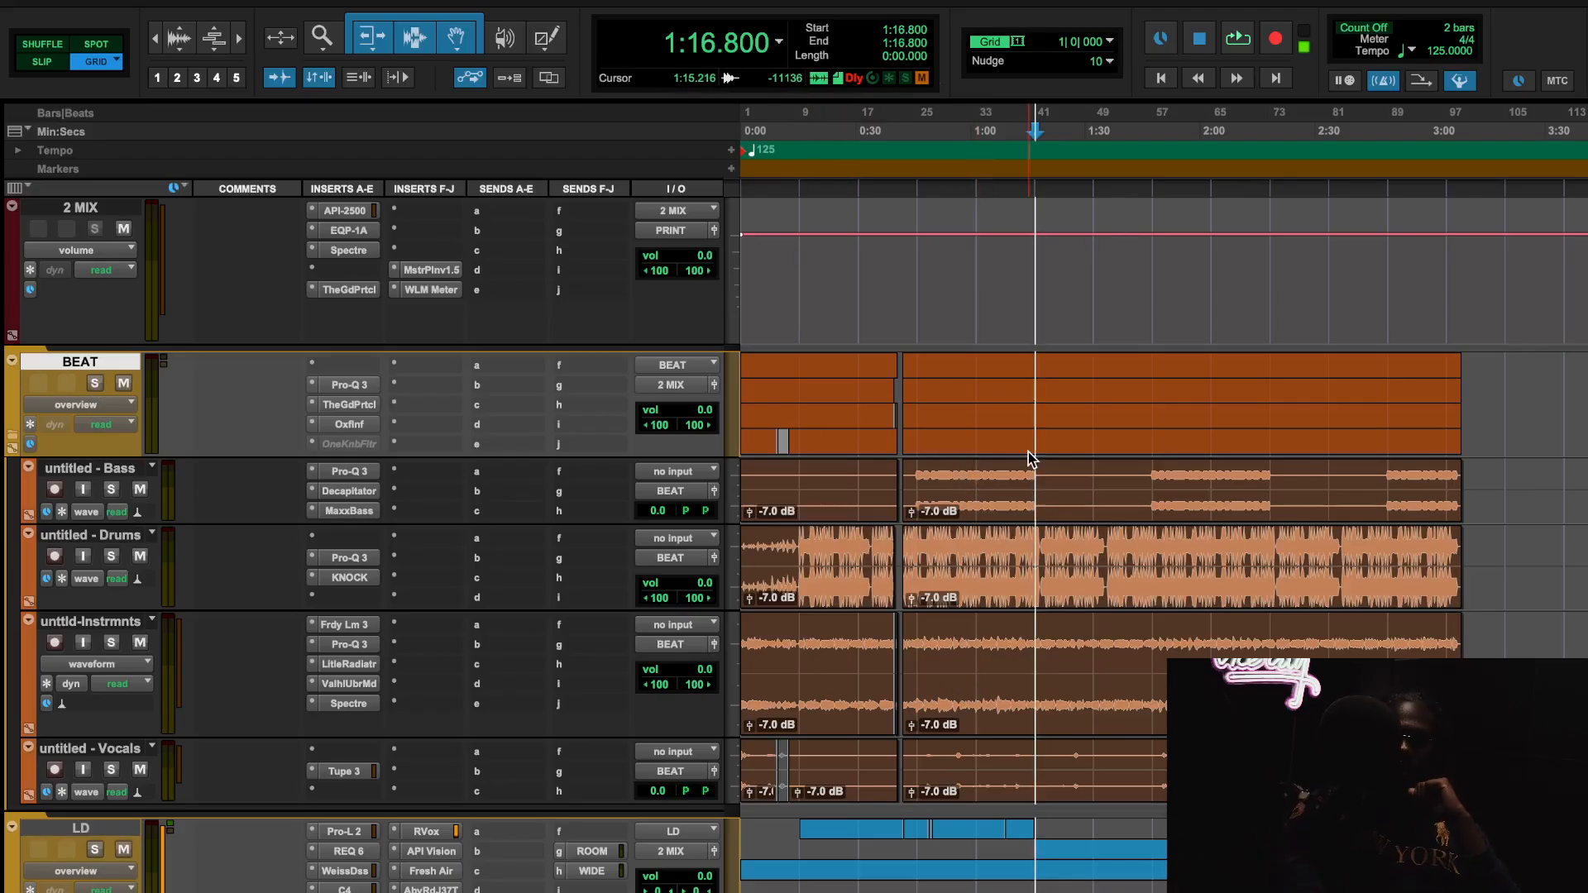
{"action": "scroll", "coordinate": [1029, 451], "scroll_direction": "up", "scroll_amount": 2}
{"action": "scroll", "coordinate": [1029, 451], "scroll_direction": "down", "scroll_amount": 5}
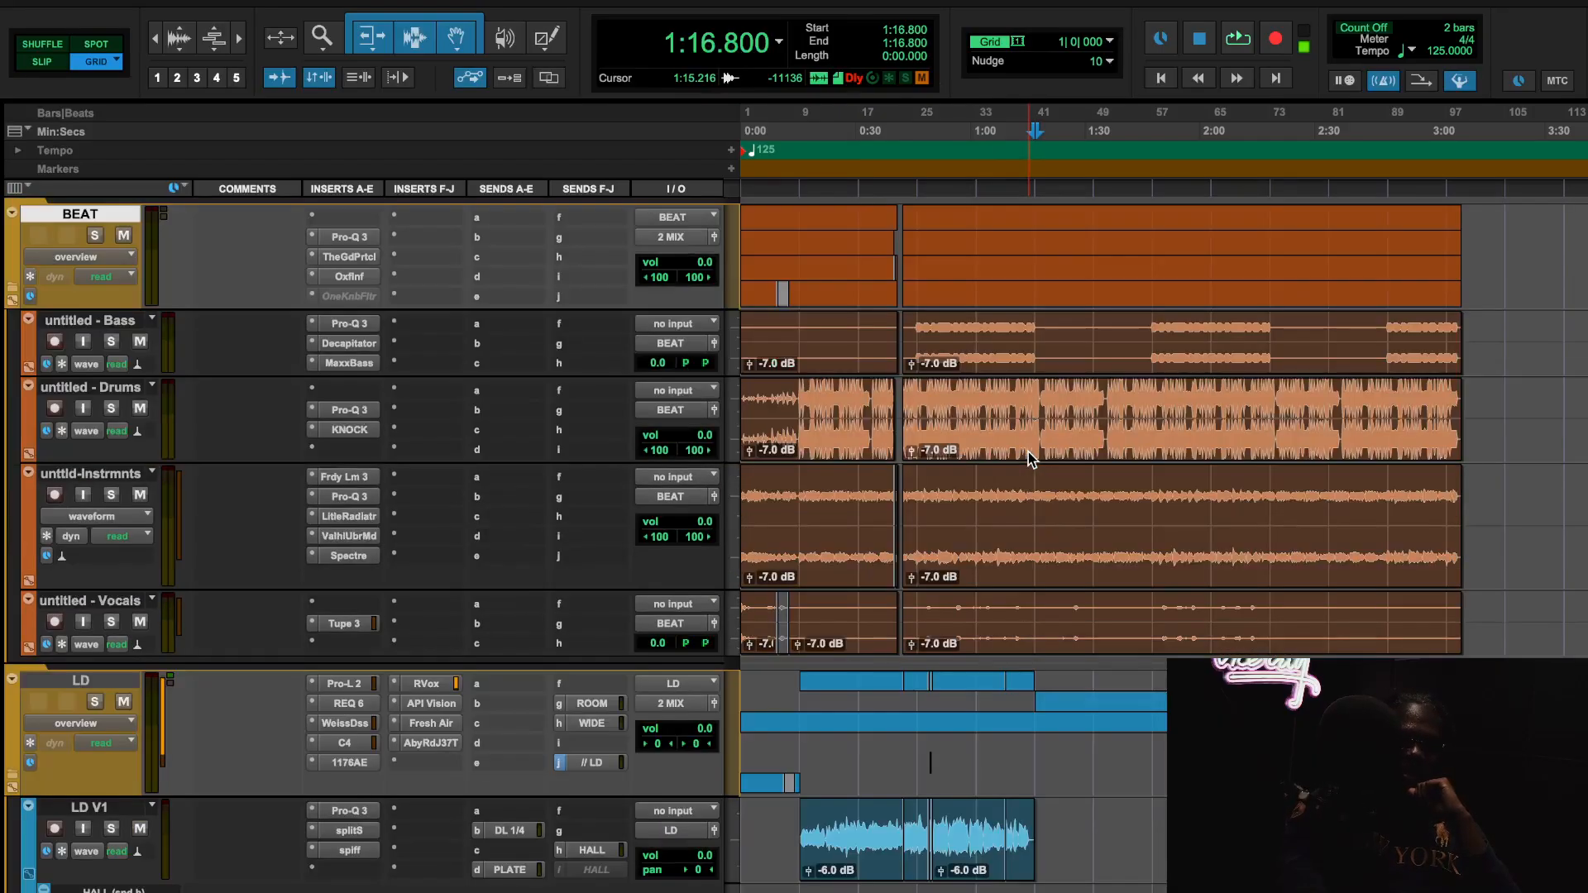
{"action": "scroll", "coordinate": [1029, 452], "scroll_direction": "up", "scroll_amount": 3}
{"action": "scroll", "coordinate": [571, 257], "scroll_direction": "up", "scroll_amount": 2}
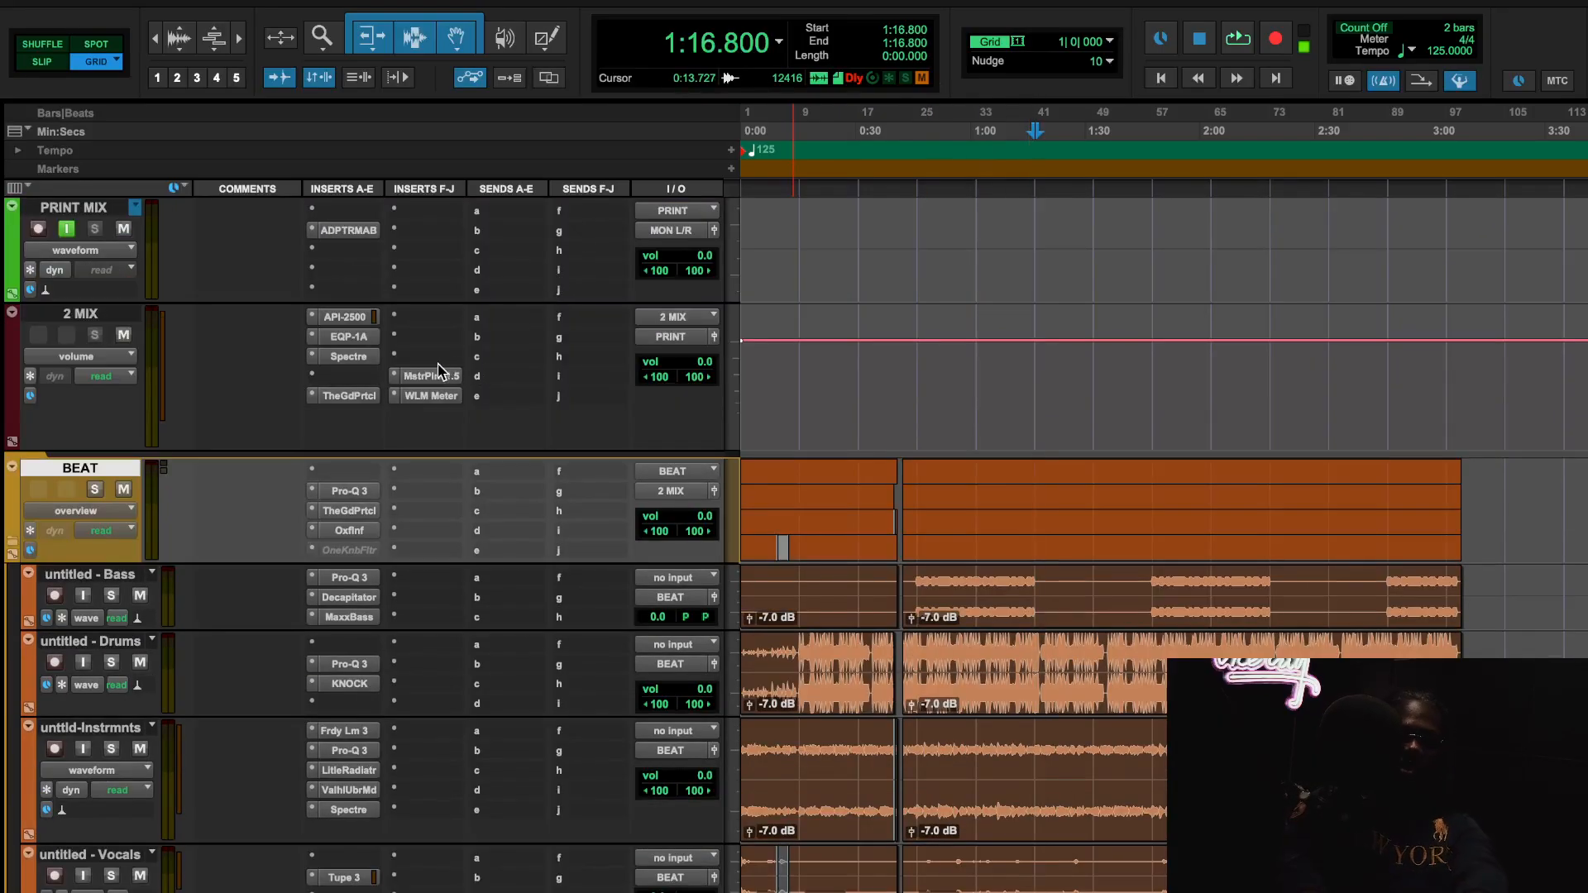
Open ADPTR MetricAB on the PRINT MIX track, switch to the rough mix reference, and play it in the Playback view.
{"action": "left_click", "coordinate": [349, 231]}
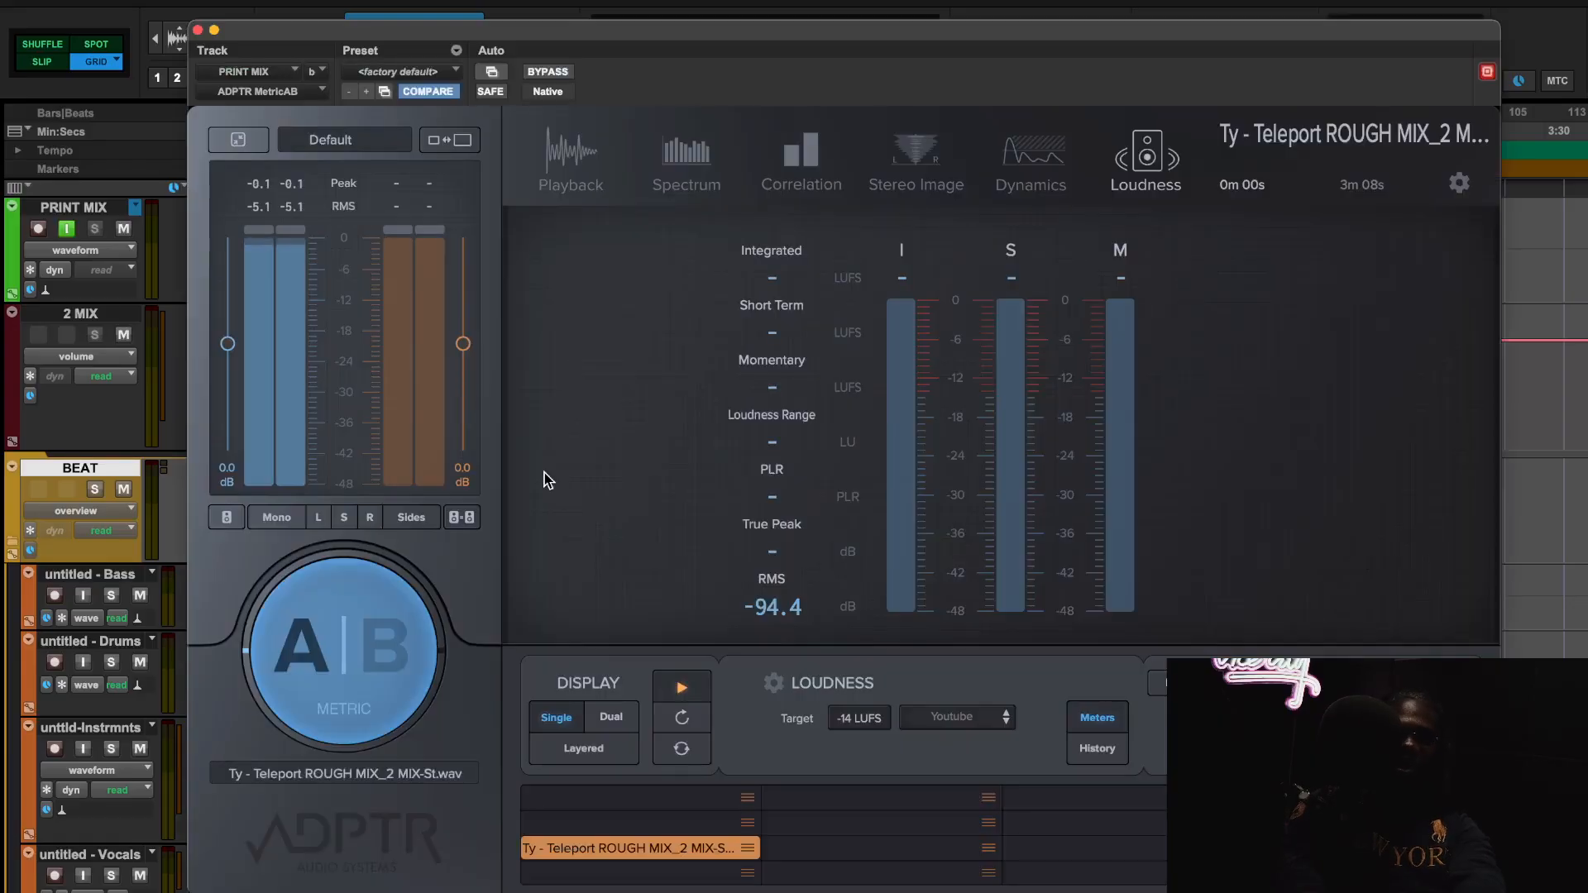
{"action": "left_click", "coordinate": [642, 845]}
{"action": "left_click", "coordinate": [642, 846]}
{"action": "left_click", "coordinate": [642, 846]}
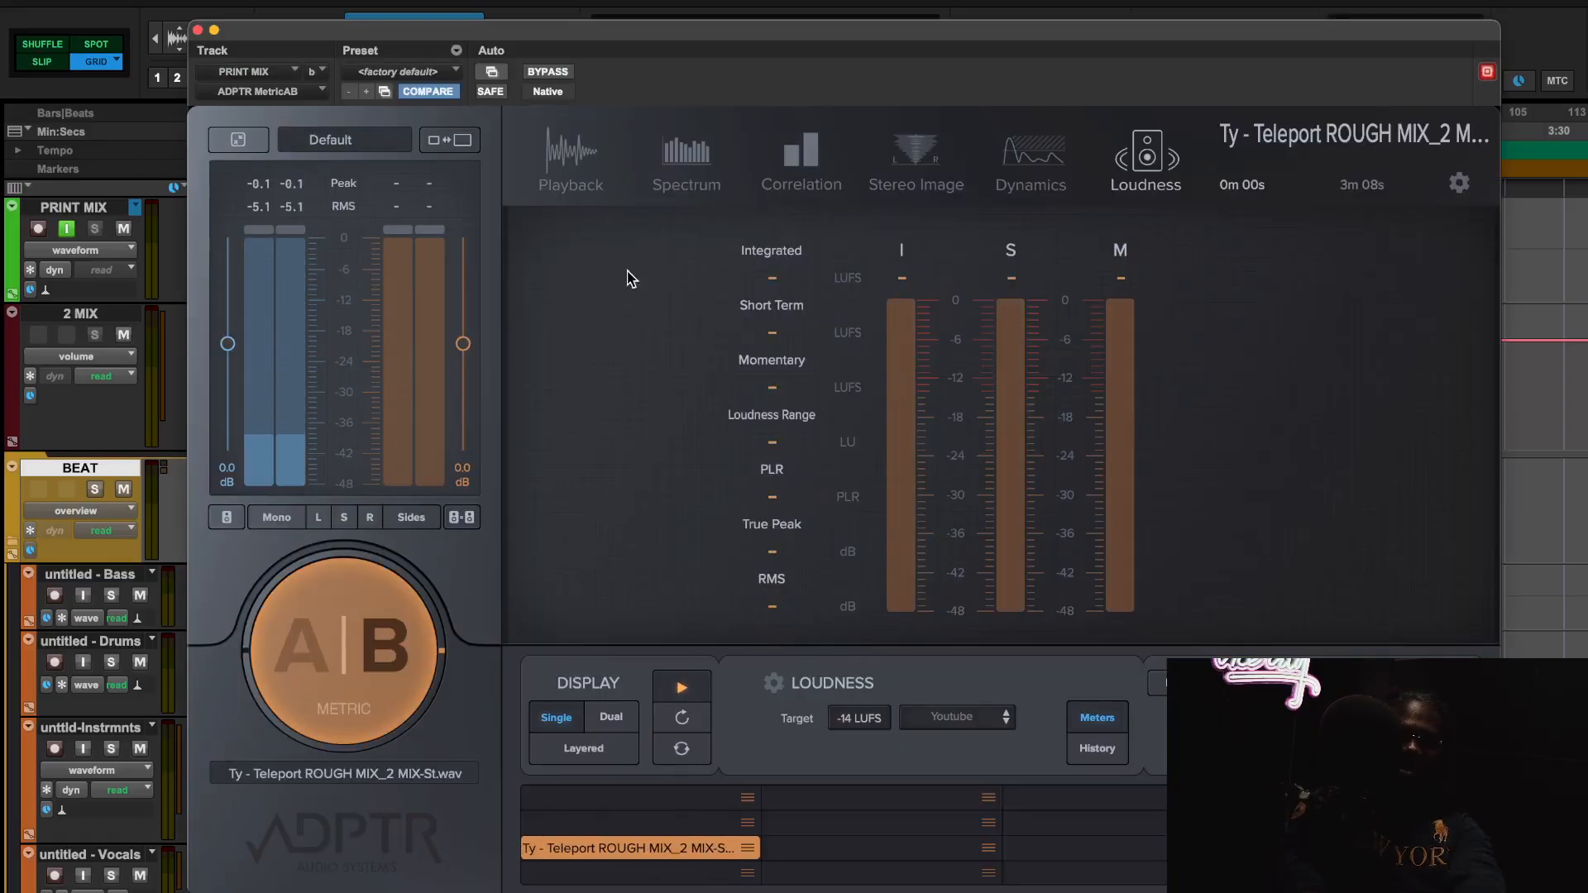
{"action": "left_click", "coordinate": [594, 160]}
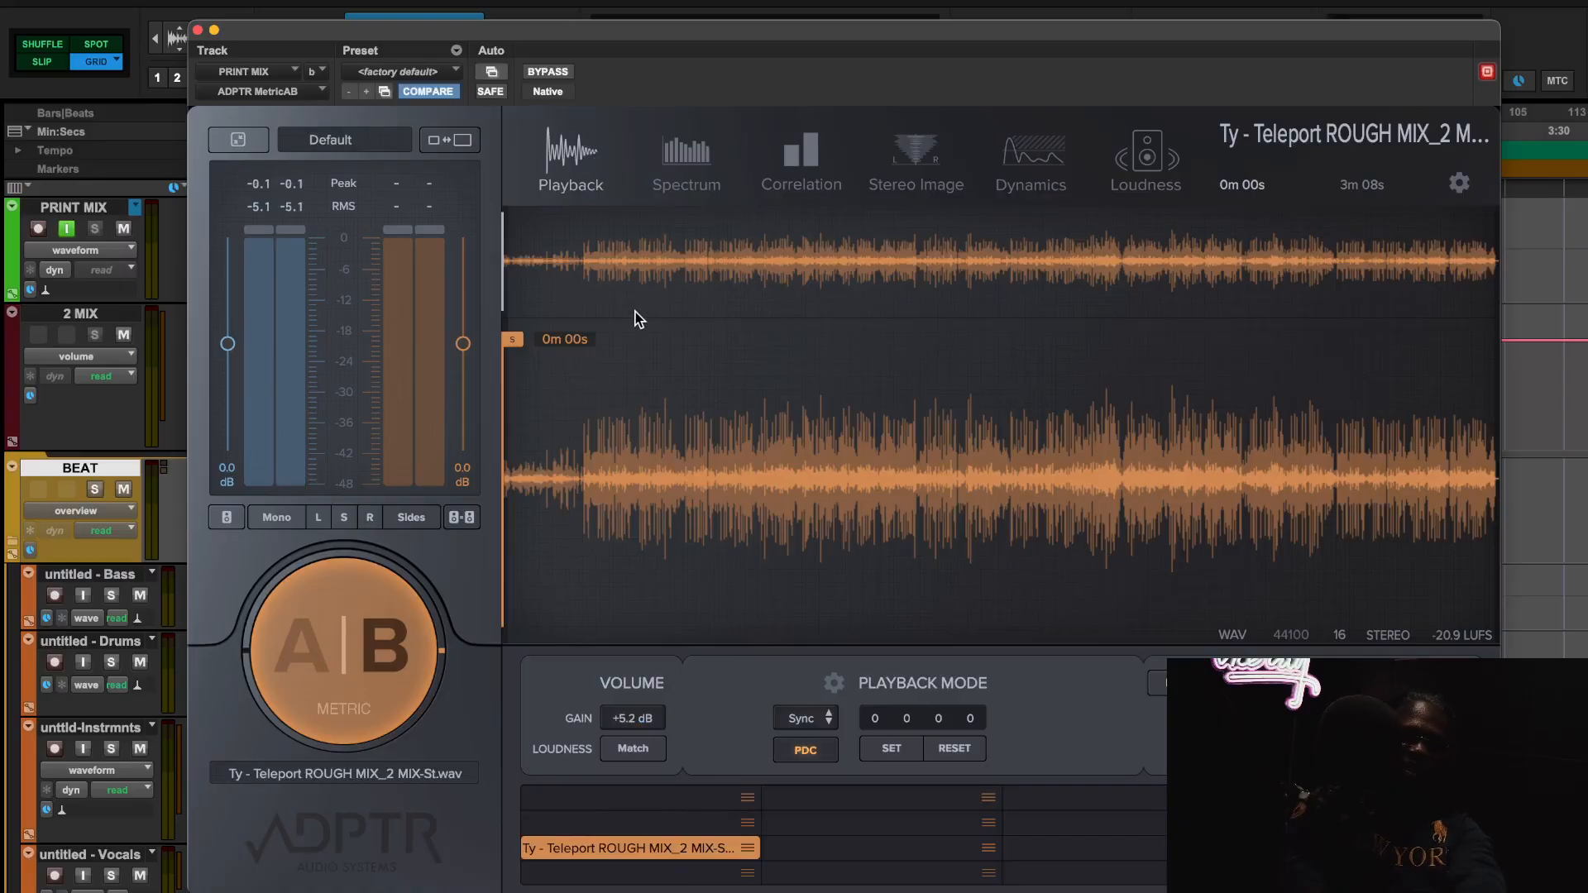
{"action": "key", "text": "space"}
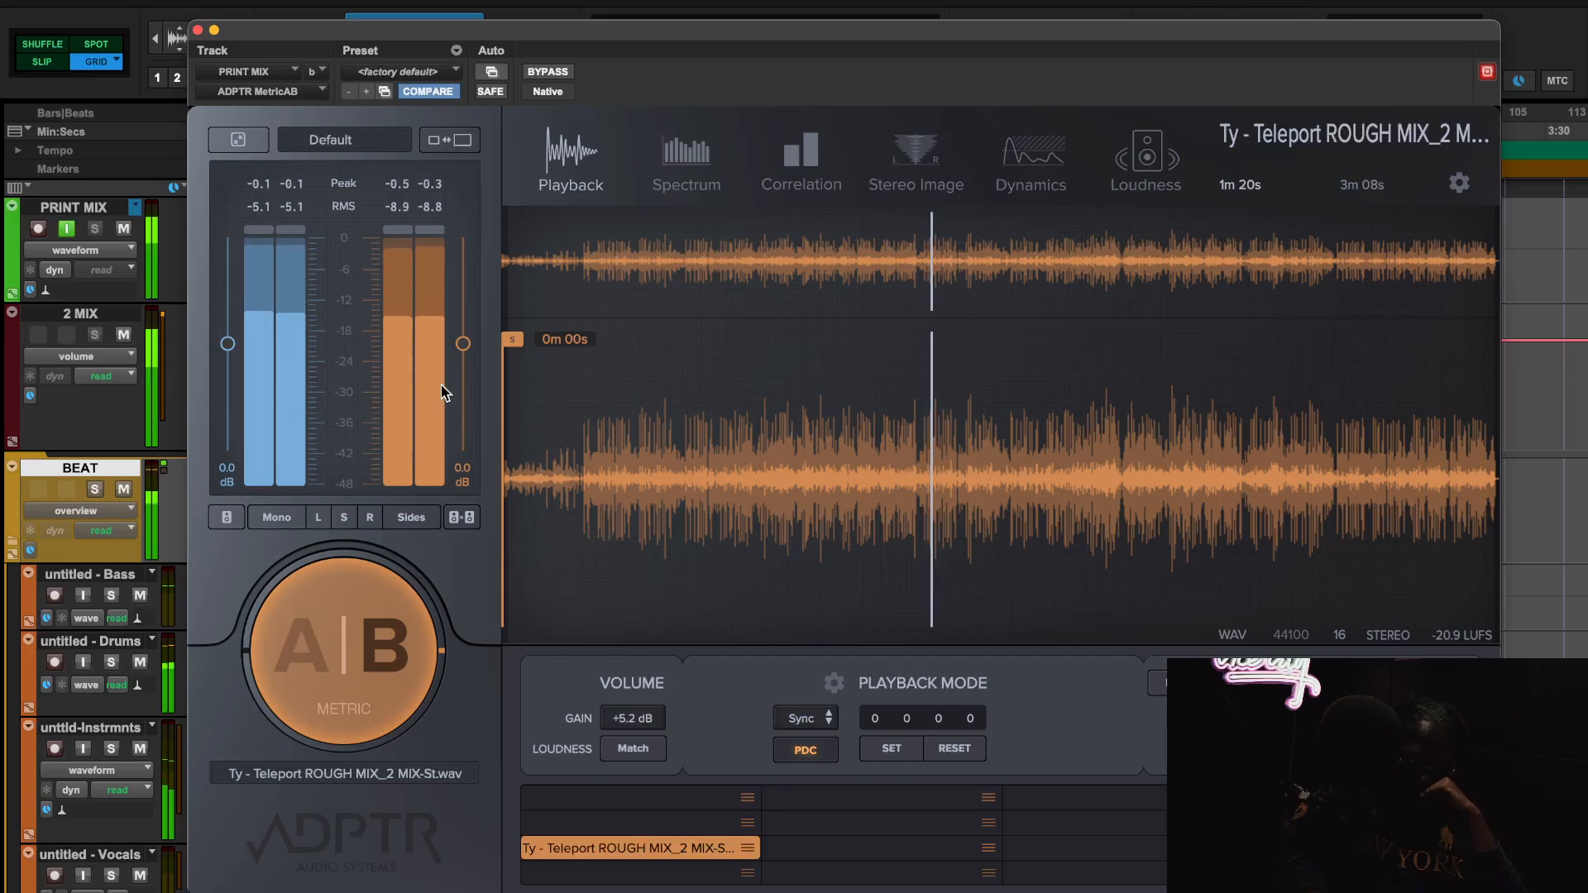
Set MetricAB's B level to +1.0 dB and A level to -2.8 dB while comparing the mix and reference during playback.
{"action": "left_click_drag", "start_coordinate": [463, 344], "coordinate": [463, 341]}
{"action": "left_click", "coordinate": [410, 647]}
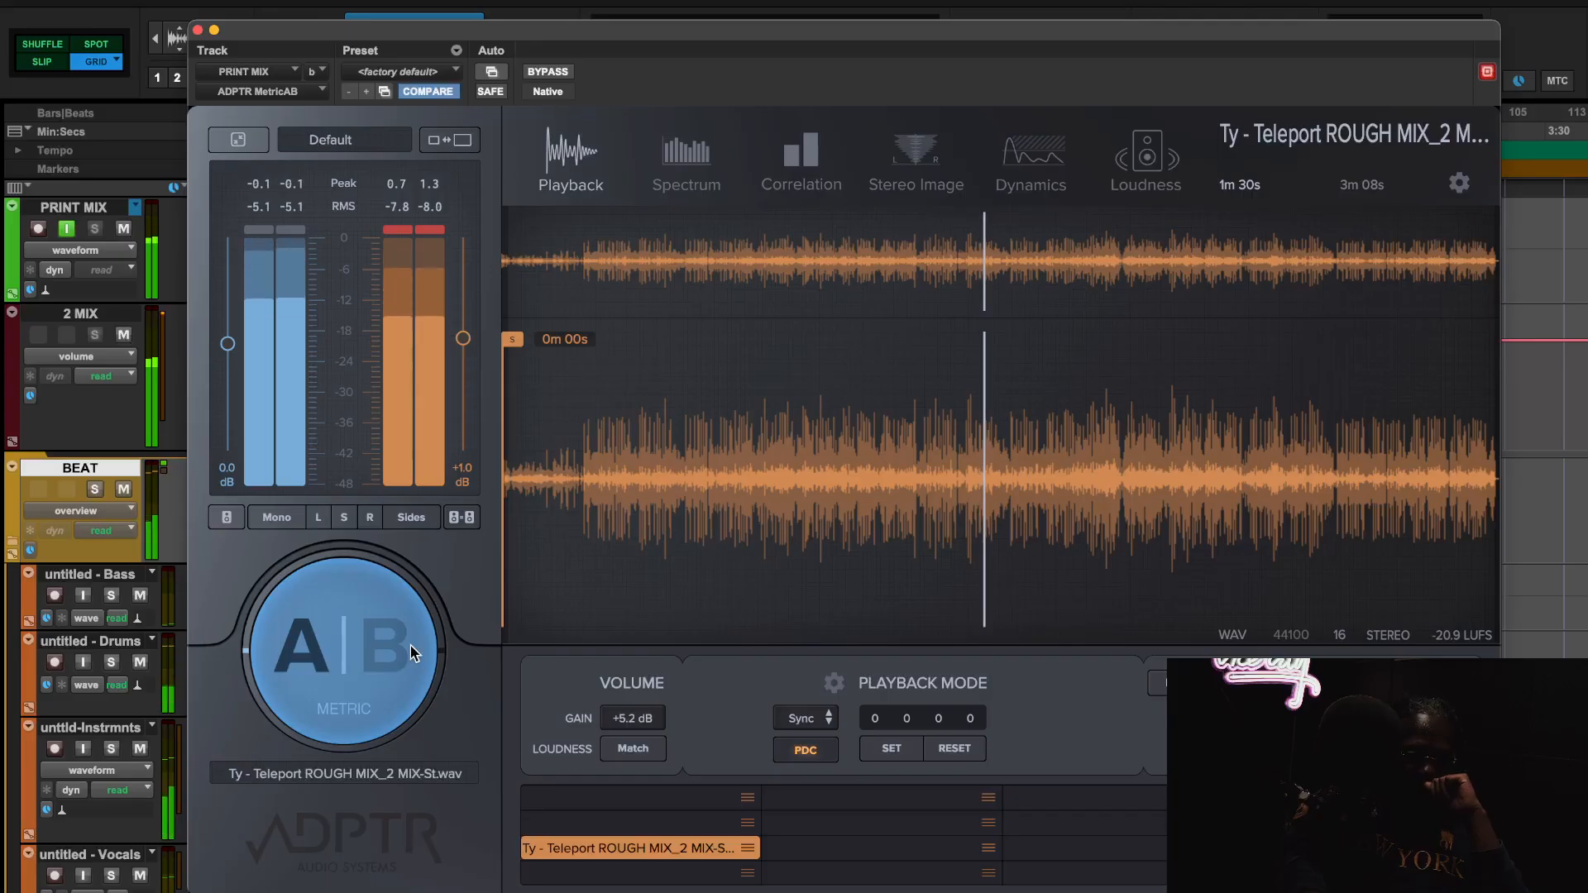
{"action": "left_click", "coordinate": [414, 654]}
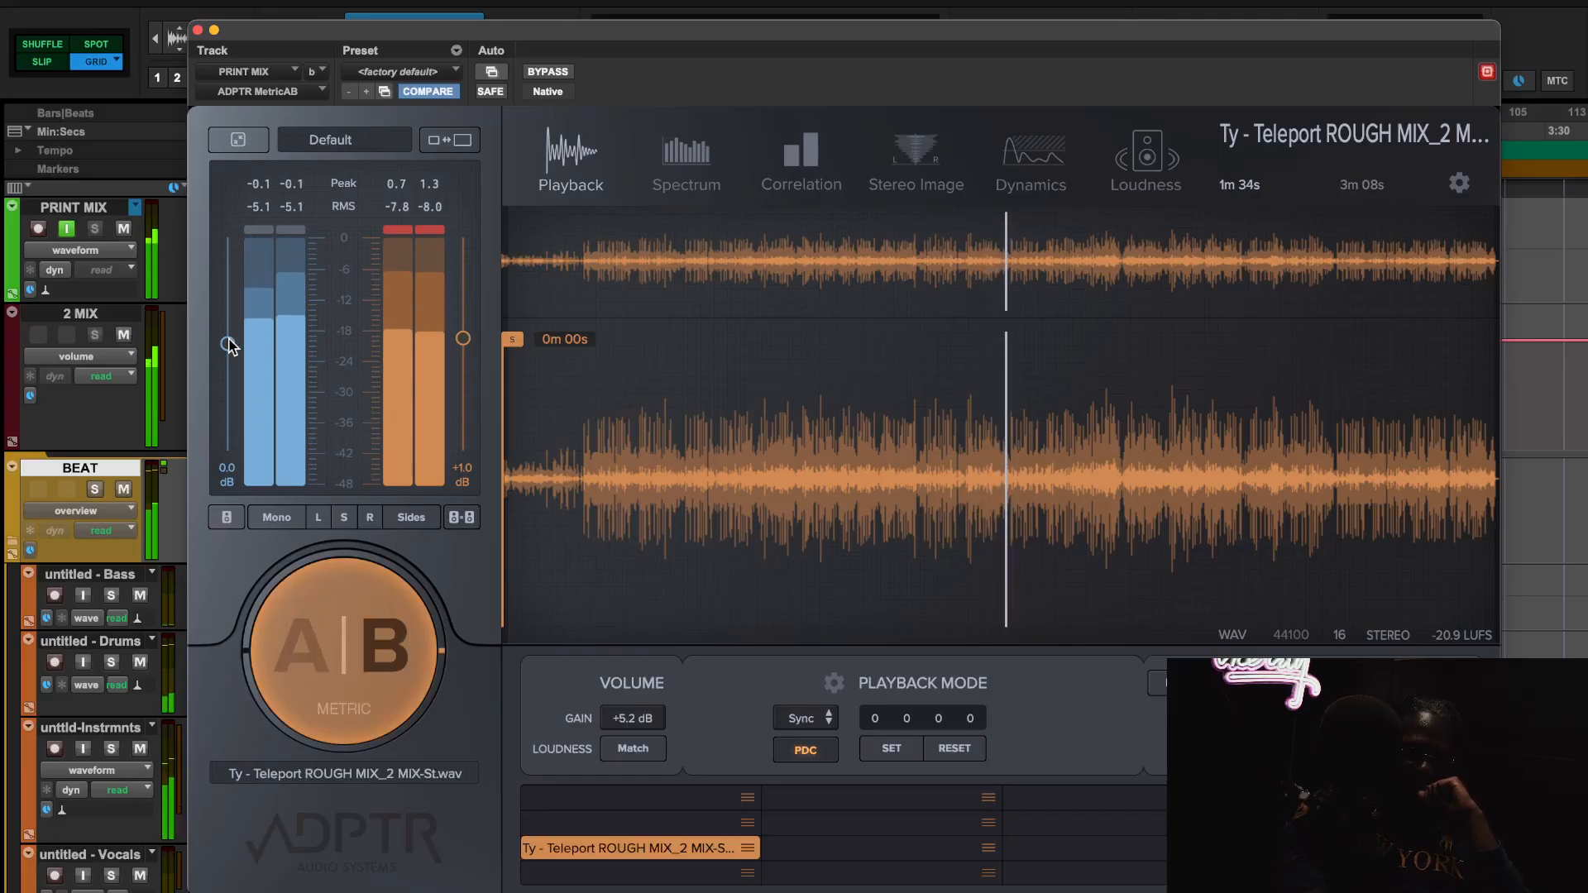
{"action": "left_click_drag", "start_coordinate": [229, 345], "coordinate": [229, 356]}
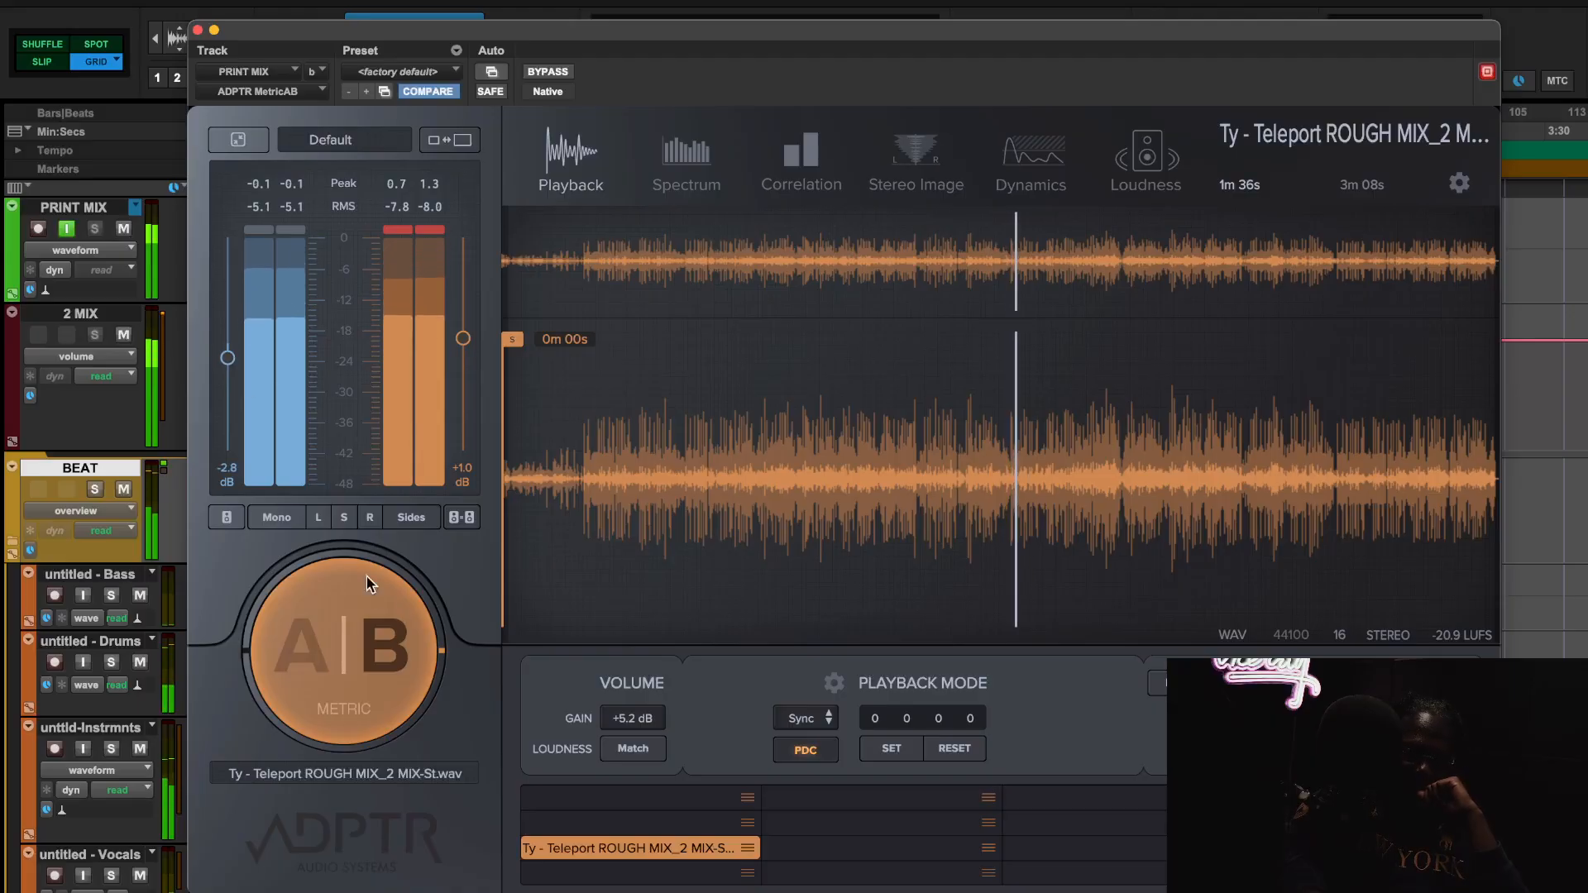
{"action": "left_click", "coordinate": [382, 671]}
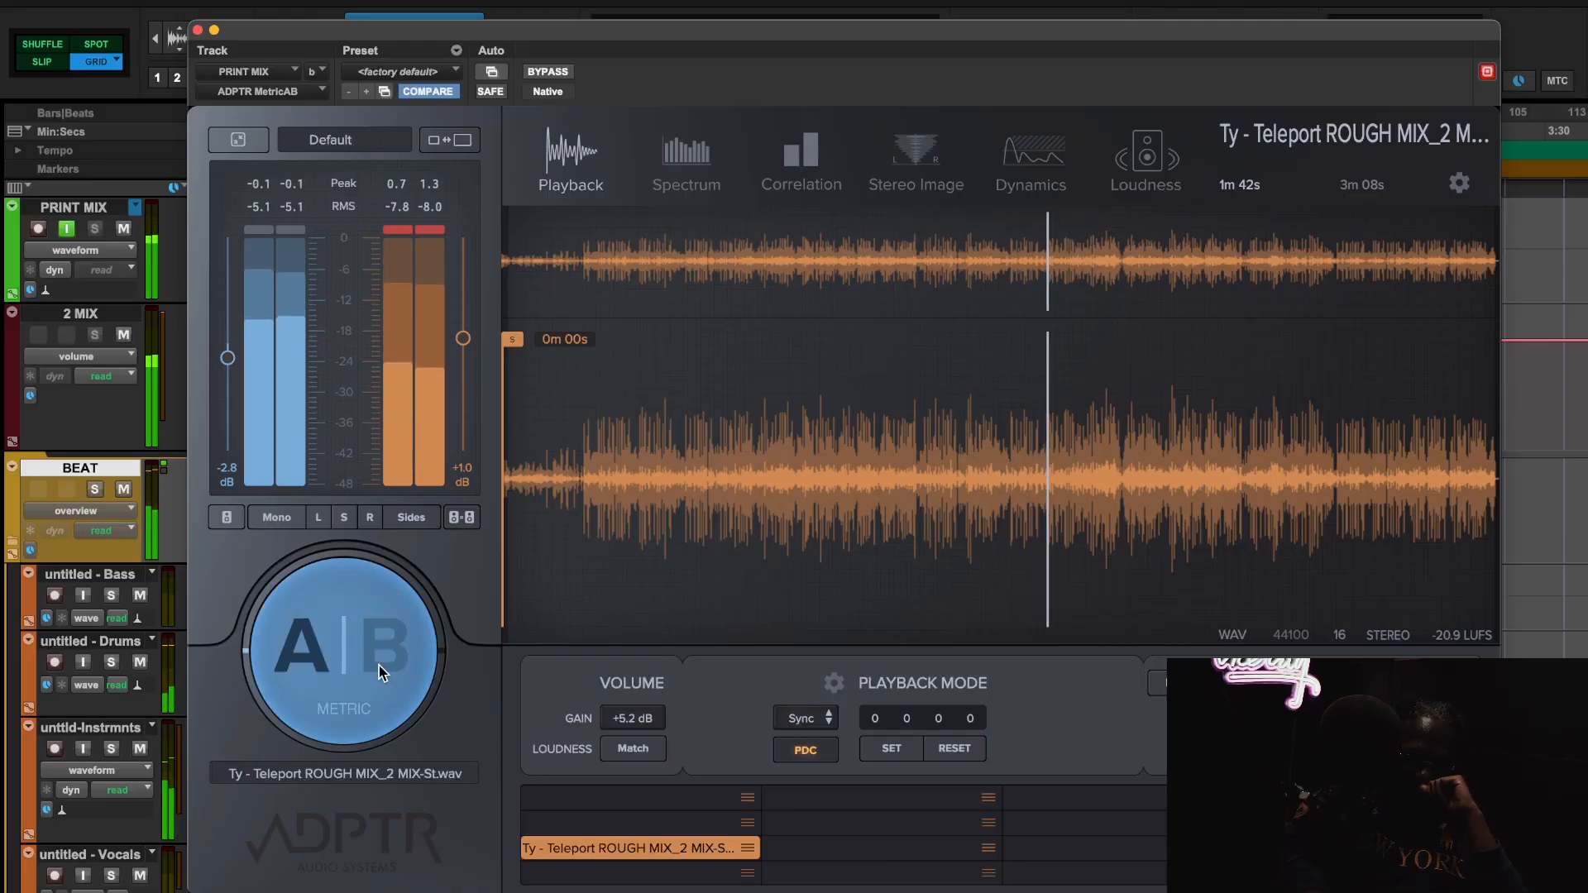
{"action": "left_click", "coordinate": [382, 671]}
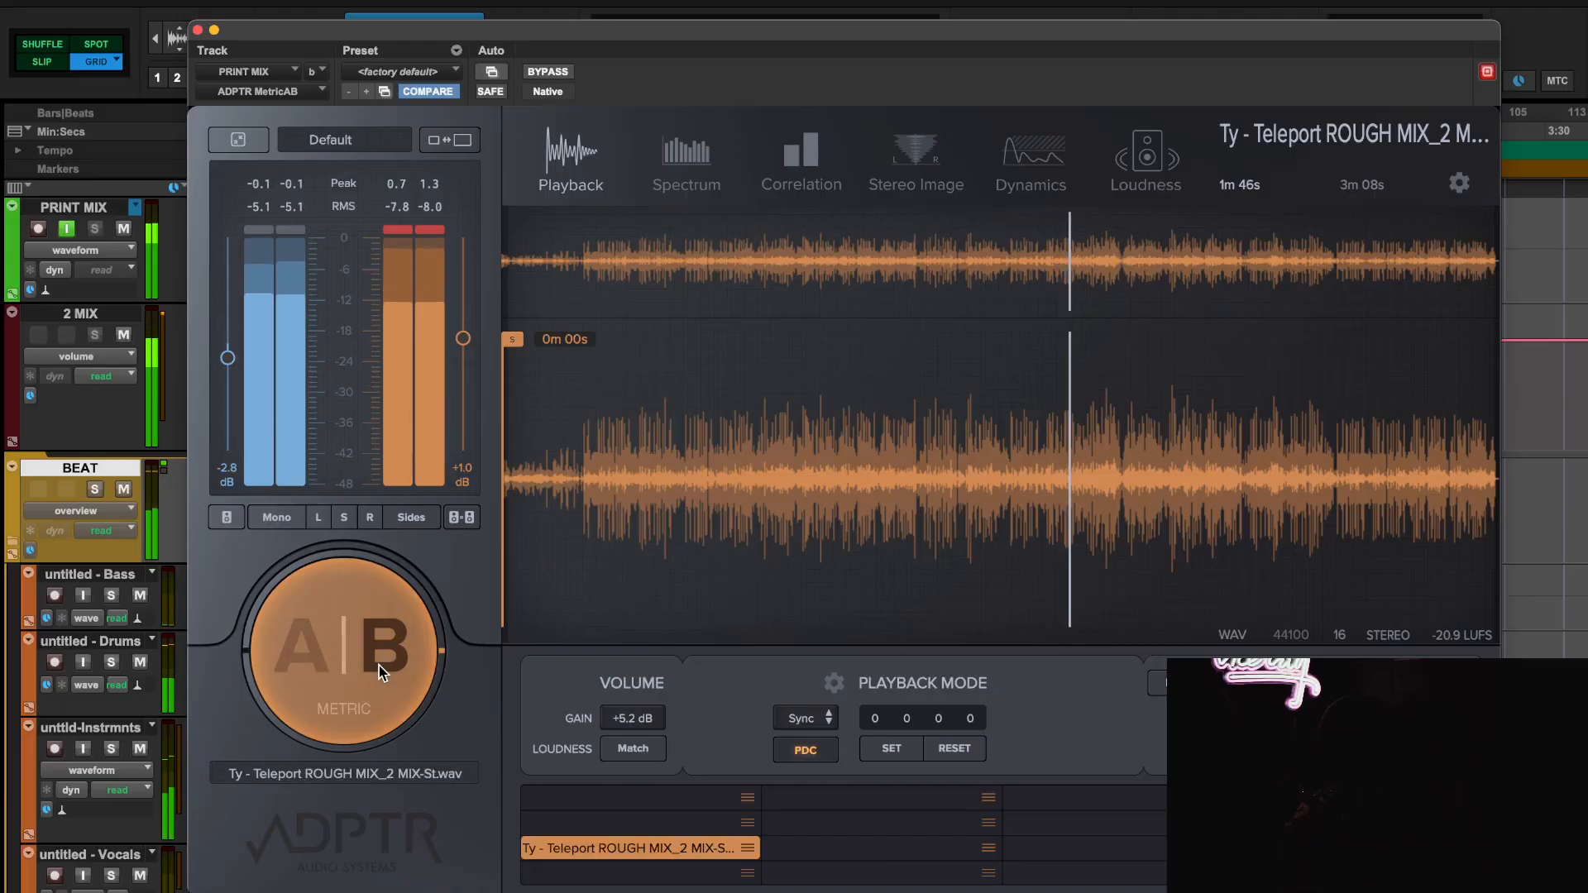
{"action": "left_click", "coordinate": [382, 671]}
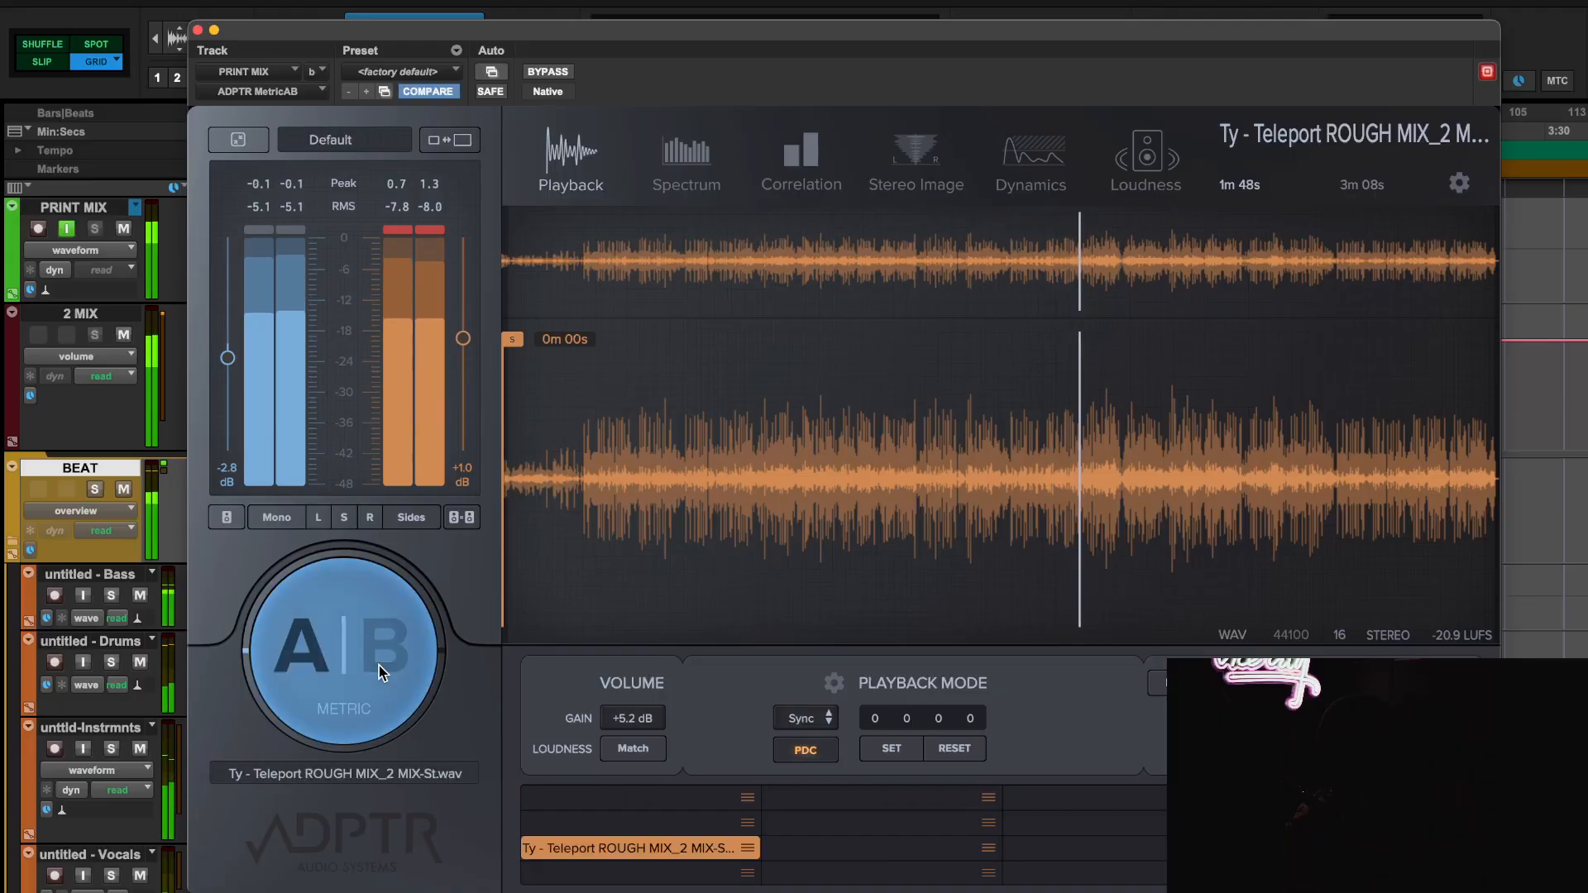
Stop playback and reset MetricAB's A and B levels to 0.0 dB, then close the plug-in and make it inactive.
{"action": "key", "text": "space"}
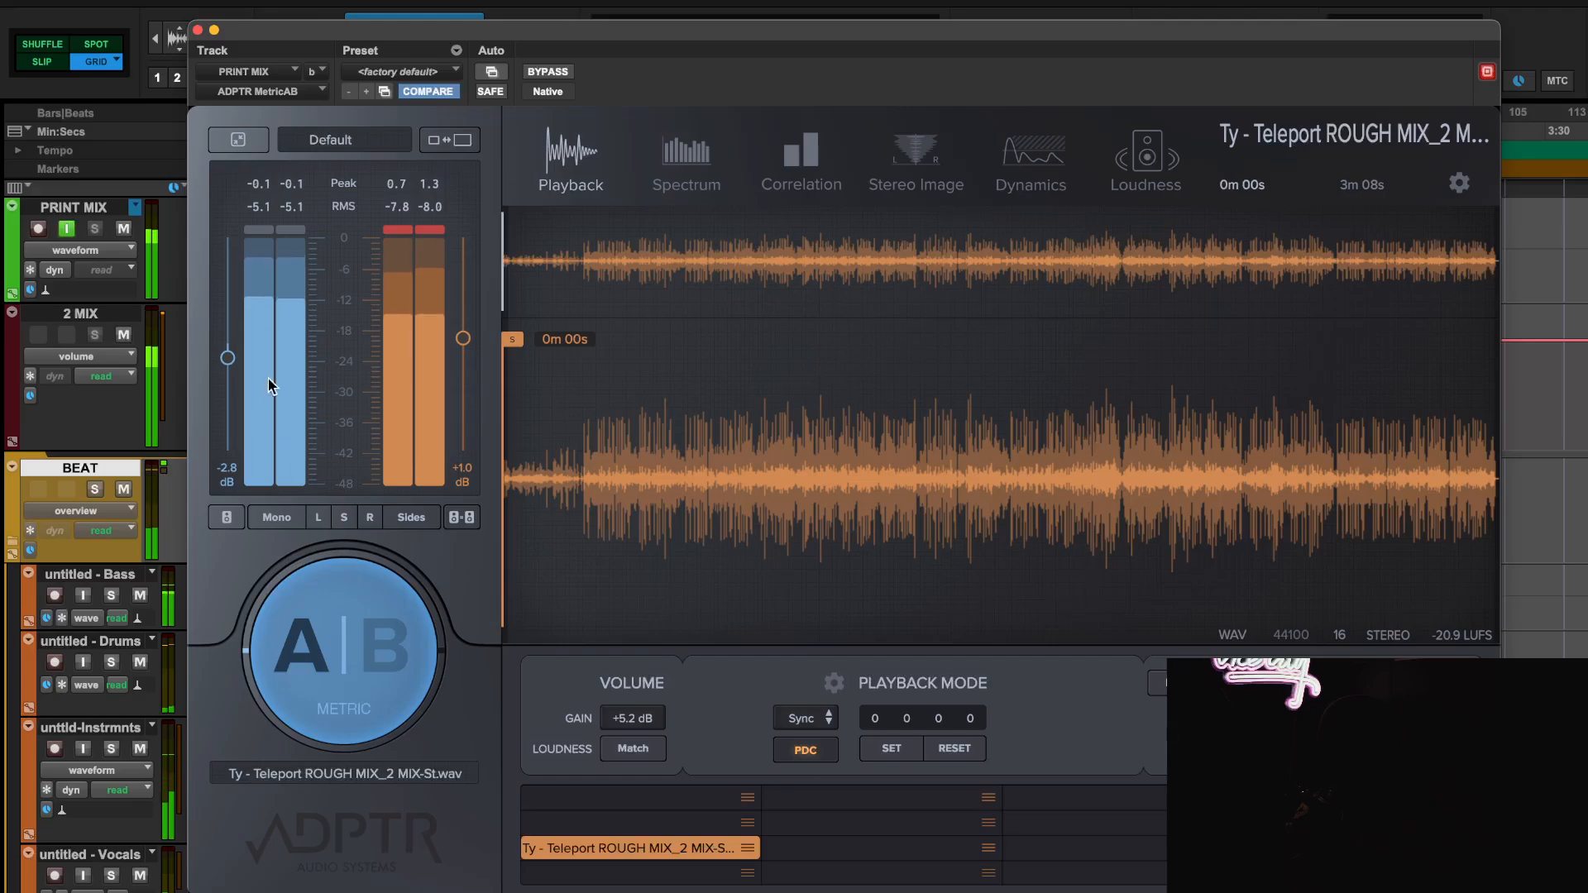
{"action": "left_click", "coordinate": [229, 358], "text": "alt"}
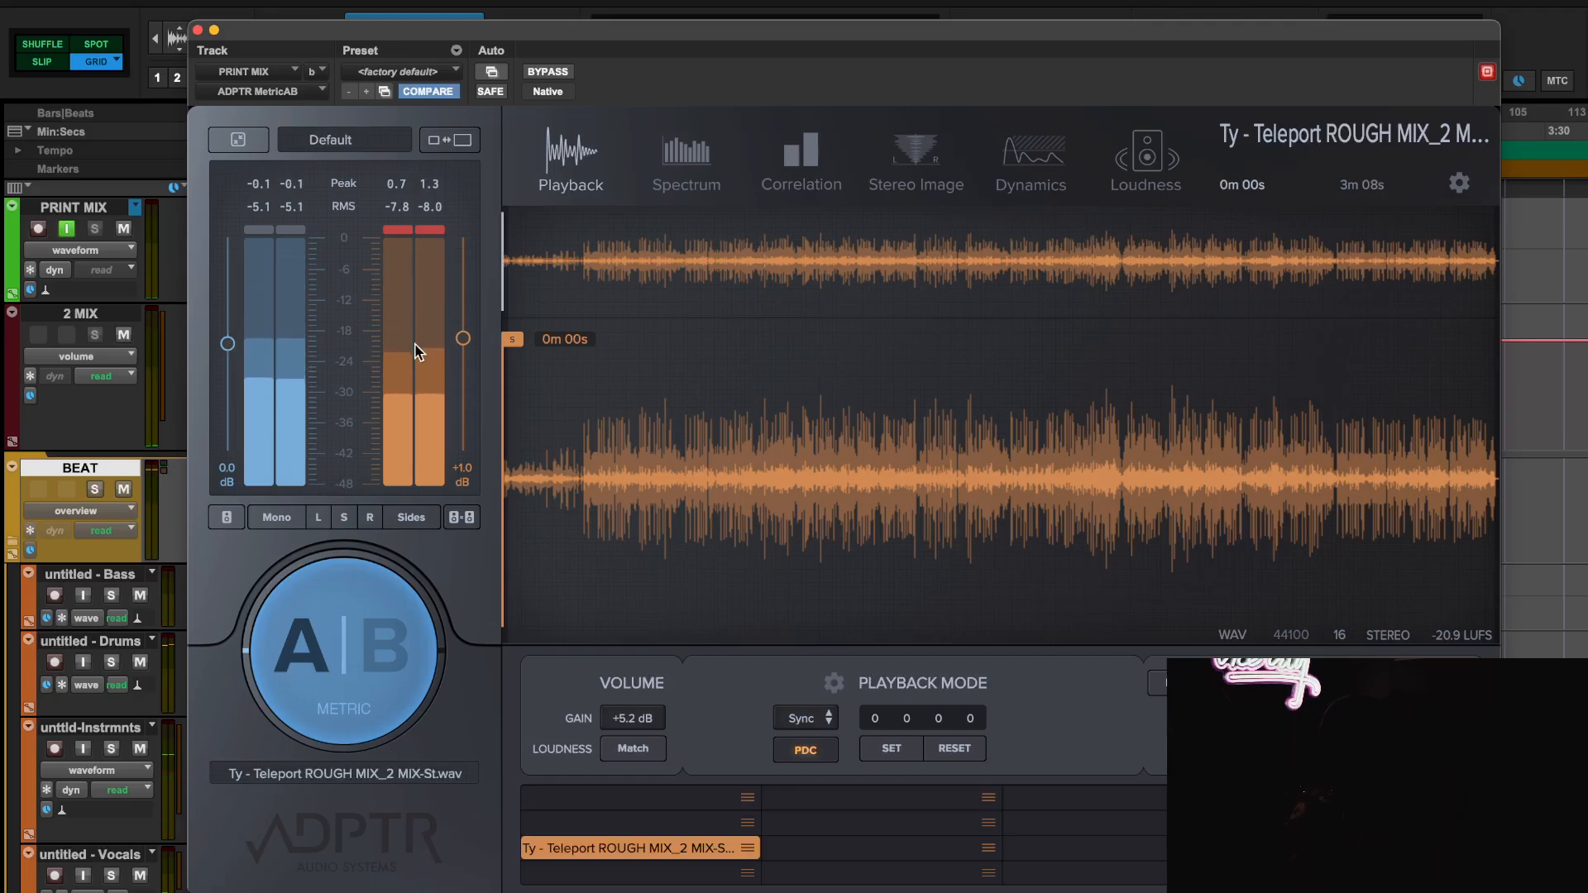
{"action": "left_click", "coordinate": [462, 340], "text": "alt"}
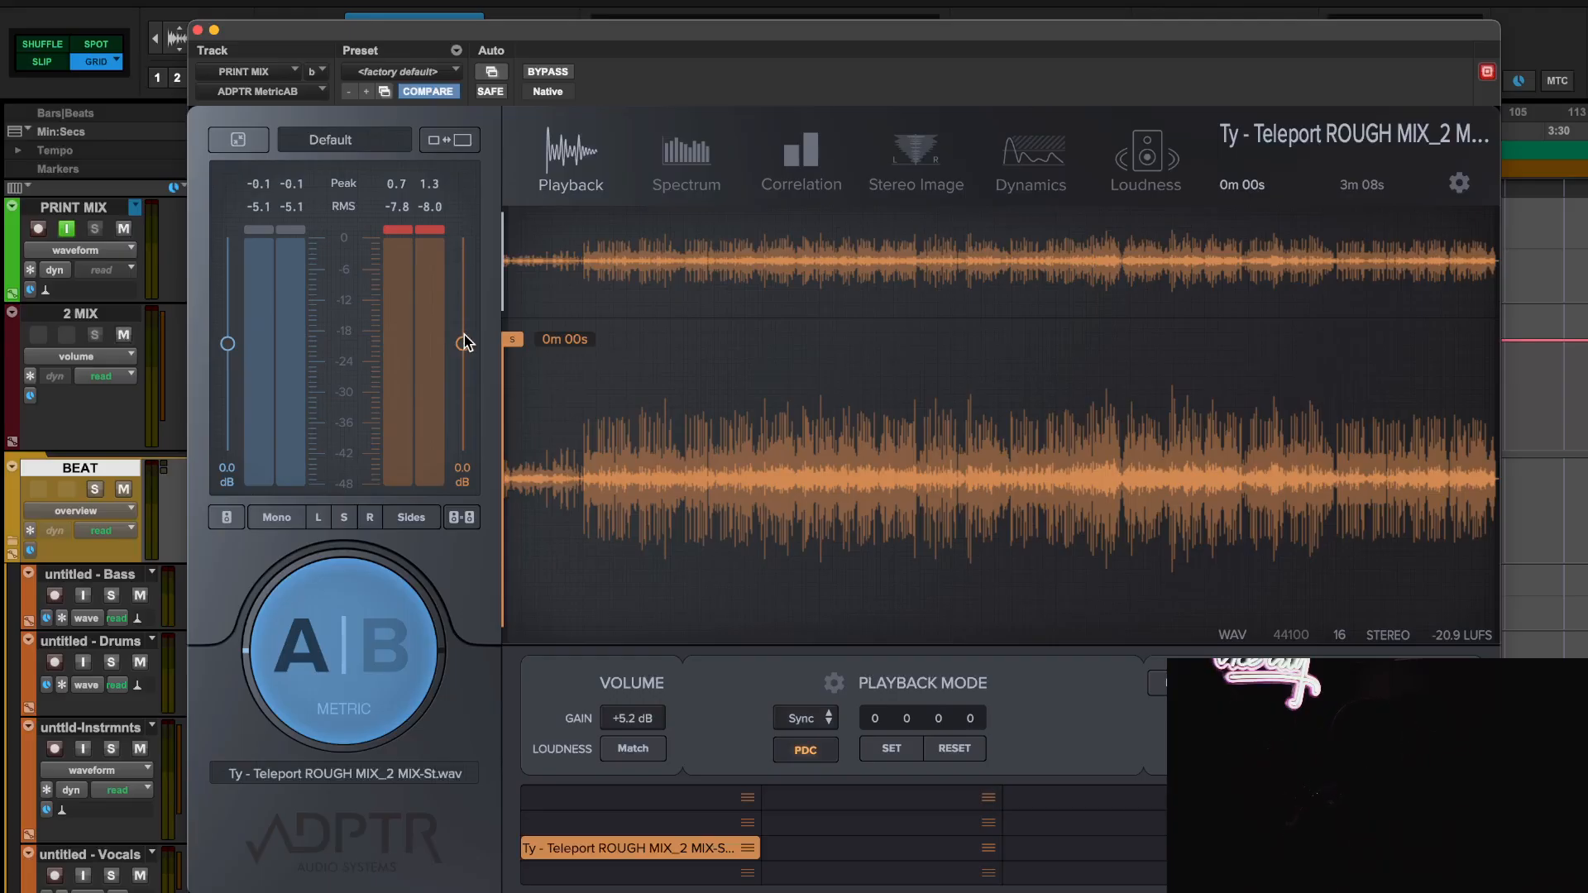
{"action": "left_click", "coordinate": [198, 31]}
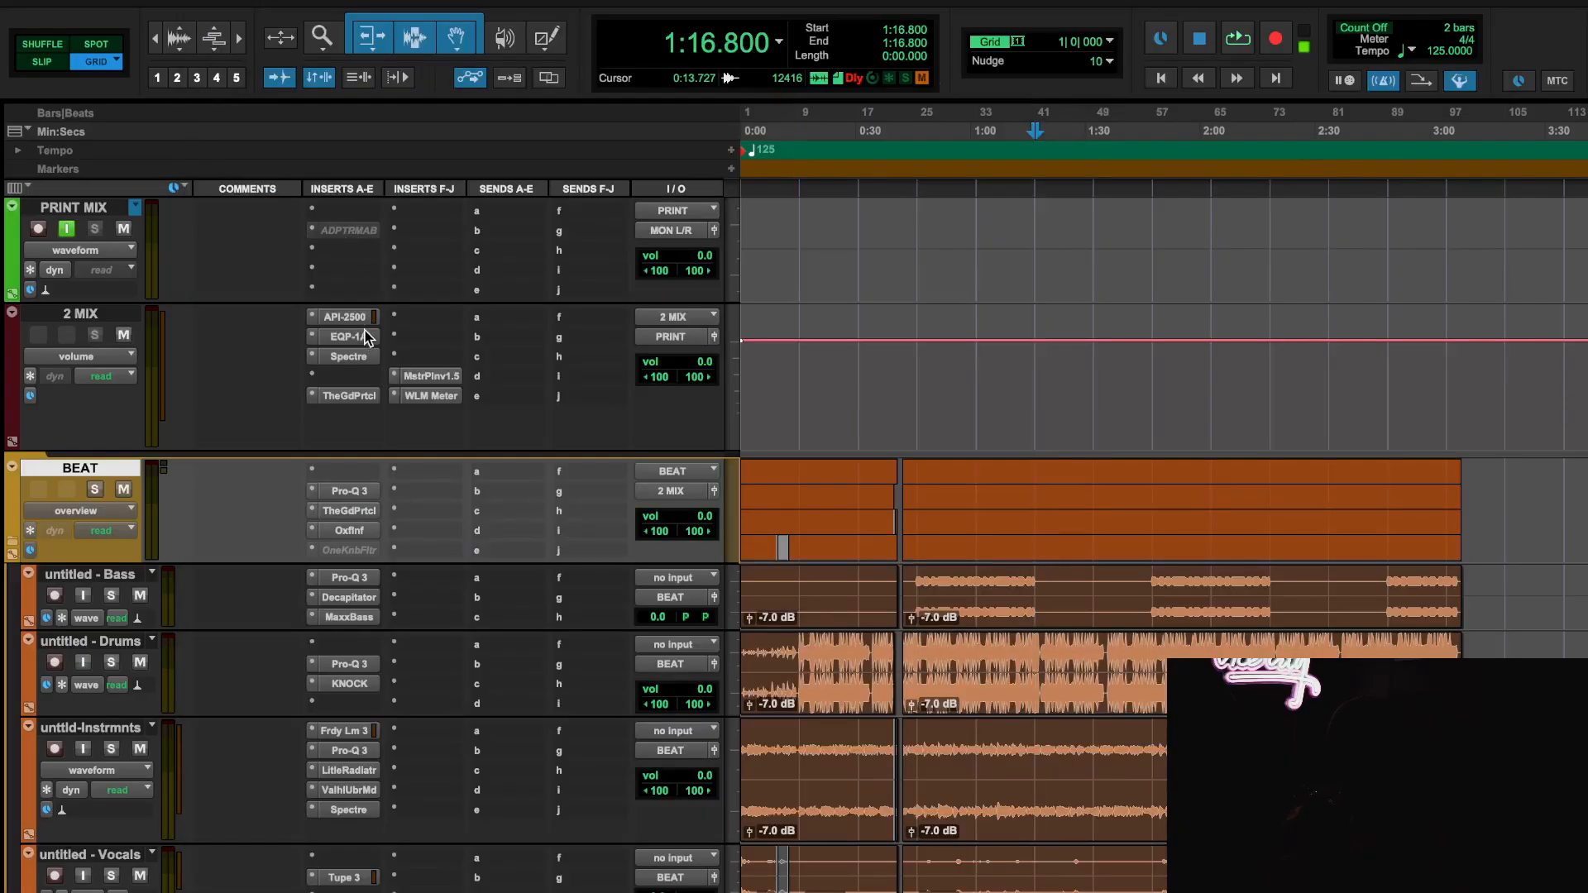
Open API-2500 on the 2 MIX track and compare it bypassed and active during playback from 0:46.080, then close it.
{"action": "left_click", "coordinate": [344, 317]}
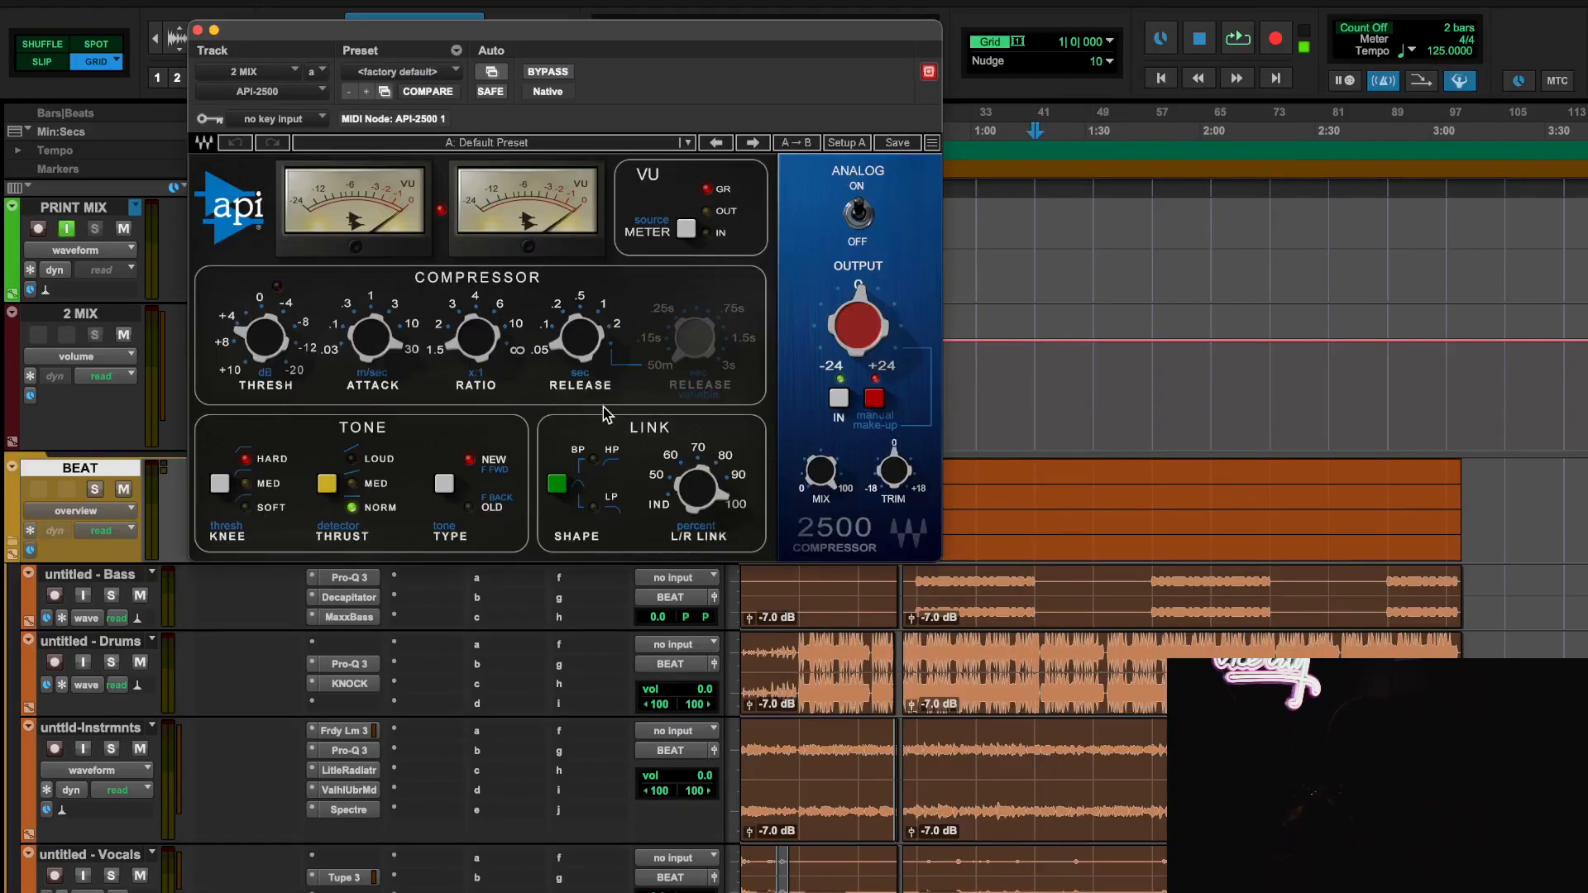
{"action": "key", "text": "t"}
{"action": "scroll", "coordinate": [1023, 610], "scroll_direction": "down", "scroll_amount": 2}
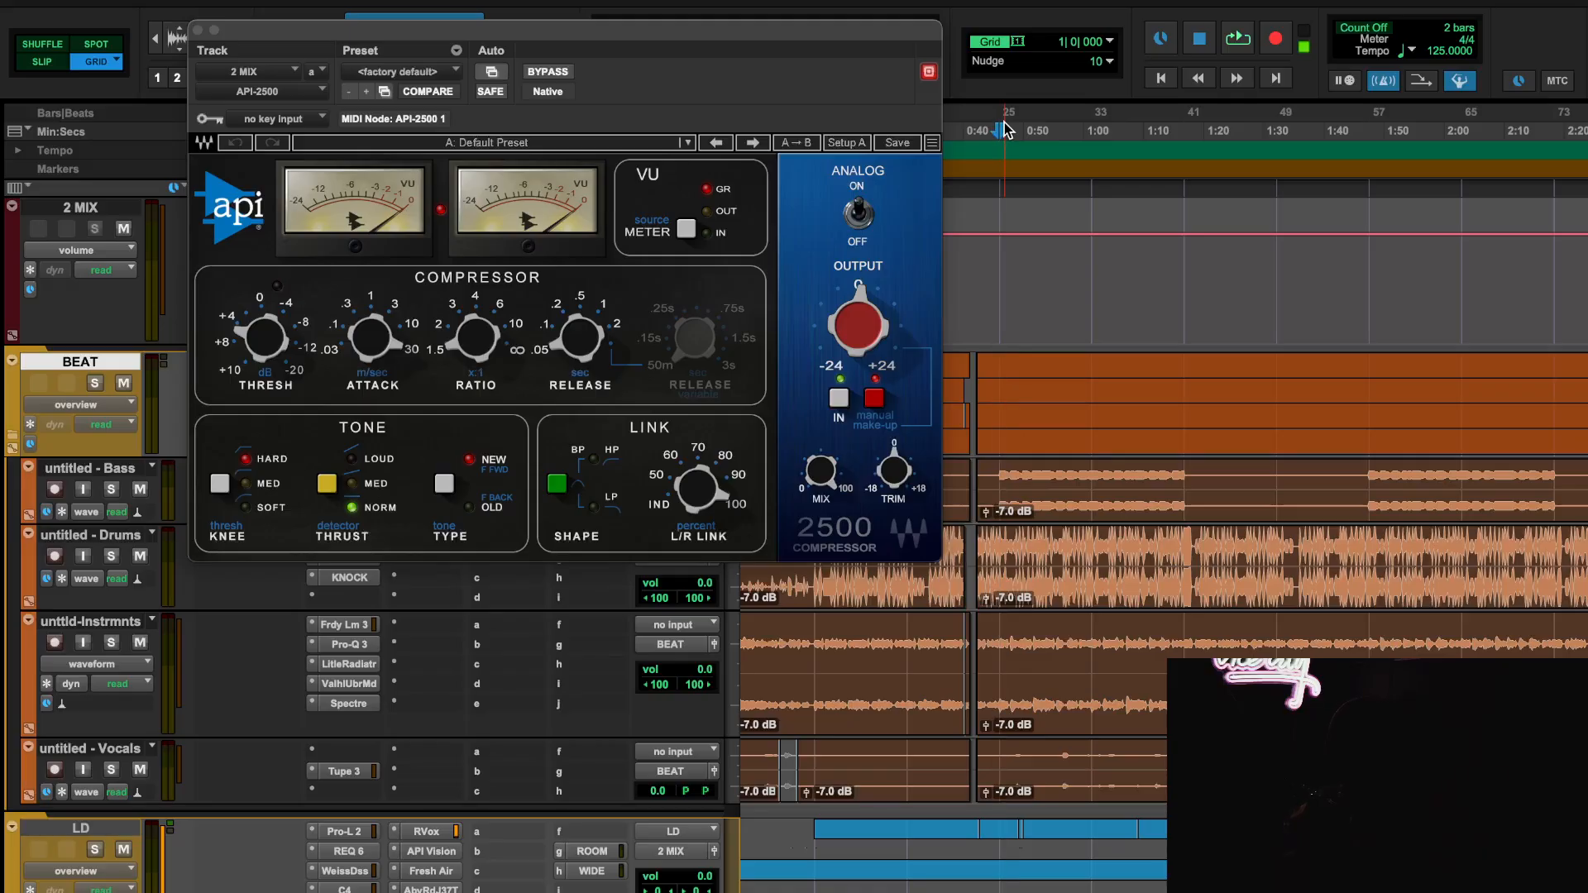
{"action": "key", "text": "space"}
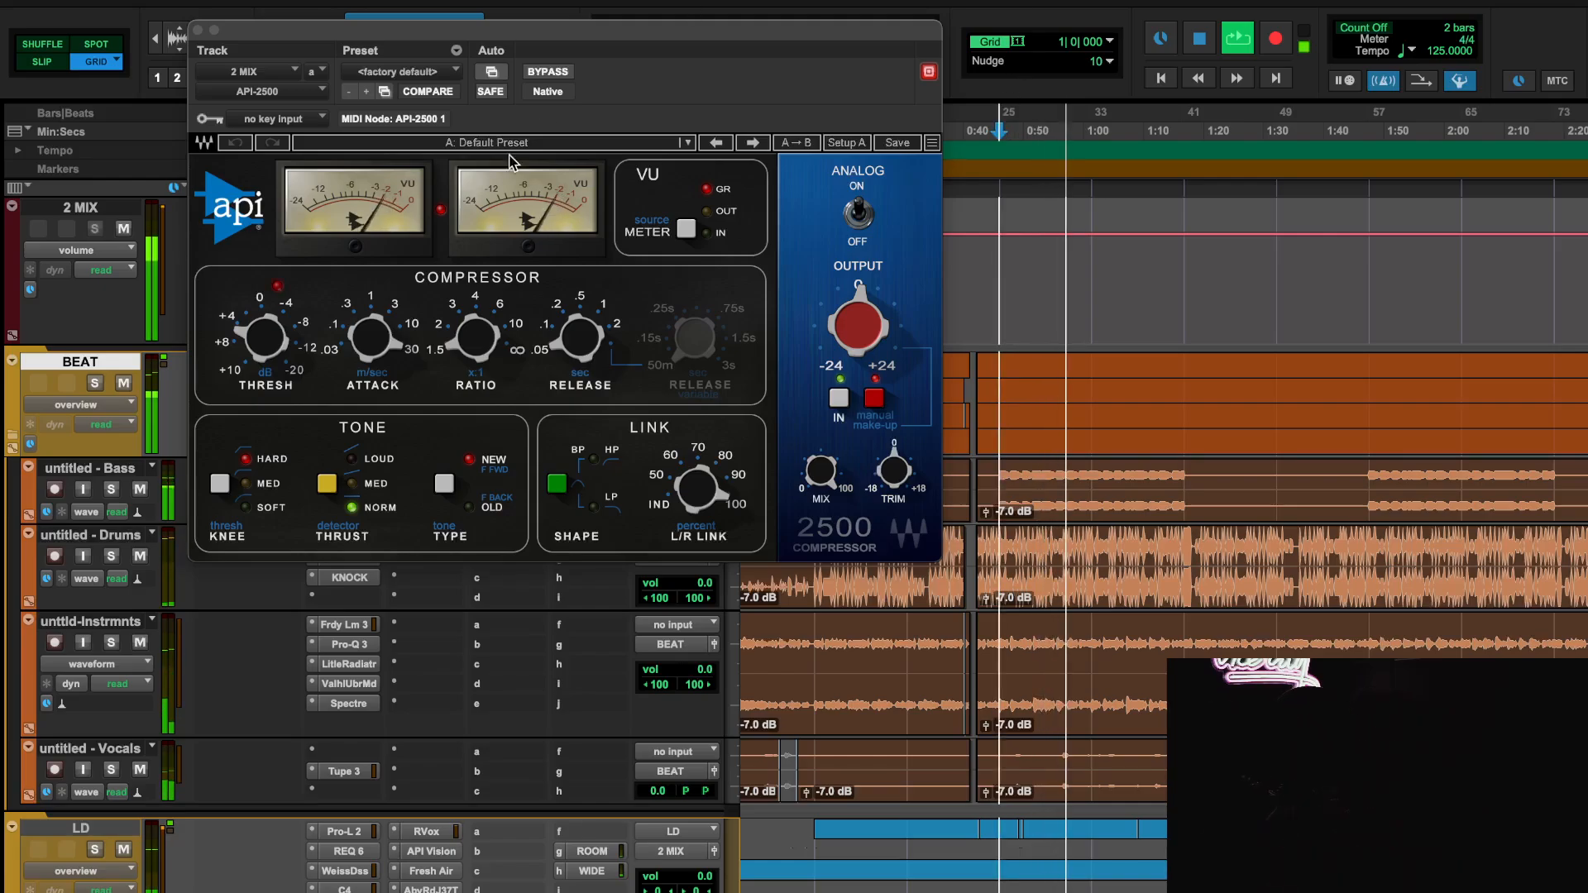
{"action": "left_click", "coordinate": [537, 73]}
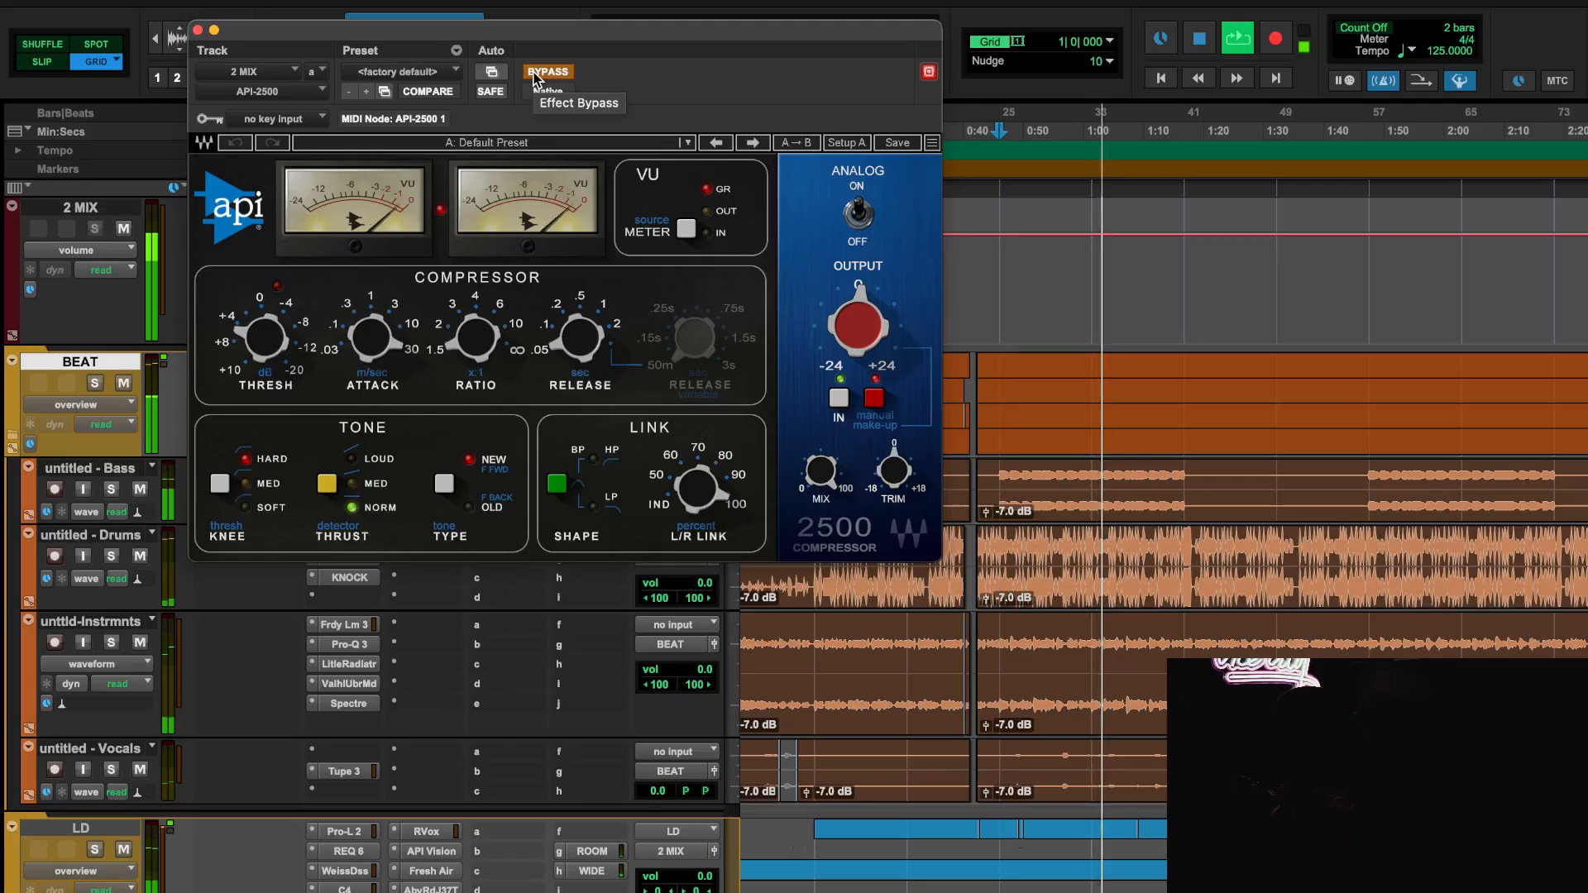
{"action": "left_click", "coordinate": [535, 74]}
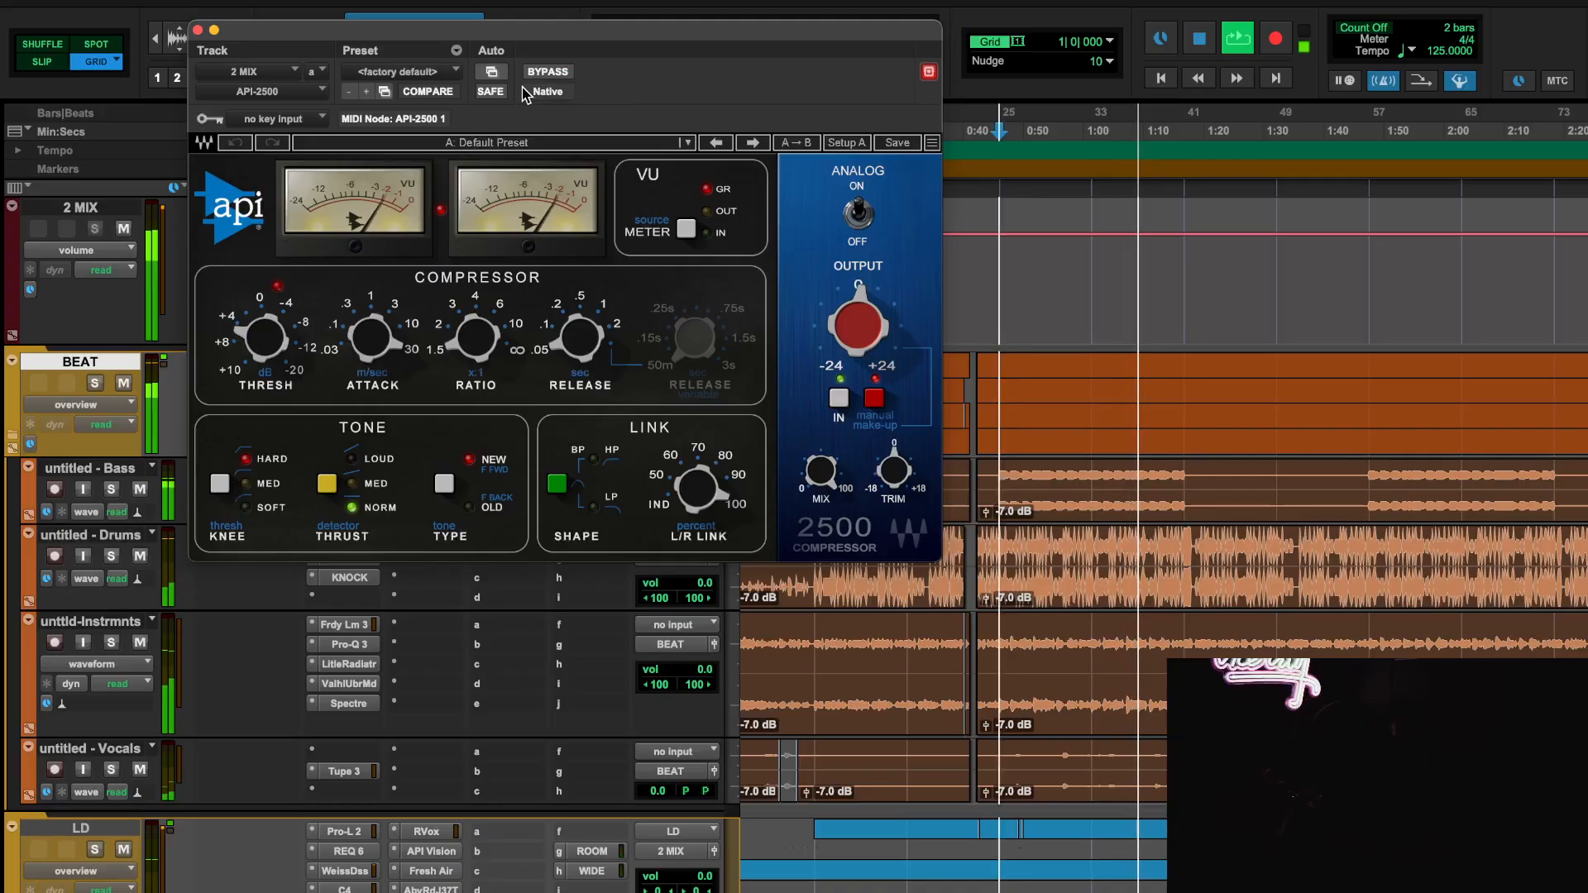
{"action": "key", "text": "space"}
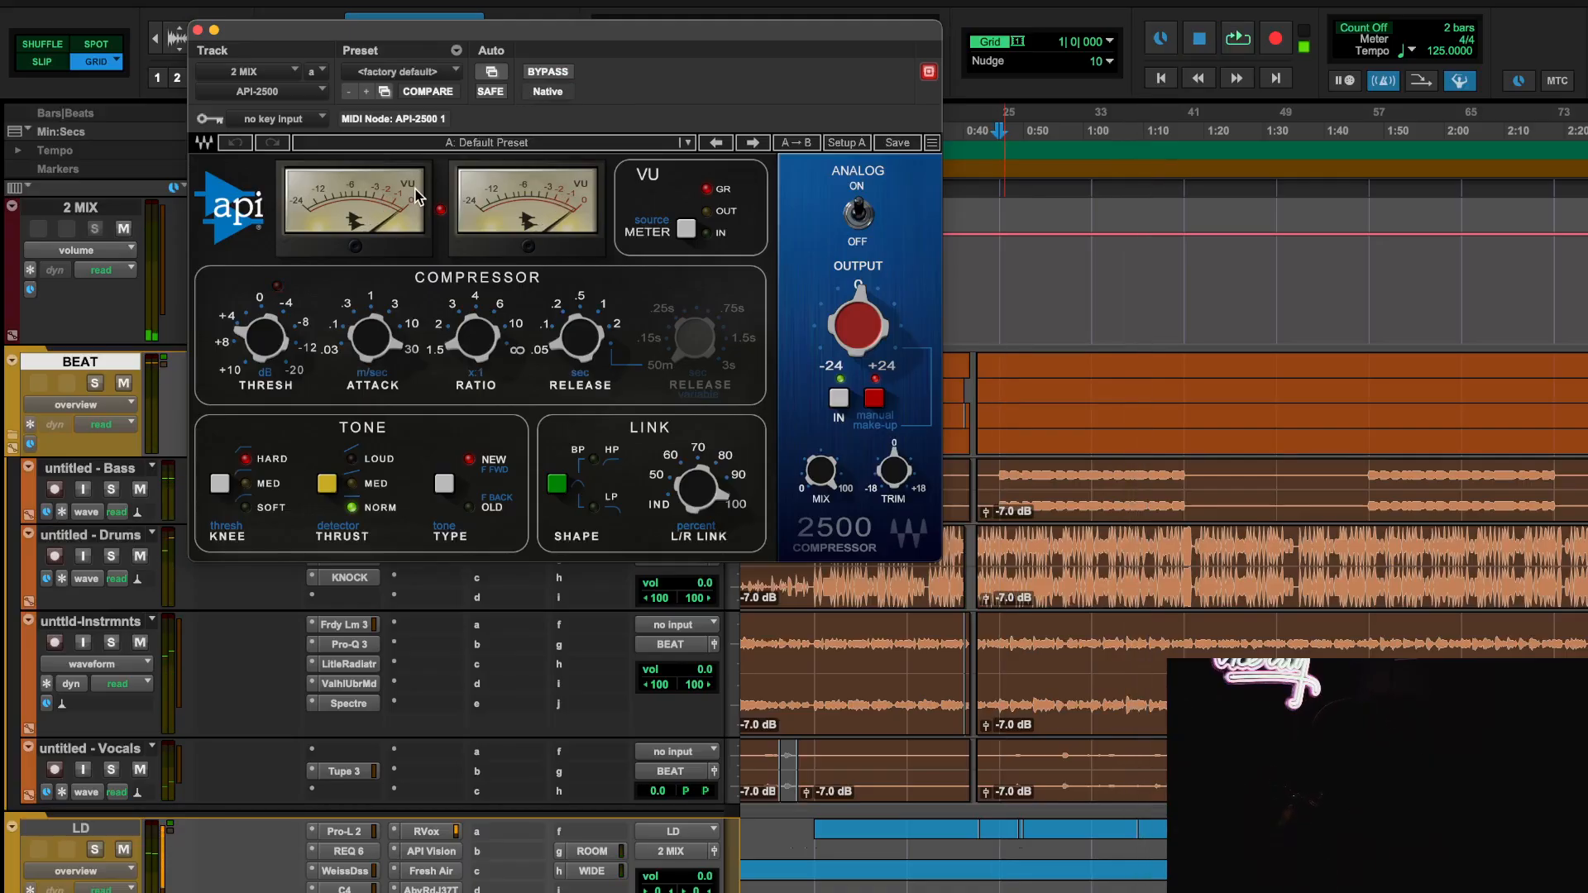
{"action": "left_click", "coordinate": [197, 30]}
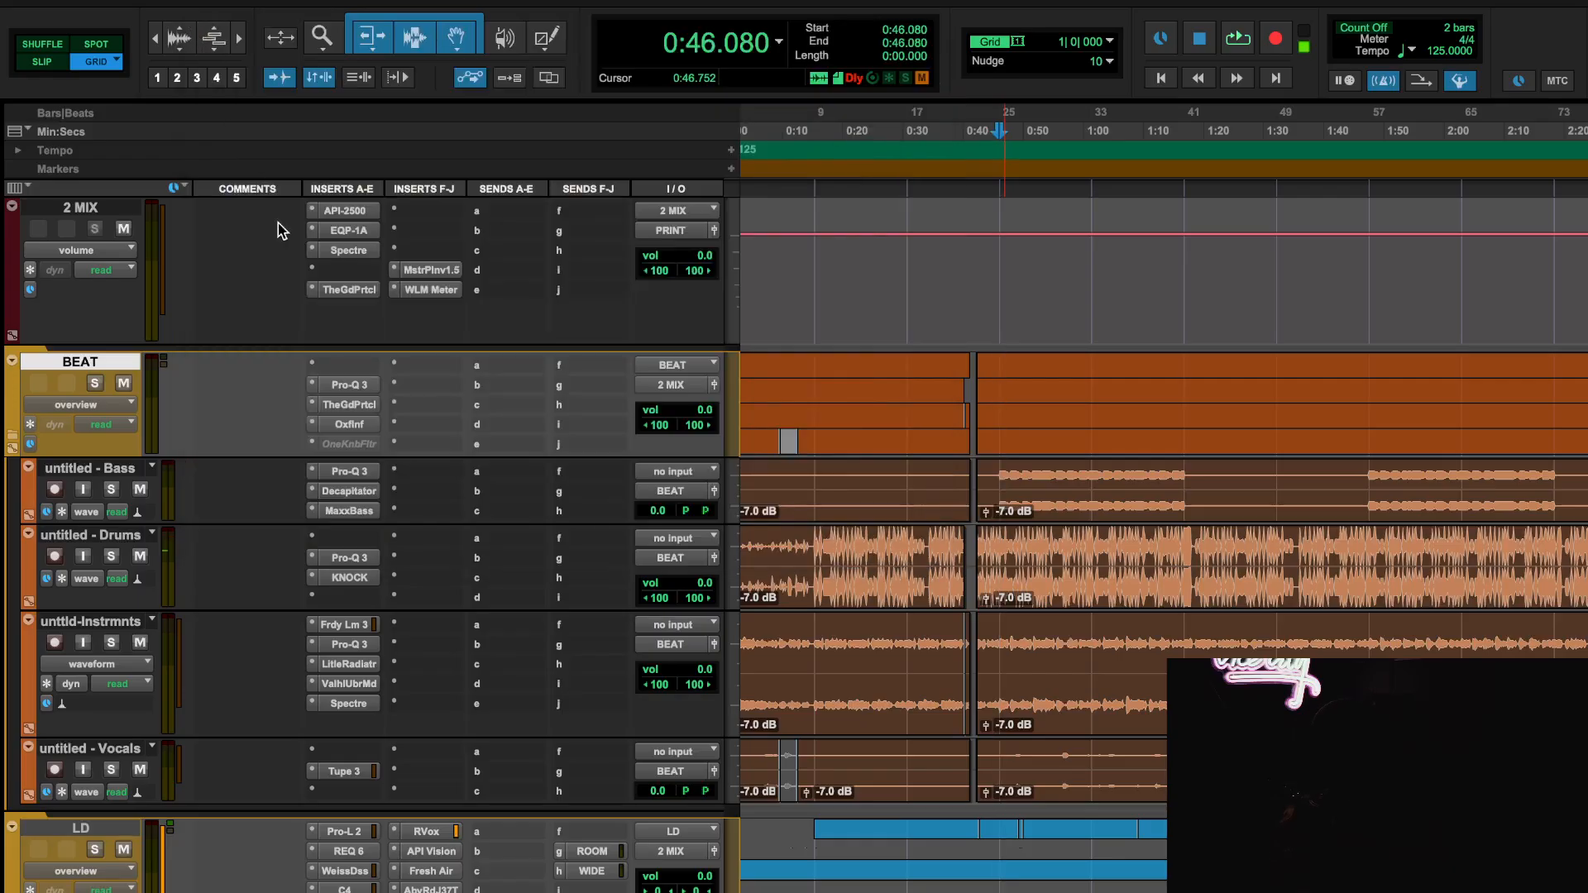
Open the Pultec EQP-1A on 2 MIX and compare it bypassed and active during playback from 1:47.520, then close it.
{"action": "left_click", "coordinate": [348, 231]}
{"action": "scroll", "coordinate": [997, 619], "scroll_direction": "down", "scroll_amount": 3}
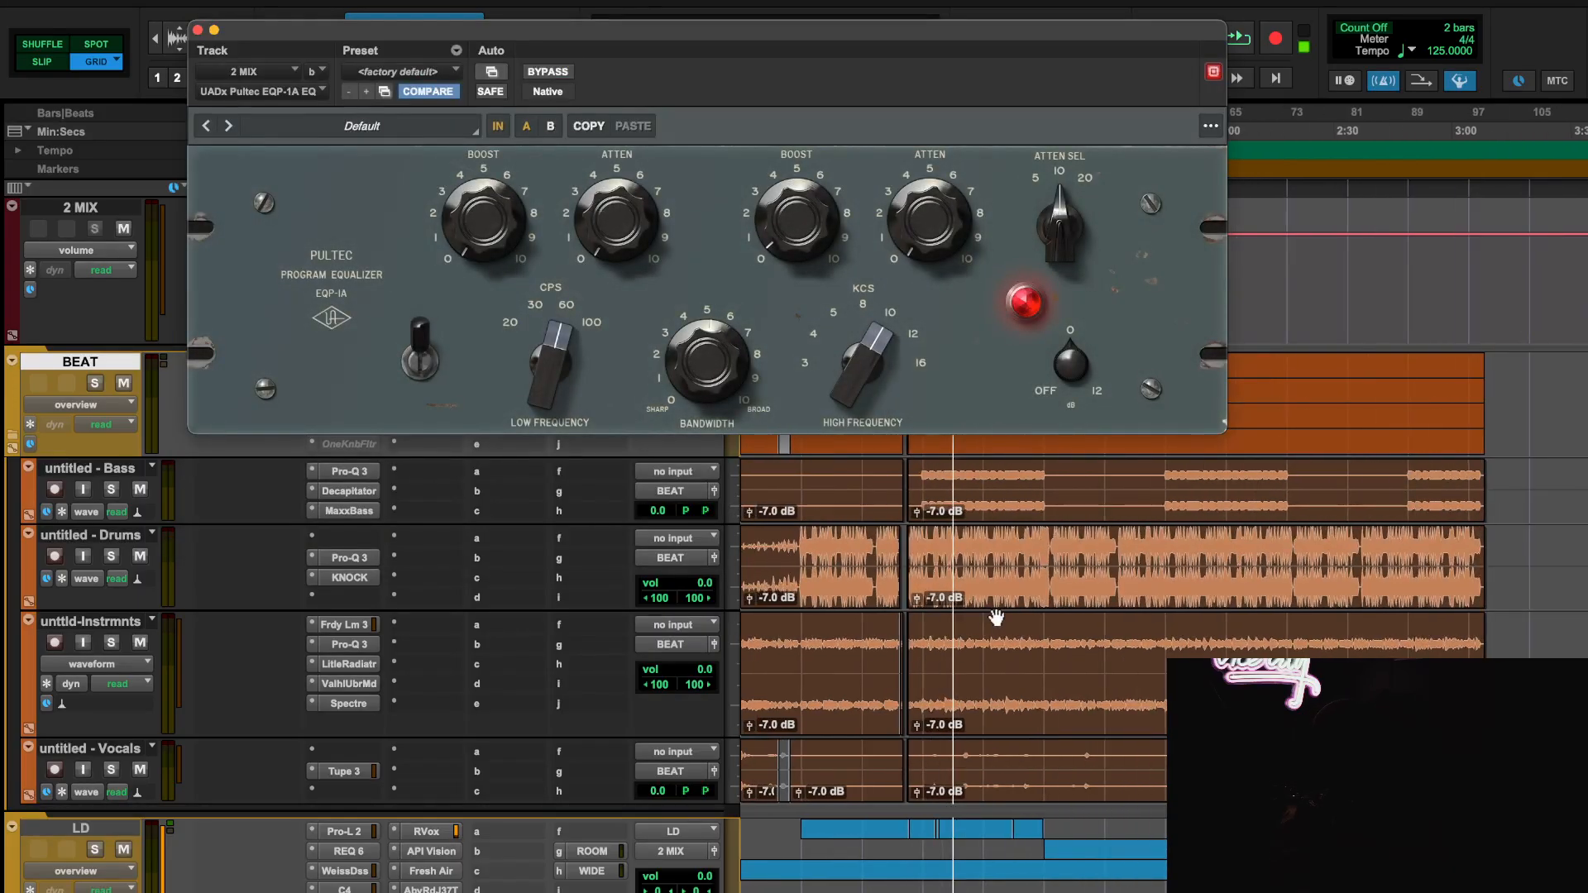
{"action": "scroll", "coordinate": [997, 619], "scroll_direction": "up", "scroll_amount": 2}
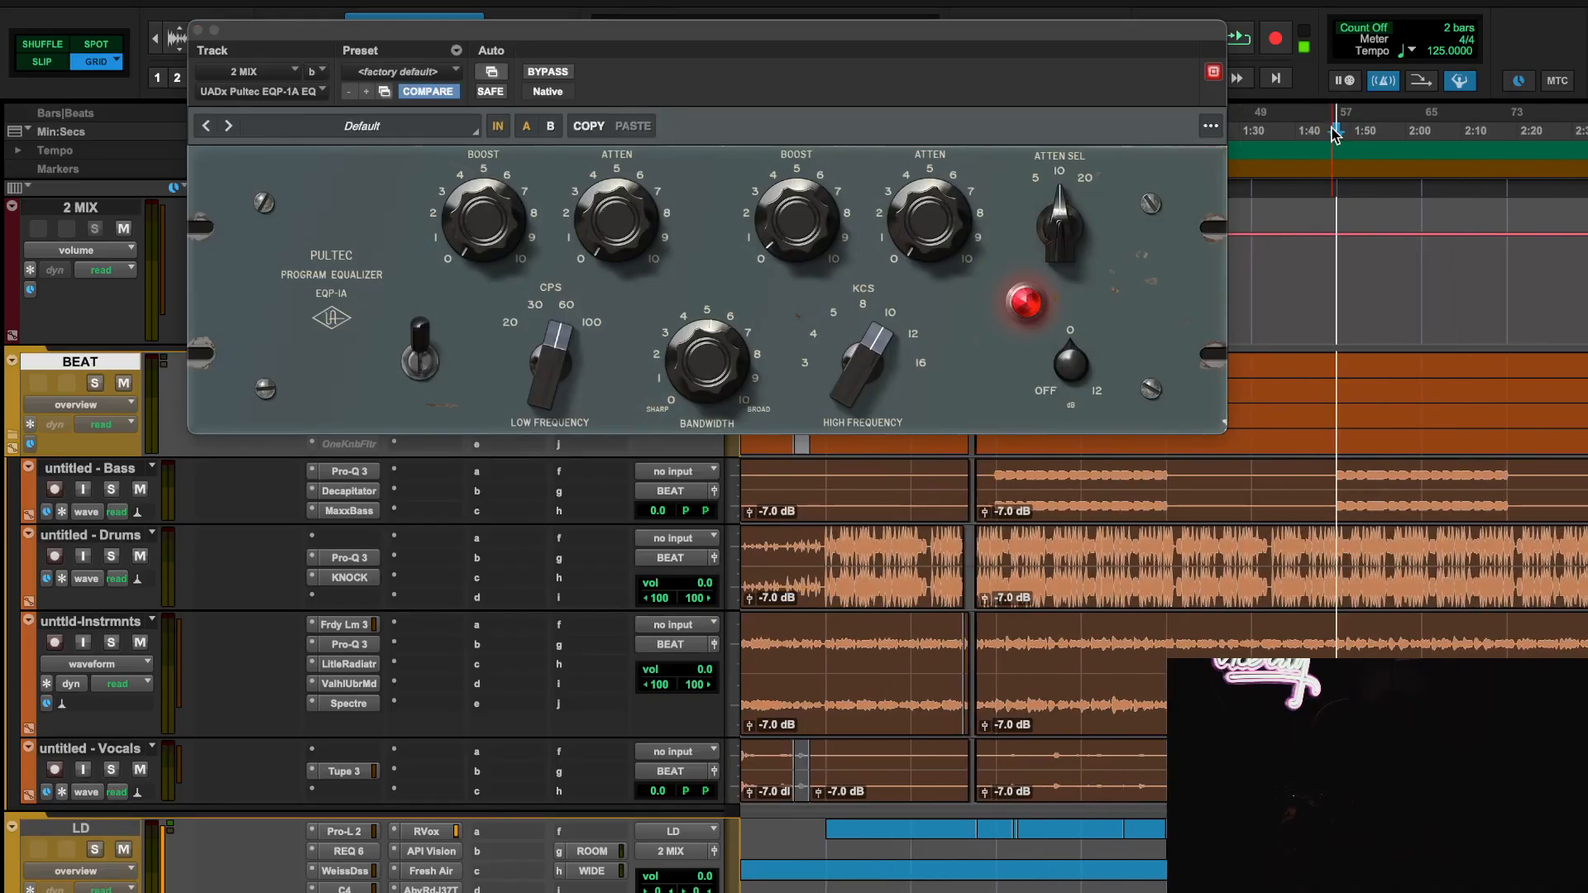
{"action": "key", "text": "space"}
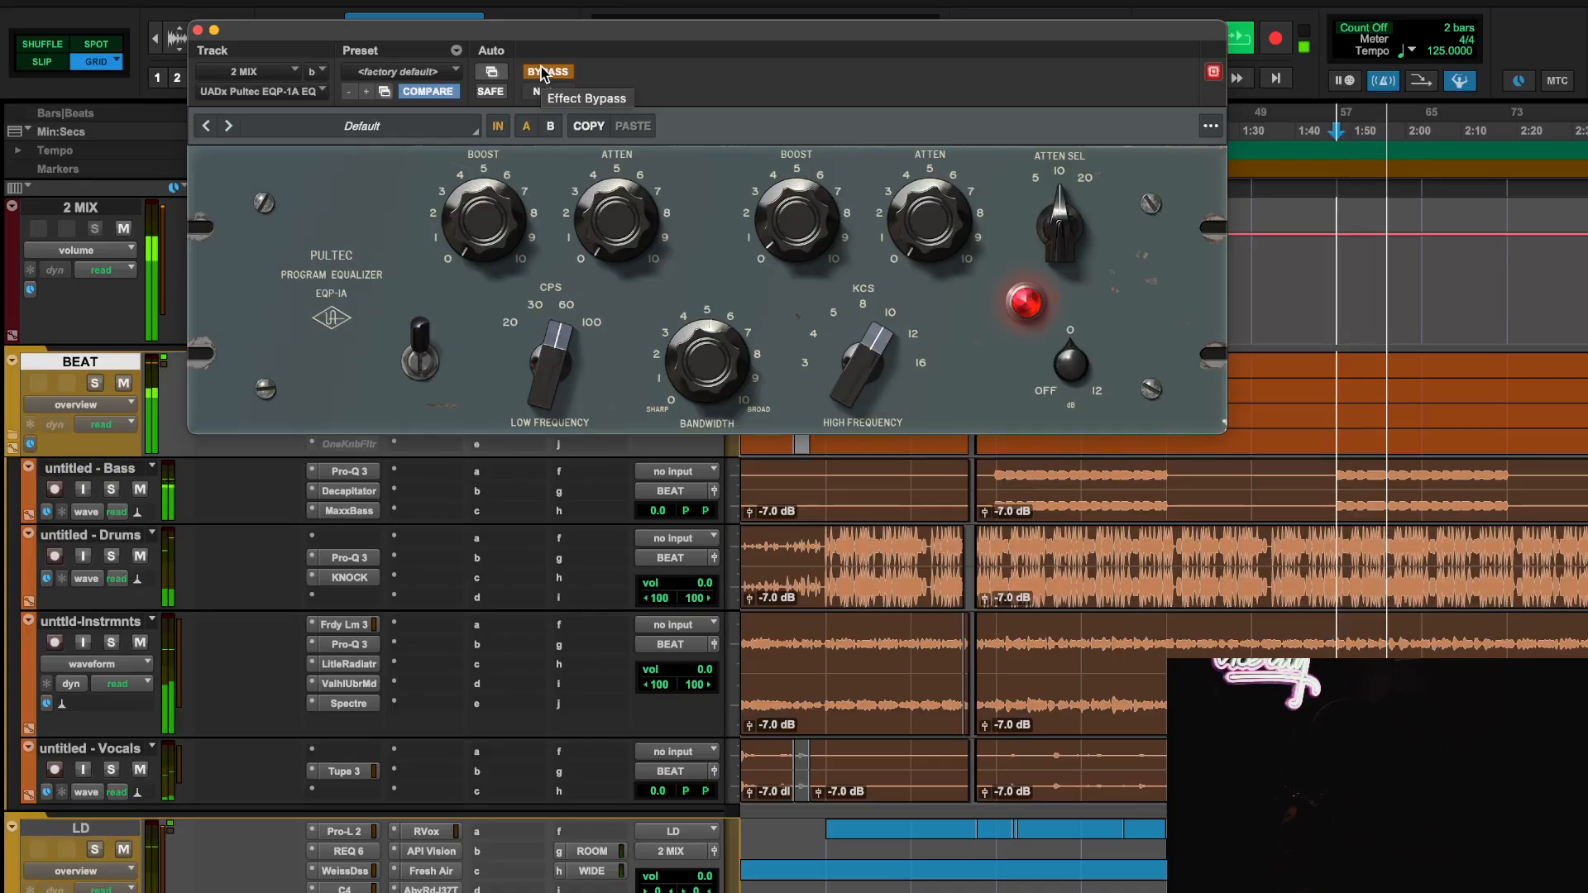
{"action": "left_click", "coordinate": [544, 72]}
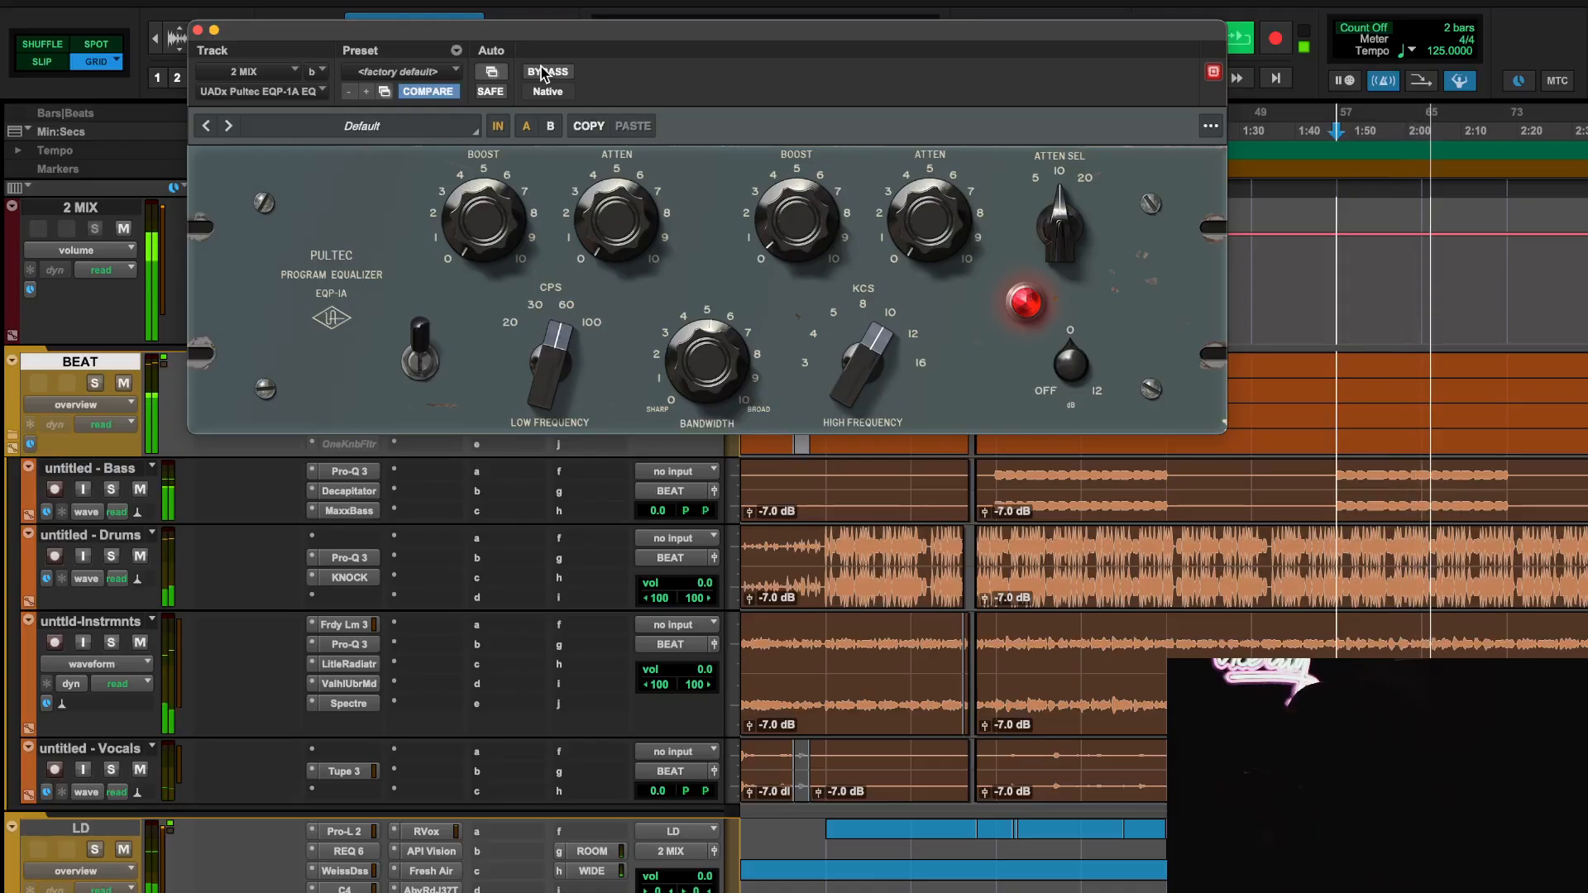
{"action": "left_click", "coordinate": [543, 73]}
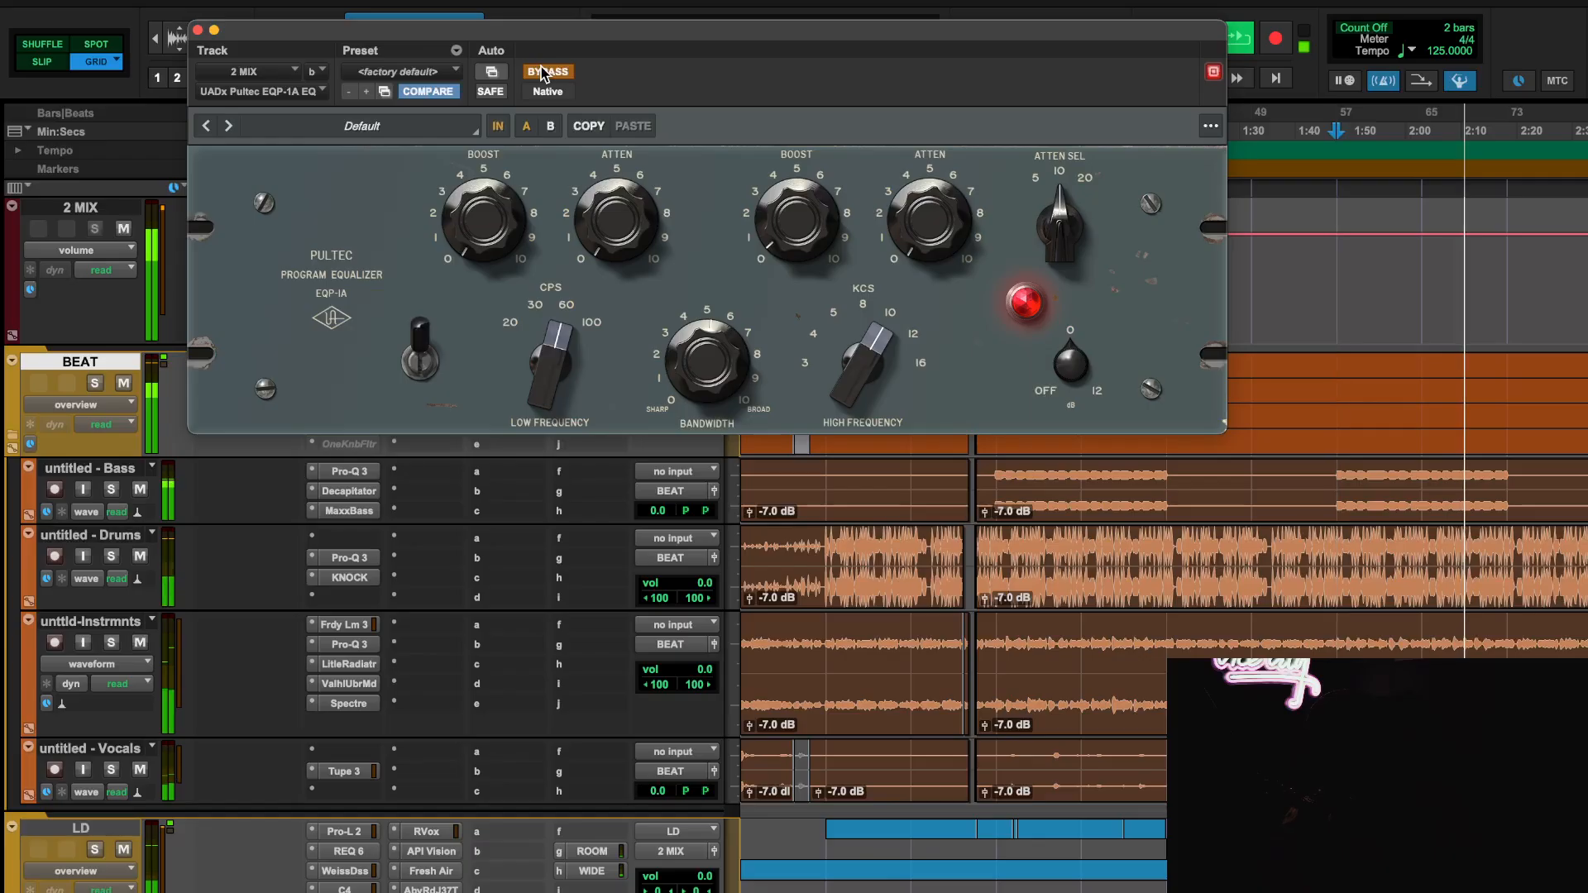
{"action": "left_click", "coordinate": [198, 31]}
{"action": "key", "text": "space"}
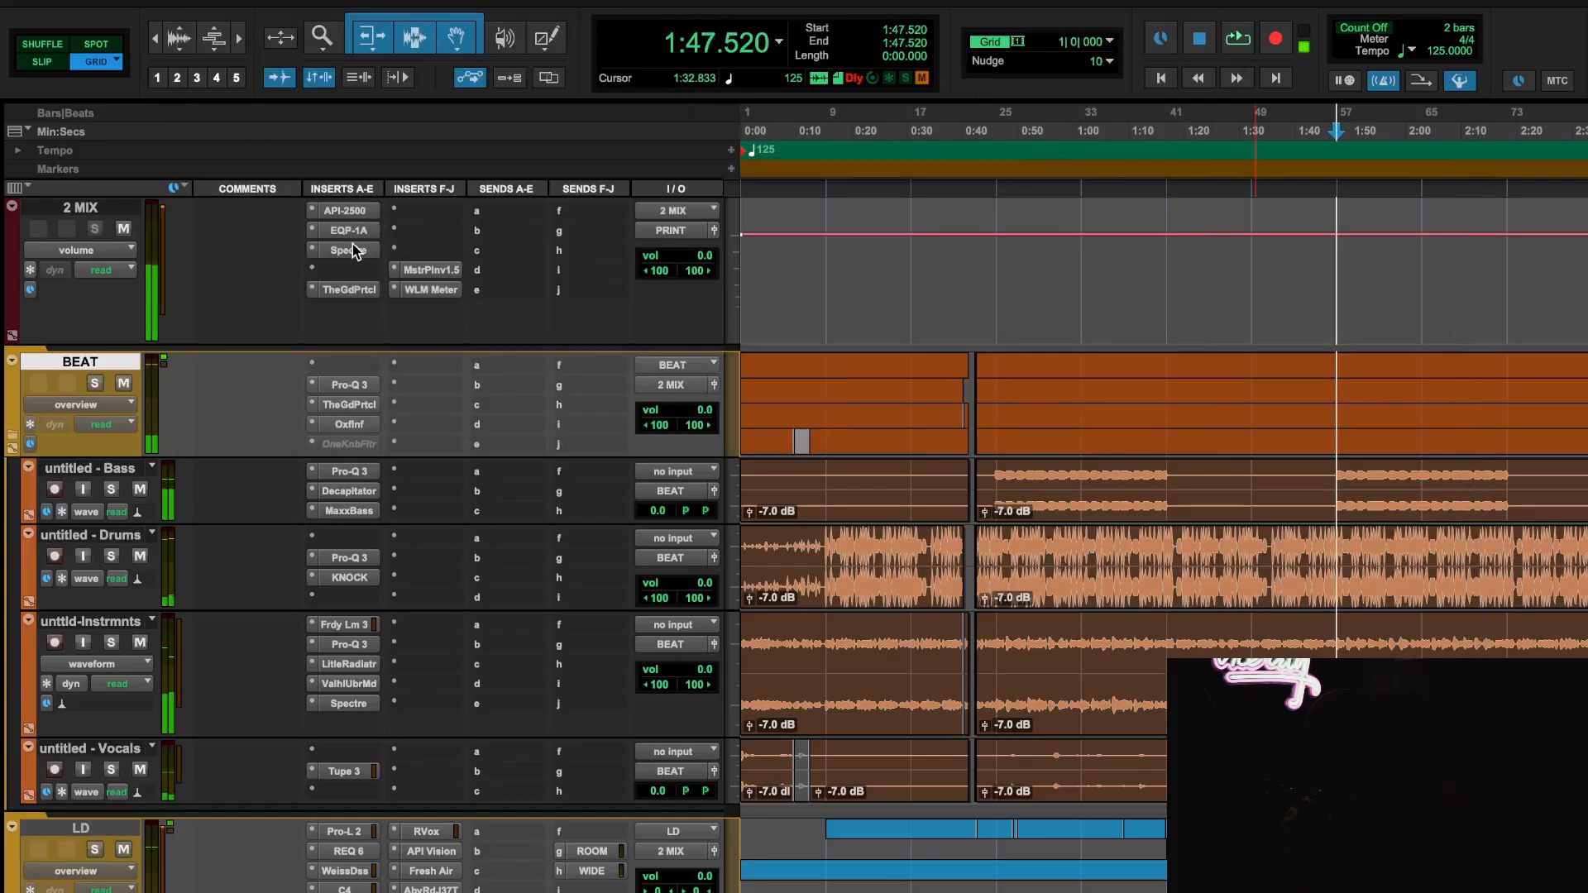
Examine Spectre's band settings on 2 MIX and compare the plug-in bypassed and active during playback from 1:47.520.
{"action": "left_click", "coordinate": [352, 252]}
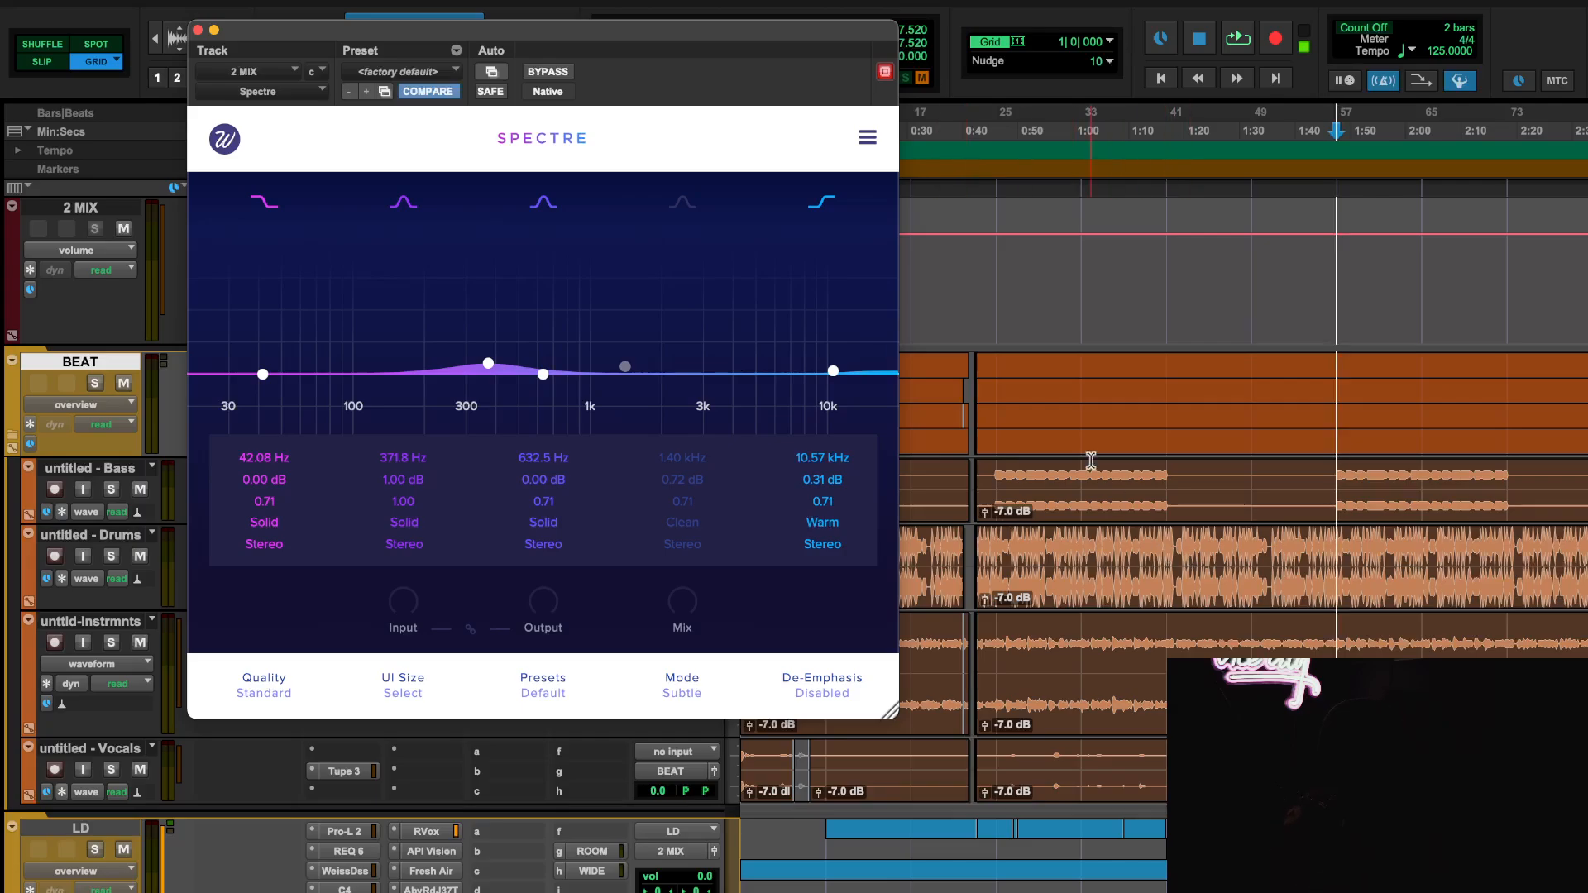
{"action": "left_click", "coordinate": [197, 31]}
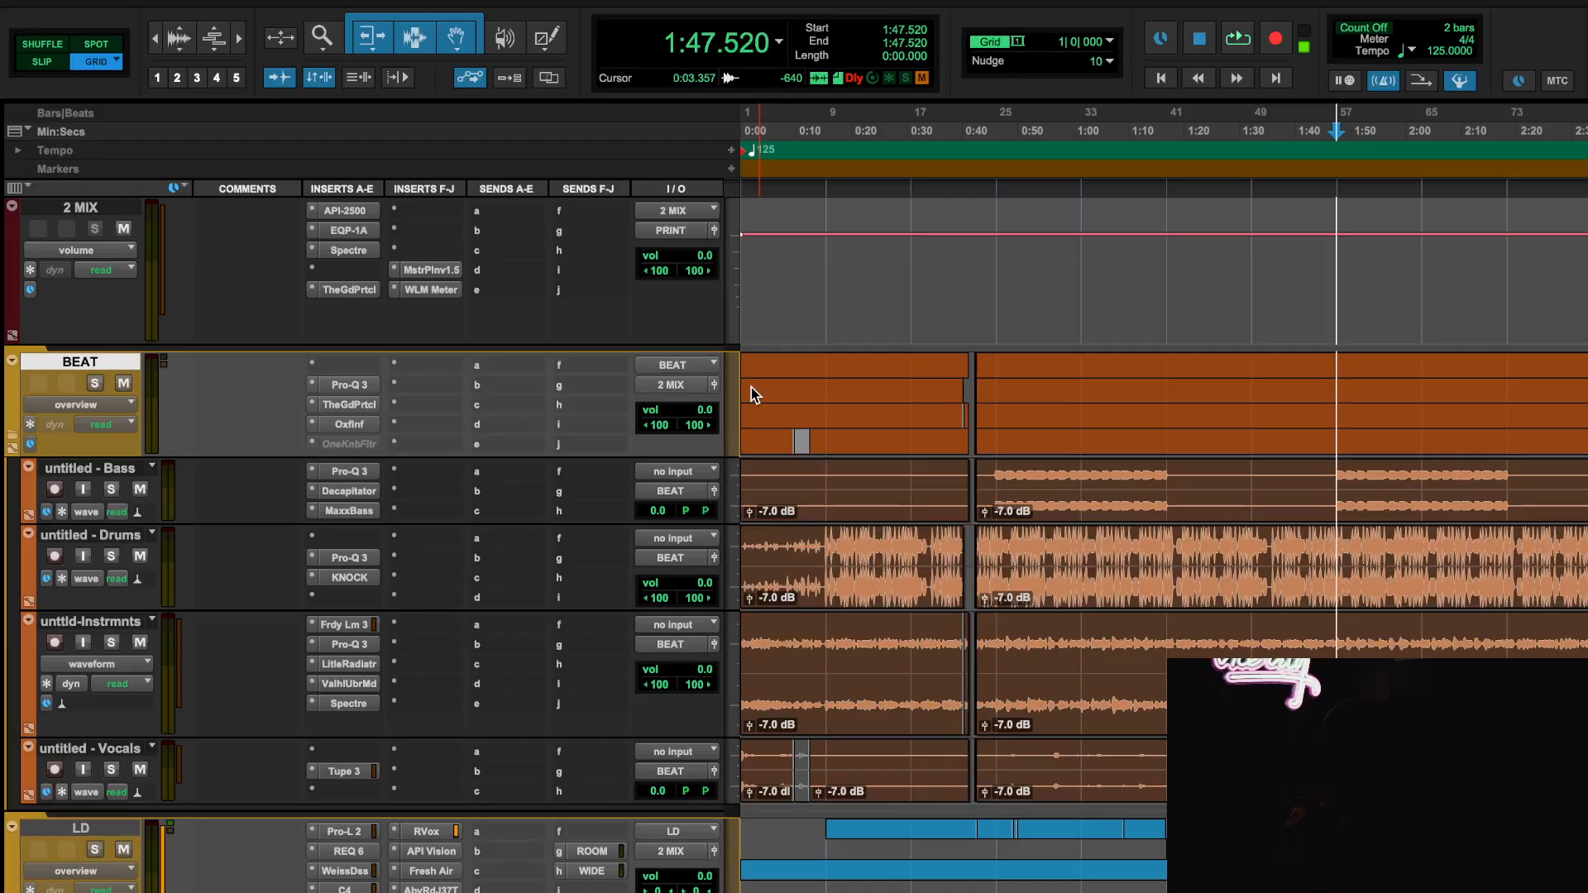
{"action": "key", "text": "space"}
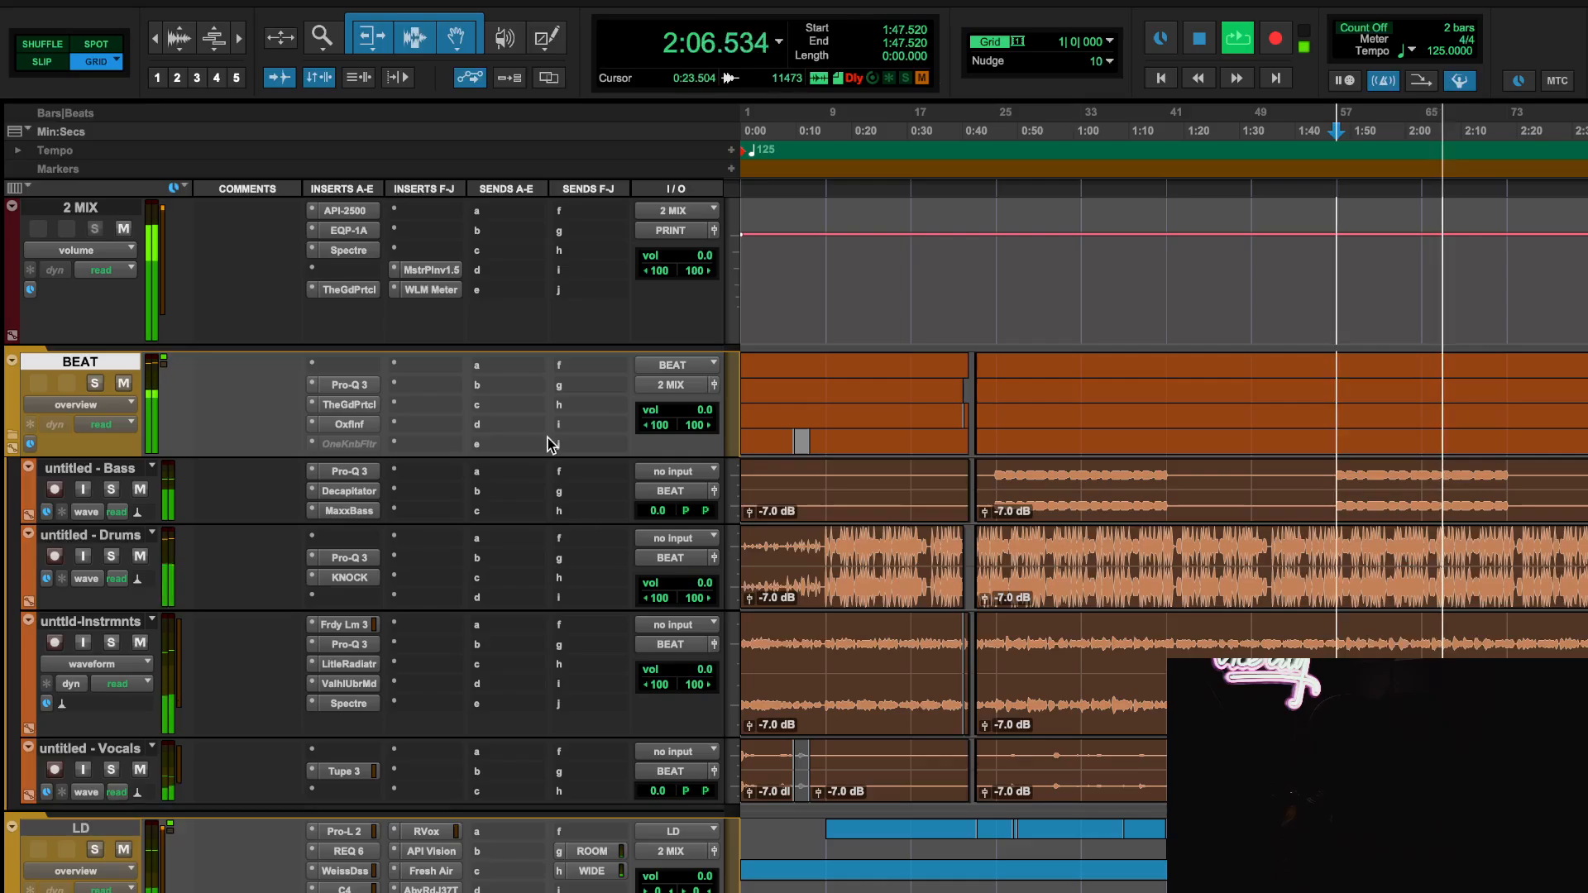
{"action": "left_click", "coordinate": [359, 261]}
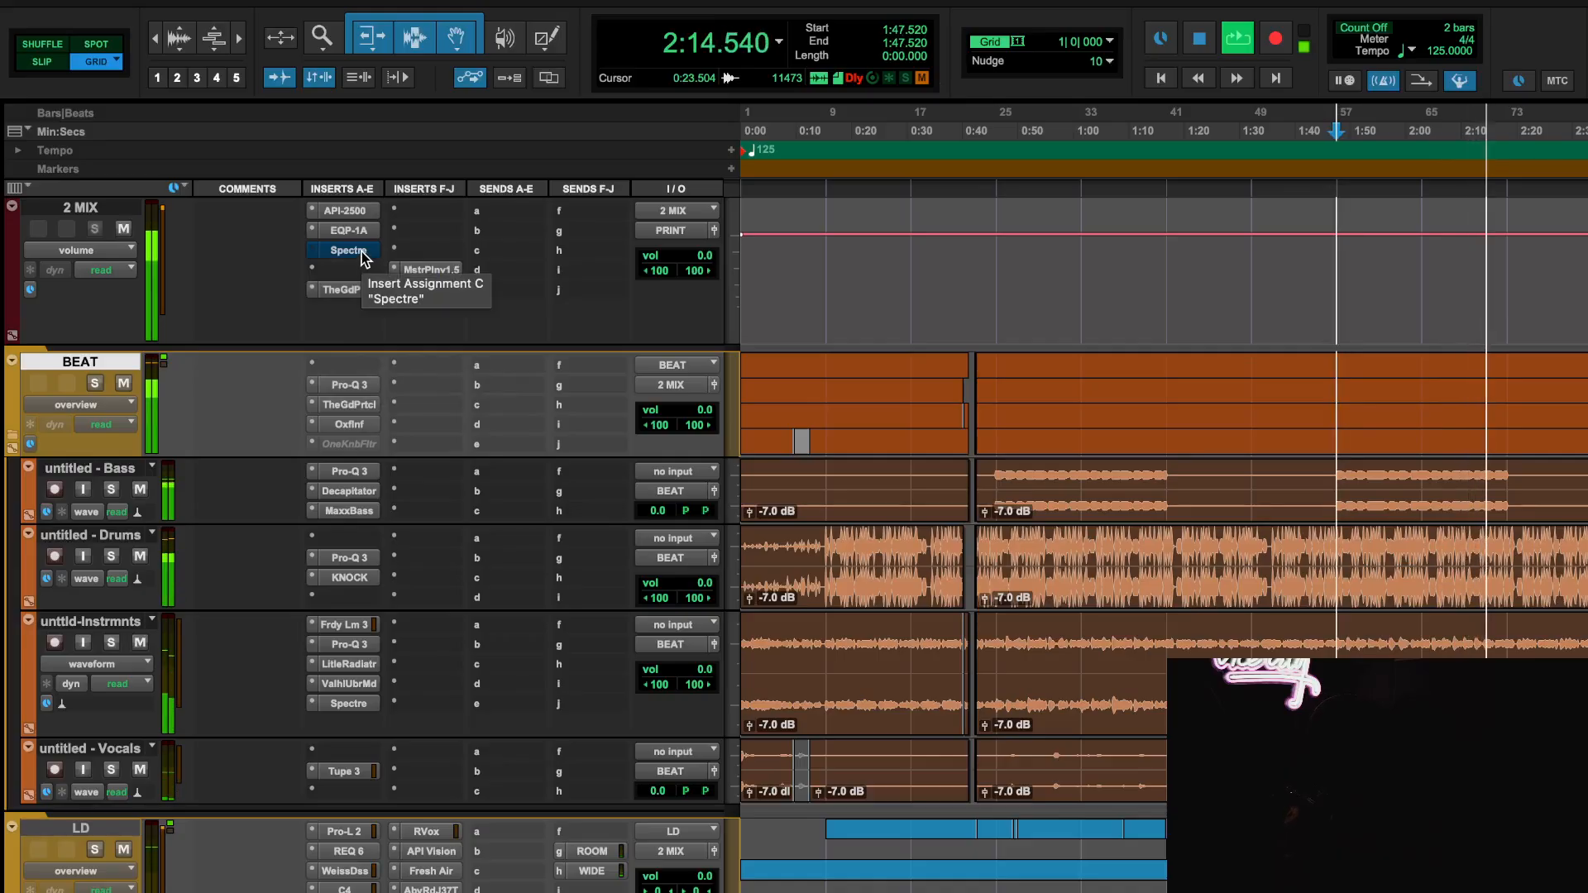
{"action": "right_click", "coordinate": [360, 252]}
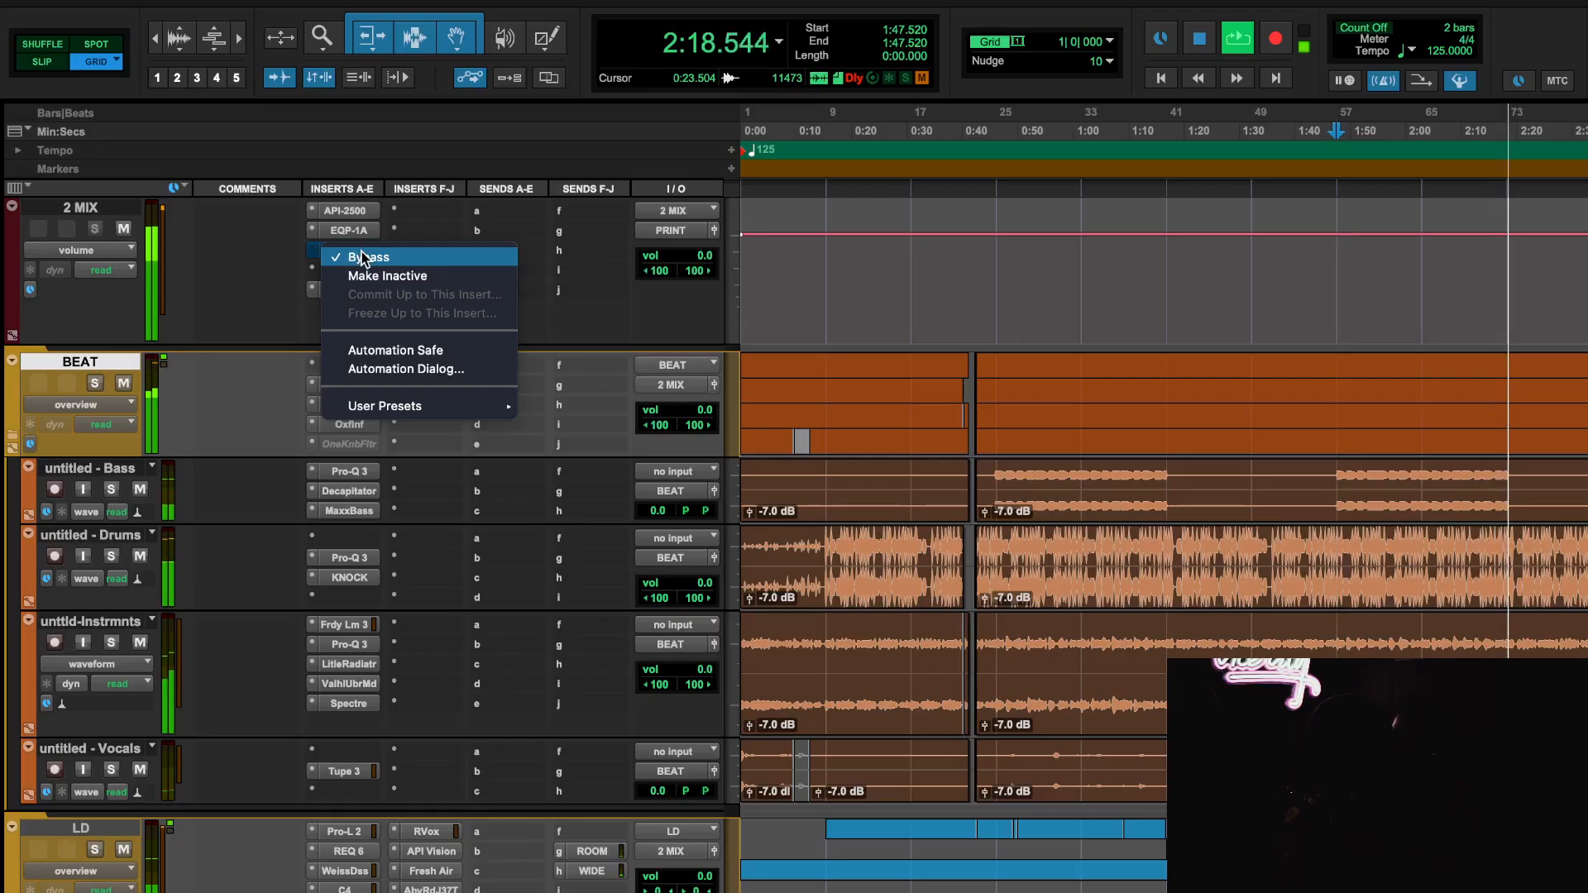
{"action": "left_click", "coordinate": [362, 252]}
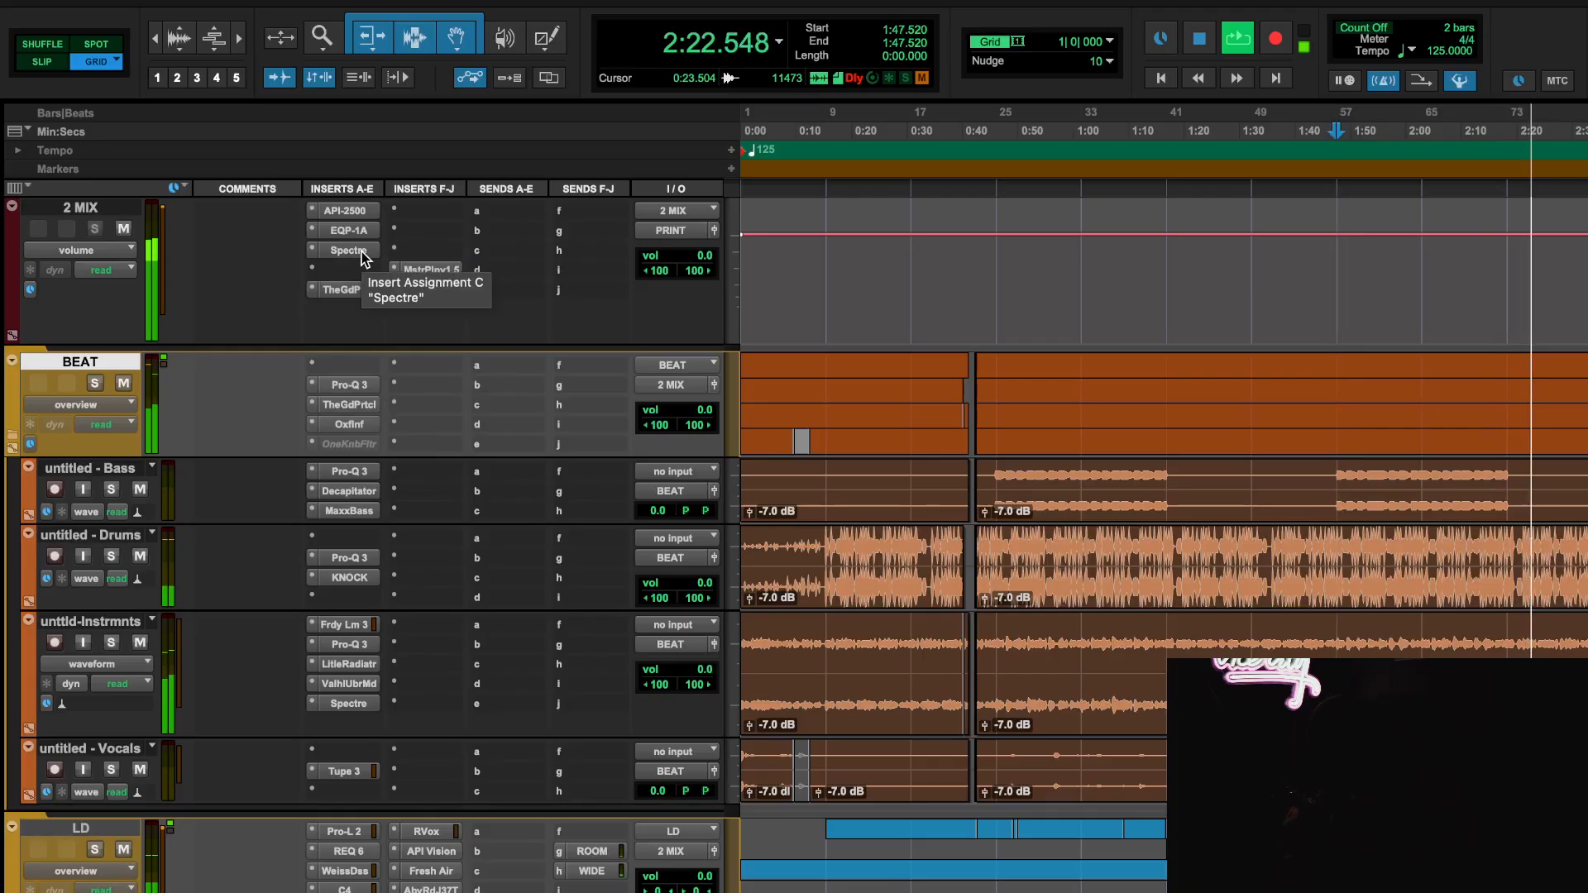
{"action": "key", "text": "space"}
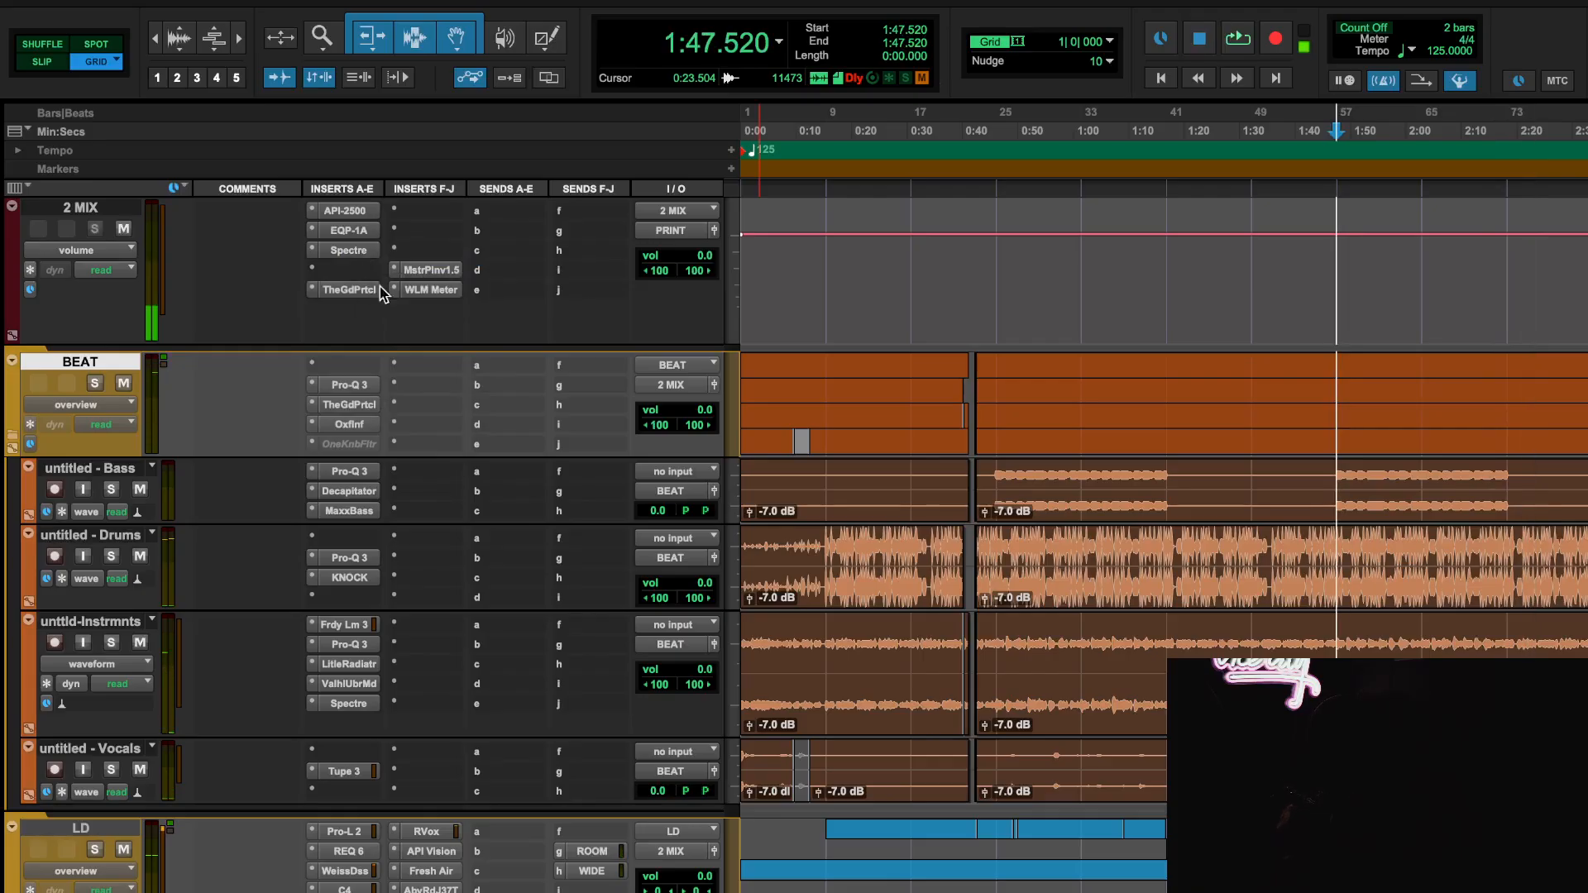
{"action": "left_click", "coordinate": [348, 250]}
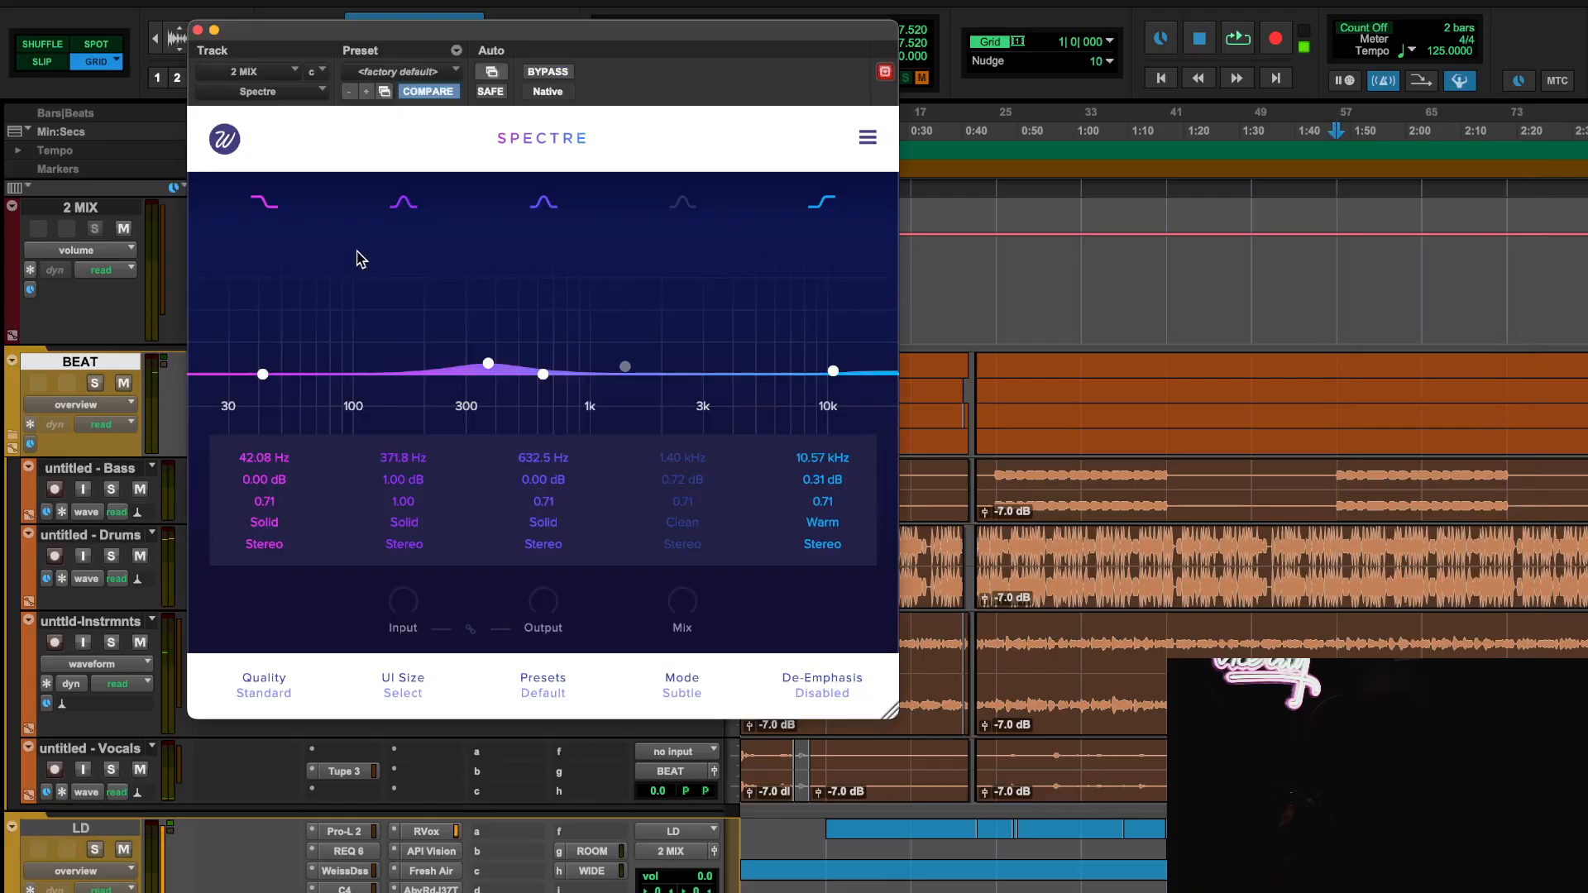
Close Spectre, open Master Plan on 2 MIX to examine its tone and saturation settings, and close it.
{"action": "left_click", "coordinate": [197, 30]}
{"action": "left_click", "coordinate": [443, 273]}
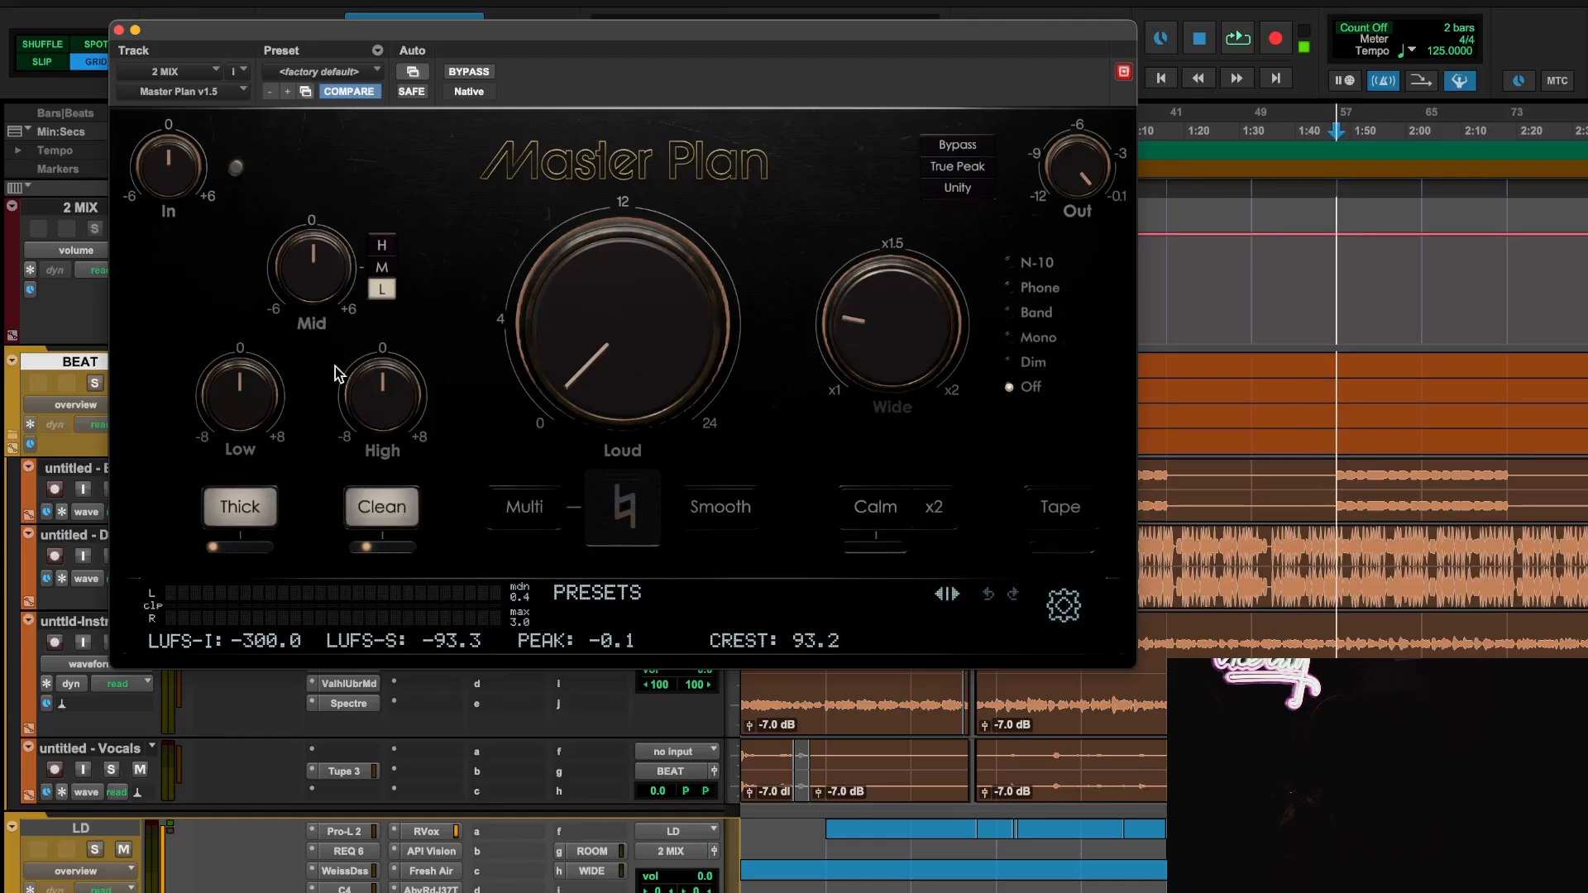
{"action": "mouse_move", "coordinate": [372, 549]}
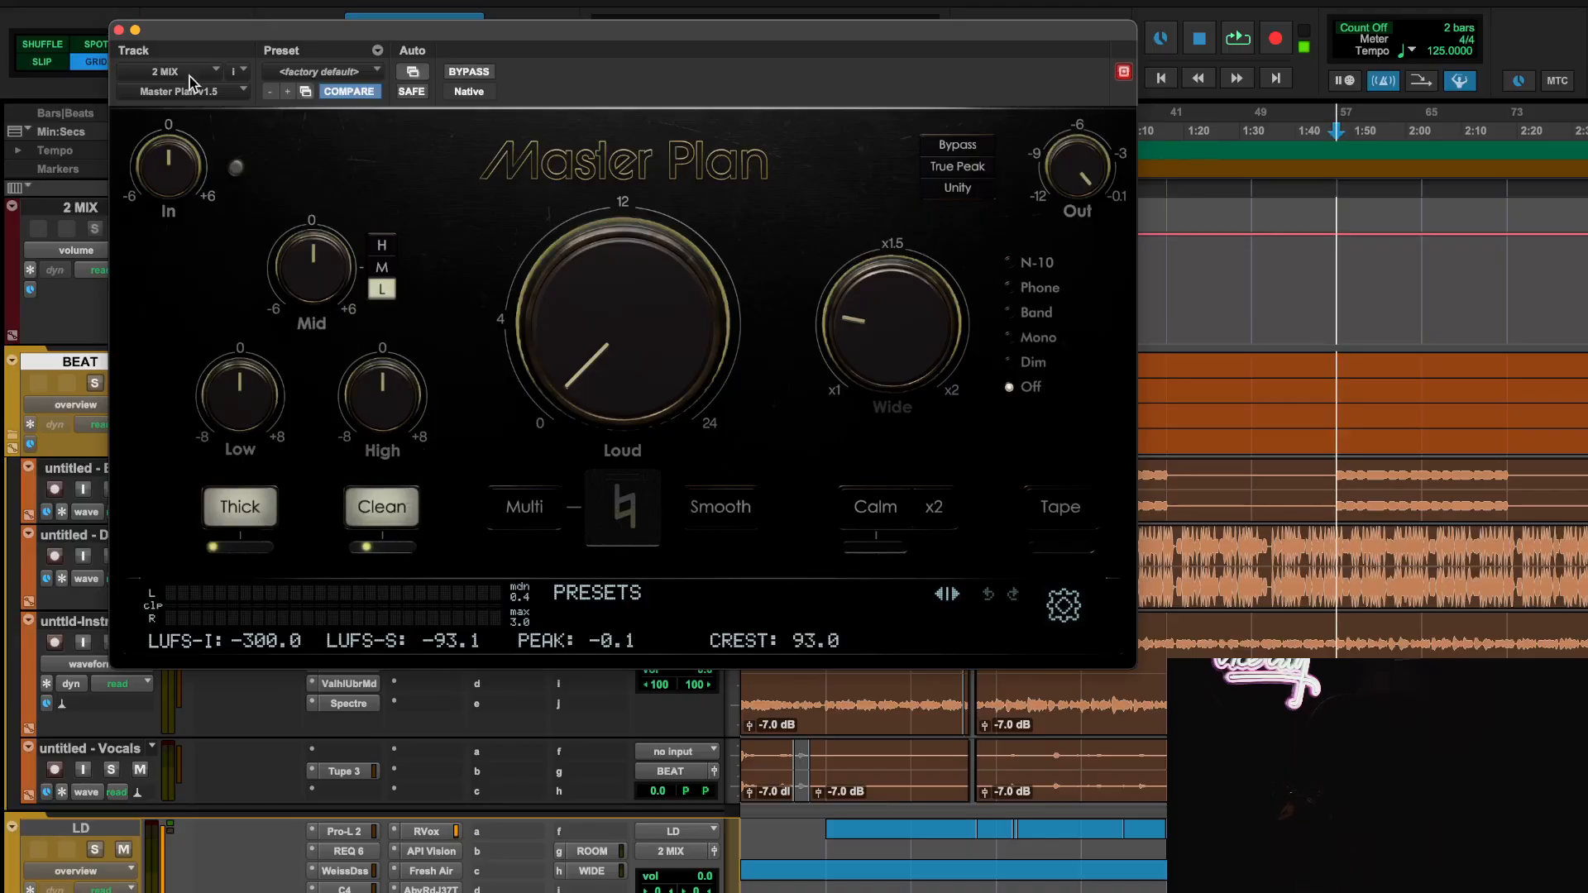
{"action": "left_click", "coordinate": [119, 30]}
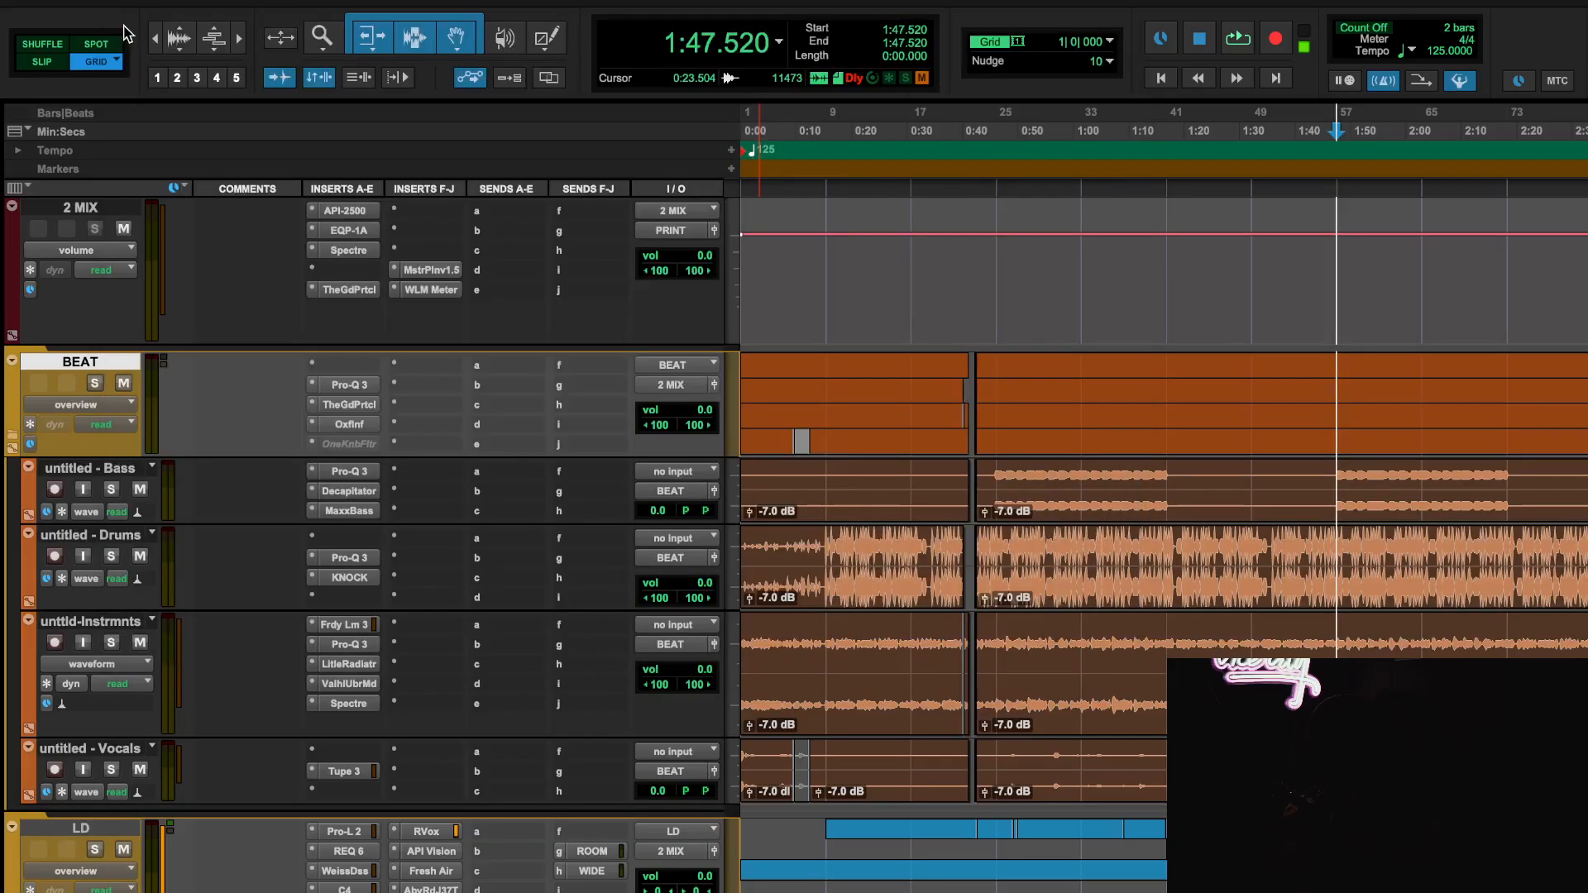
Open The God Particle on 2 MIX and switch its sidechain to internal and back to external.
{"action": "left_click", "coordinate": [363, 290]}
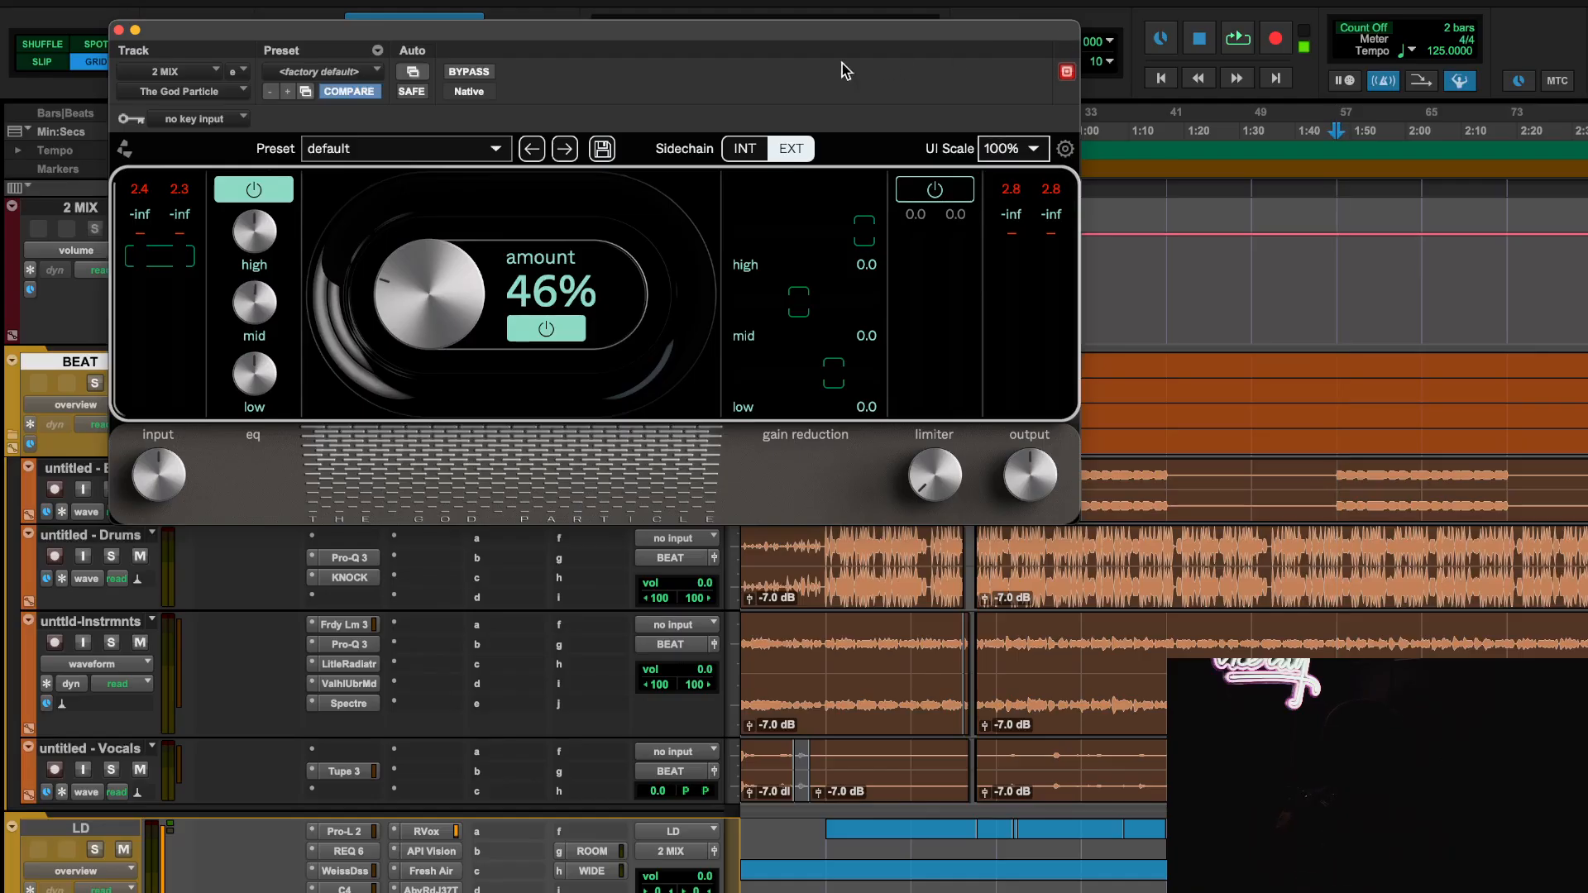
{"action": "left_click", "coordinate": [745, 149]}
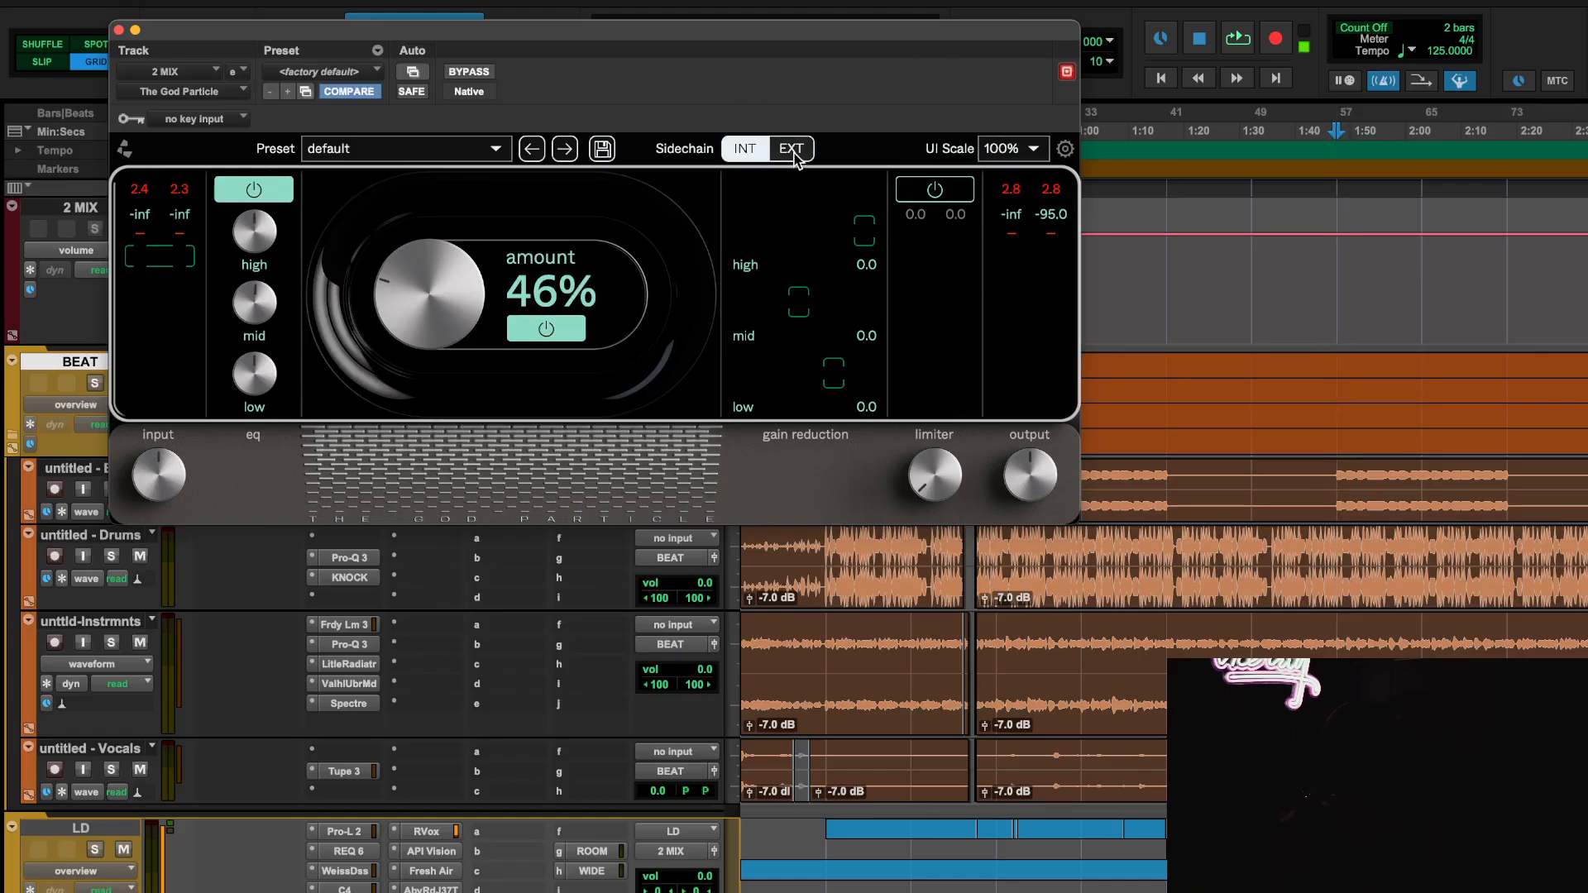
{"action": "left_click", "coordinate": [793, 153]}
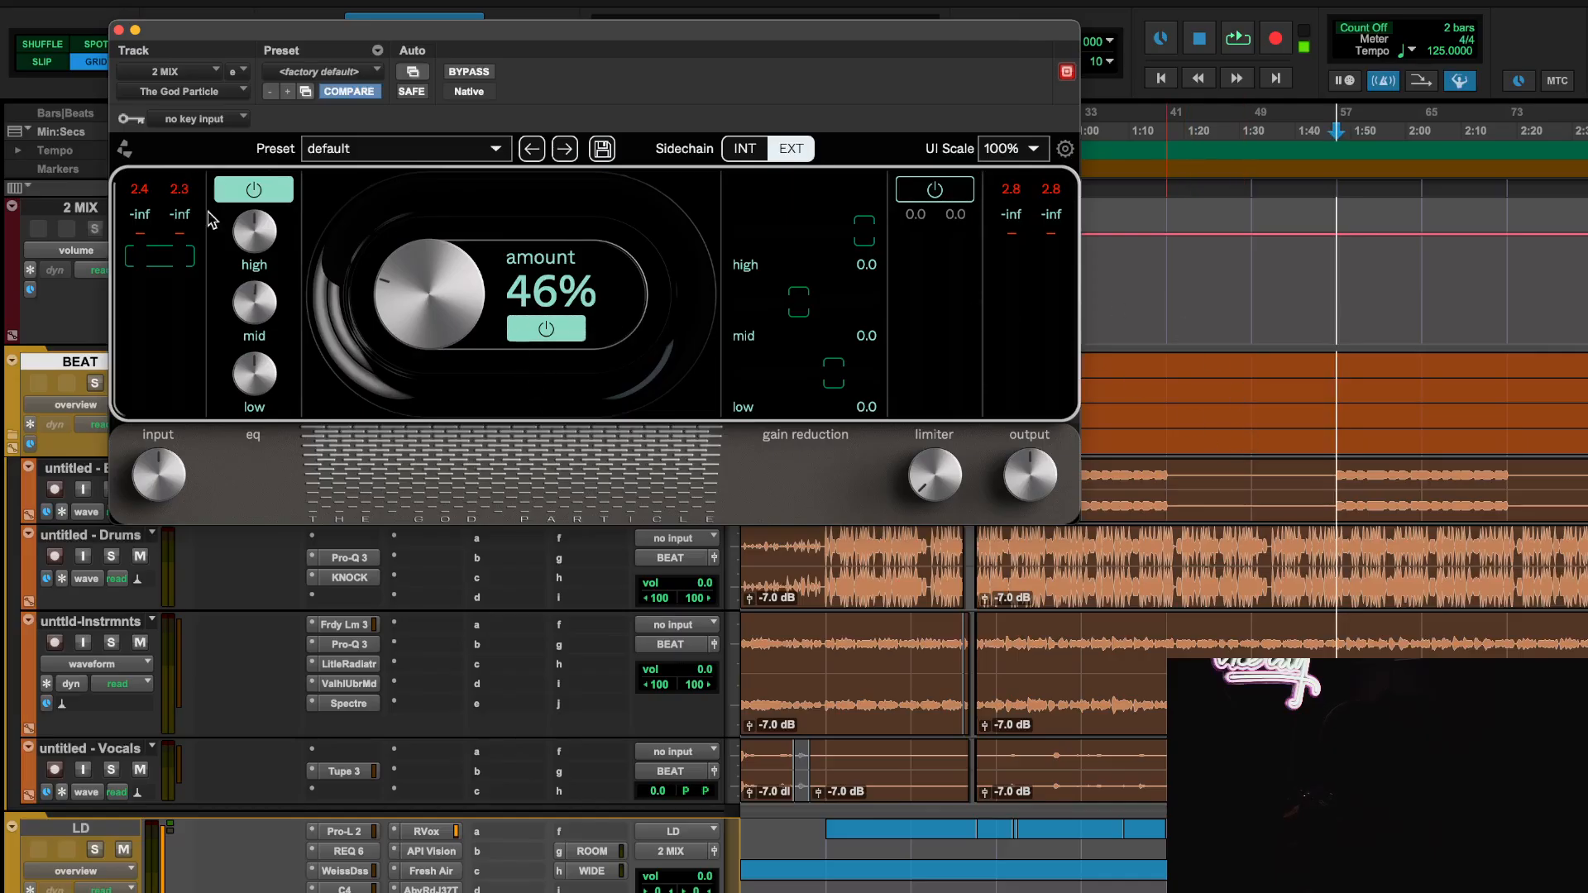
Compare The God Particle bypassed and active on 2 MIX during playback from 1:47.520, stop playback and close the plug-in.
{"action": "mouse_move", "coordinate": [240, 256]}
{"action": "key", "text": "space"}
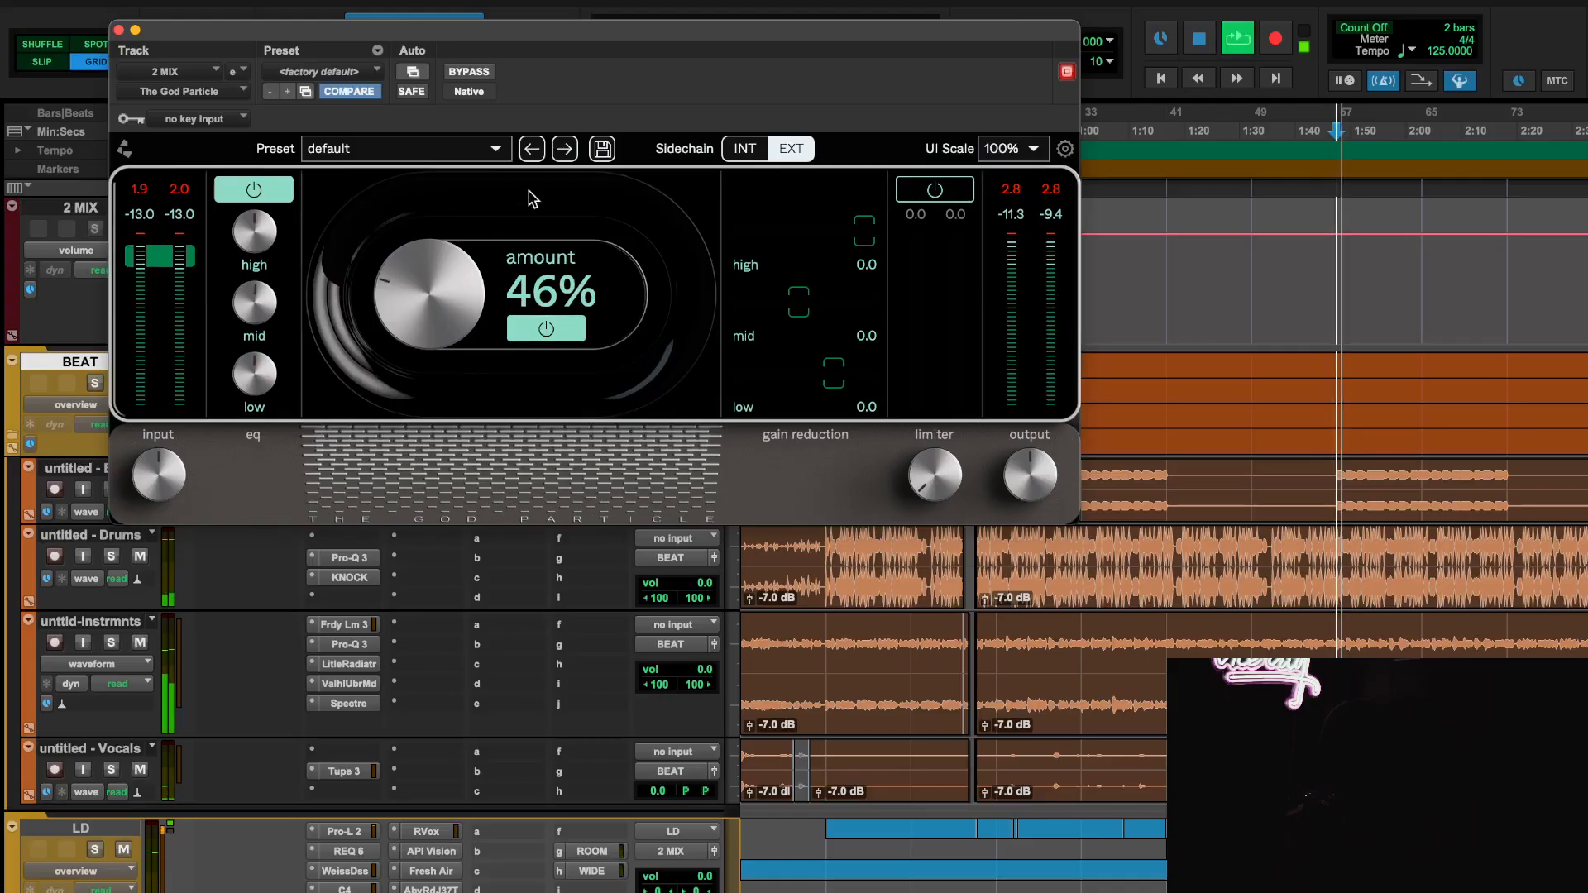
{"action": "left_click", "coordinate": [480, 72]}
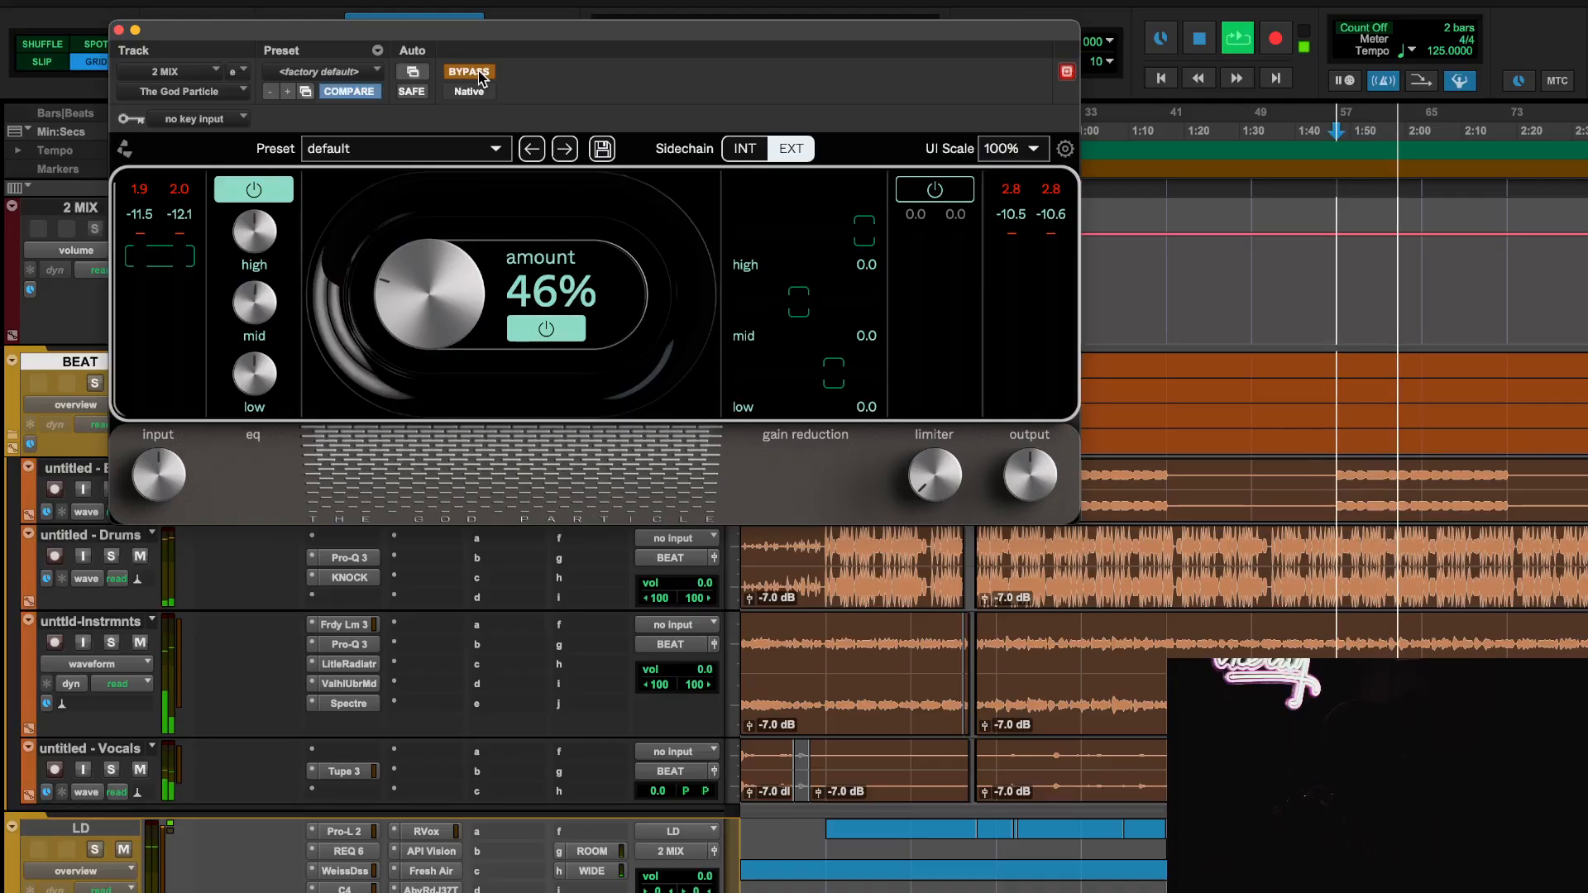
{"action": "left_click", "coordinate": [468, 72]}
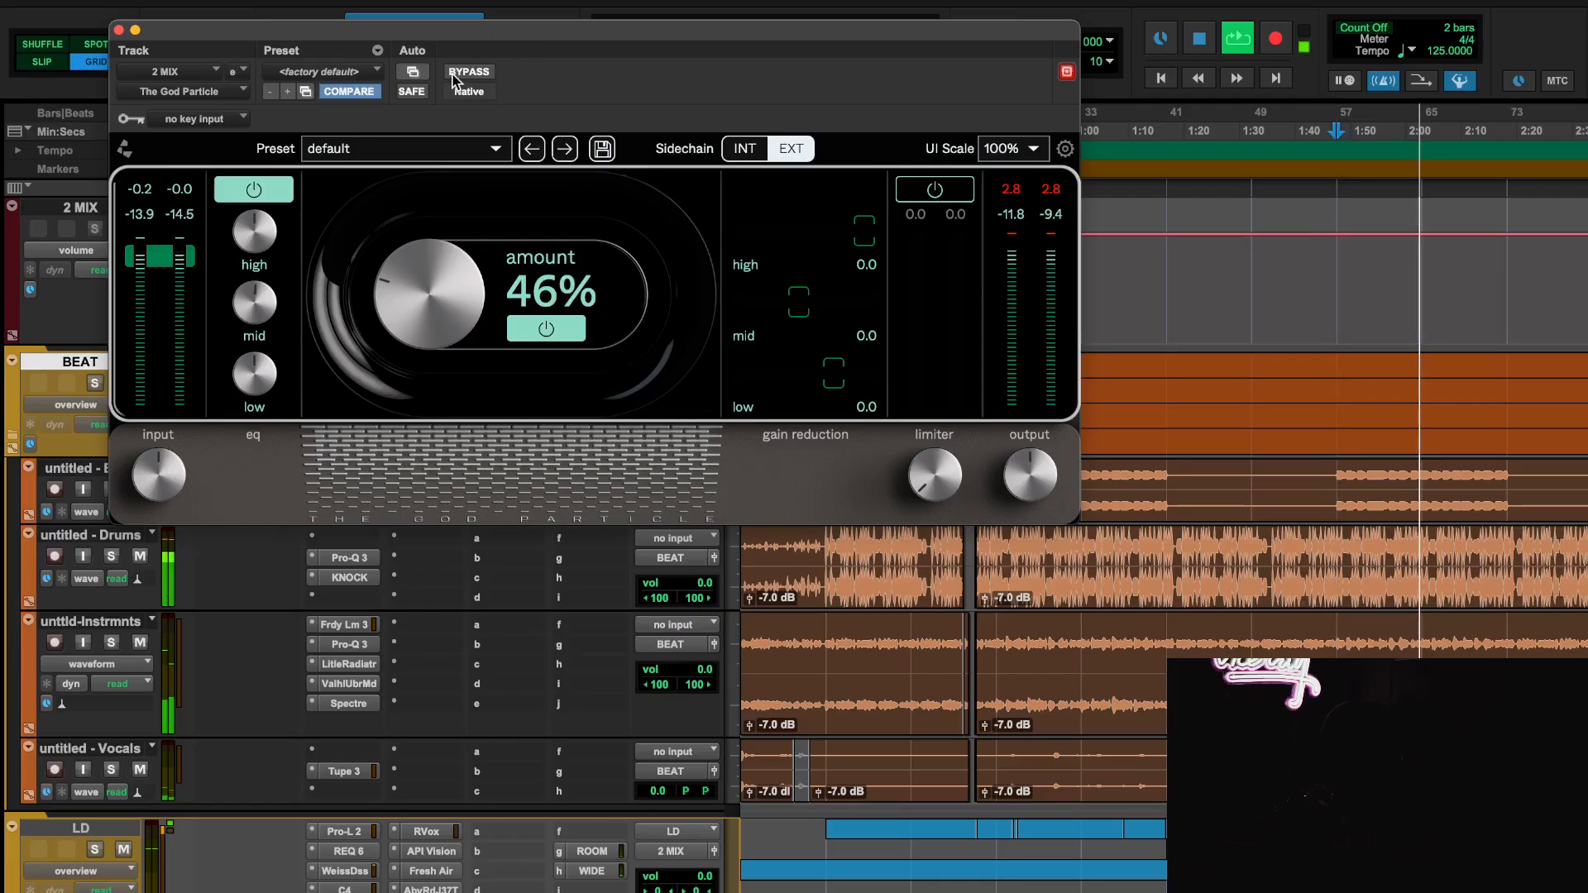
{"action": "left_click", "coordinate": [456, 75]}
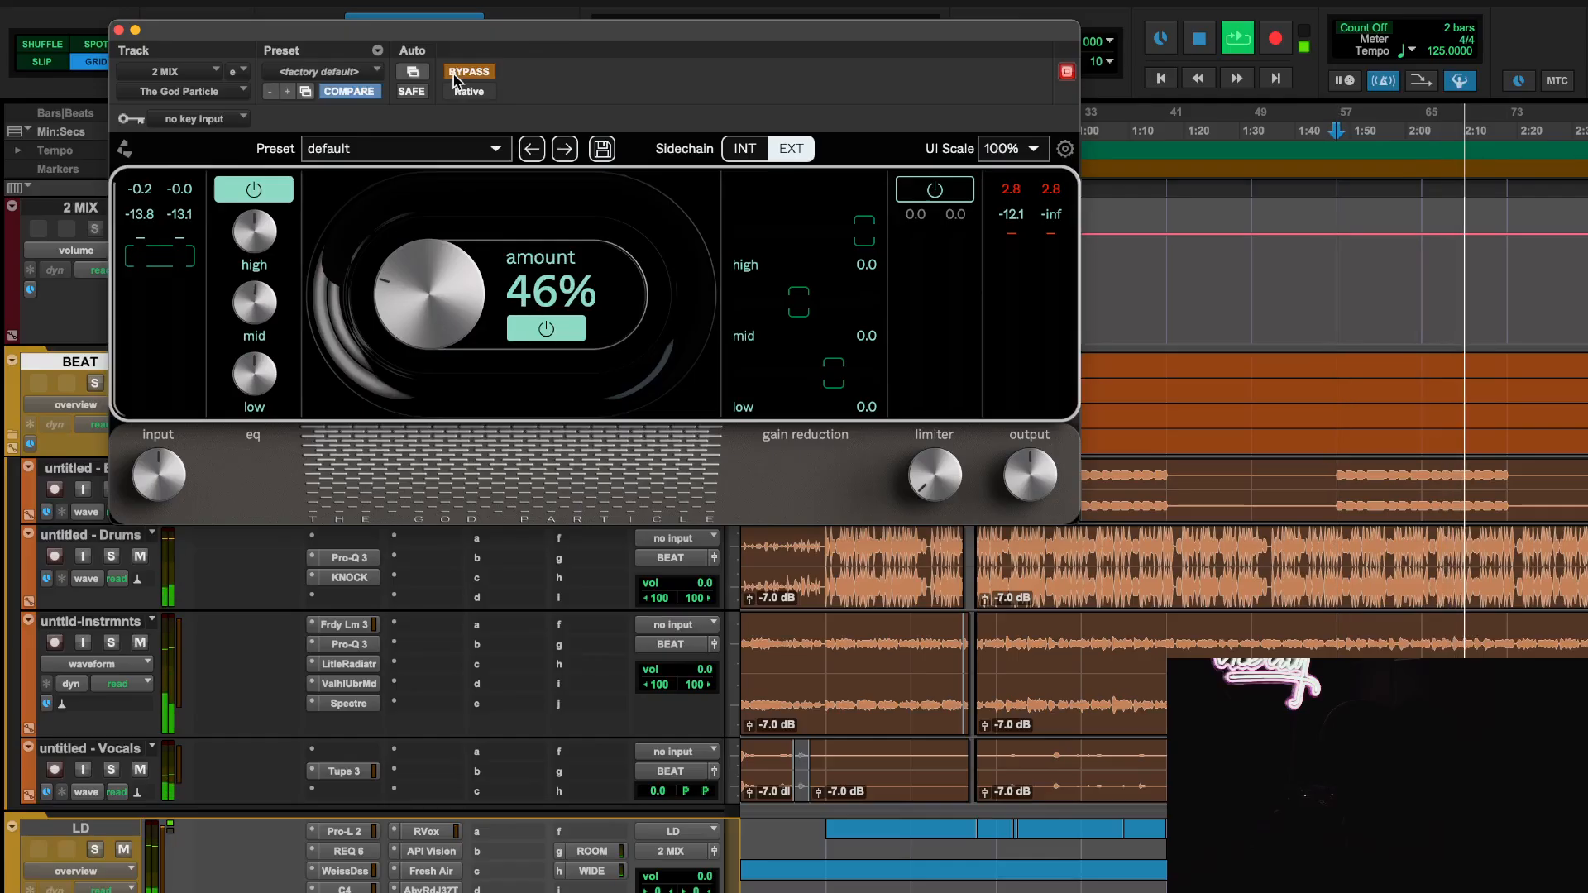
{"action": "left_click", "coordinate": [455, 75]}
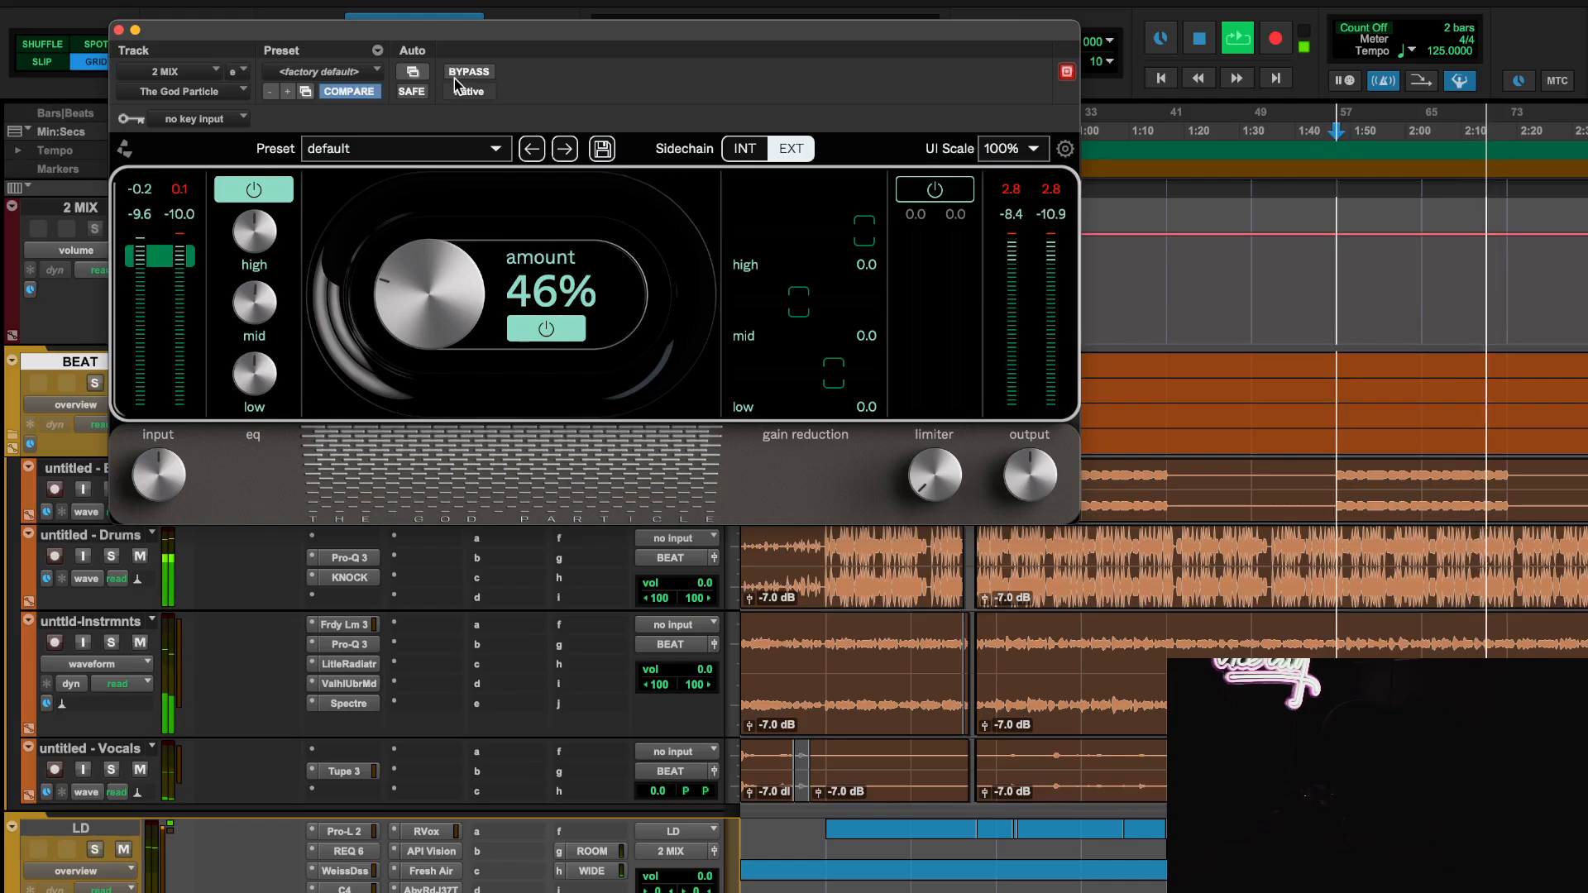
{"action": "key", "text": "space"}
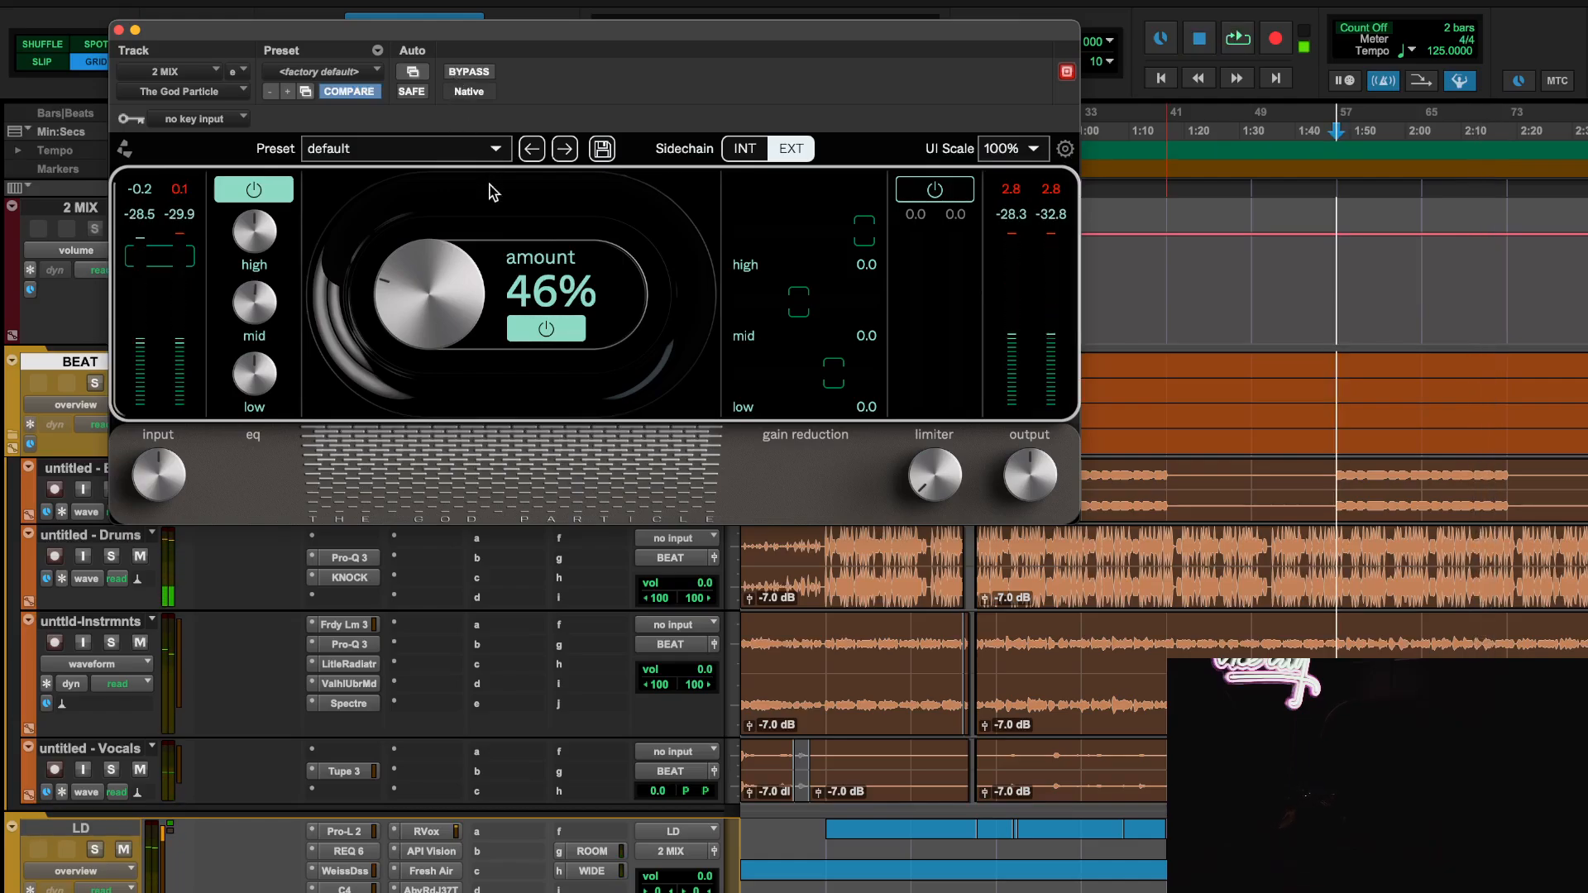
{"action": "left_click", "coordinate": [119, 31]}
Open Master Plan on 2 MIX, inspect its Loud, Wide and Thick amounts, switch Thick off and on, and close it.
{"action": "left_click", "coordinate": [424, 269]}
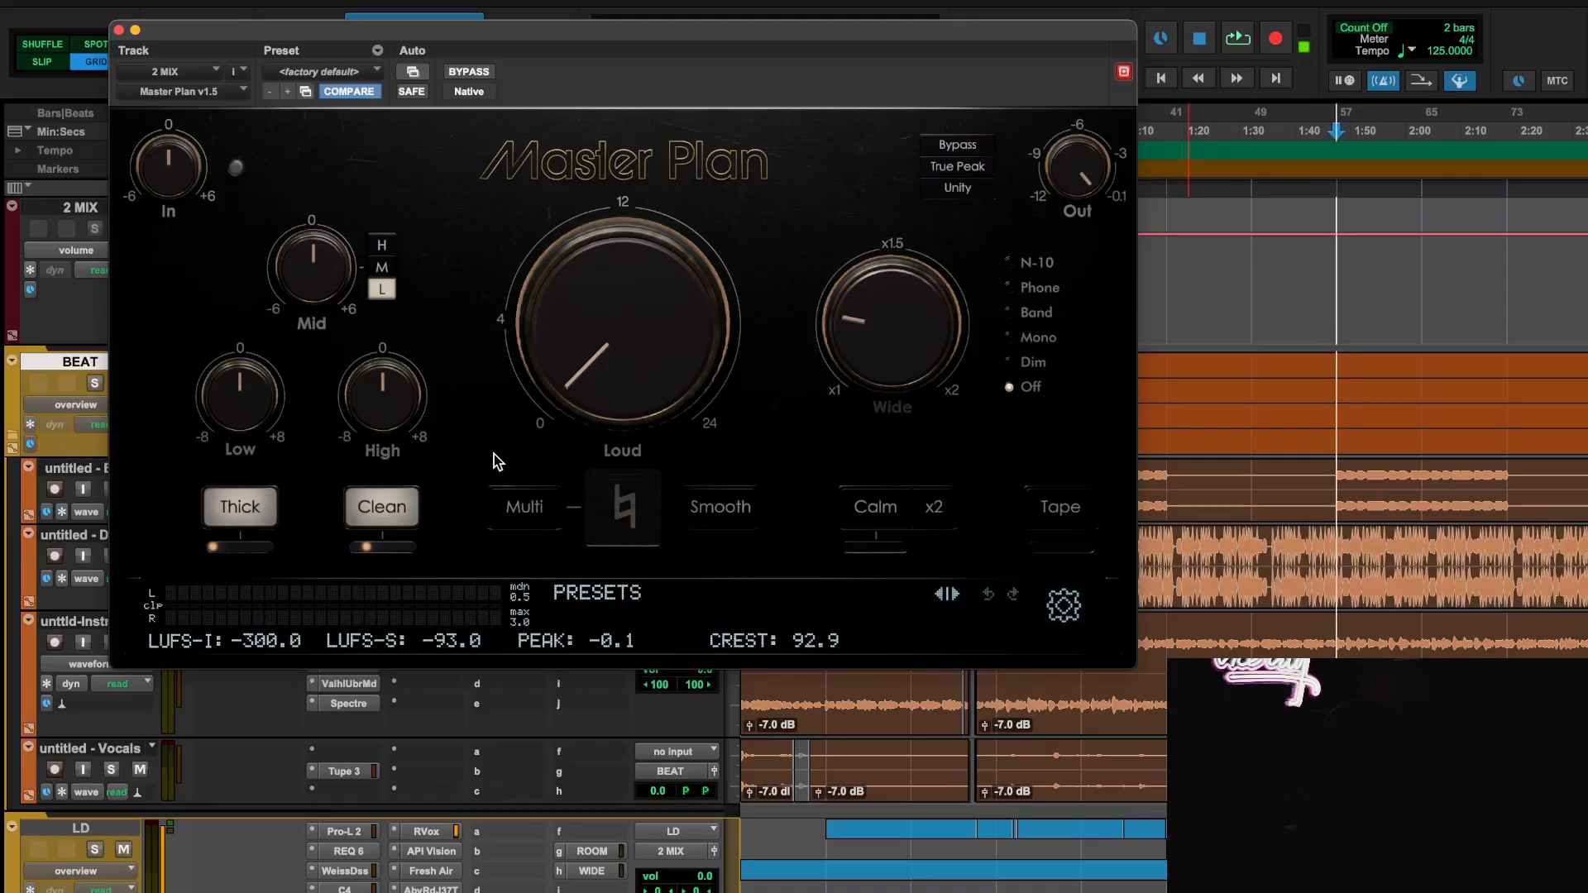
{"action": "mouse_move", "coordinate": [613, 368]}
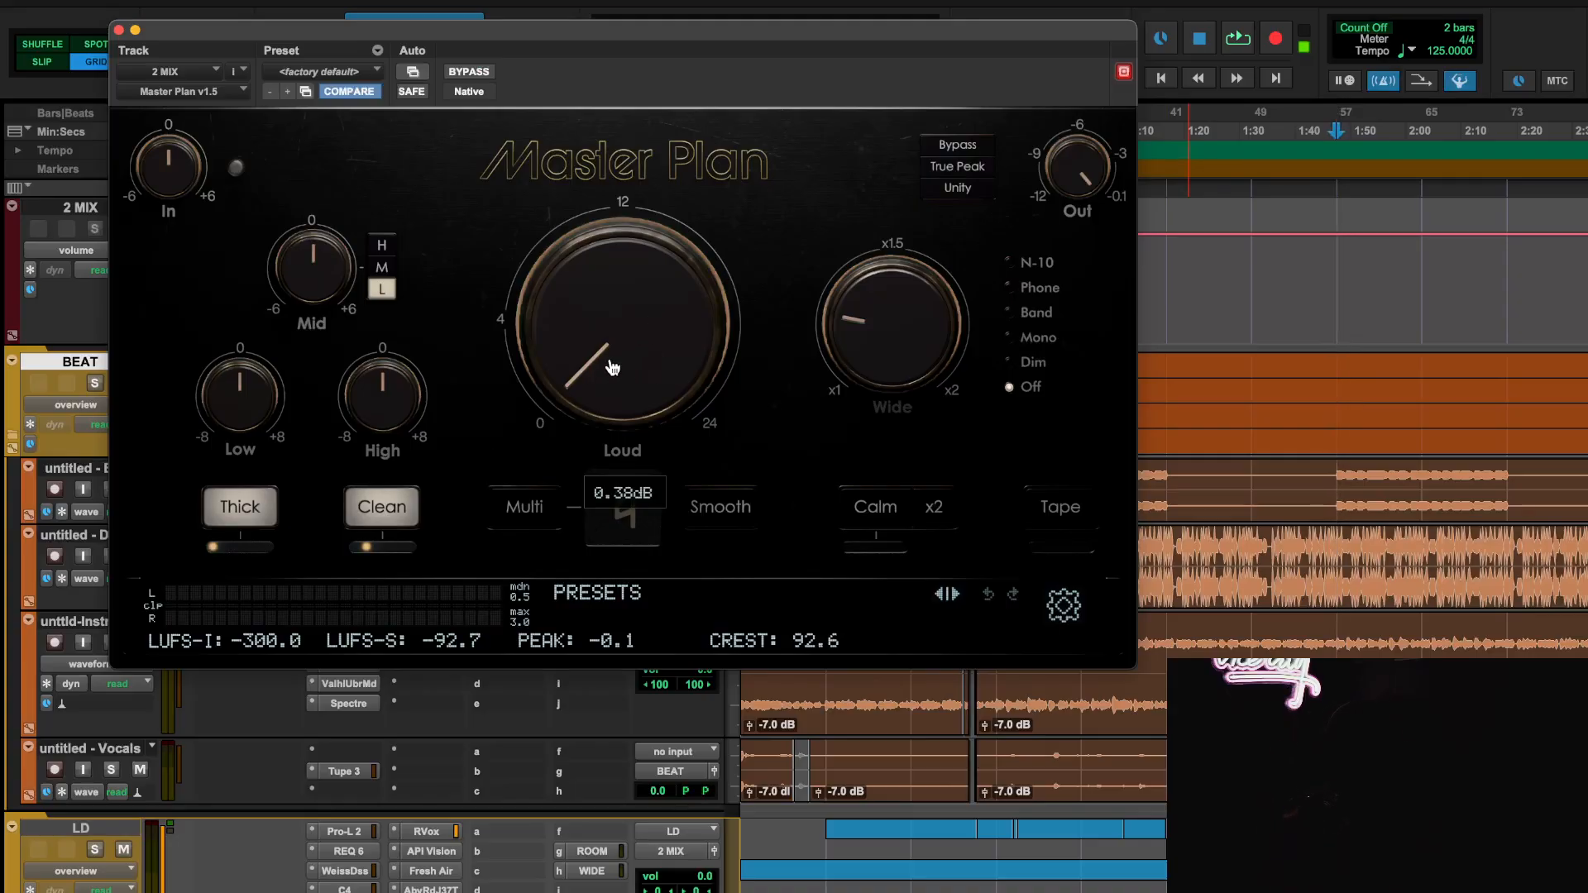
{"action": "mouse_move", "coordinate": [874, 351]}
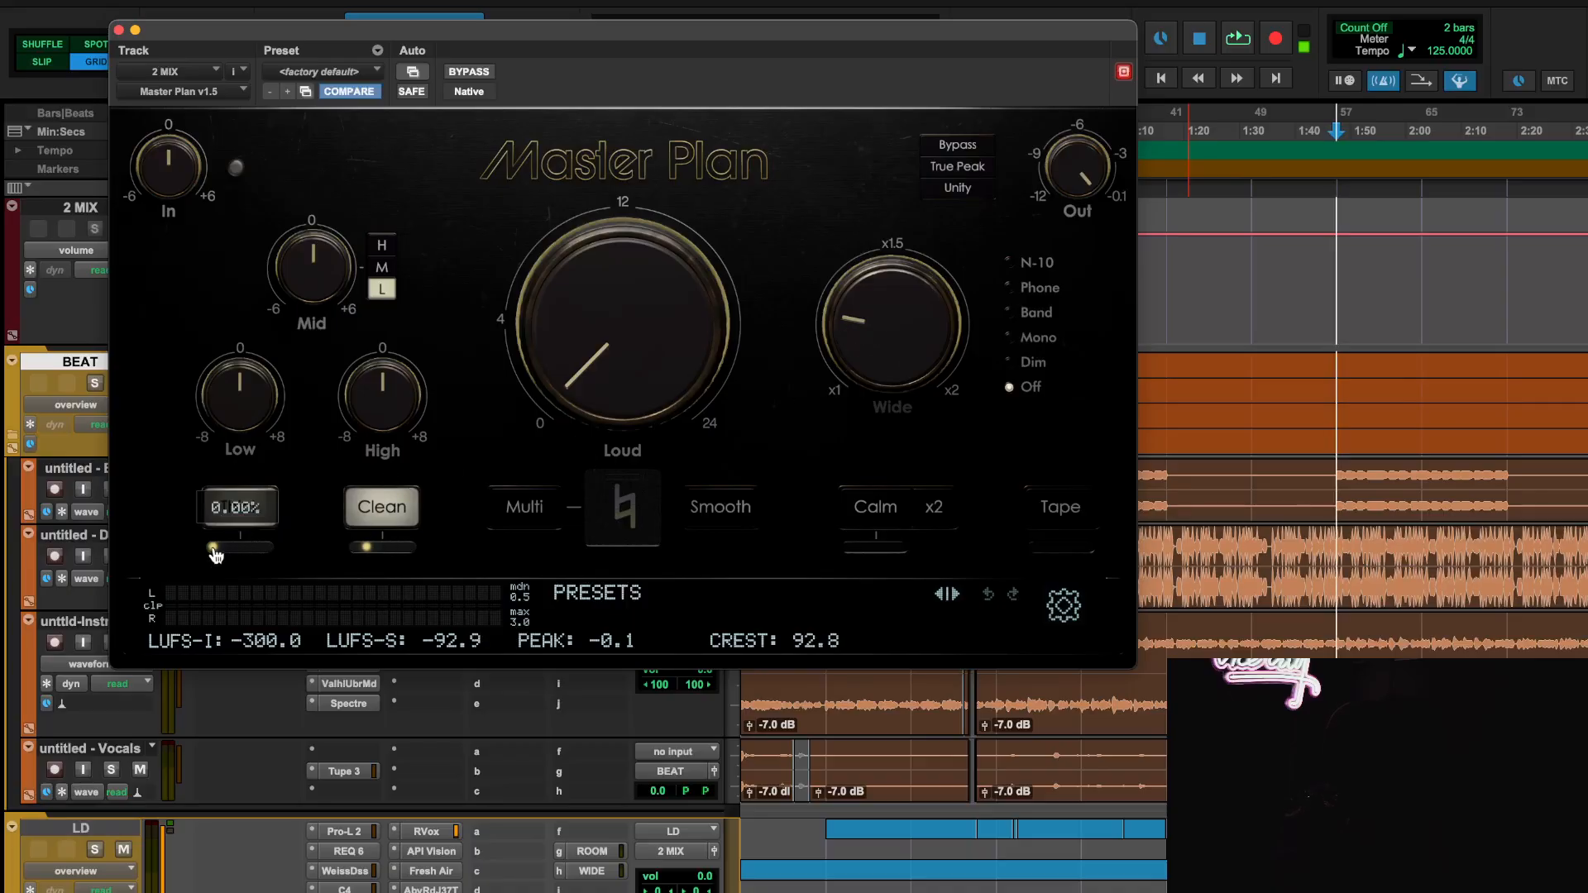
{"action": "left_click", "coordinate": [241, 511]}
{"action": "left_click", "coordinate": [242, 512]}
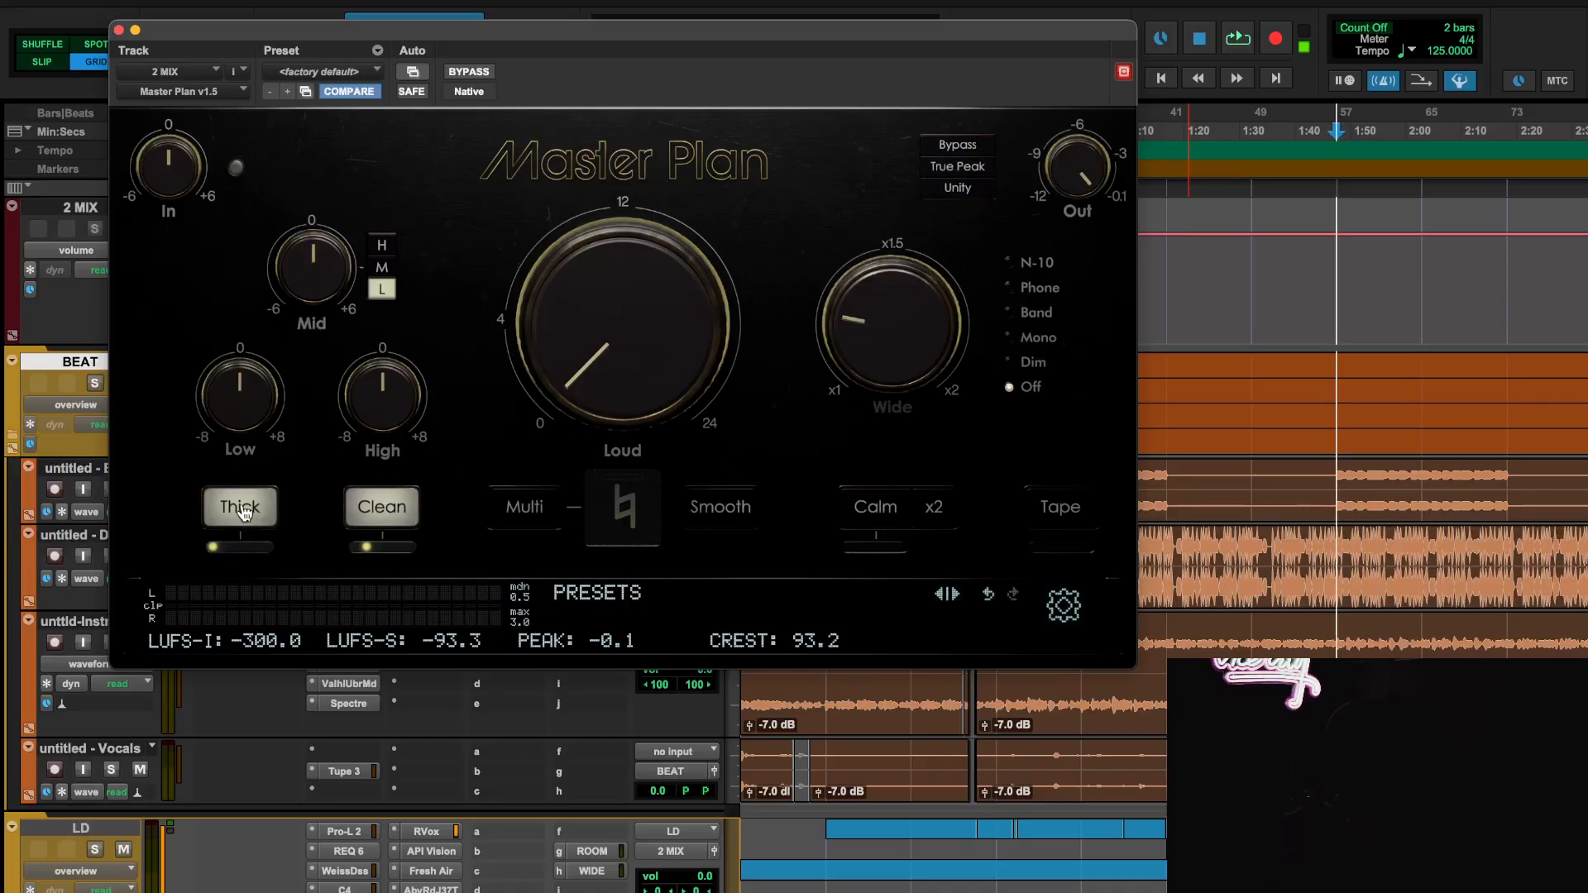
{"action": "left_click", "coordinate": [119, 31]}
Reopen Master Plan on 2 MIX and compare its Thick saturation on and off during playback from 1:47.520, leaving it on.
{"action": "scroll", "coordinate": [866, 469], "scroll_direction": "down", "scroll_amount": 3}
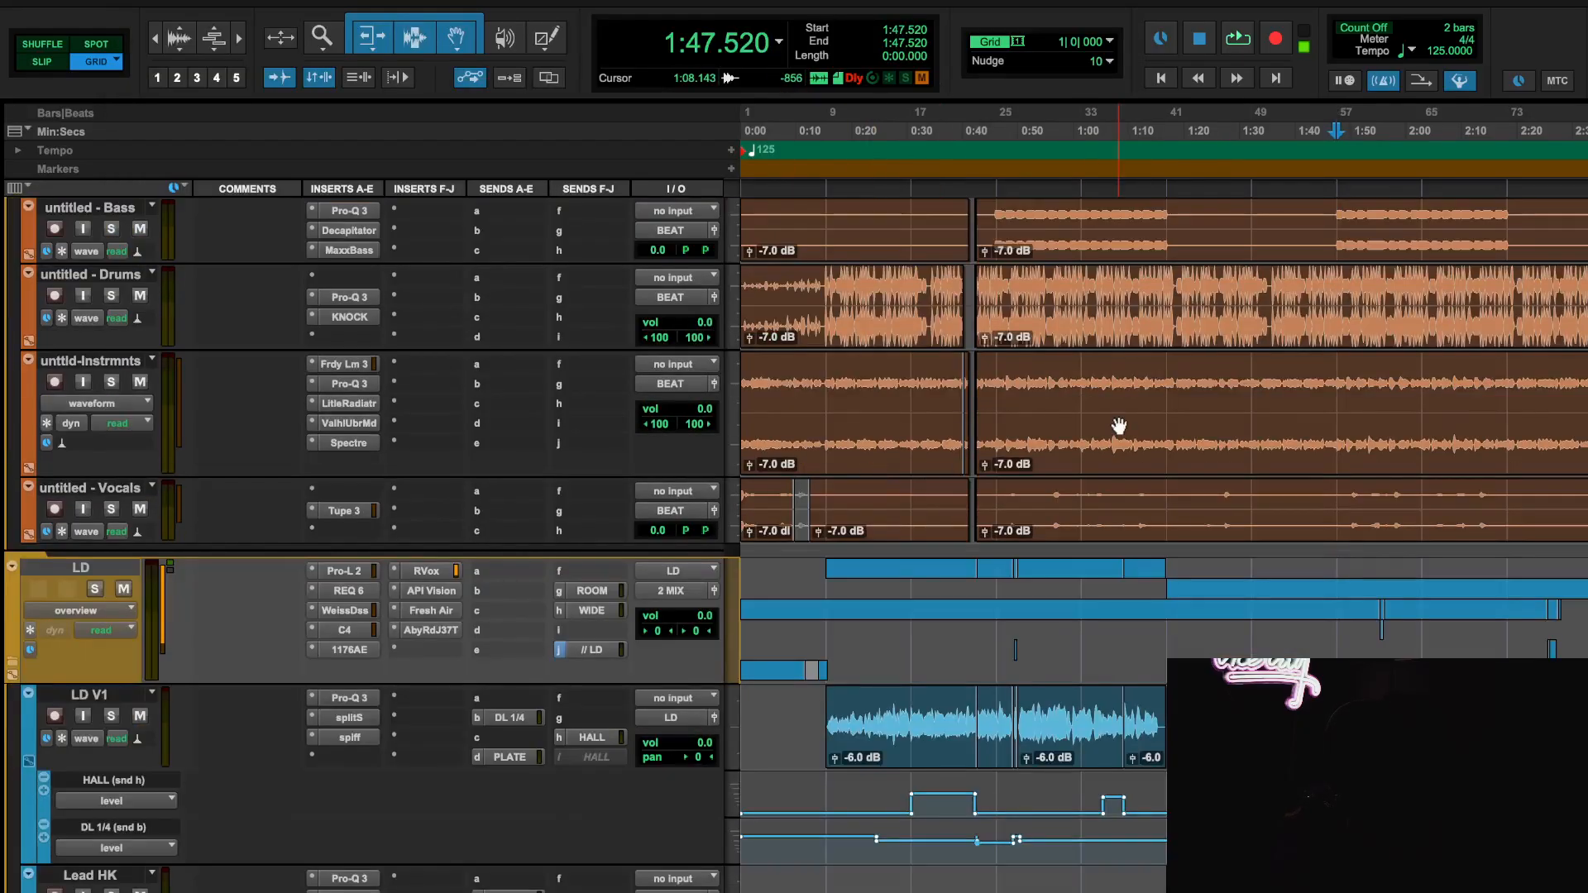
{"action": "scroll", "coordinate": [1121, 425], "scroll_direction": "up", "scroll_amount": 5}
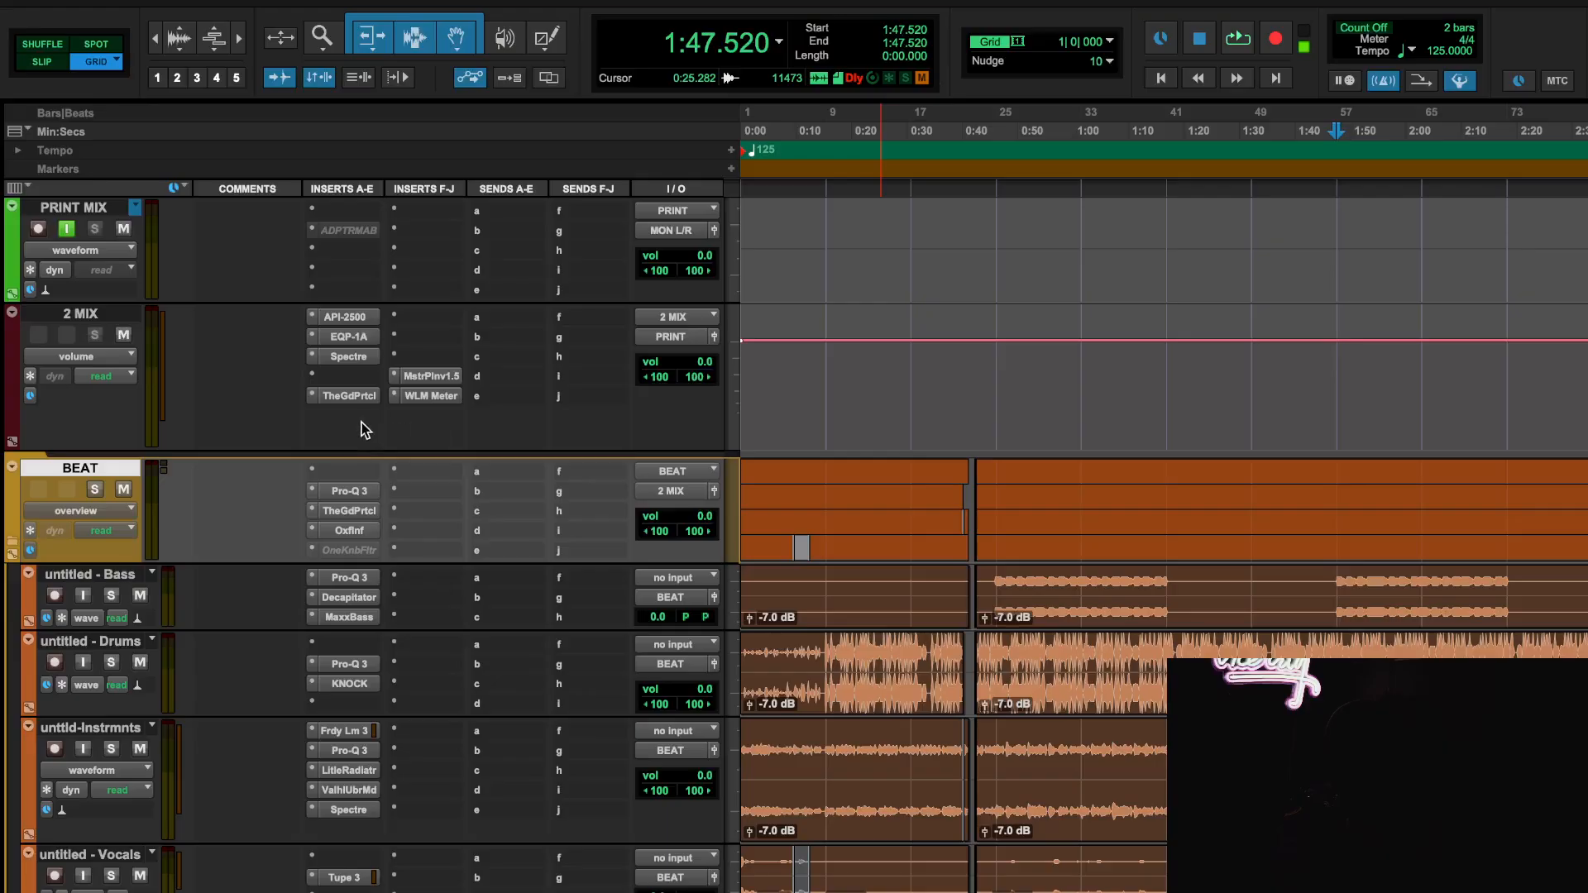
{"action": "left_click", "coordinate": [431, 377]}
{"action": "left_click", "coordinate": [239, 507]}
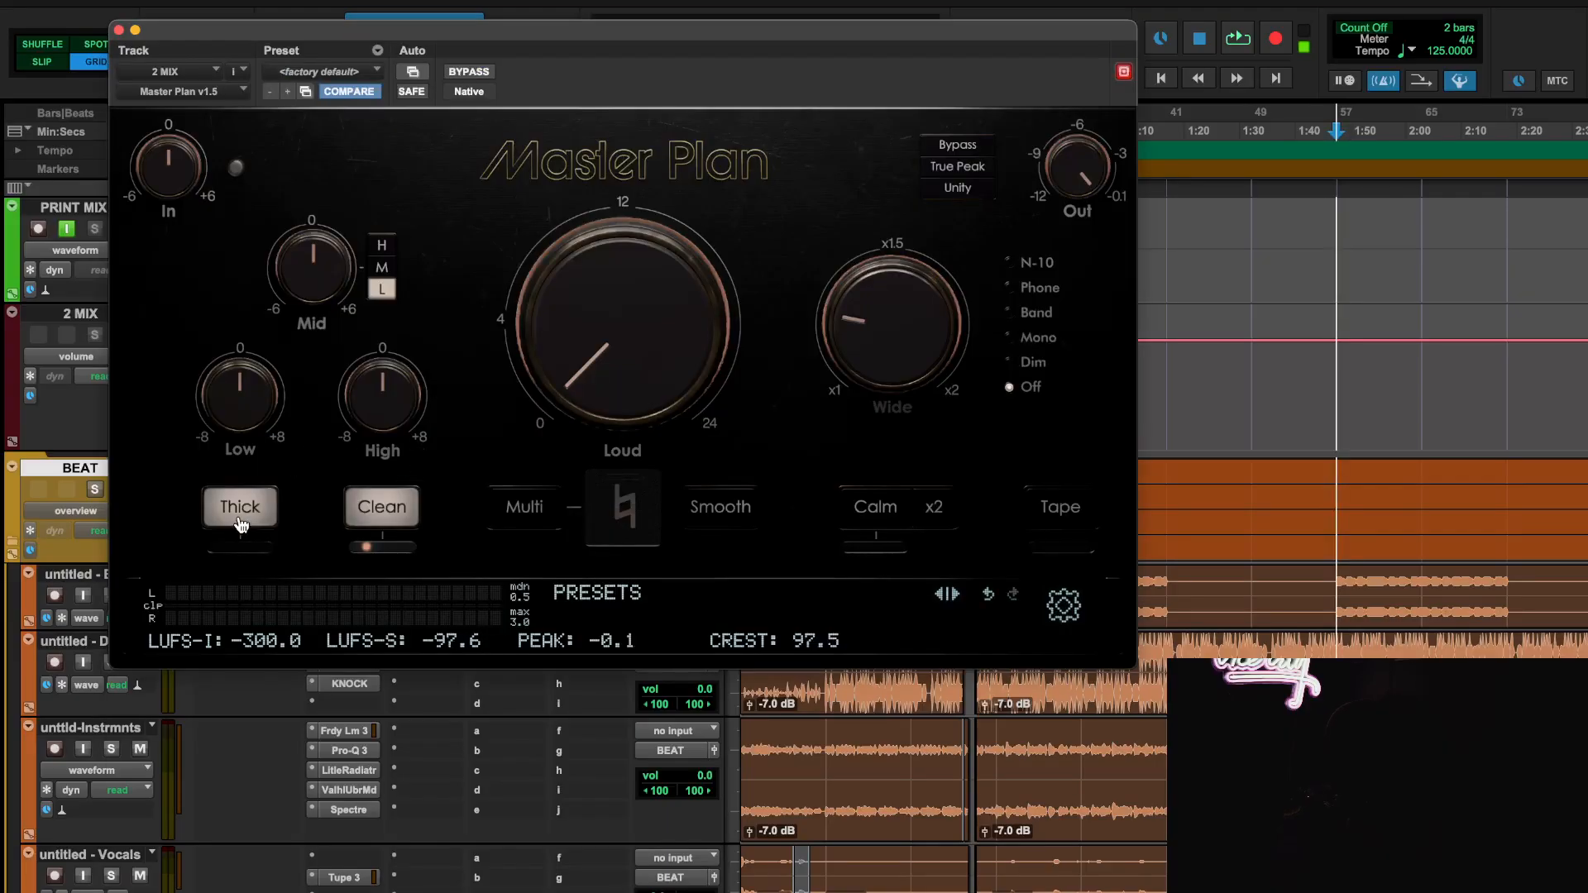
{"action": "key", "text": "space"}
{"action": "left_click", "coordinate": [250, 512]}
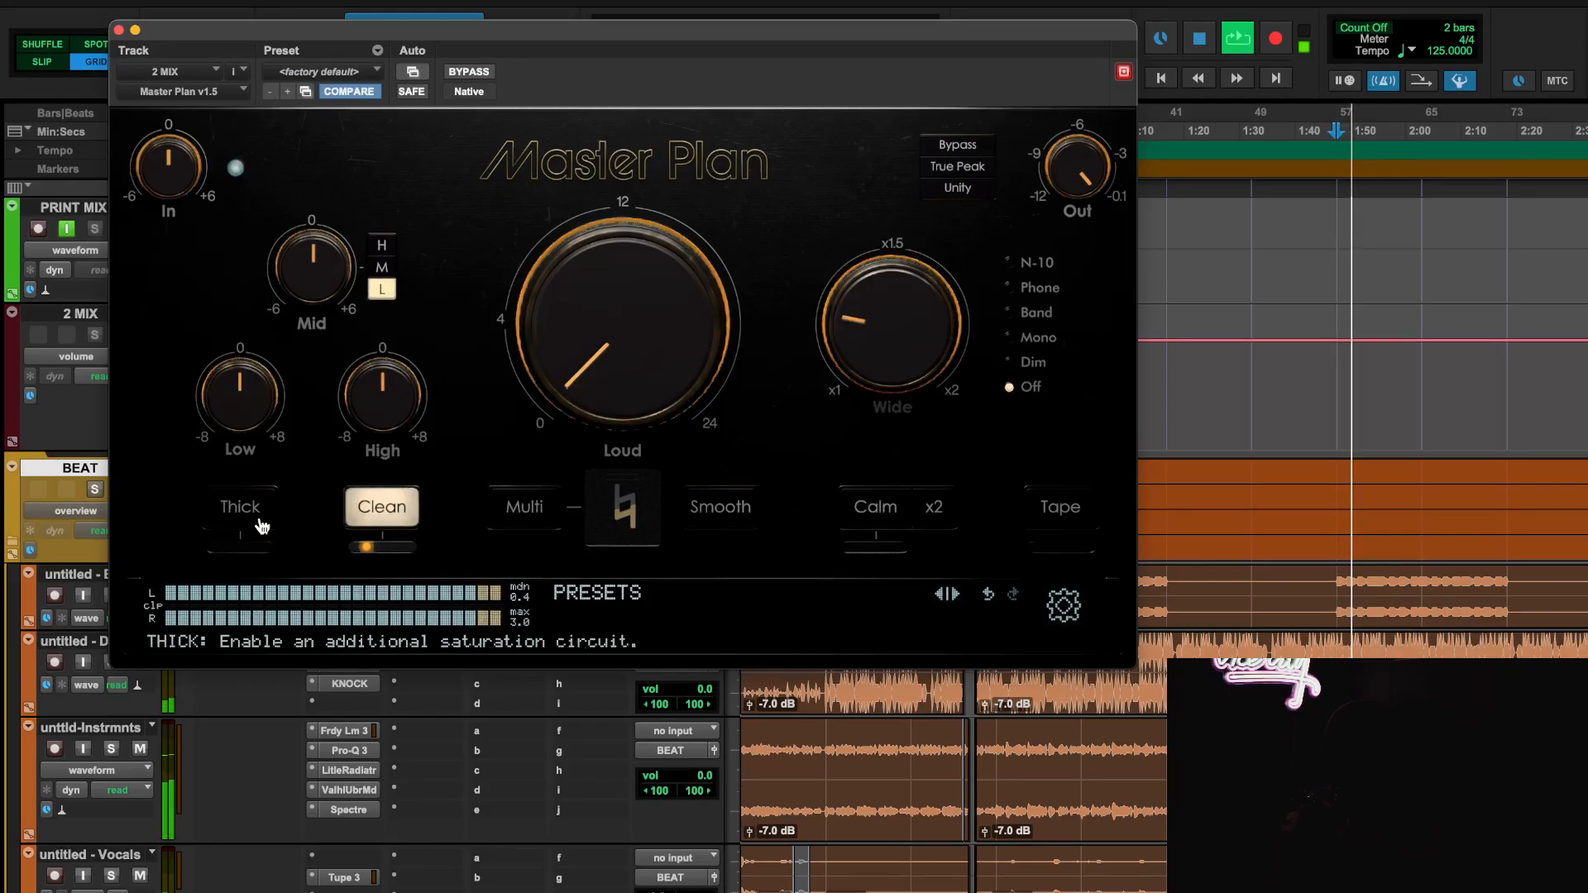
{"action": "left_click", "coordinate": [262, 526]}
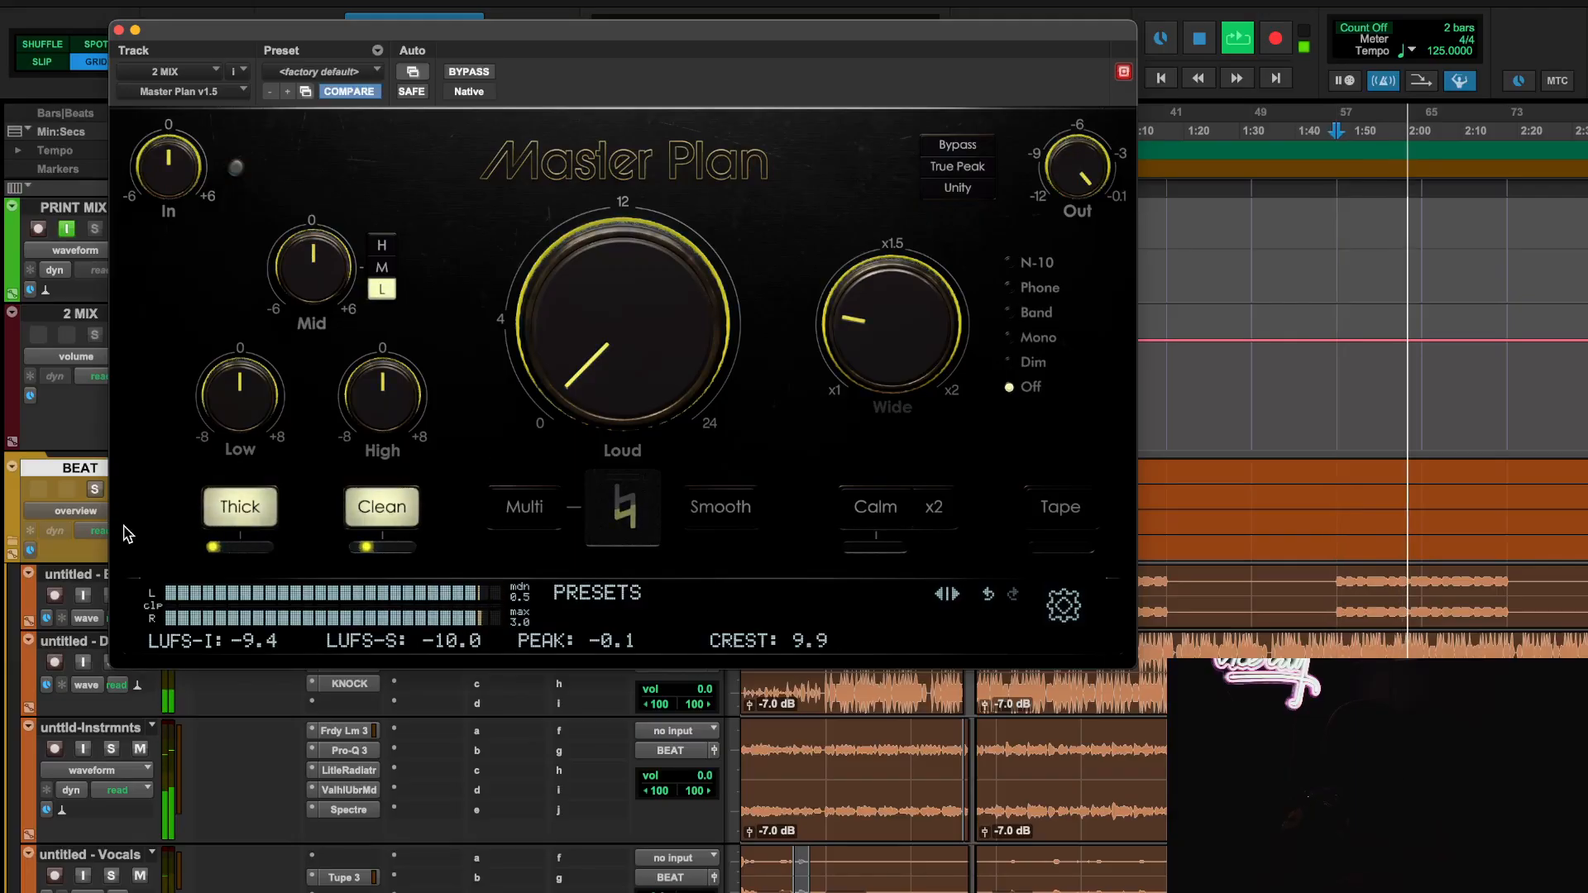
{"action": "left_click", "coordinate": [234, 517]}
{"action": "mouse_move", "coordinate": [218, 557]}
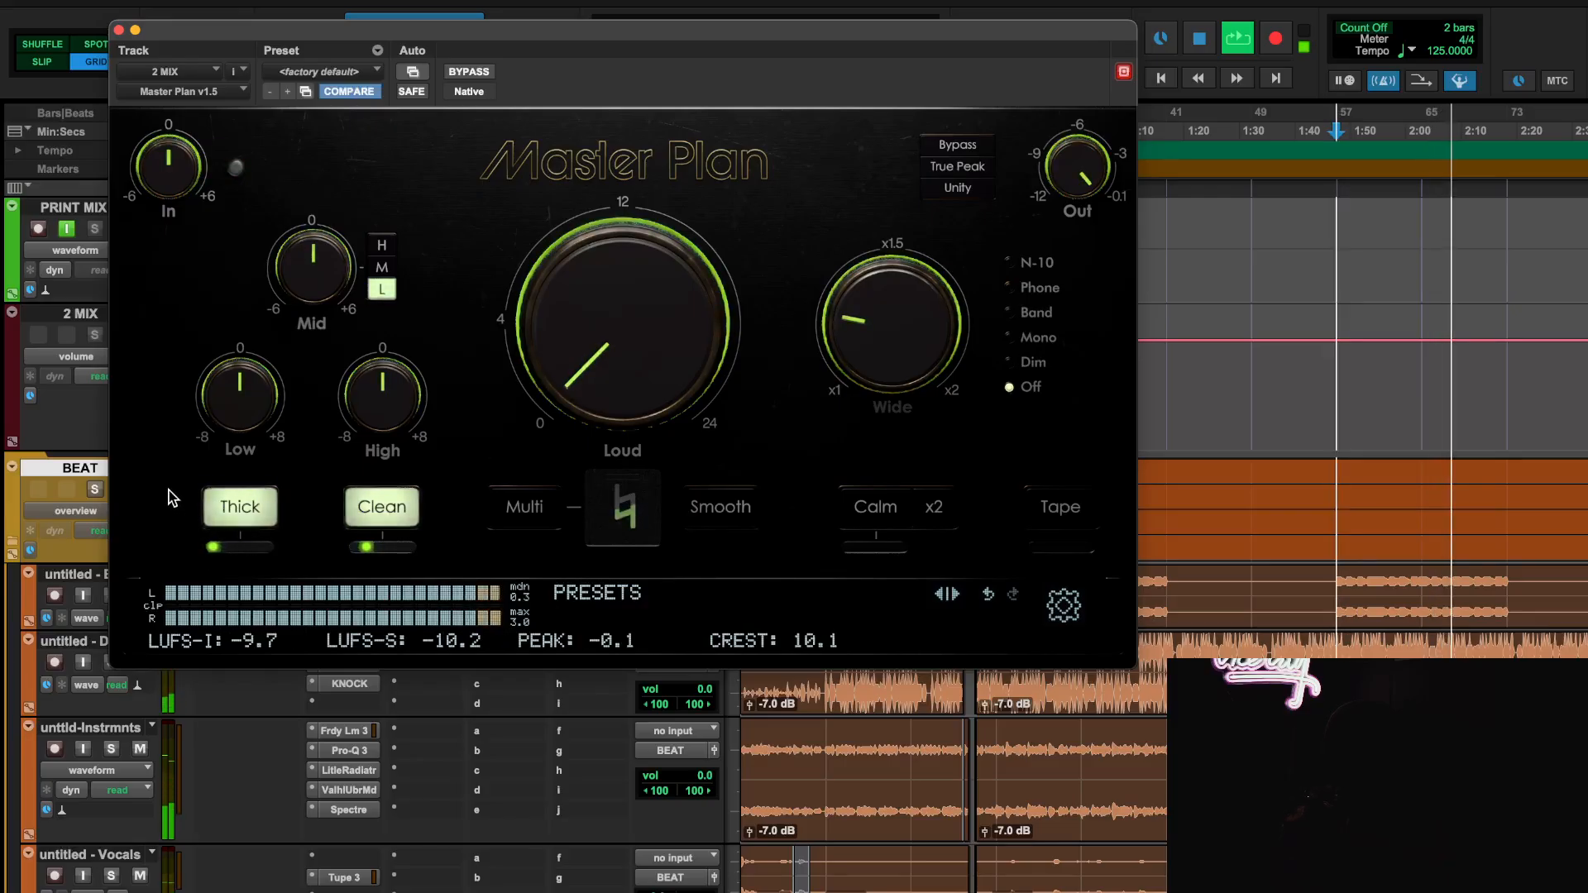
{"action": "key", "text": "space"}
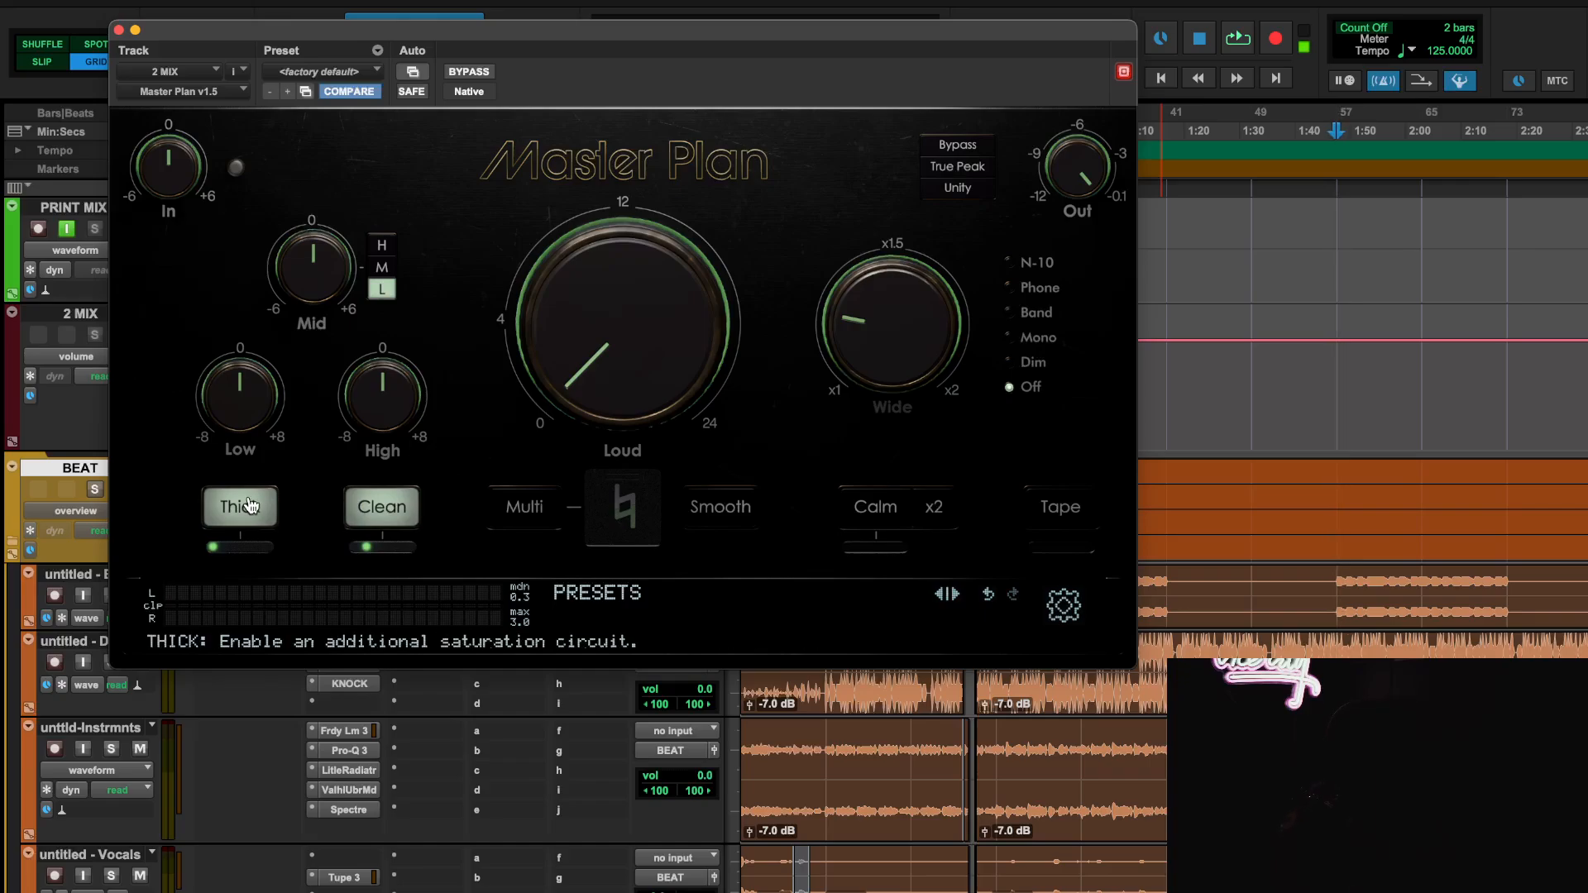
Examine Master Plan's Clean, Loud and Wide settings, and close the plug-in.
{"action": "mouse_move", "coordinate": [356, 555]}
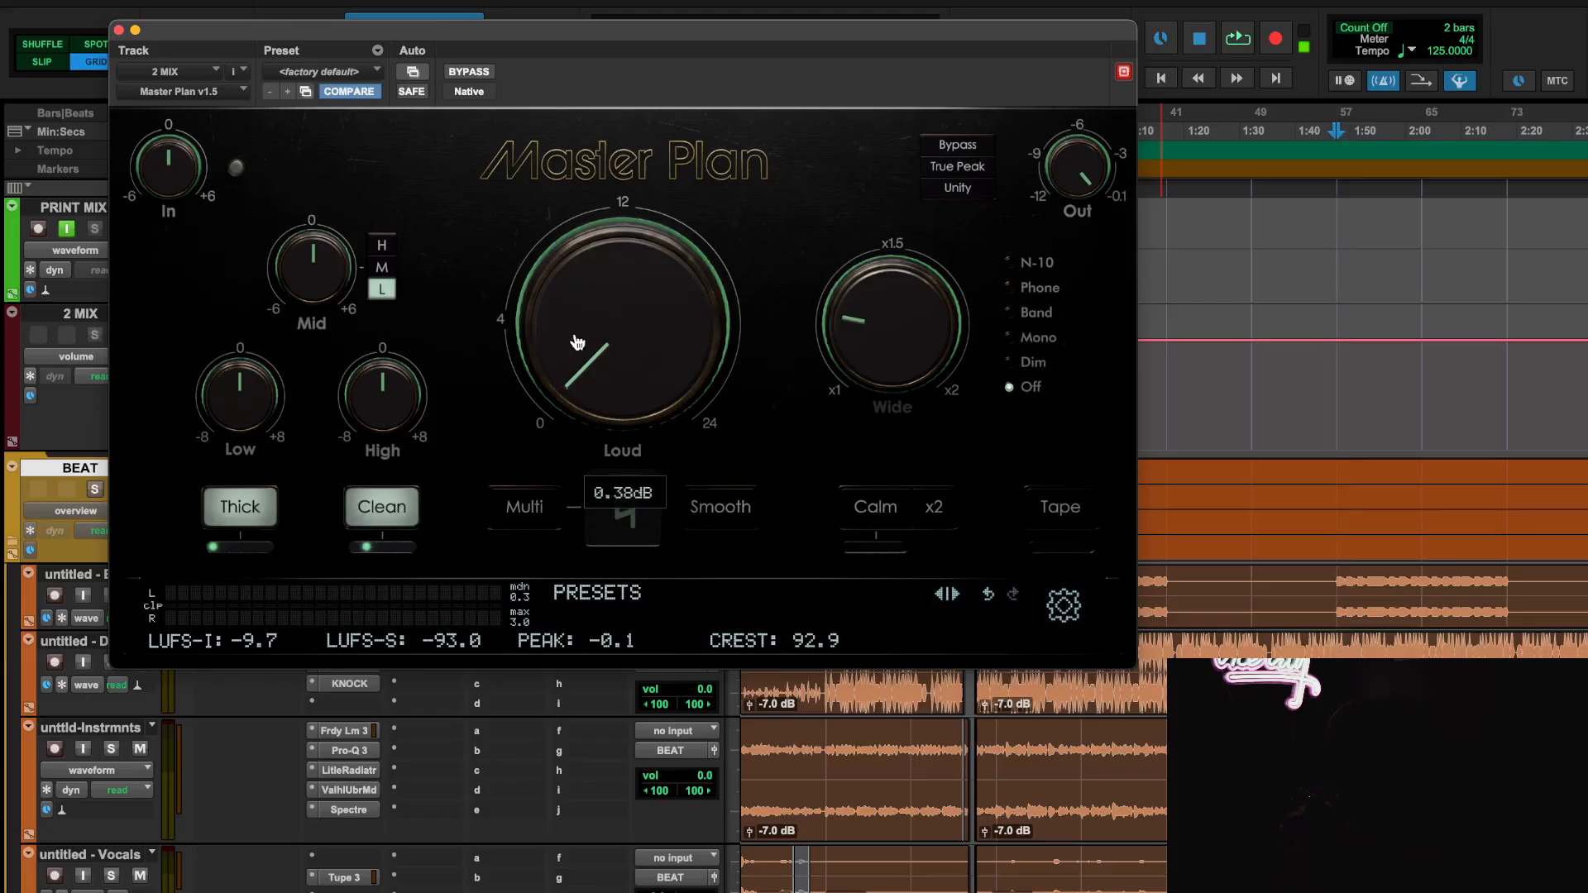
{"action": "mouse_move", "coordinate": [899, 293]}
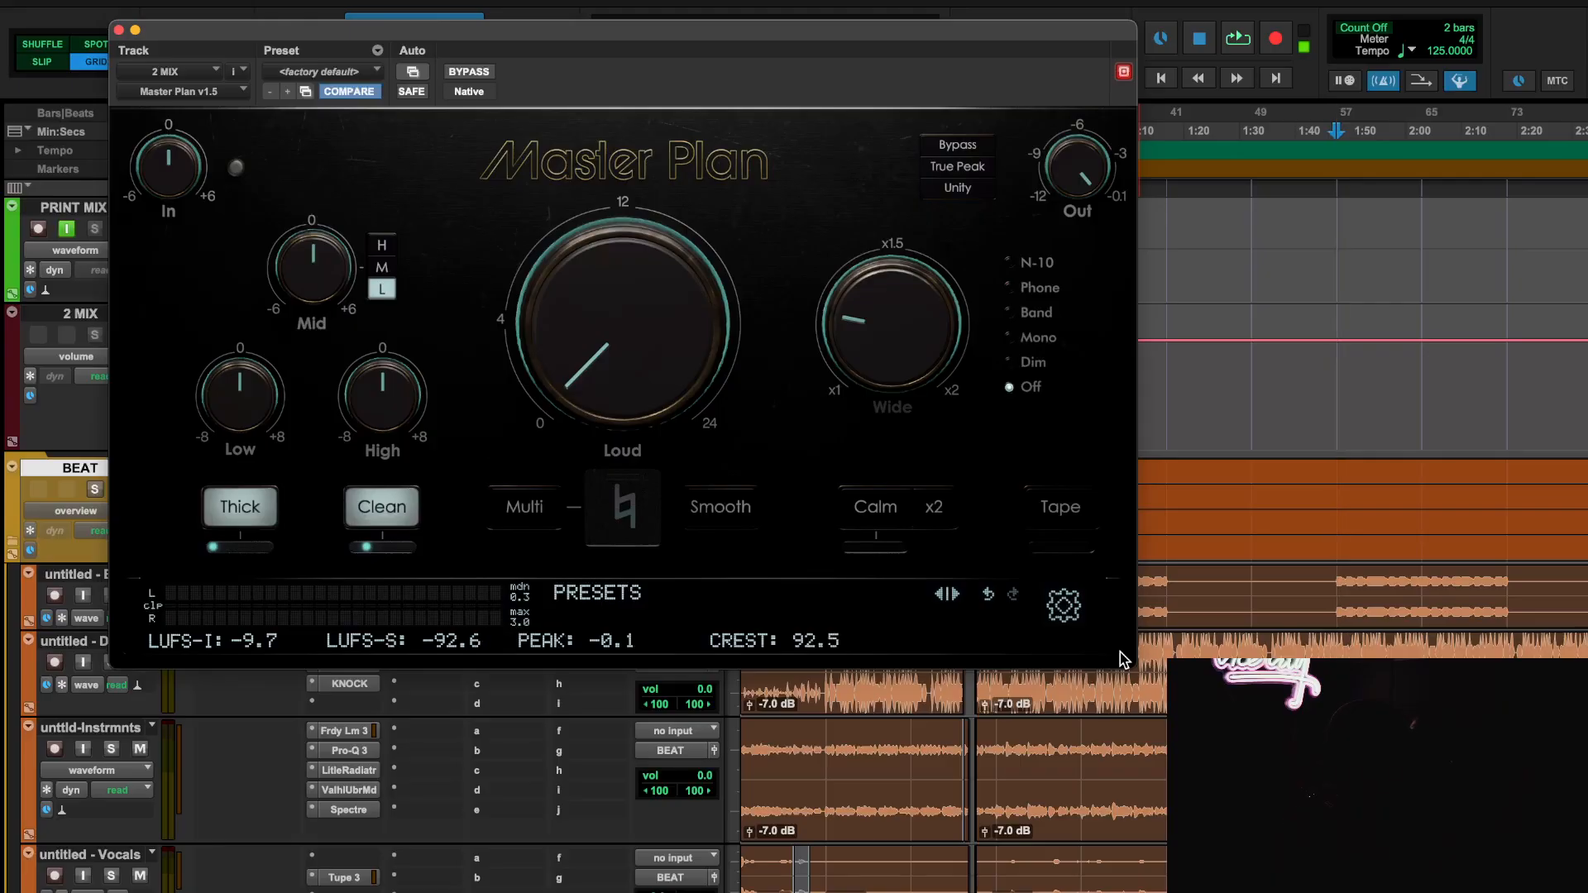
{"action": "mouse_move", "coordinate": [630, 288]}
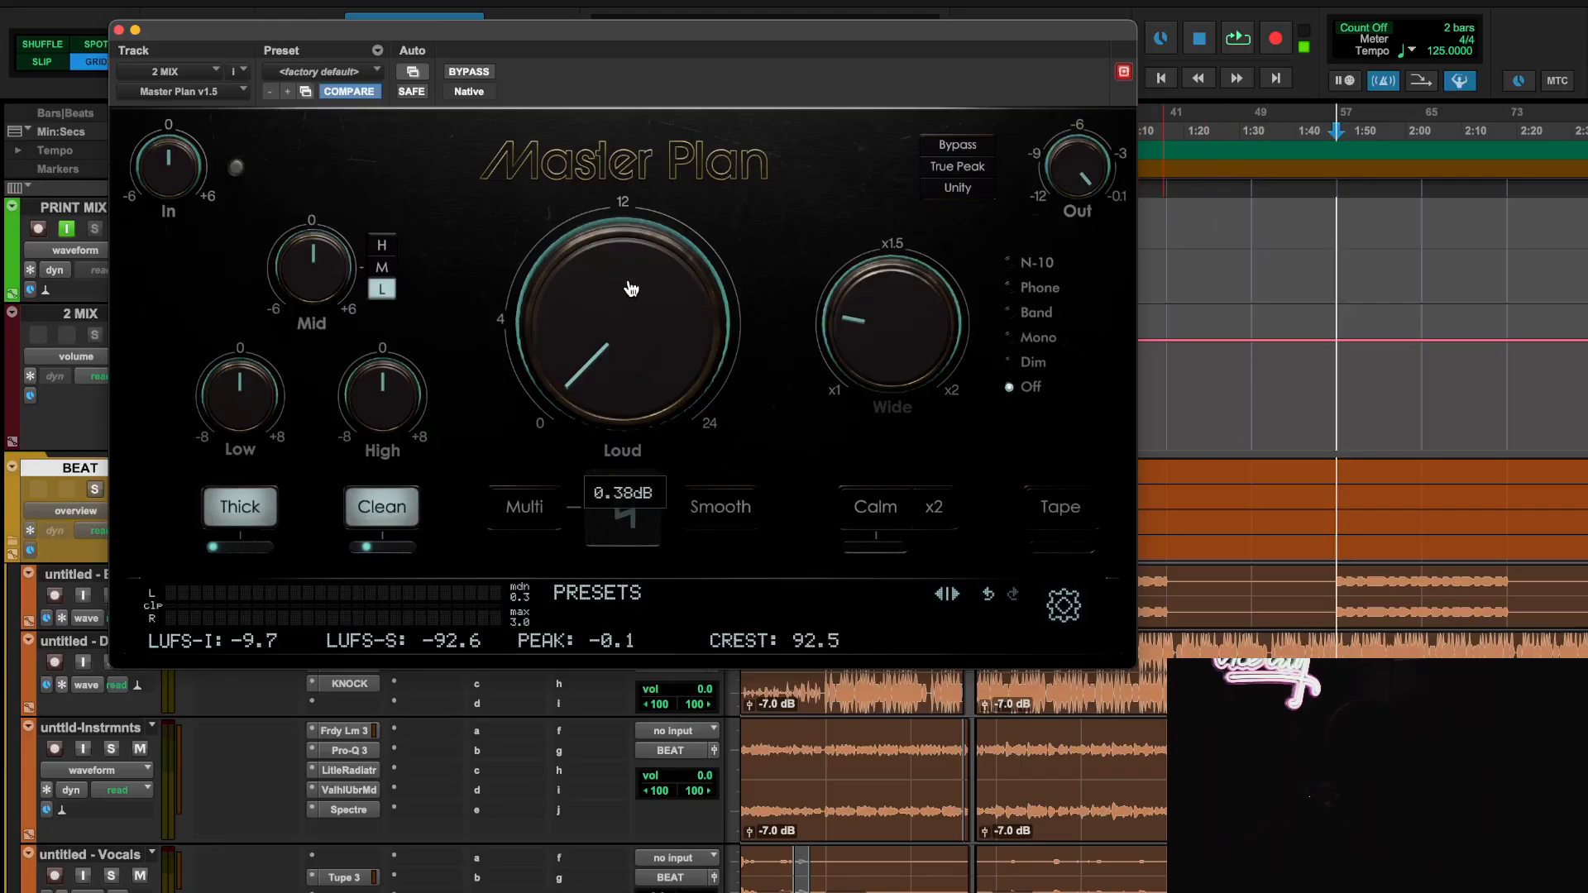
{"action": "left_click", "coordinate": [121, 30]}
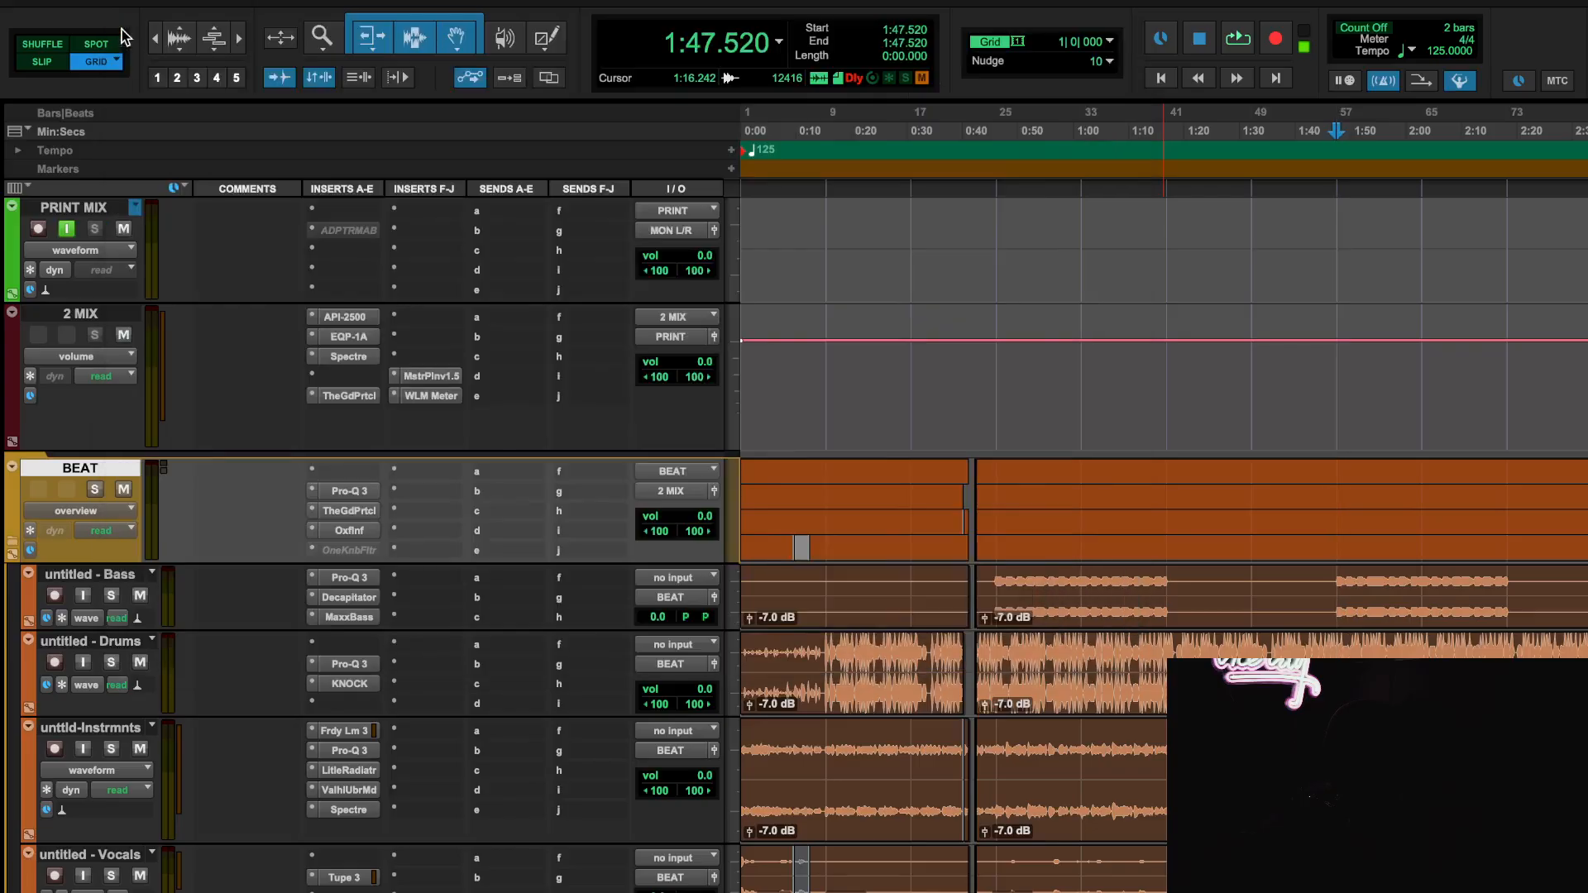
Open WLM Meter on 2 MIX, reset it and measure loudness during playback from 1:47.520, closing the meter and stopping playback.
{"action": "left_click", "coordinate": [427, 396]}
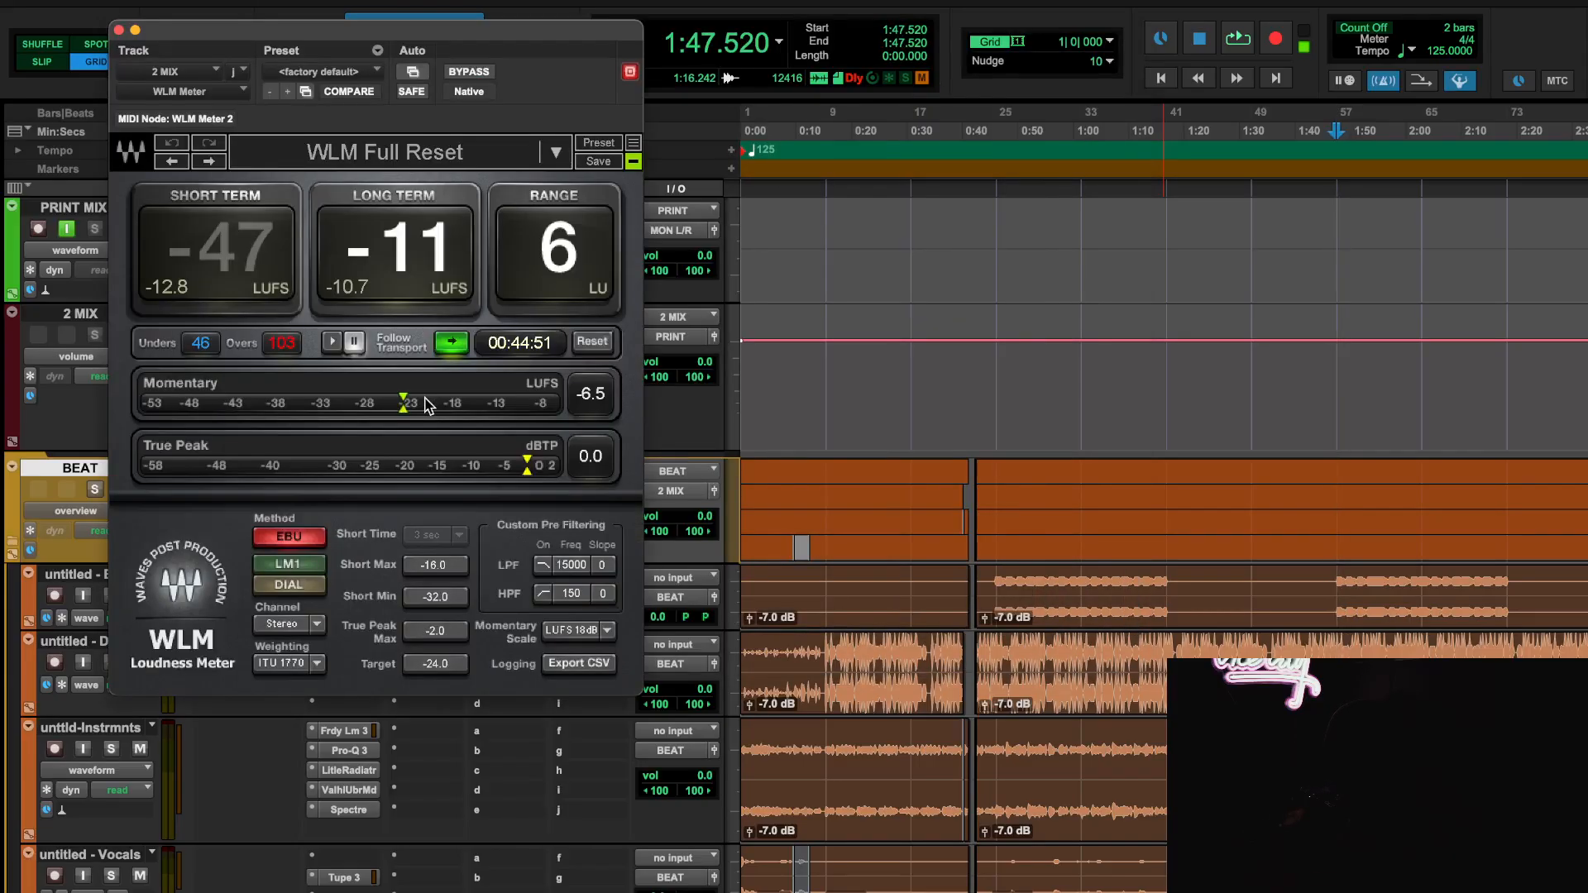
{"action": "key", "text": "space"}
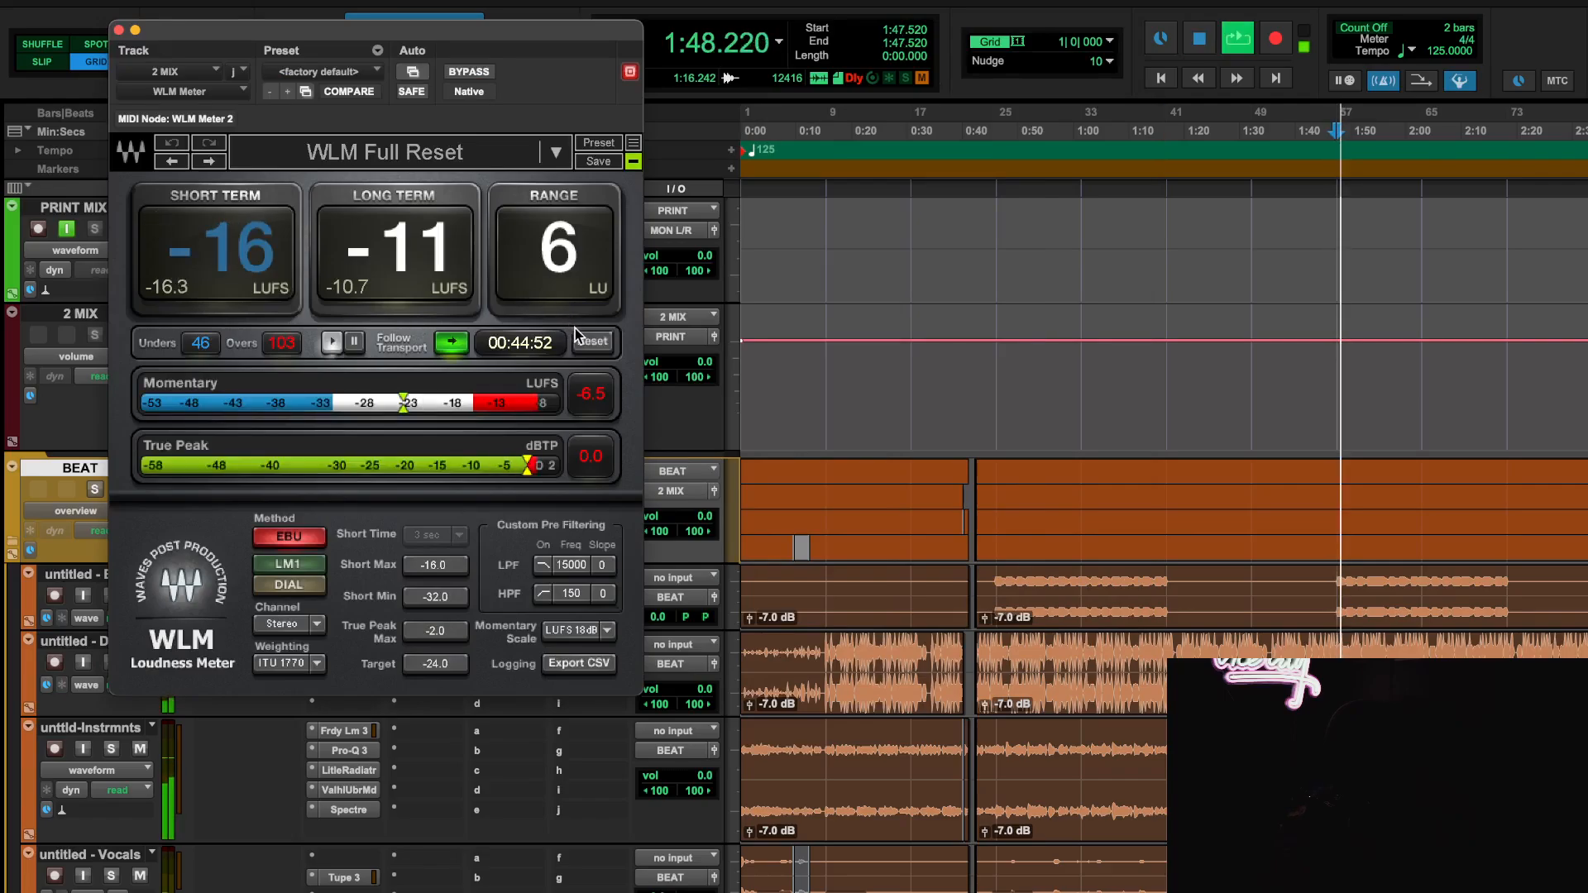
{"action": "left_click", "coordinate": [581, 339]}
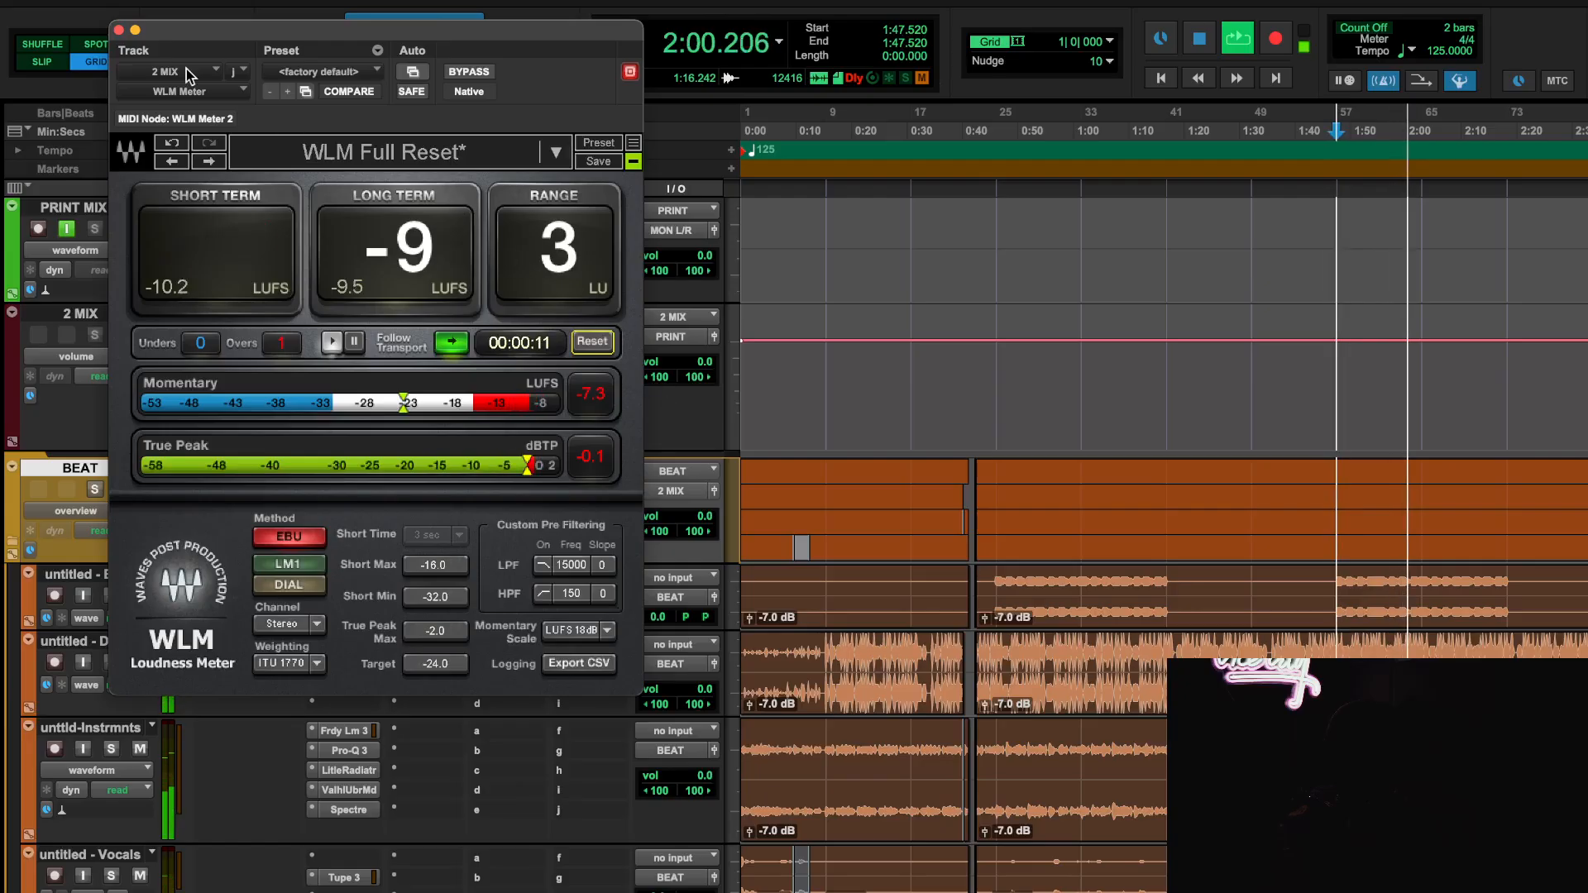
{"action": "left_click", "coordinate": [119, 31]}
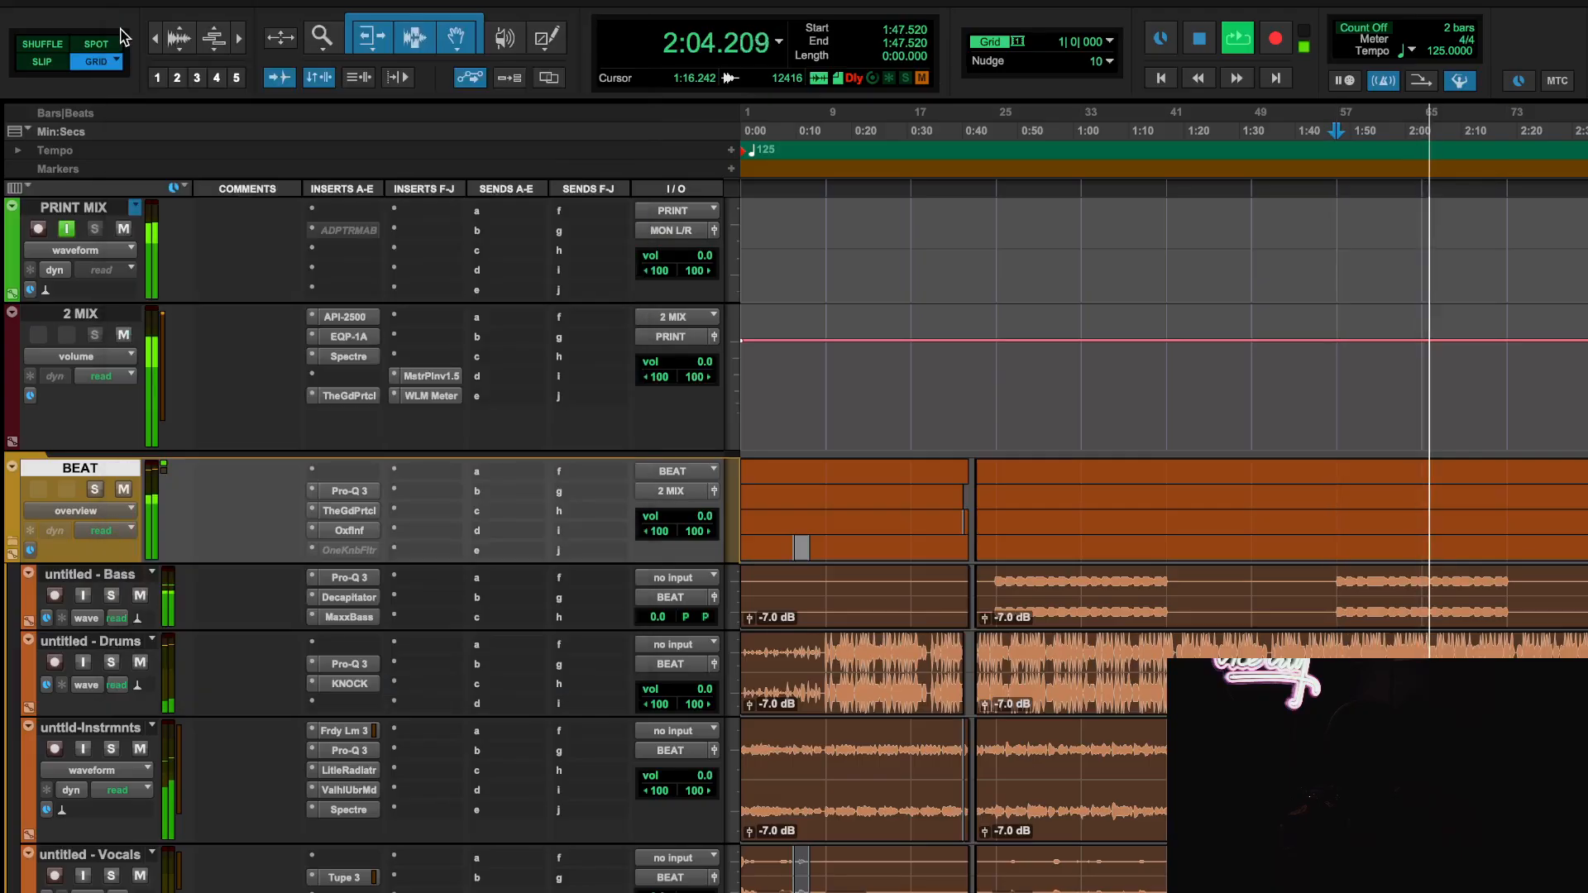
{"action": "key", "text": "space"}
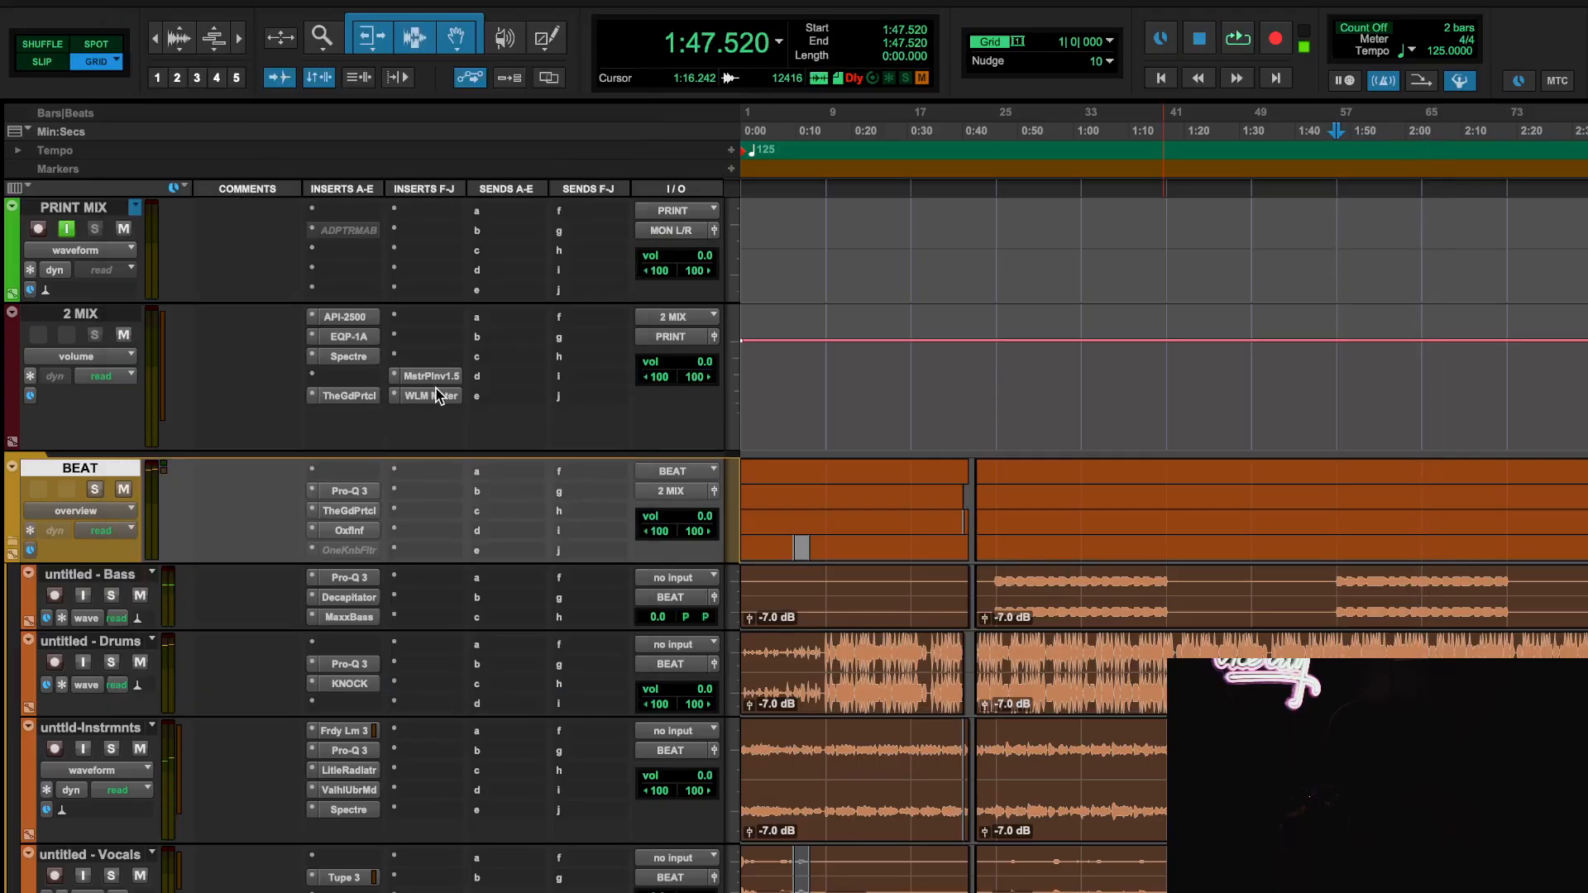
Reopen Master Plan on 2 MIX and raise its Loud amount to about 2.47 dB during playback from 1:47.520.
{"action": "left_click", "coordinate": [435, 381]}
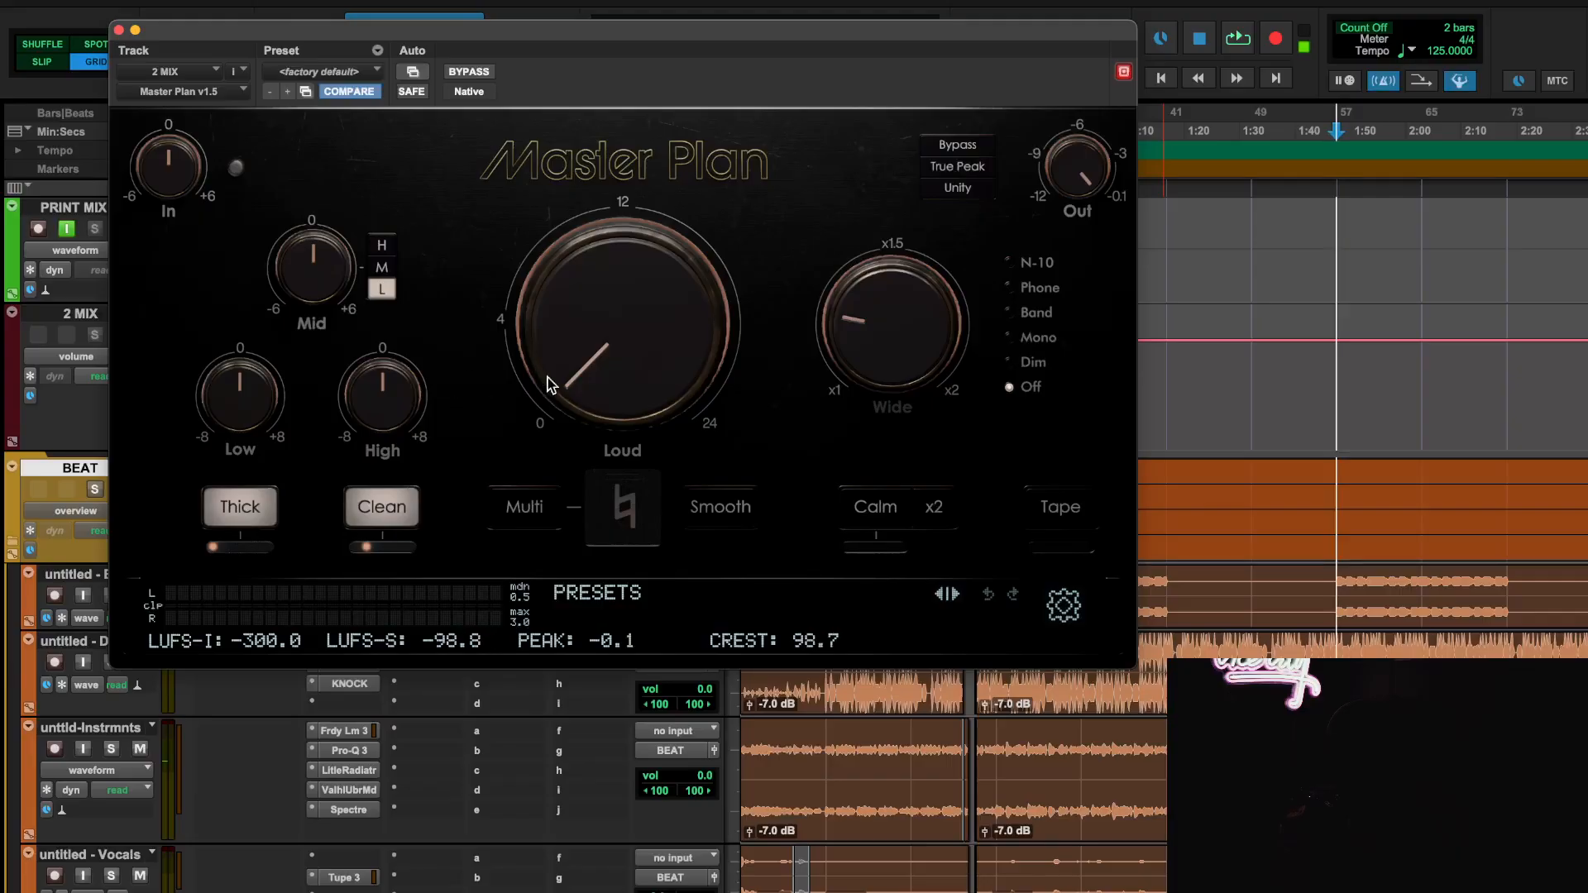
{"action": "mouse_move", "coordinate": [612, 391]}
{"action": "key", "text": "space"}
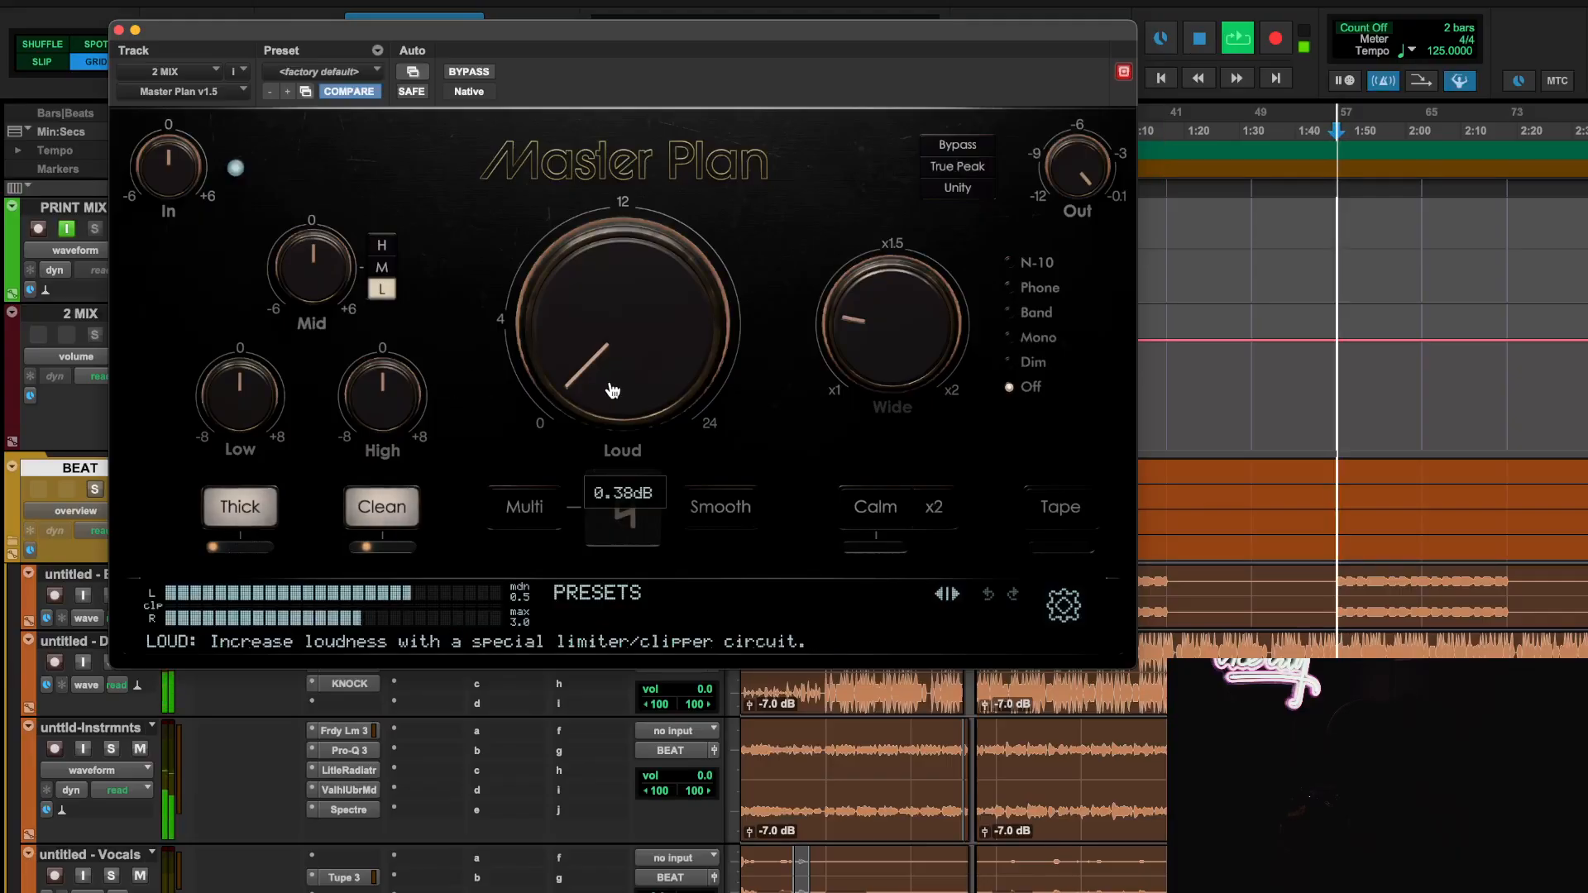
{"action": "left_click_drag", "start_coordinate": [612, 390], "coordinate": [624, 362]}
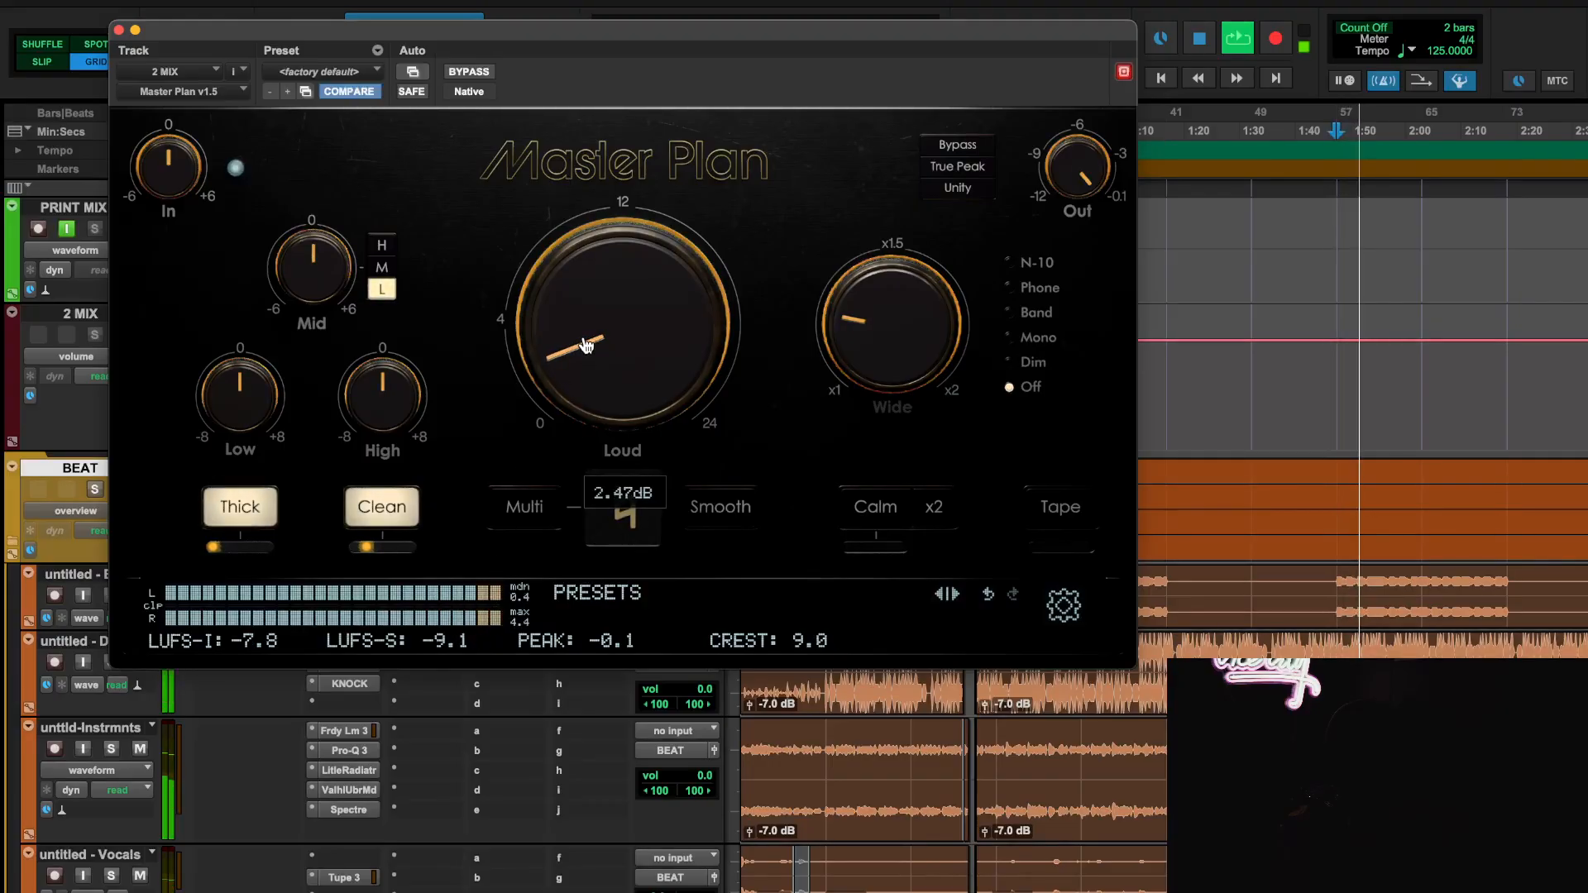
Lower Master Plan's Loud amount on 2 MIX to about 1.52 dB during playback and close the plug-in.
{"action": "left_click_drag", "start_coordinate": [587, 346], "coordinate": [580, 357]}
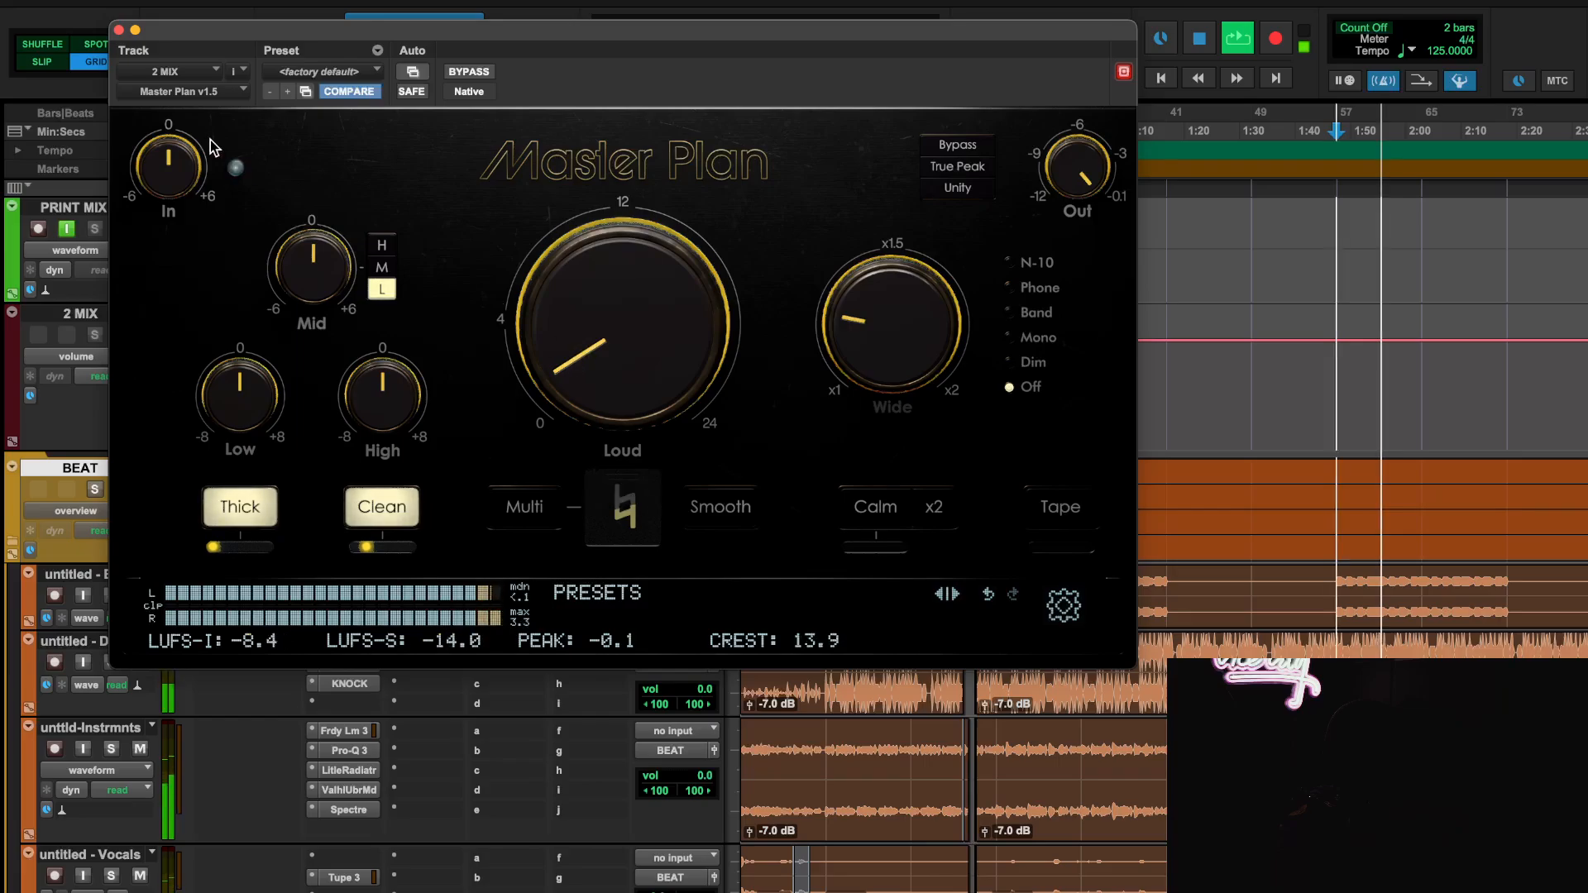
{"action": "left_click", "coordinate": [118, 30]}
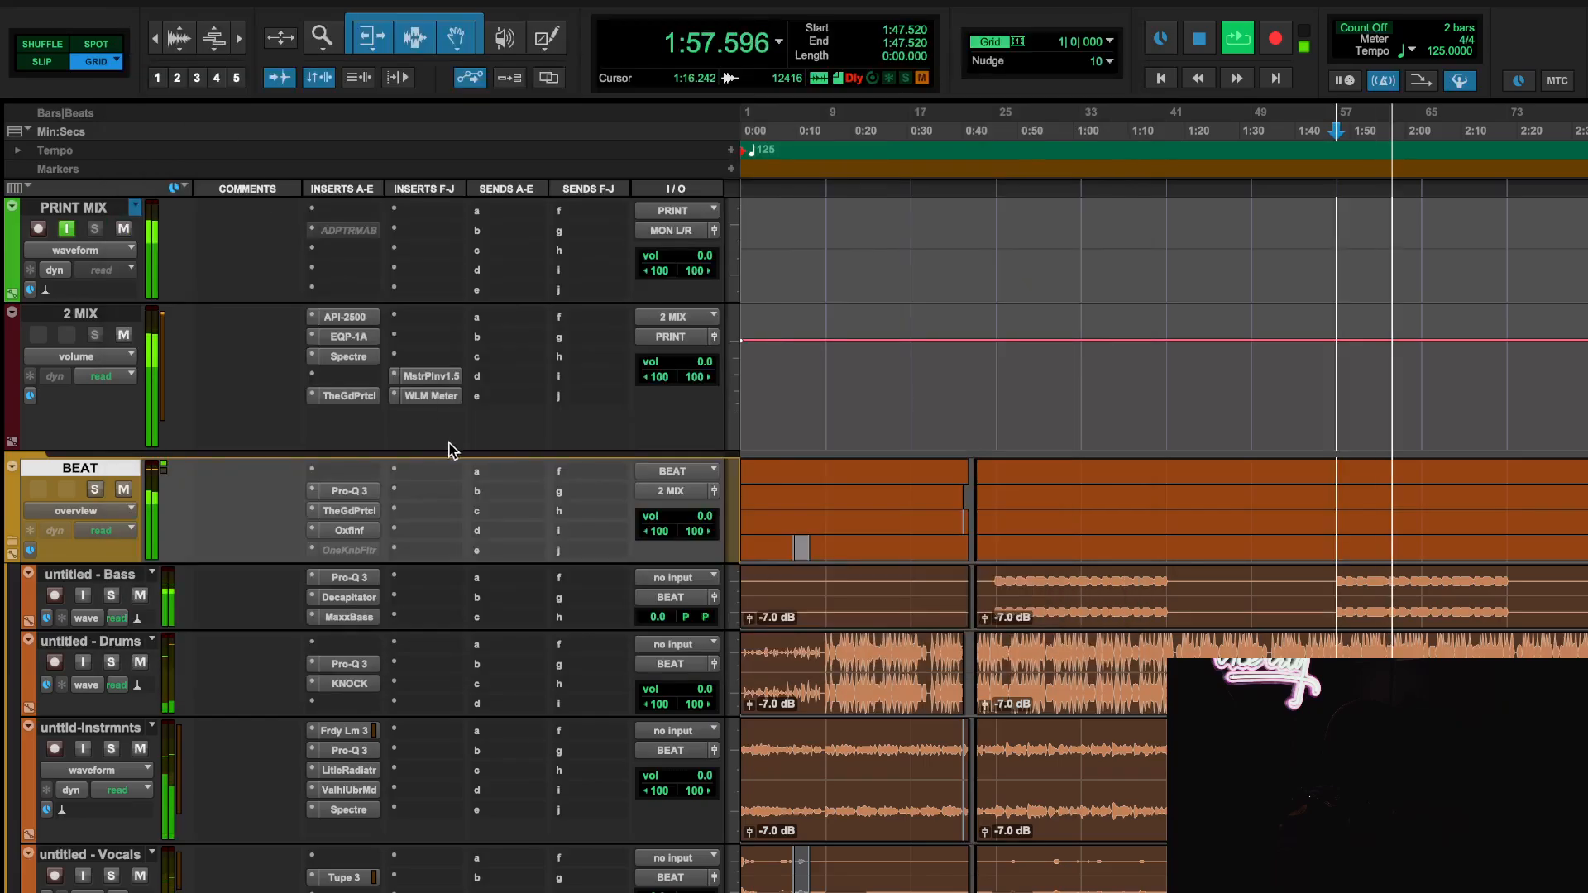
Open WLM Meter on 2 MIX, reset it and measure loudness during playback, stopping playback and closing the meter.
{"action": "left_click", "coordinate": [439, 397]}
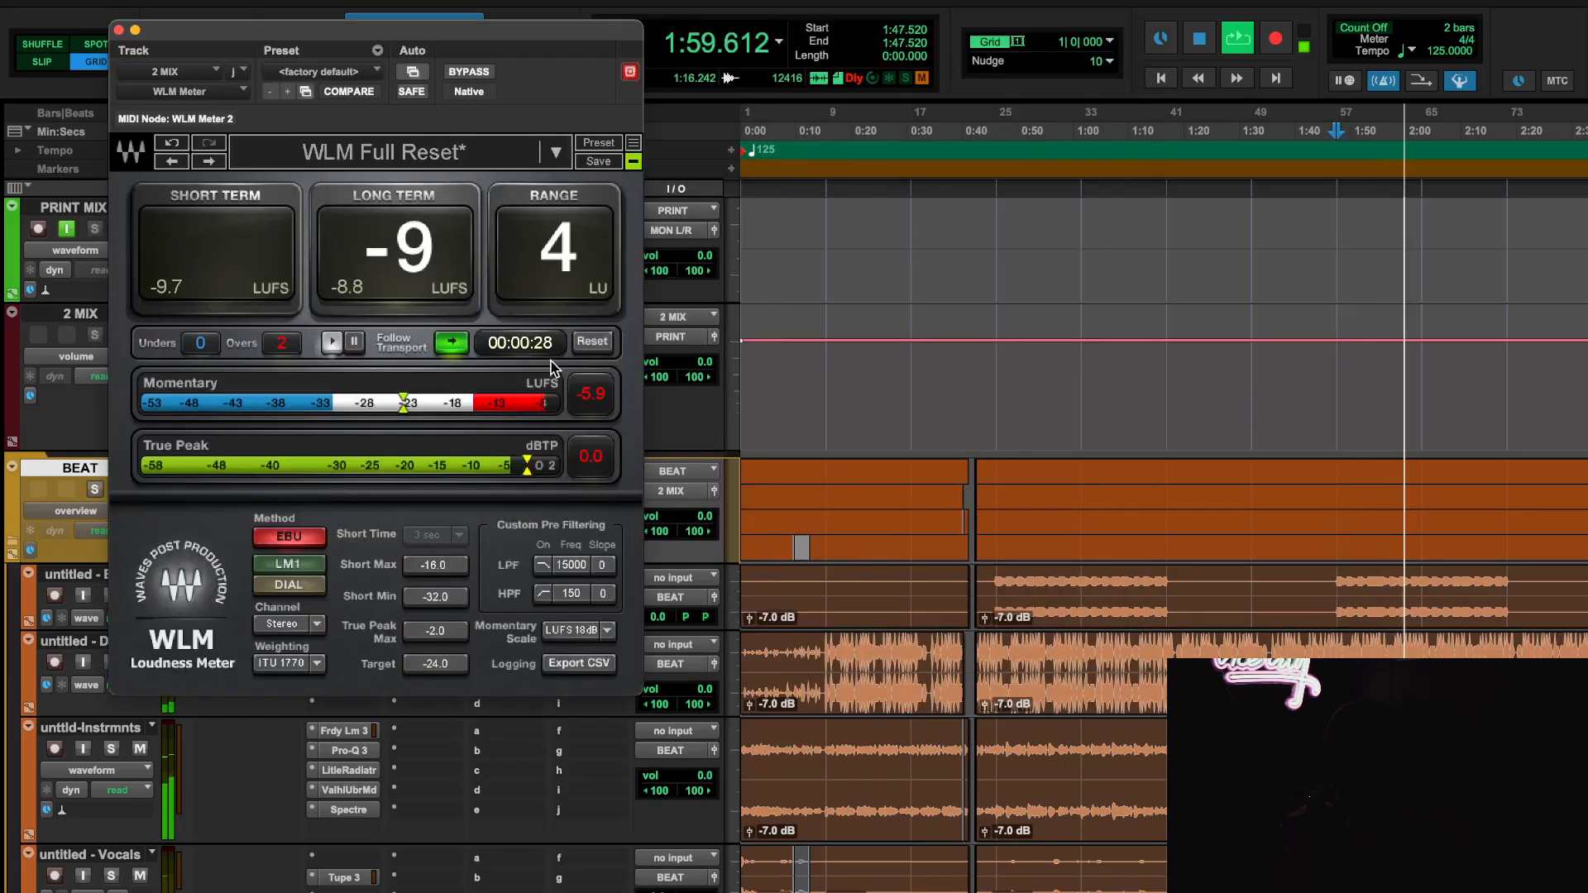
{"action": "left_click", "coordinate": [592, 341]}
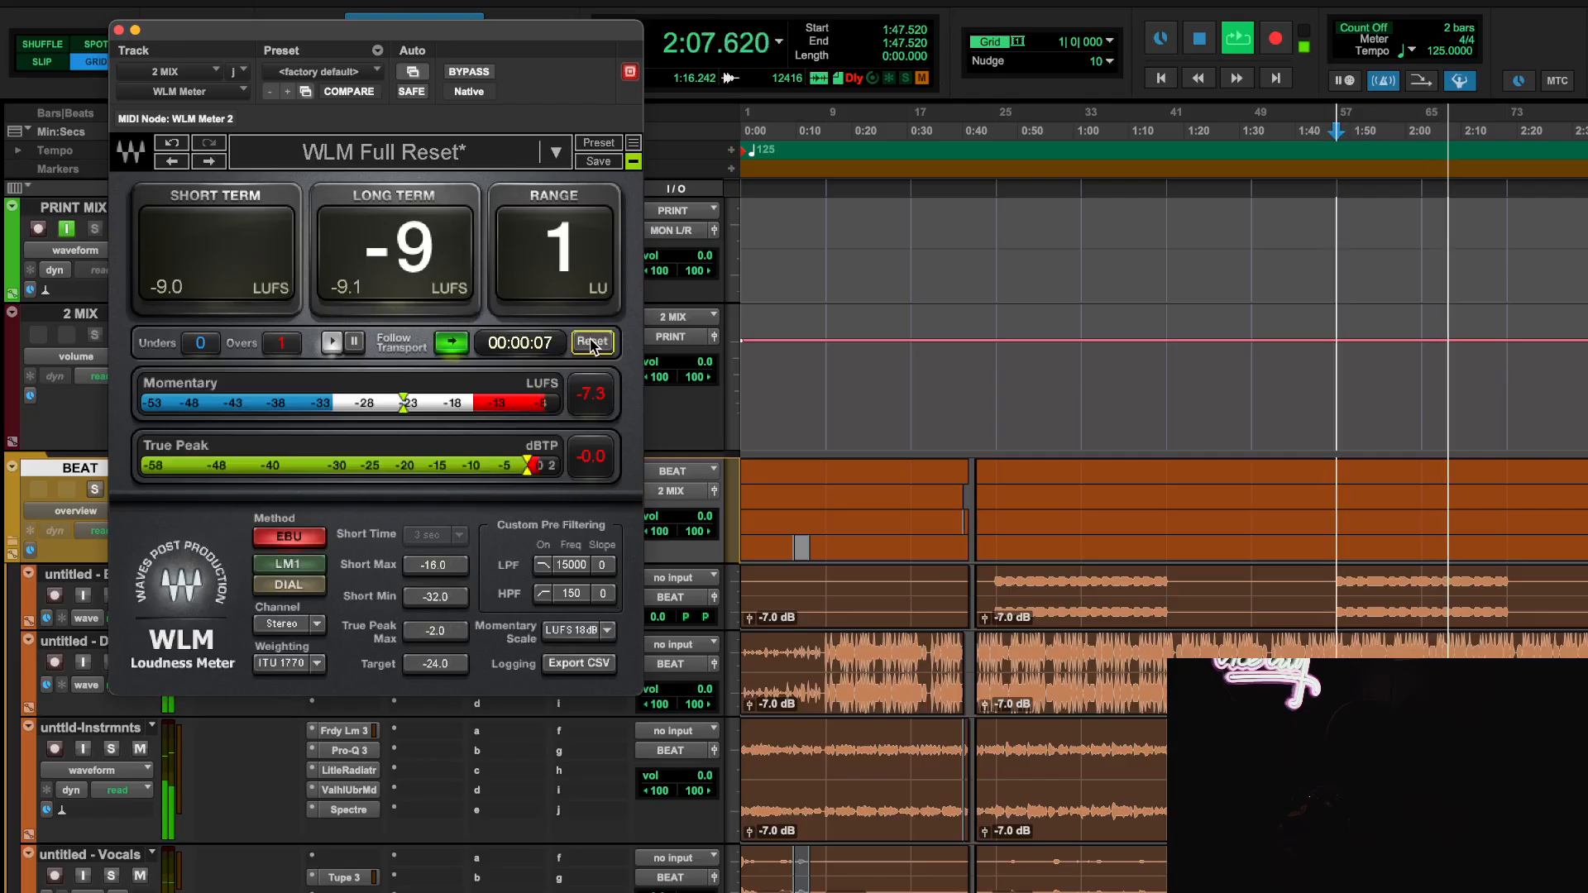
{"action": "key", "text": "space"}
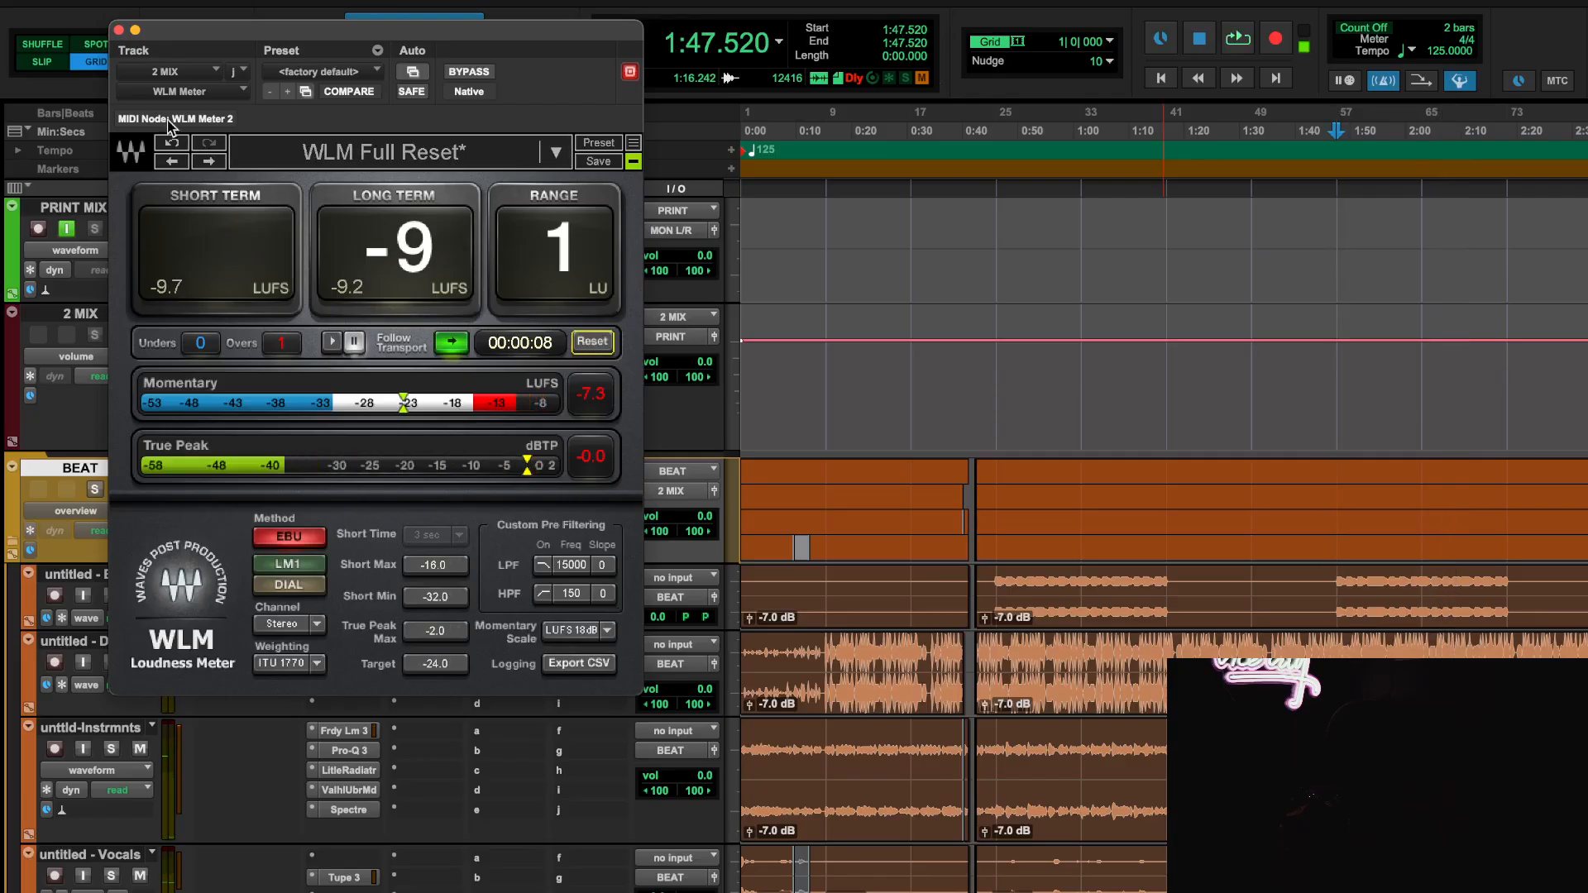
{"action": "left_click", "coordinate": [119, 30]}
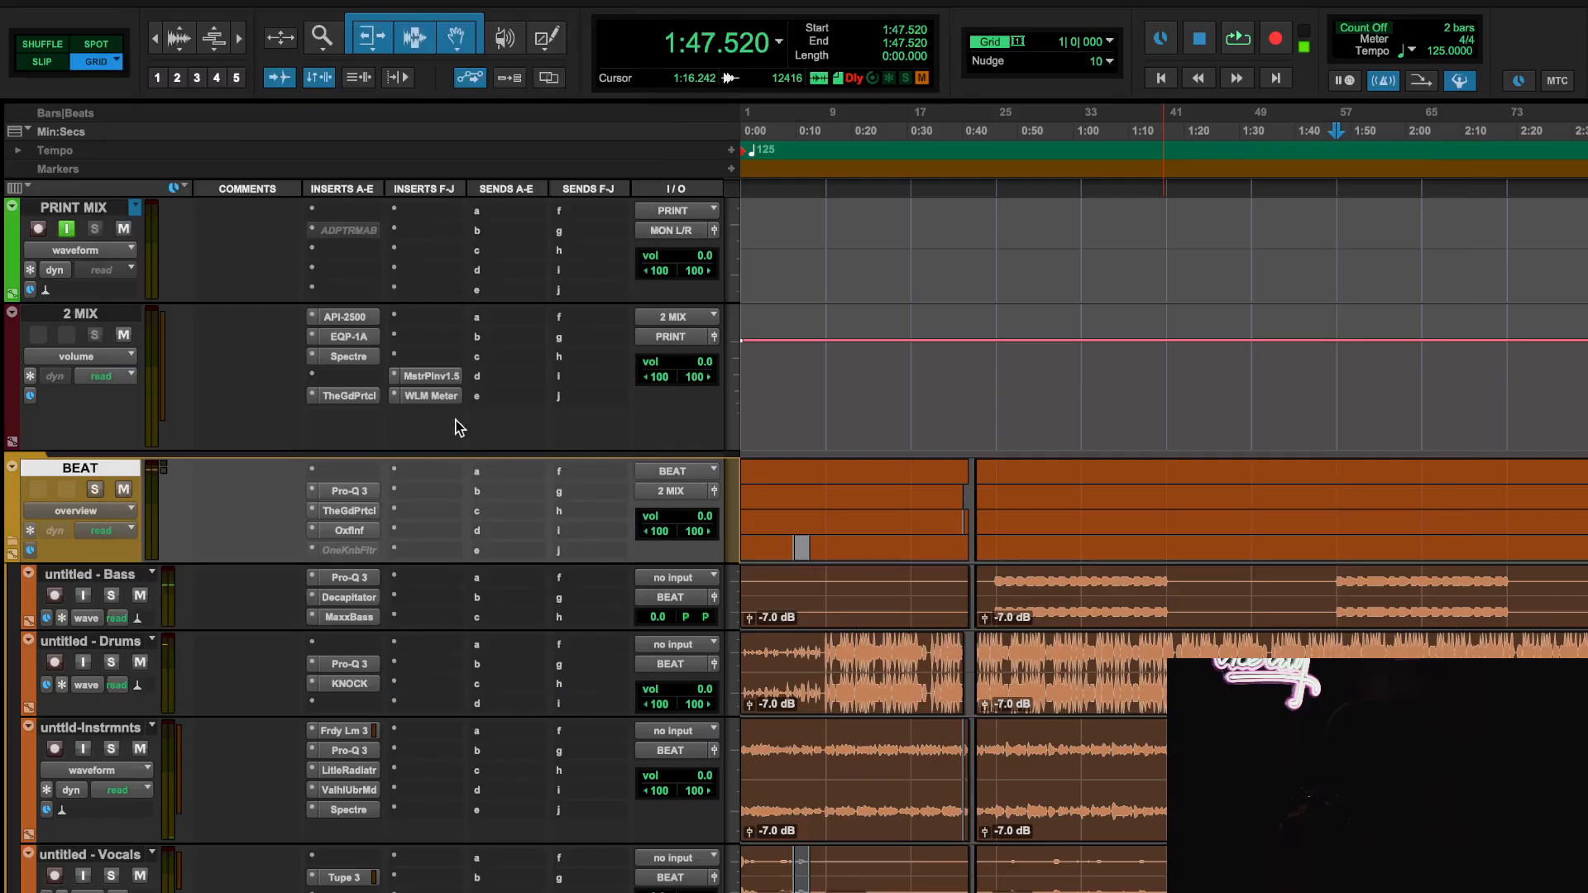
Reopen Master Plan on 2 MIX and reduce its Loud amount to about 0.48 dB with playback stopped.
{"action": "left_click", "coordinate": [431, 376]}
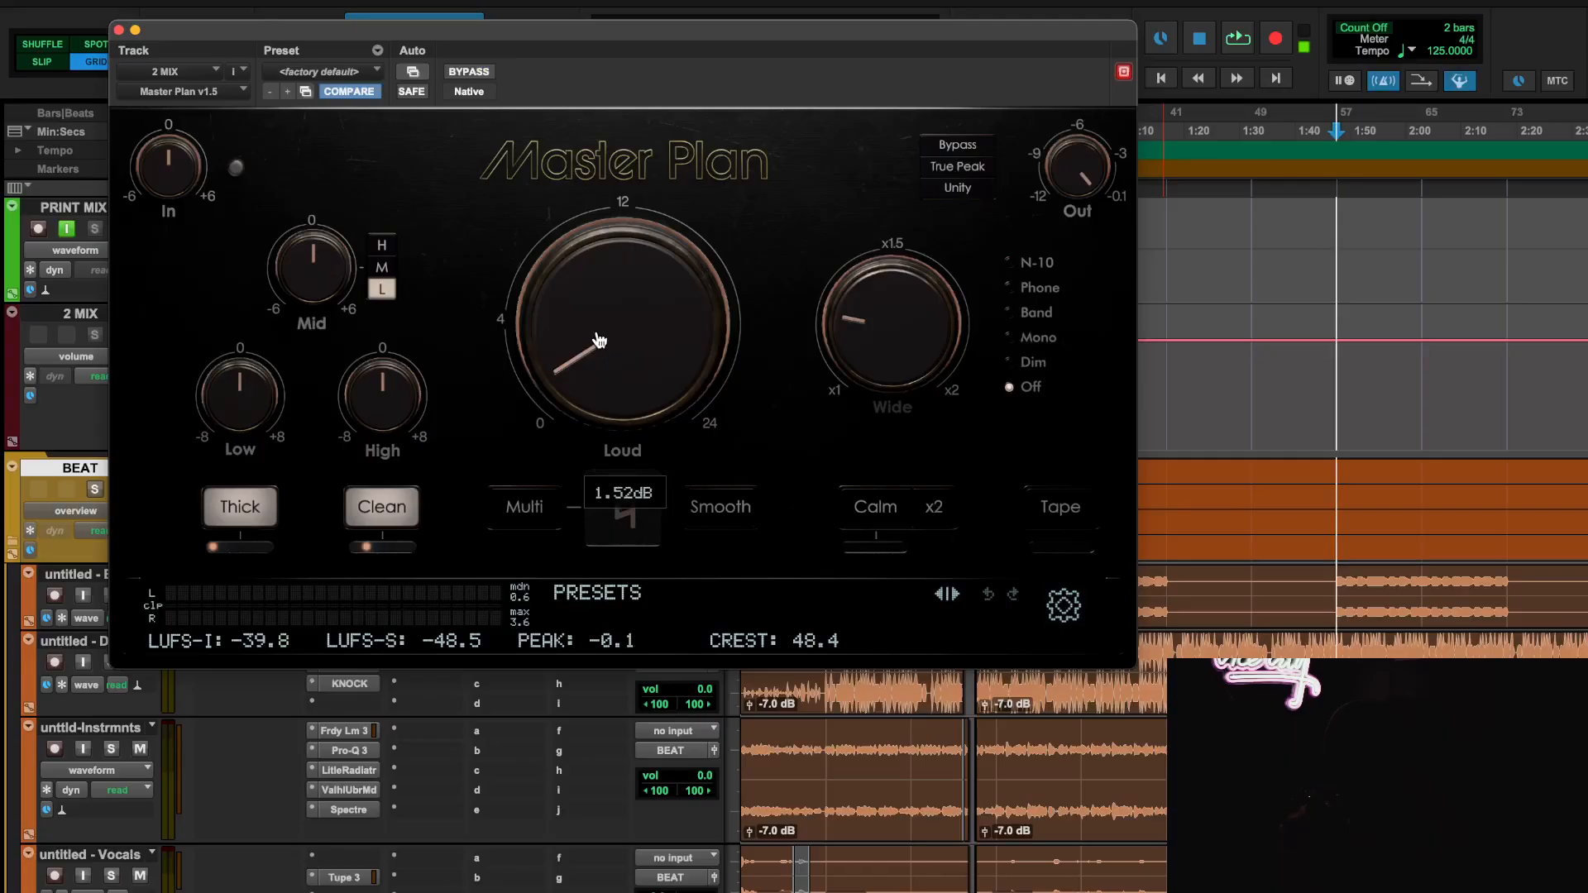
{"action": "left_click_drag", "start_coordinate": [596, 340], "coordinate": [617, 392]}
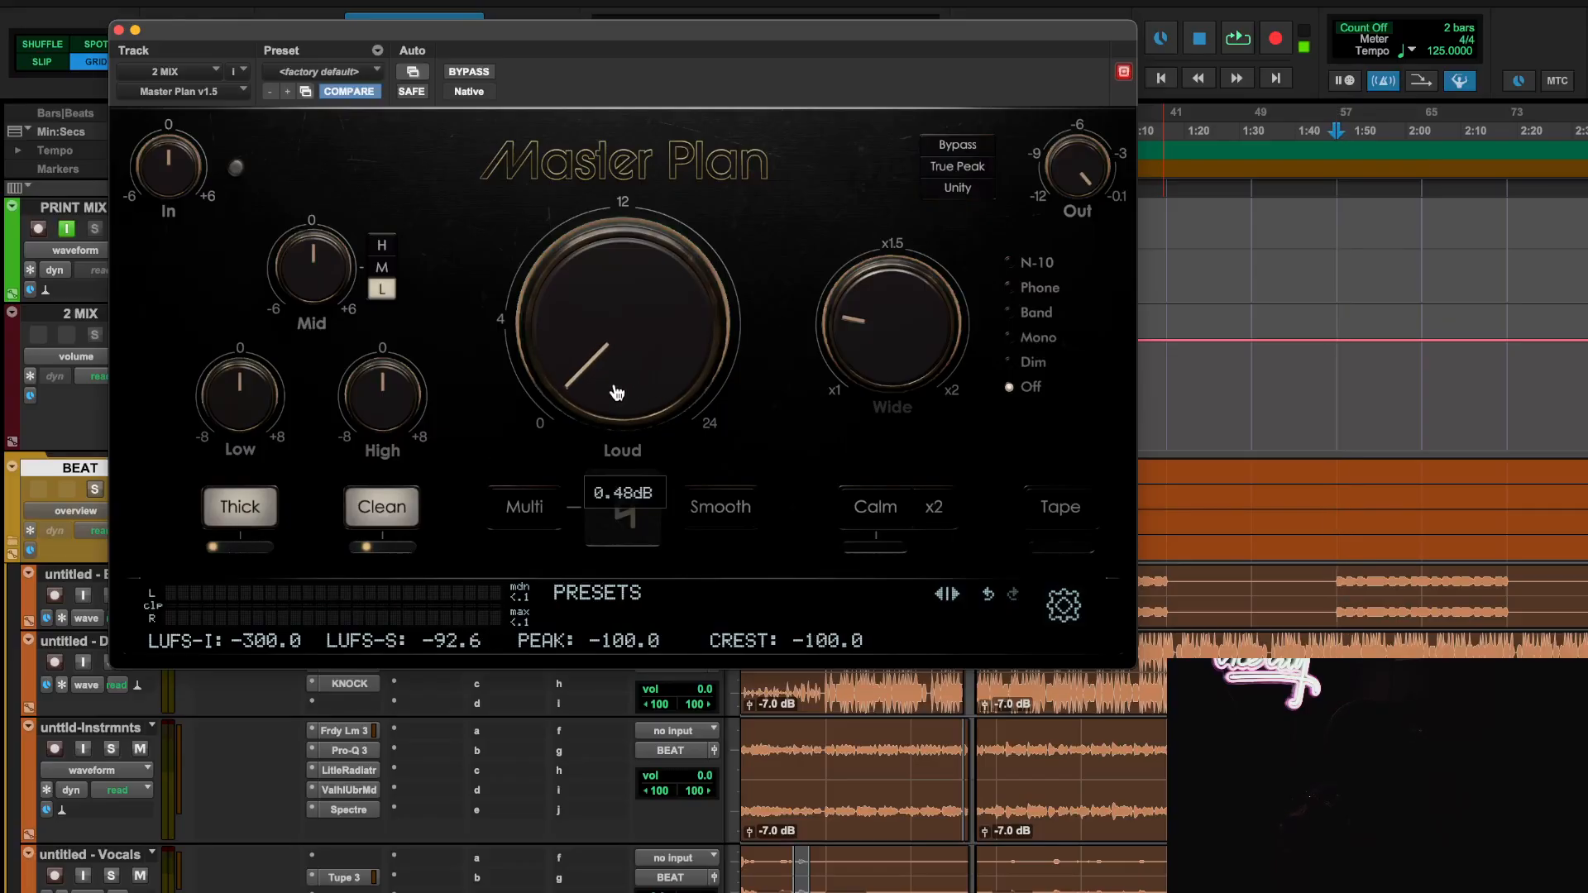